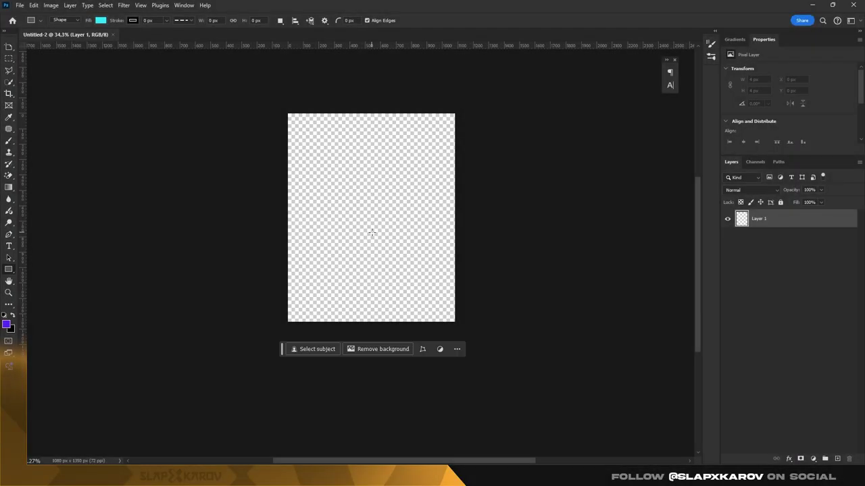
# Step: Drag out a cyan rectangle near the top-left of the blank 1080 × 1350 canvas
pyautogui.moveTo(276, 118); pyautogui.dragTo(394, 225)
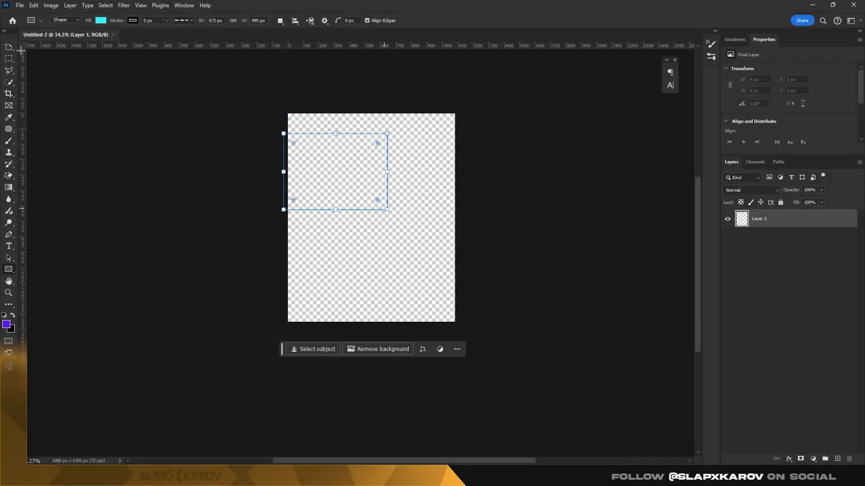
# Step: Stretch the cyan rectangle over the whole canvas as layer BG, then open the football player photo
pyautogui.scroll(1, 365, 154)
pyautogui.press('v')
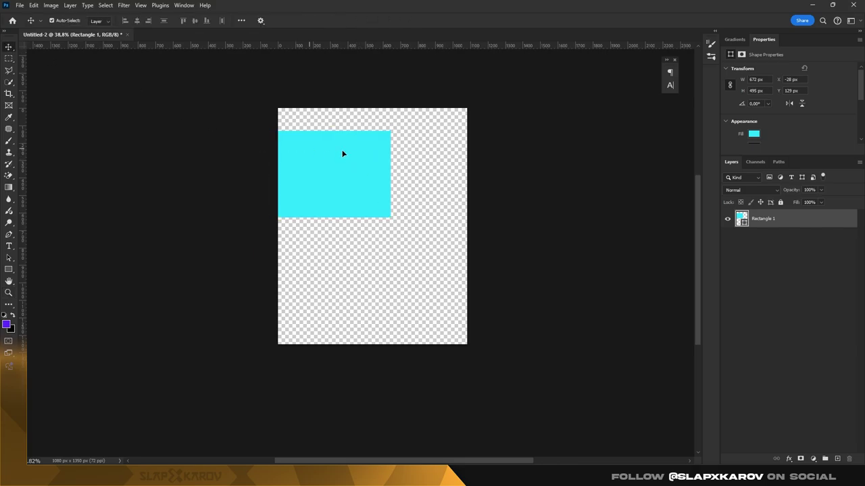
pyautogui.moveTo(359, 162)
pyautogui.mouseDown()
pyautogui.moveTo(360, 140)
pyautogui.moveTo(467, 152)
pyautogui.mouseUp()
pyautogui.hotkey('ctrl', 't')
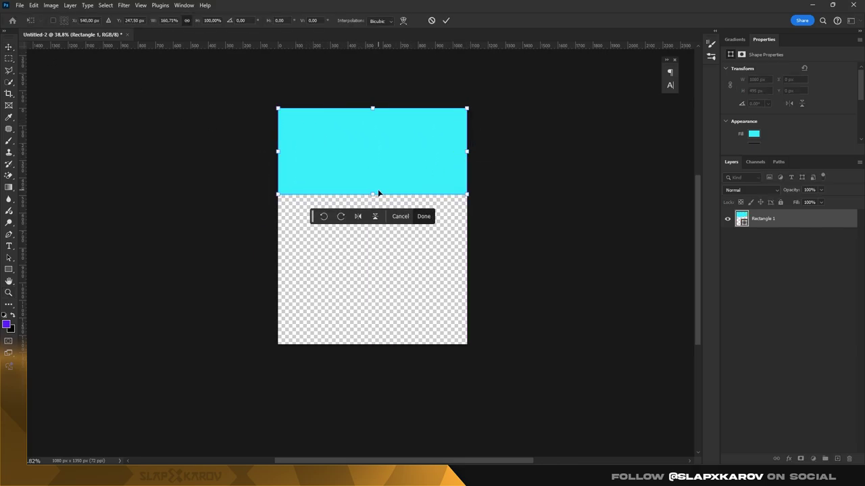
pyautogui.moveTo(369, 195); pyautogui.dragTo(373, 345)
pyautogui.press('Return')
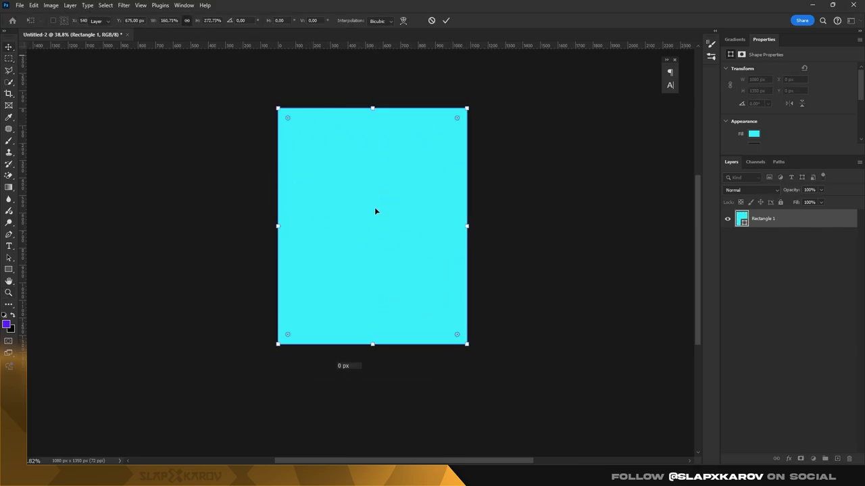
pyautogui.press('z')
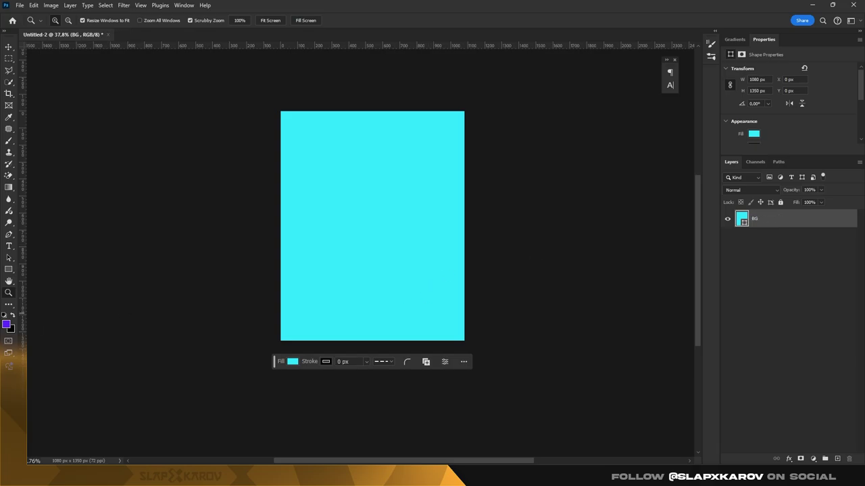
pyautogui.moveTo(27, 221); pyautogui.dragTo(314, 64)
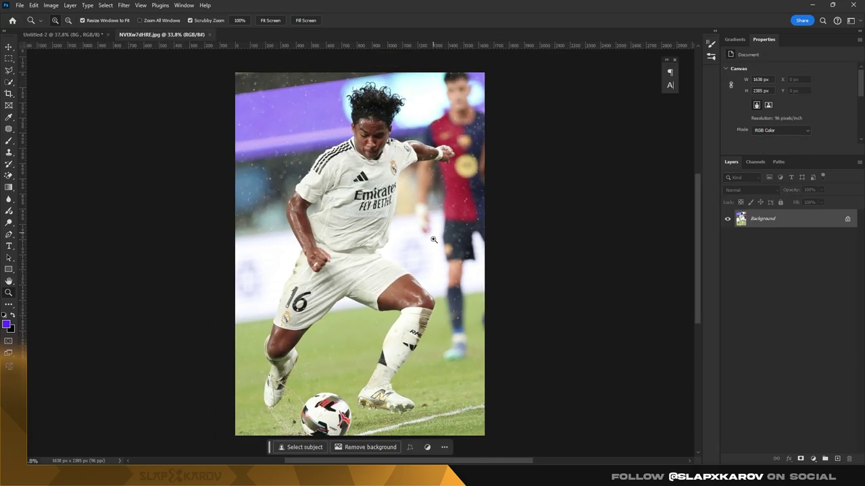
# Step: Unlock the photo layer and cut out the player with Select Subject and a layer mask
pyautogui.scroll(-3, 434, 239)
pyautogui.doubleClick(796, 223)
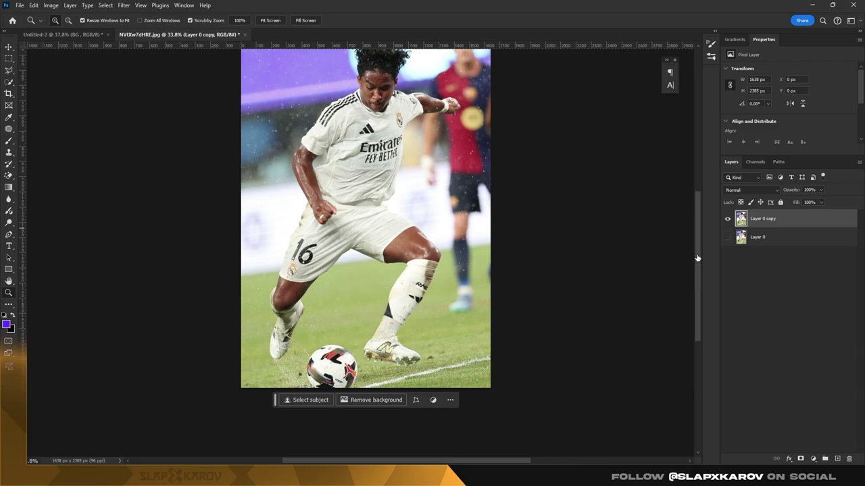
pyautogui.moveTo(398, 273)
pyautogui.mouseDown()
pyautogui.moveTo(421, 246)
pyautogui.moveTo(325, 409)
pyautogui.mouseUp()
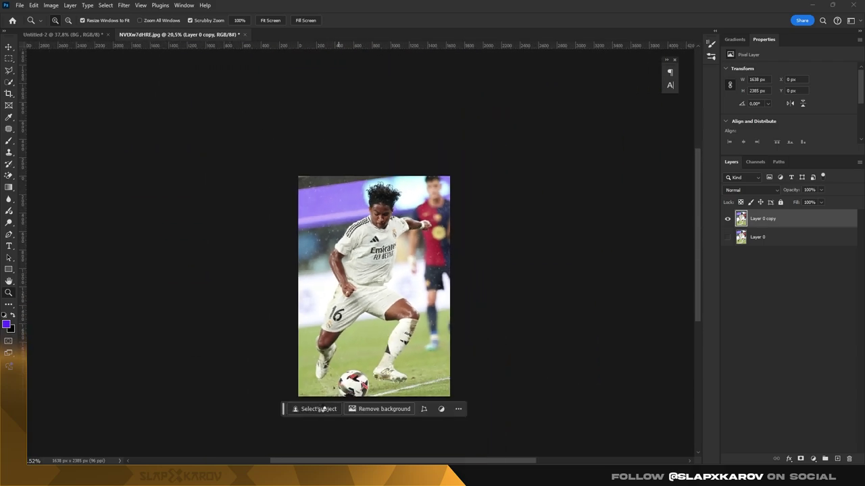
pyautogui.click(322, 409)
pyautogui.moveTo(386, 363); pyautogui.dragTo(400, 331)
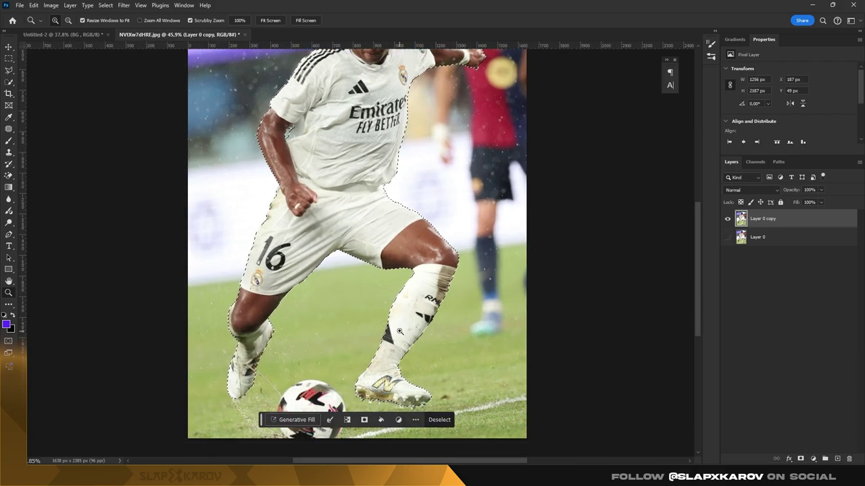
pyautogui.click(364, 420)
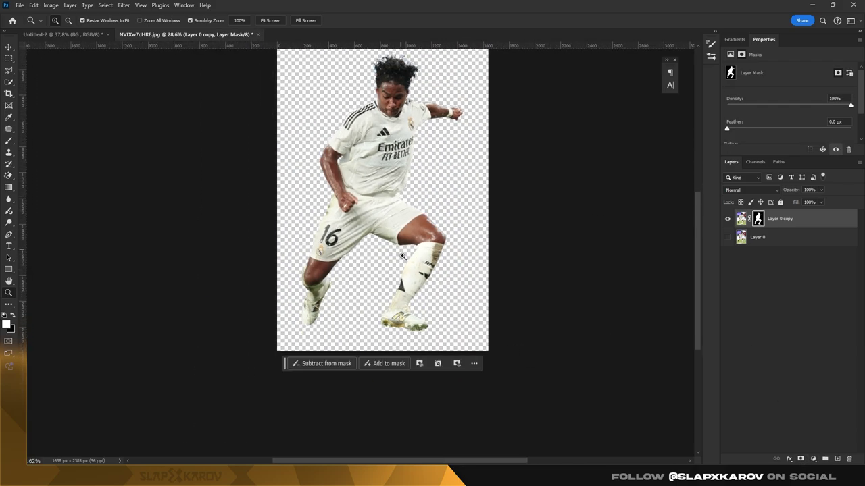
# Step: Convert the cut-out player to a Smart Object and place it scaled down, centred on the poster
pyautogui.rightClick(784, 218)
pyautogui.click(804, 387)
pyautogui.moveTo(777, 218)
pyautogui.mouseDown()
pyautogui.moveTo(129, 64)
pyautogui.moveTo(515, 274)
pyautogui.mouseUp()
pyautogui.hotkey('ctrl', 't')
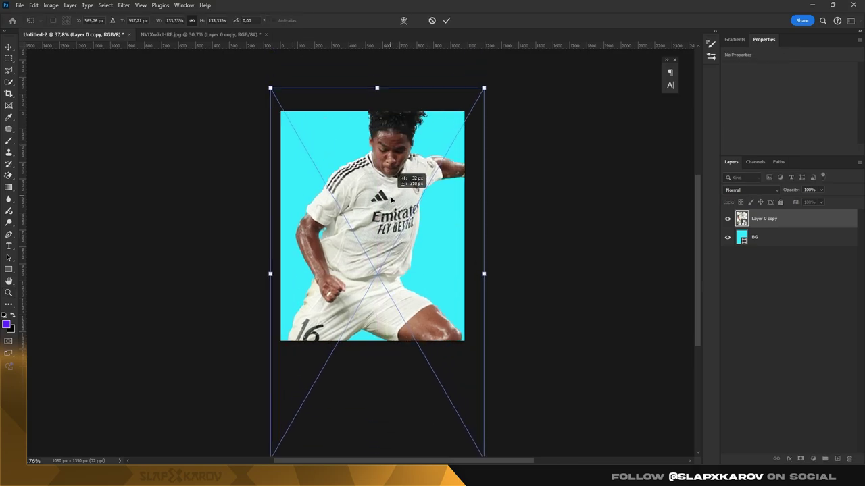
pyautogui.moveTo(271, 91); pyautogui.dragTo(318, 183)
pyautogui.moveTo(377, 225)
pyautogui.mouseDown()
pyautogui.moveTo(383, 192)
pyautogui.moveTo(373, 187)
pyautogui.mouseUp()
pyautogui.moveTo(329, 155); pyautogui.dragTo(334, 177)
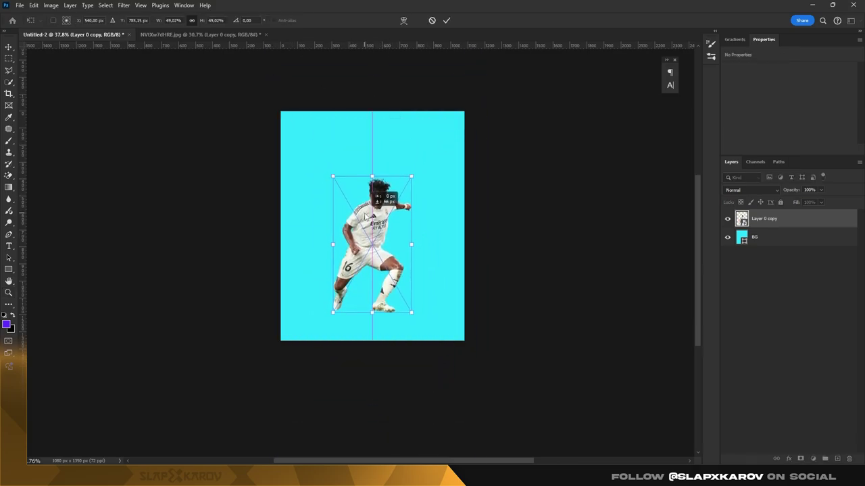
pyautogui.click(199, 33)
pyautogui.keyDown('alt'); pyautogui.click(728, 237); pyautogui.keyUp('alt')
# Step: Duplicate Layer 0, mask it to the slanted area below the shorts, and make it a Smart Object
pyautogui.click(762, 241)
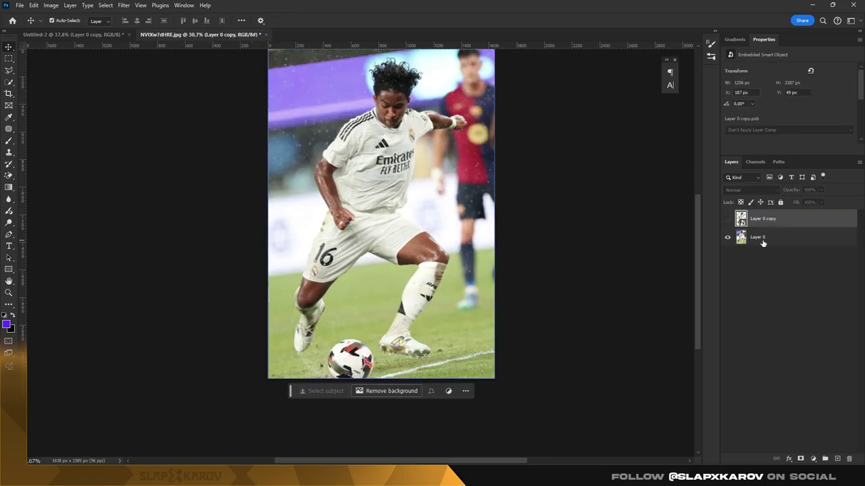
pyautogui.hotkey('ctrl', 'j')
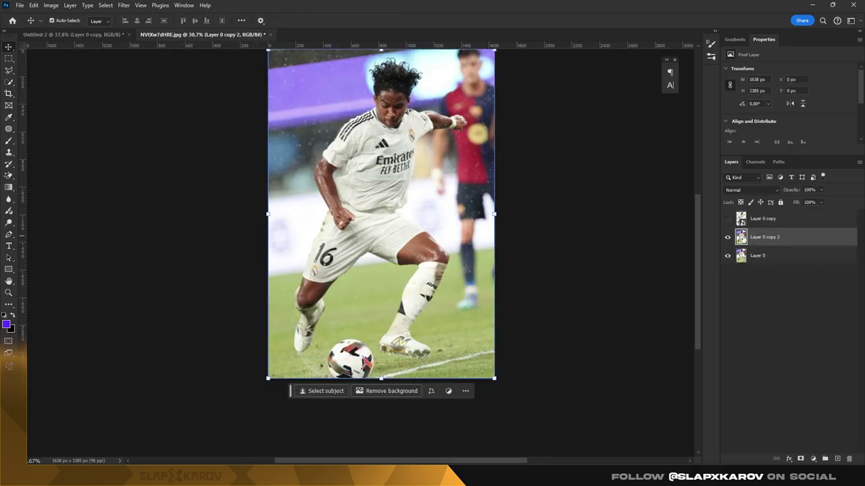
pyautogui.press('z')
pyautogui.moveTo(422, 183); pyautogui.dragTo(292, 168)
pyautogui.click(289, 265)
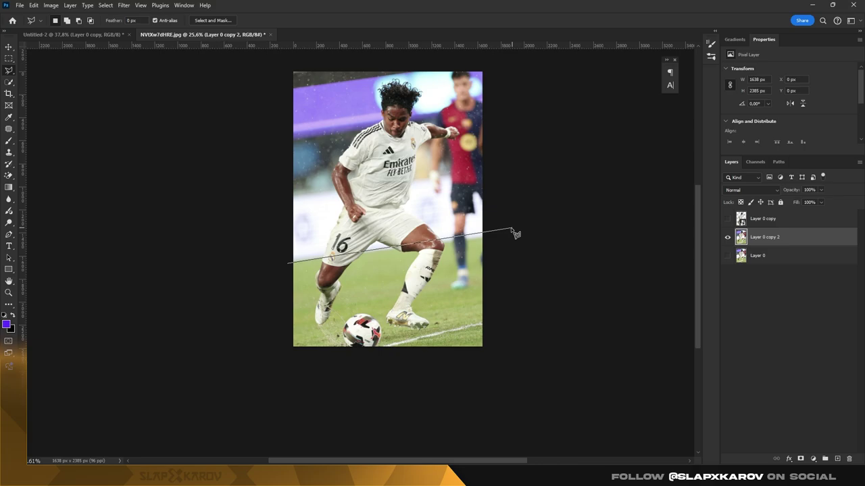
pyautogui.click(289, 264)
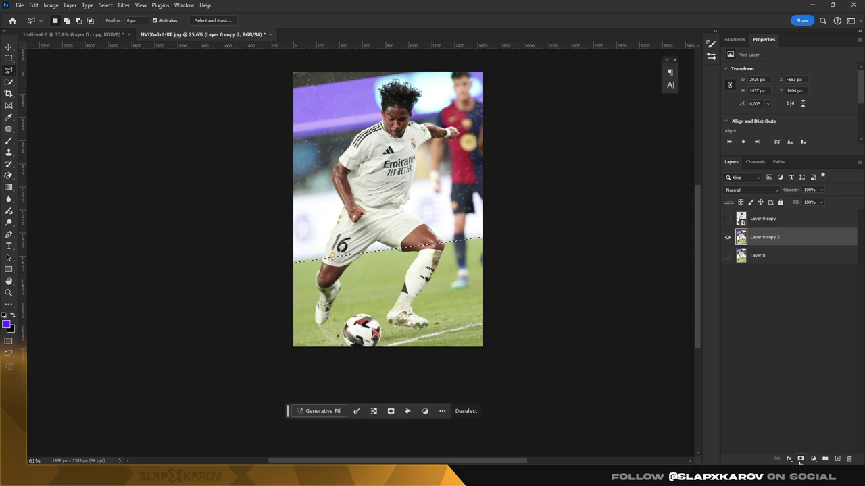
pyautogui.click(800, 458)
pyautogui.rightClick(802, 237)
pyautogui.click(743, 401)
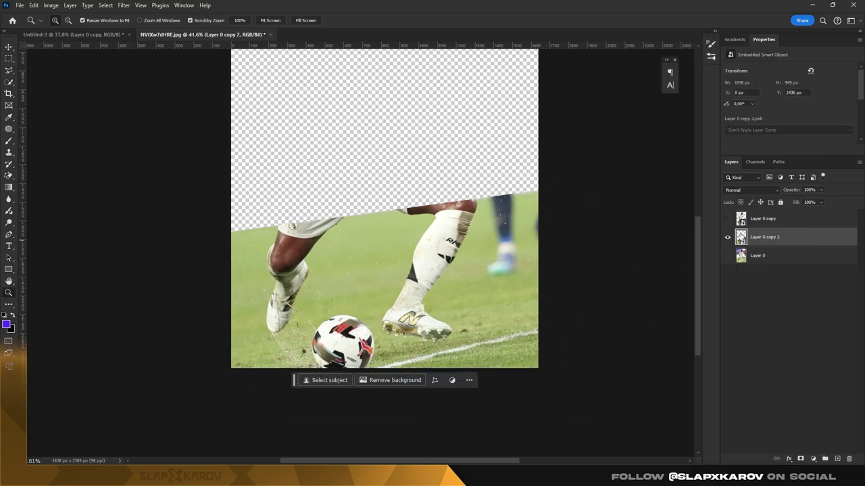
# Step: Replace the player's legs and the ball with grass using Generative Fill
pyautogui.click(179, 174)
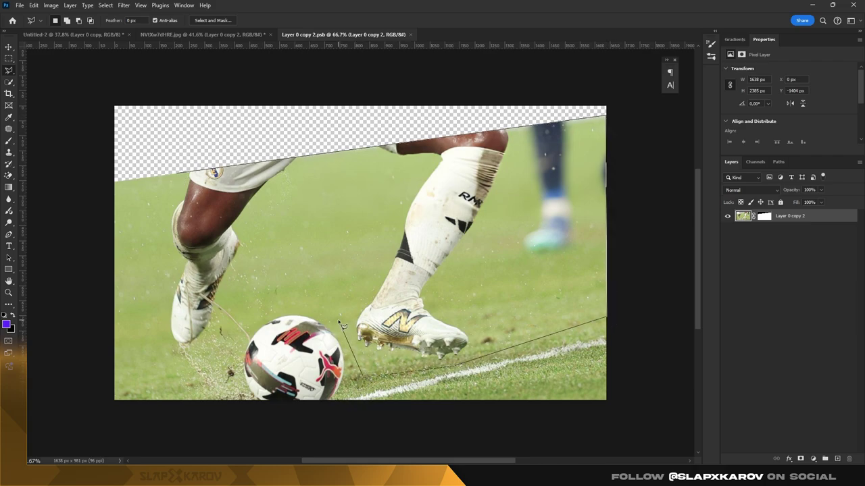
pyautogui.click(179, 175)
pyautogui.click(297, 394)
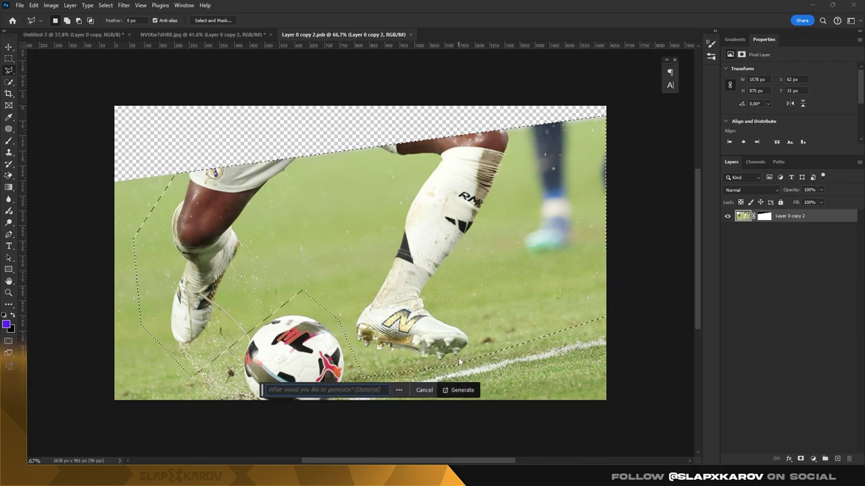
pyautogui.click(458, 390)
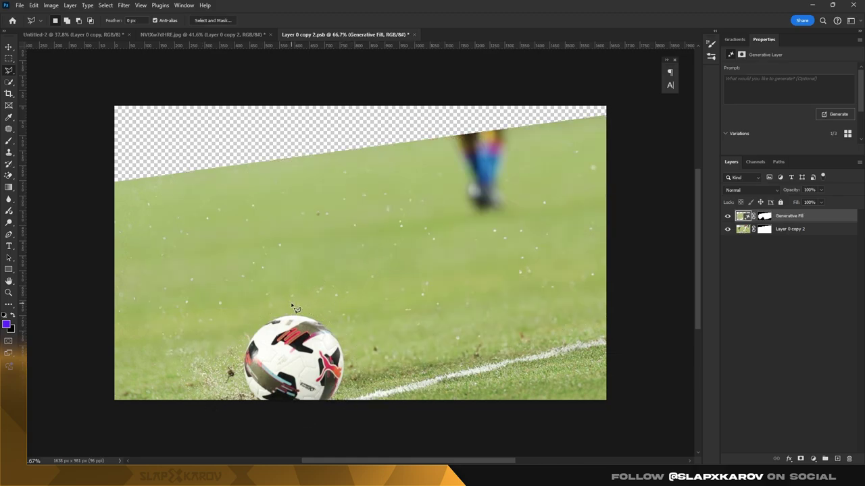
pyautogui.click(295, 308)
pyautogui.click(368, 437)
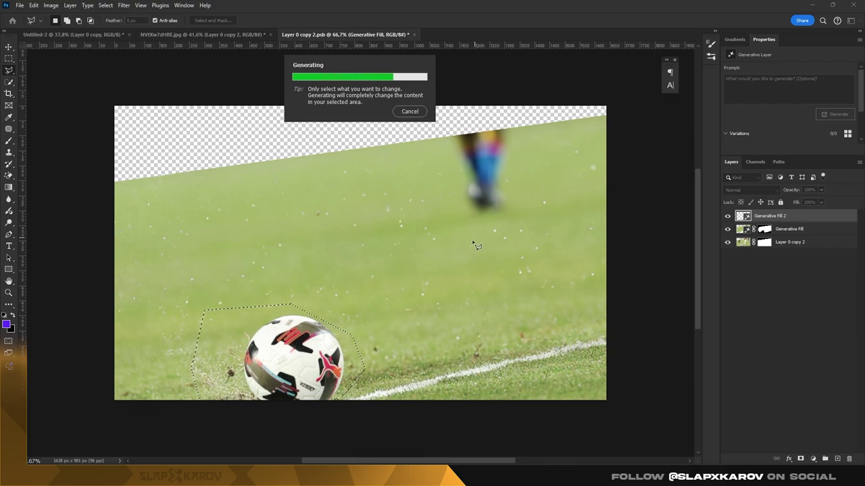
# Step: Replace the distant background player with generated grass
pyautogui.click(428, 138)
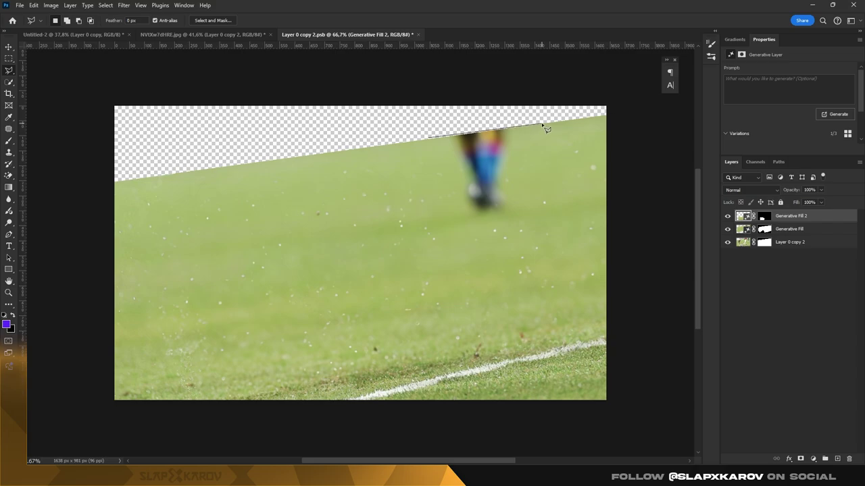
pyautogui.click(432, 140)
pyautogui.click(413, 260)
pyautogui.click(570, 259)
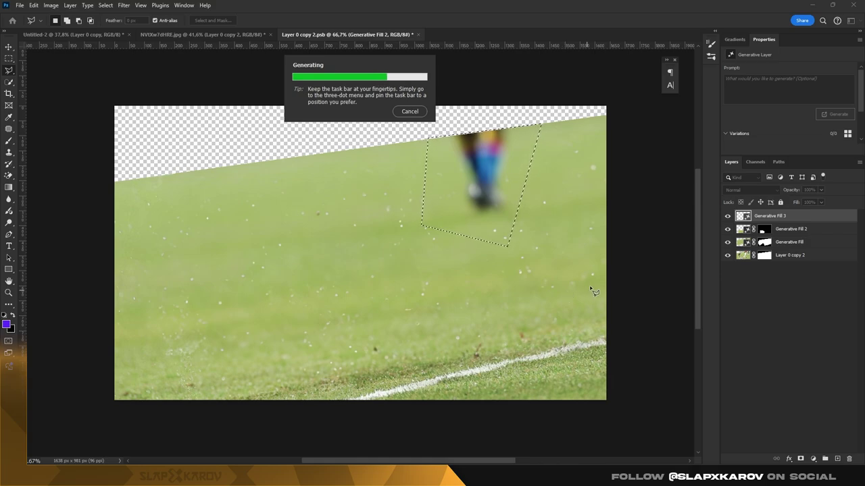
# Step: Merge the fill layers into one grass layer, save it, and return to the poster document
pyautogui.keyDown('shift'); pyautogui.click(787, 255); pyautogui.keyUp('shift')
pyautogui.hotkey('ctrl', 'e')
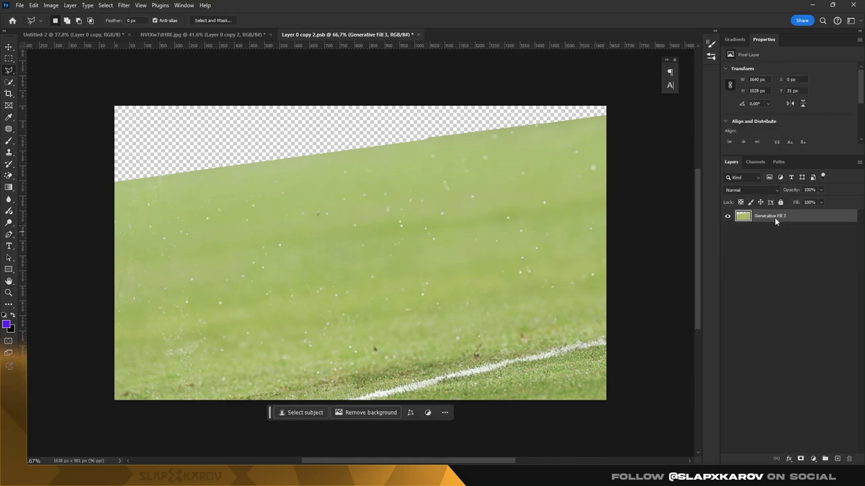
pyautogui.rightClick(774, 218)
pyautogui.click(759, 221)
pyautogui.click(203, 35)
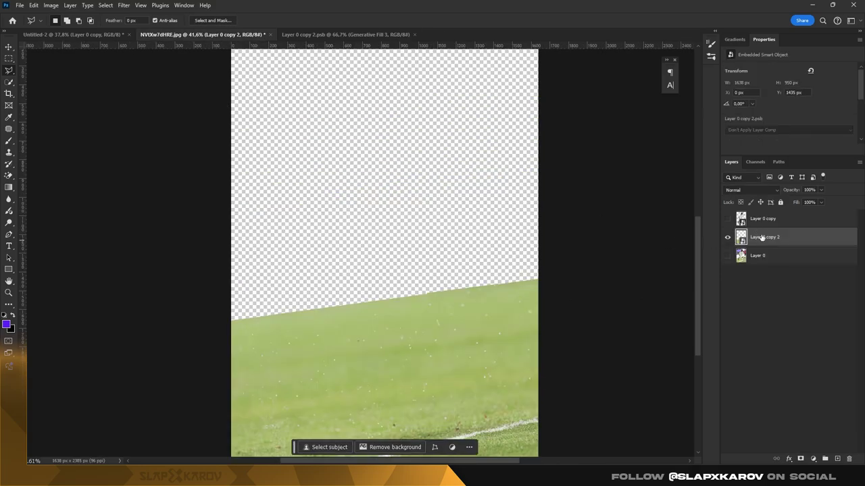
pyautogui.click(71, 35)
# Step: Move the grass field below the player, scaled to the canvas width and shifted down
pyautogui.hotkey('ctrl', '[')
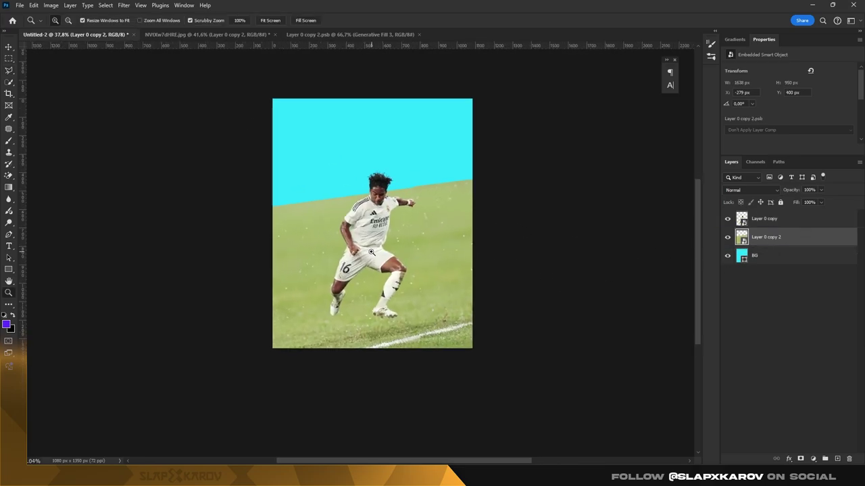
pyautogui.hotkey('ctrl', 't')
pyautogui.moveTo(228, 171); pyautogui.dragTo(276, 195)
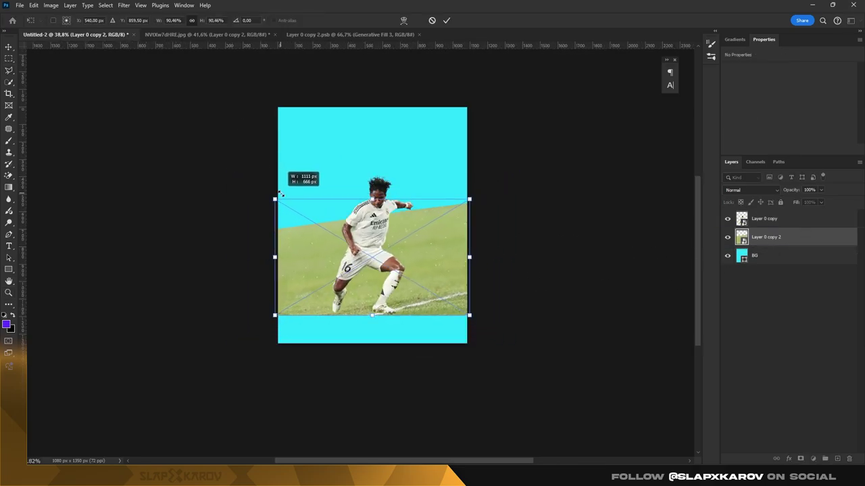
pyautogui.moveTo(413, 253)
pyautogui.mouseDown()
pyautogui.moveTo(414, 289)
pyautogui.moveTo(411, 264)
pyautogui.mouseUp()
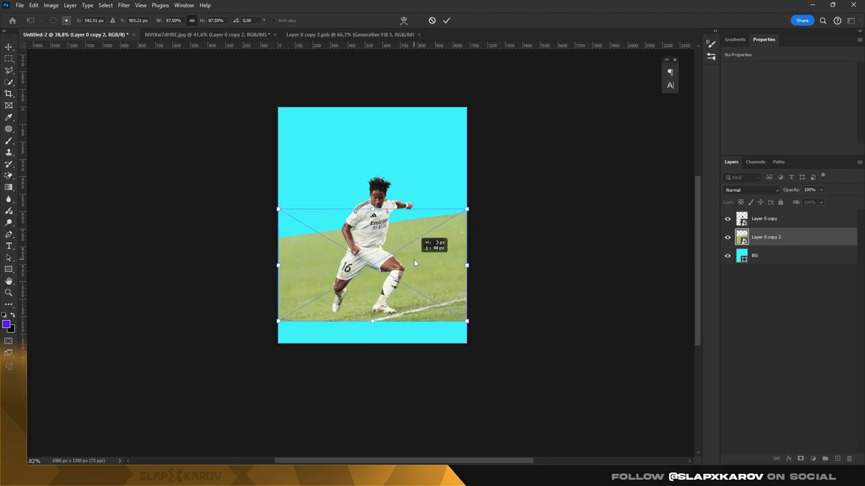
pyautogui.press('Return')
# Step: Stretch the grass field to the full 1080 px poster width
pyautogui.press('z')
pyautogui.click(392, 306)
pyautogui.hotkey('ctrl', 't')
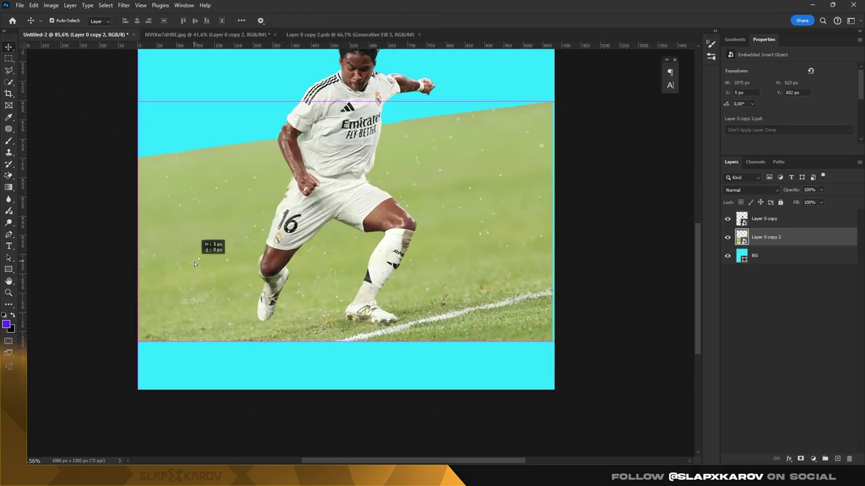
pyautogui.moveTo(559, 218); pyautogui.dragTo(556, 220)
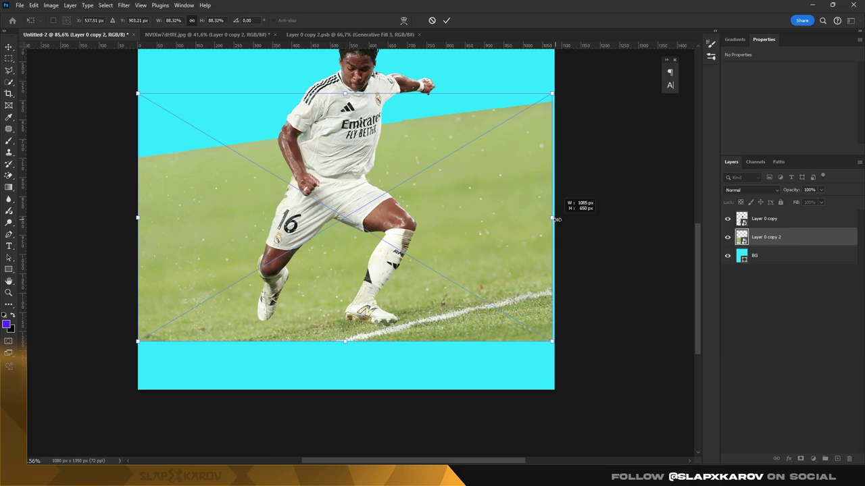
pyautogui.press('Return')
pyautogui.press('z')
pyautogui.moveTo(669, 224); pyautogui.dragTo(642, 224)
# Step: Create a 1080 × 1080 rectangle filled with purple #6e2d83
pyautogui.press('u')
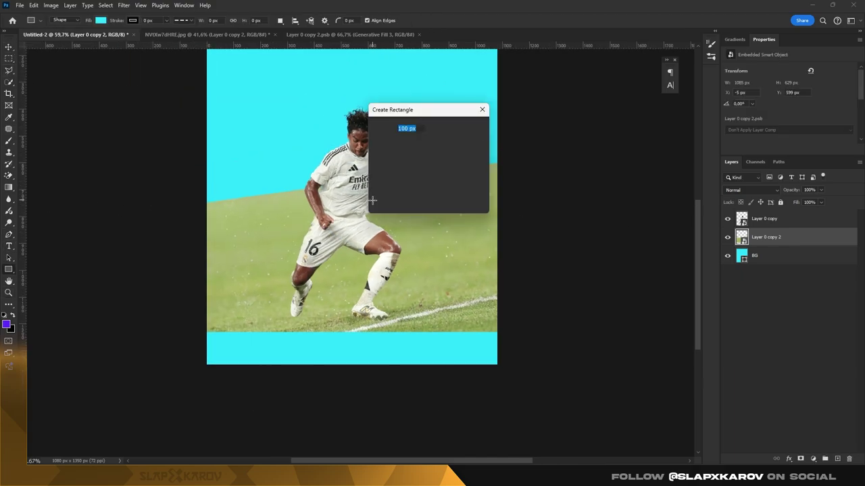
pyautogui.click(370, 108)
pyautogui.write('1080')
pyautogui.click(413, 200)
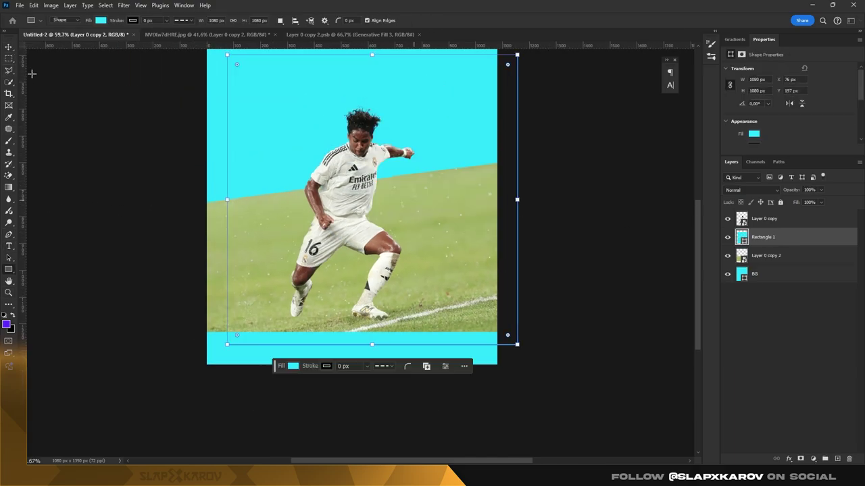
pyautogui.doubleClick(742, 218)
pyautogui.click(686, 216)
pyautogui.click(732, 177)
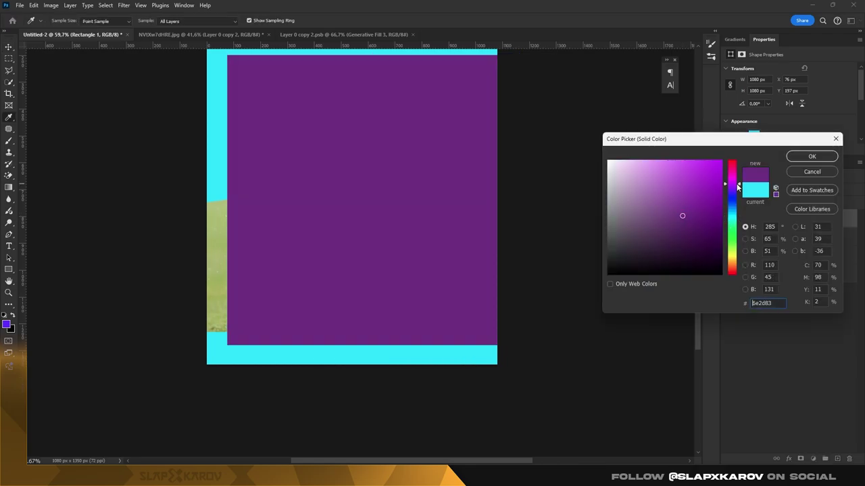
pyautogui.click(717, 168)
pyautogui.click(812, 156)
# Step: Move the purple rectangle to X 0 on the canvas's left edge
pyautogui.scroll(-3, 326, 174)
pyautogui.press('v')
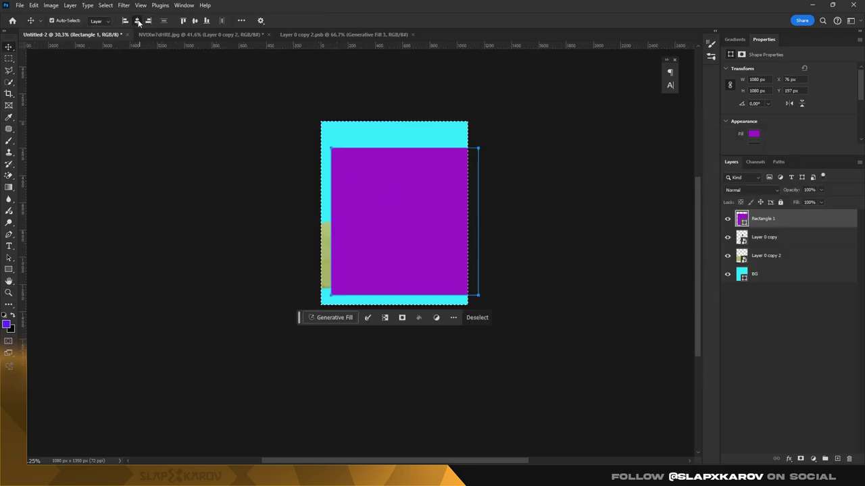
pyautogui.moveTo(397, 219); pyautogui.dragTo(387, 214)
# Step: Add a horizontal guide at the grass photo's bottom edge and hide the purple rectangle
pyautogui.press('m')
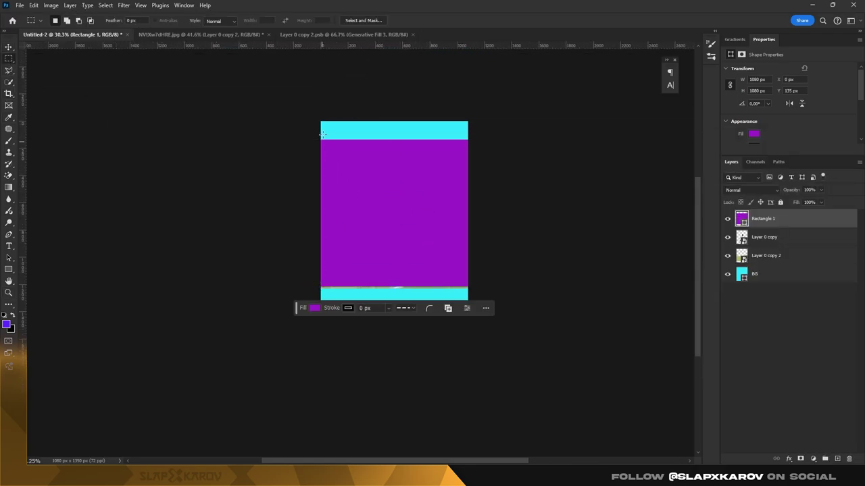
pyautogui.moveTo(325, 263); pyautogui.dragTo(325, 288)
pyautogui.hotkey('ctrl', ',')
pyautogui.press('z')
pyautogui.hotkey('ctrl', '+')
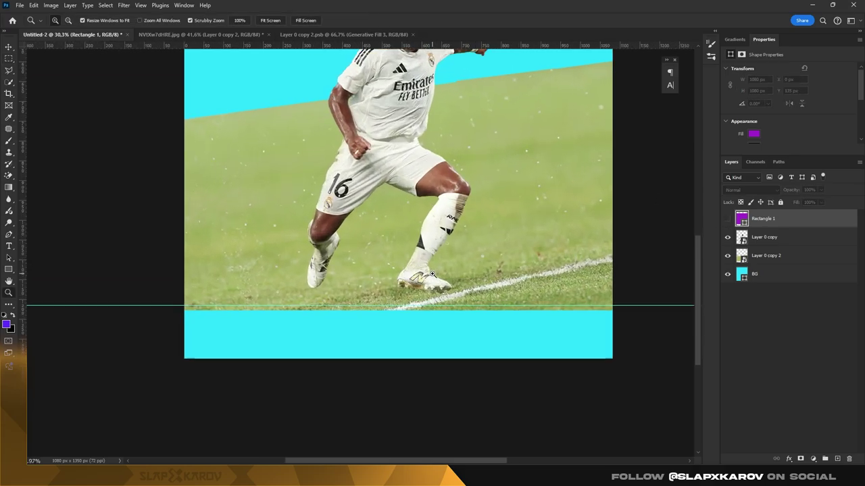
pyautogui.click(762, 256)
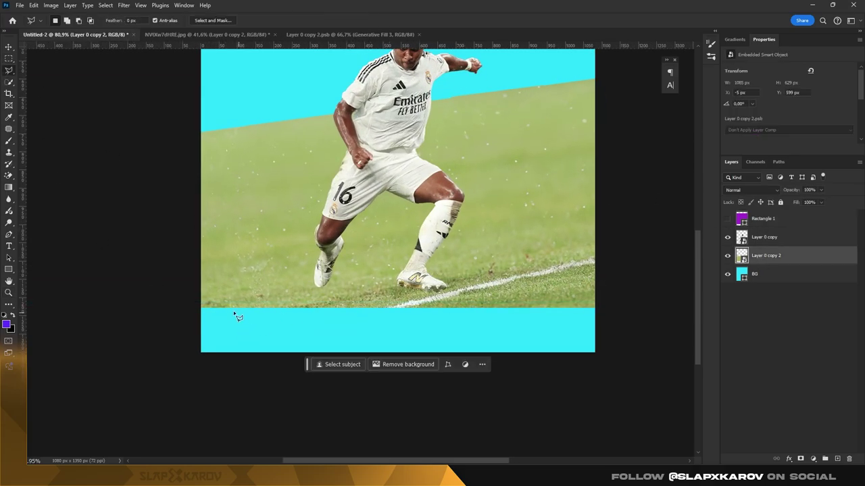
# Step: Fill the empty cyan strip below the grass with Generative Fill
pyautogui.click(206, 303)
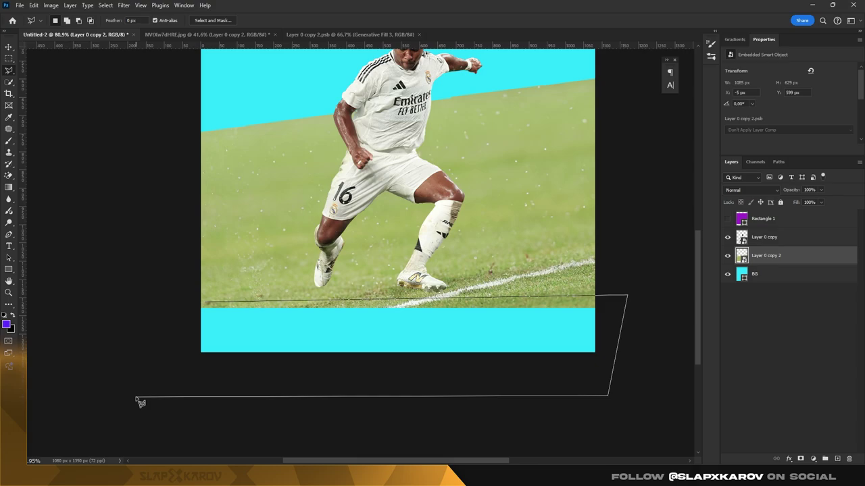
pyautogui.click(206, 305)
pyautogui.press('Return')
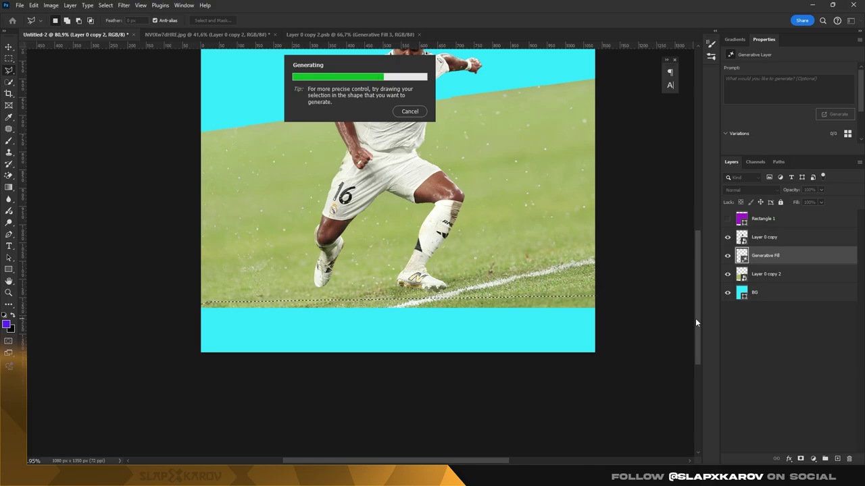
# Step: Group the generated fill and field photo layers as Group 1
pyautogui.press('z')
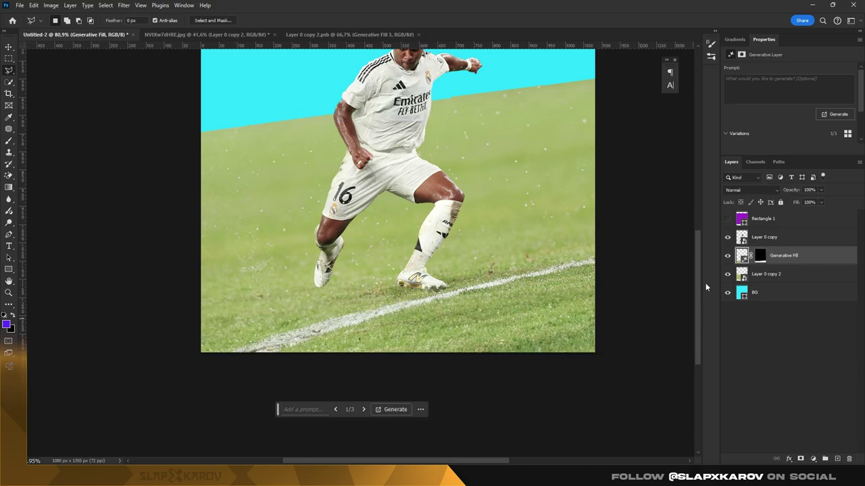
pyautogui.moveTo(504, 193)
pyautogui.mouseDown()
pyautogui.moveTo(476, 196)
pyautogui.moveTo(527, 196)
pyautogui.mouseUp()
pyautogui.keyDown('shift'); pyautogui.click(777, 274); pyautogui.keyUp('shift')
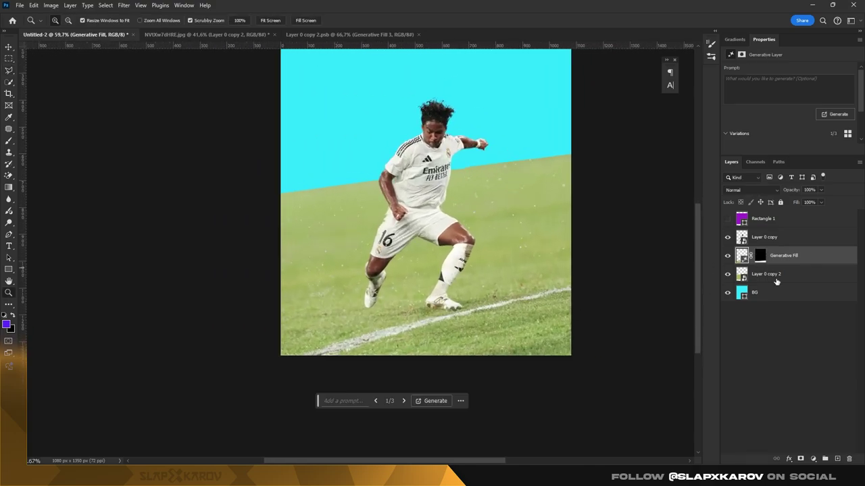
pyautogui.click(824, 459)
pyautogui.click(764, 267)
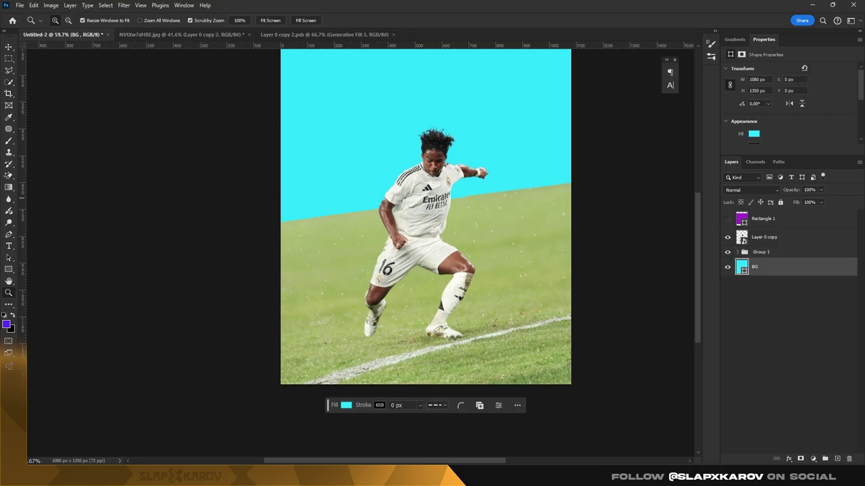
# Step: Open the portrait JPG, remove its background, and convert it to a Smart Object
pyautogui.moveTo(446, 3); pyautogui.dragTo(423, 72)
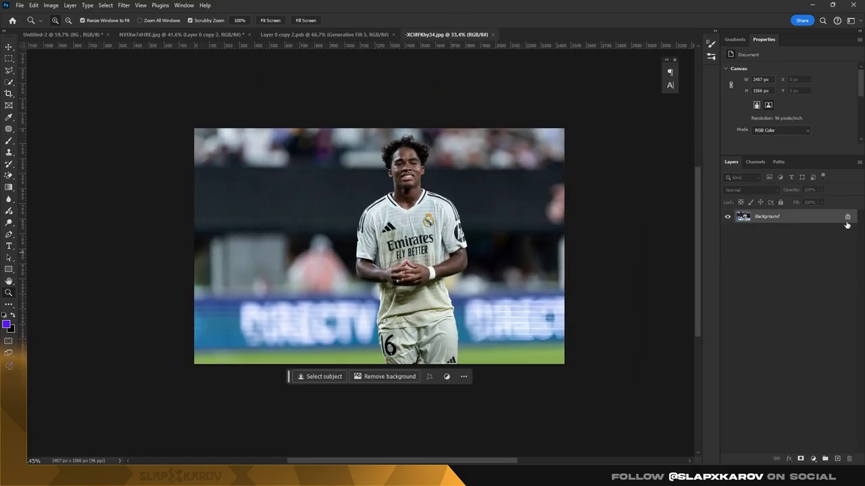
pyautogui.click(847, 218)
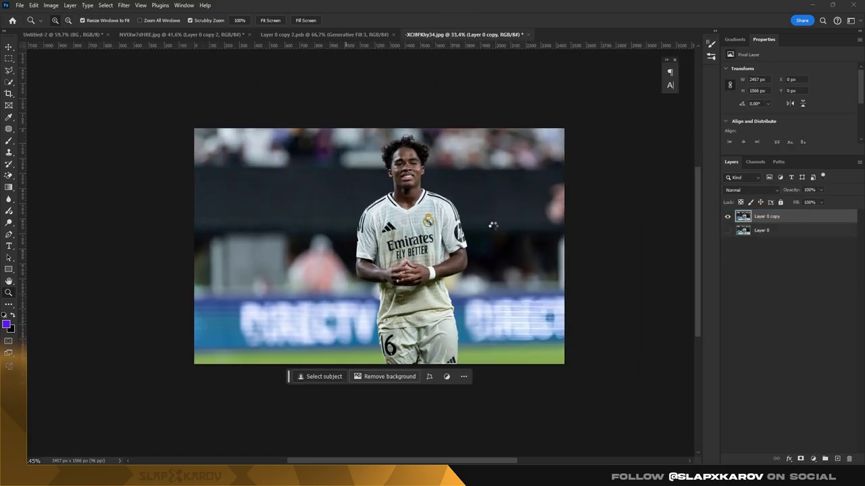
pyautogui.click(800, 459)
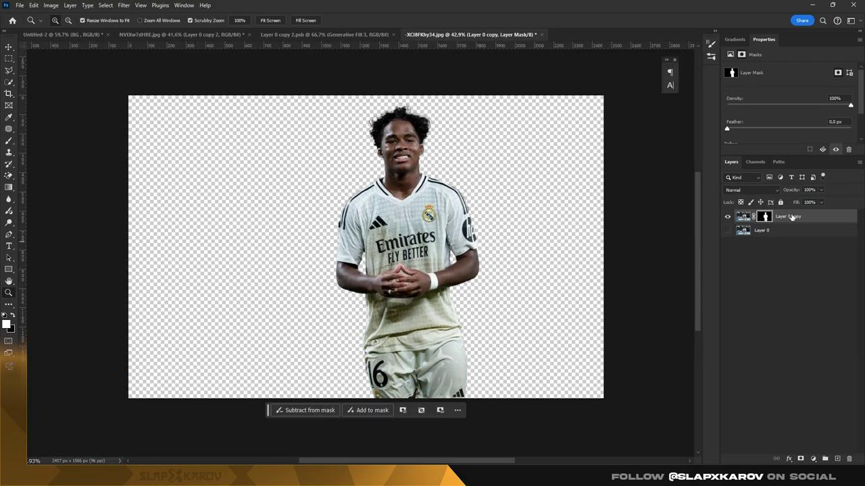
pyautogui.rightClick(792, 217)
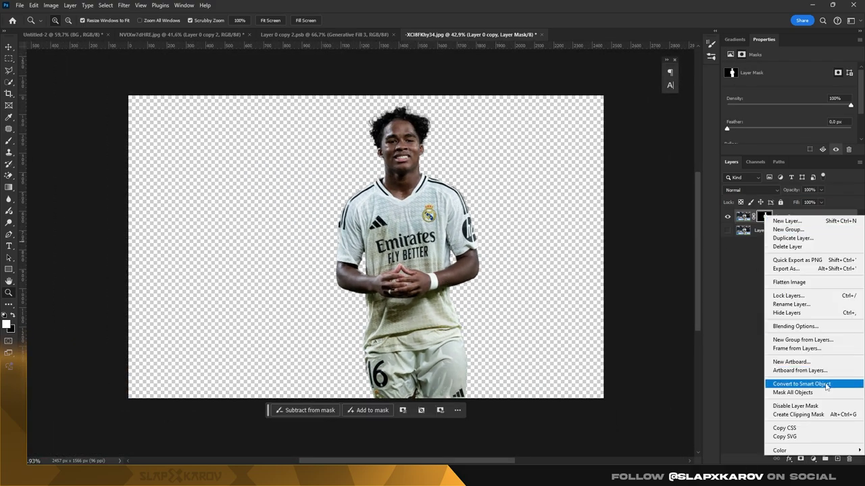
pyautogui.click(795, 384)
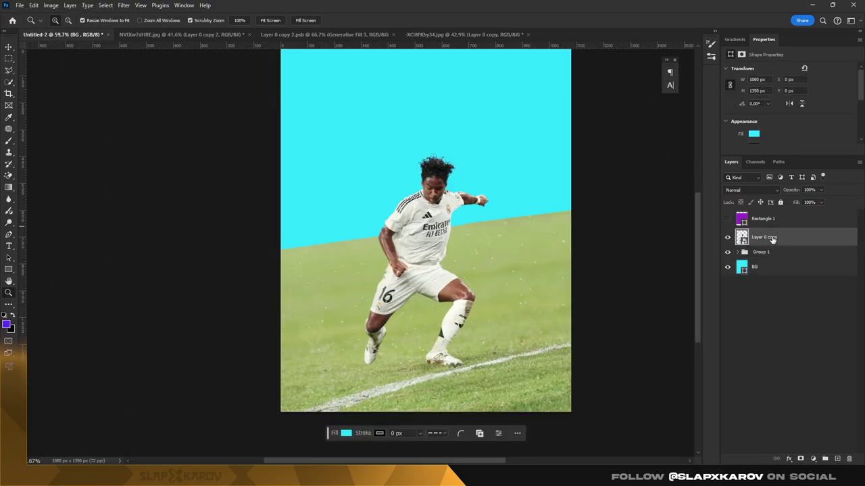
# Step: Paste the portrait into the poster, enlarged and slightly tilted behind the action player
pyautogui.hotkey('ctrl', 'v')
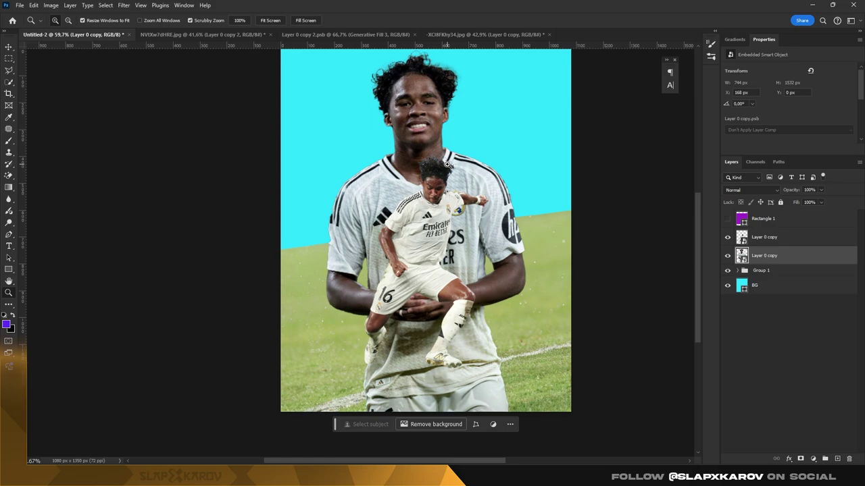
pyautogui.scroll(-2, 433, 230)
pyautogui.hotkey('ctrl', 't')
pyautogui.moveTo(328, 83)
pyautogui.mouseDown()
pyautogui.moveTo(396, 124)
pyautogui.moveTo(378, 76)
pyautogui.mouseUp()
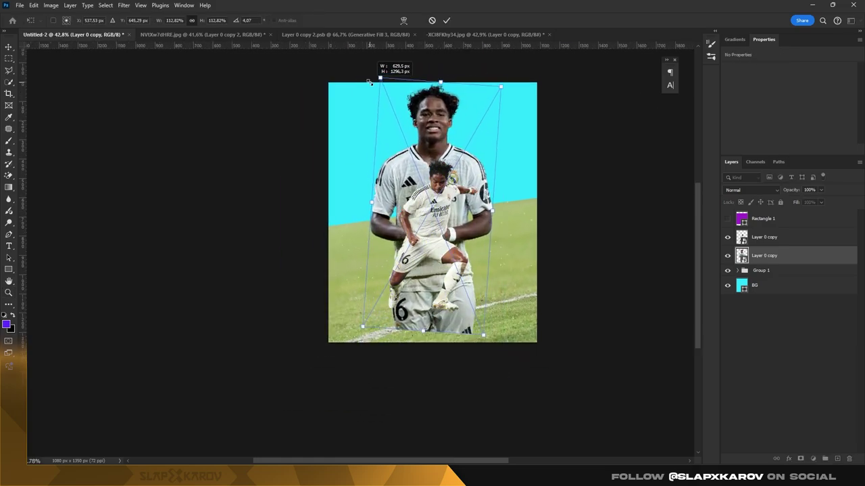
pyautogui.moveTo(453, 149); pyautogui.dragTo(465, 165)
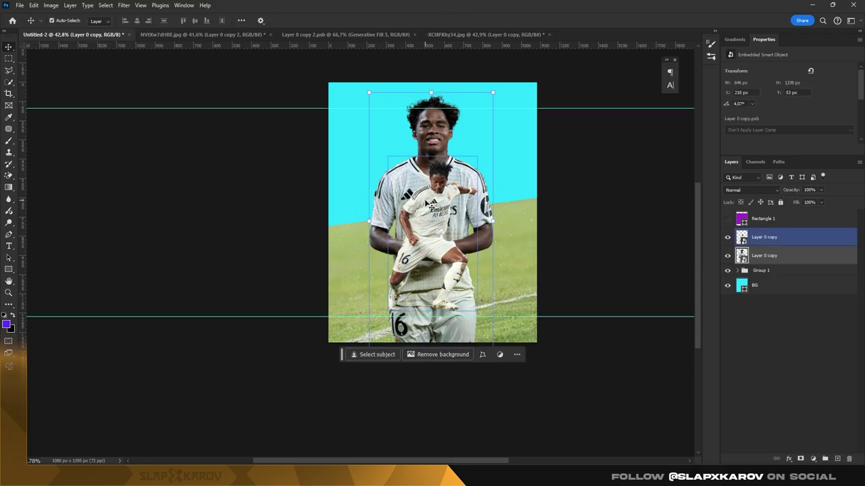
pyautogui.moveTo(376, 98); pyautogui.dragTo(376, 95)
pyautogui.moveTo(484, 363)
pyautogui.mouseDown()
pyautogui.moveTo(495, 372)
pyautogui.moveTo(490, 365)
pyautogui.mouseUp()
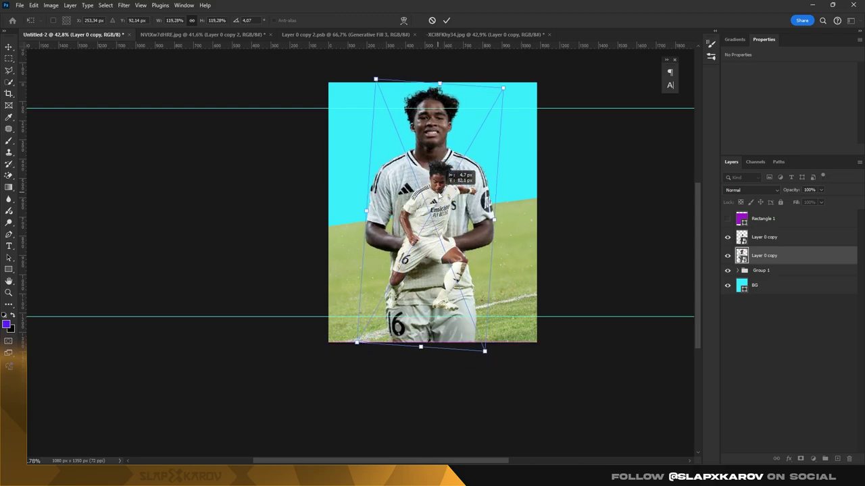
pyautogui.moveTo(438, 209); pyautogui.dragTo(439, 200)
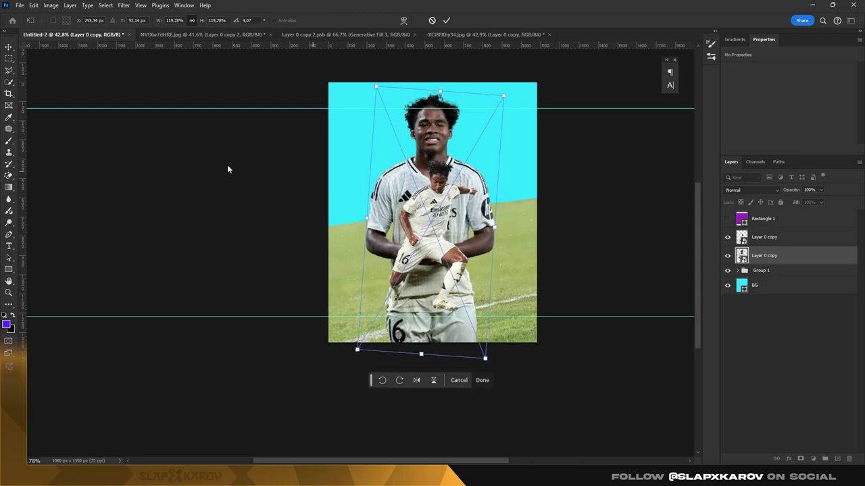
pyautogui.press('Return')
# Step: Add a layer mask to the portrait and set up a soft brush to fade its lower body
pyautogui.press('z')
pyautogui.click(761, 255)
pyautogui.press('b')
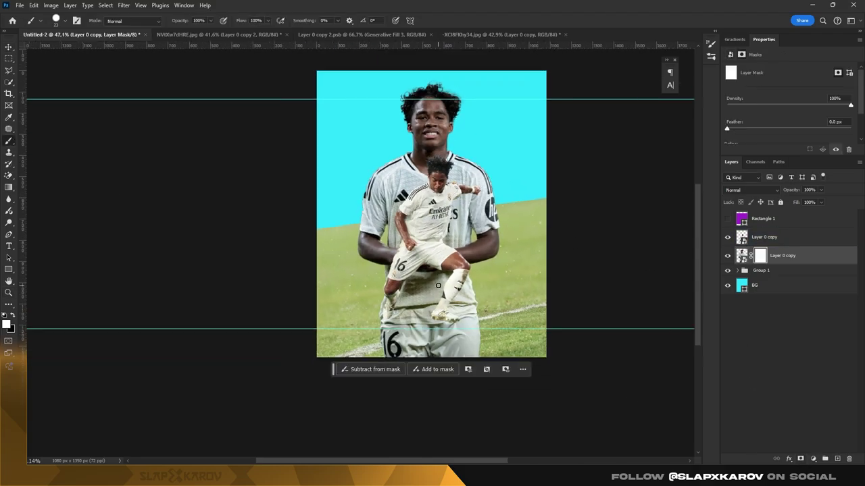
pyautogui.rightClick(442, 227)
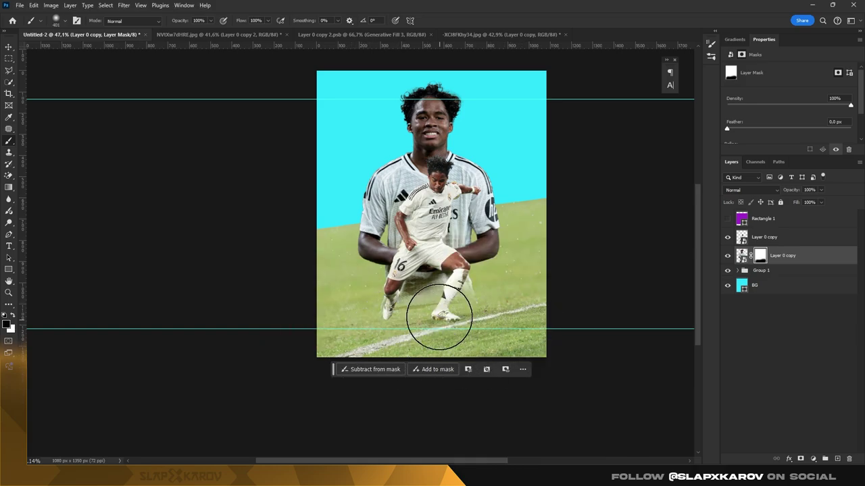
pyautogui.scroll(-2, 445, 336)
# Step: Change the background shape's fill colour from cyan to white
pyautogui.click(754, 285)
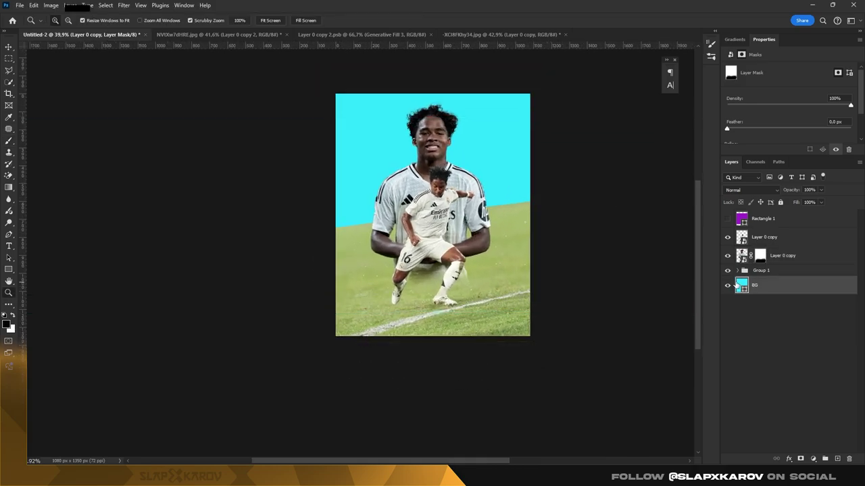
pyautogui.doubleClick(742, 285)
pyautogui.click(608, 161)
pyautogui.click(811, 157)
# Step: Zoom in and out to check the white background, then fit the whole poster on screen
pyautogui.press('z')
pyautogui.scroll(3, 427, 215)
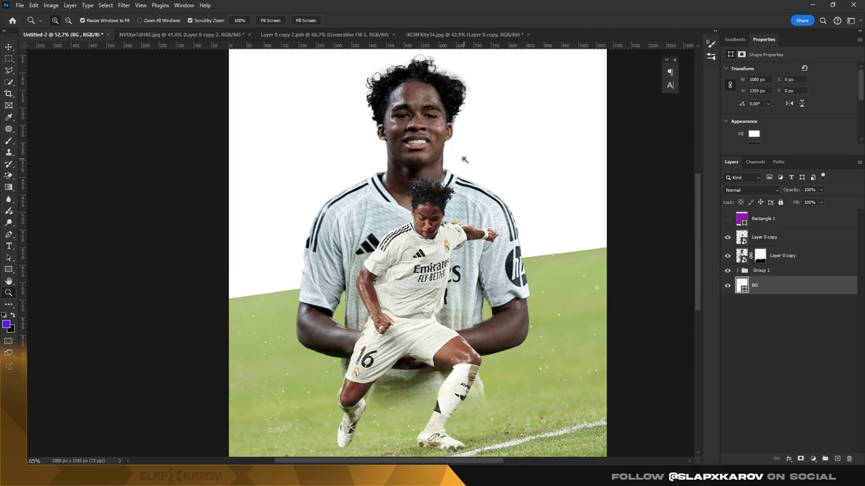
pyautogui.scroll(-4, 427, 214)
pyautogui.scroll(1, 427, 215)
pyautogui.scroll(2, 427, 215)
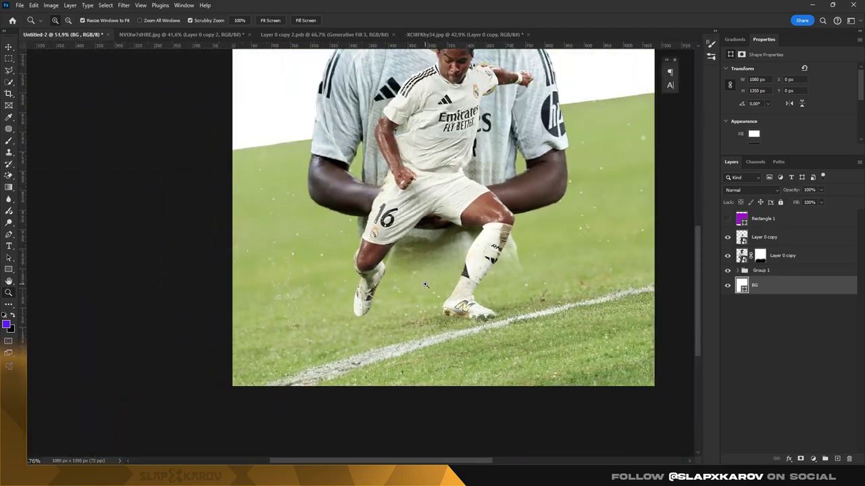
pyautogui.scroll(2, 433, 196)
pyautogui.scroll(-3, 440, 165)
pyautogui.scroll(-1, 439, 164)
pyautogui.scroll(-1, 431, 141)
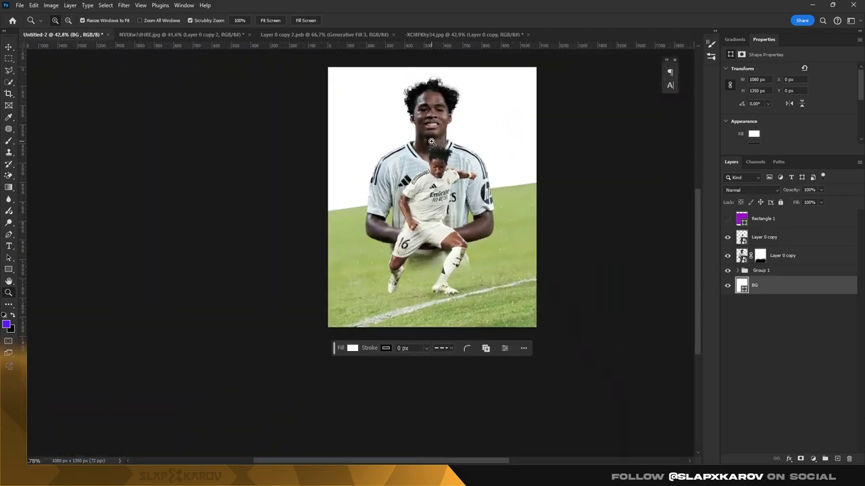
pyautogui.scroll(1, 434, 142)
pyautogui.scroll(1, 435, 145)
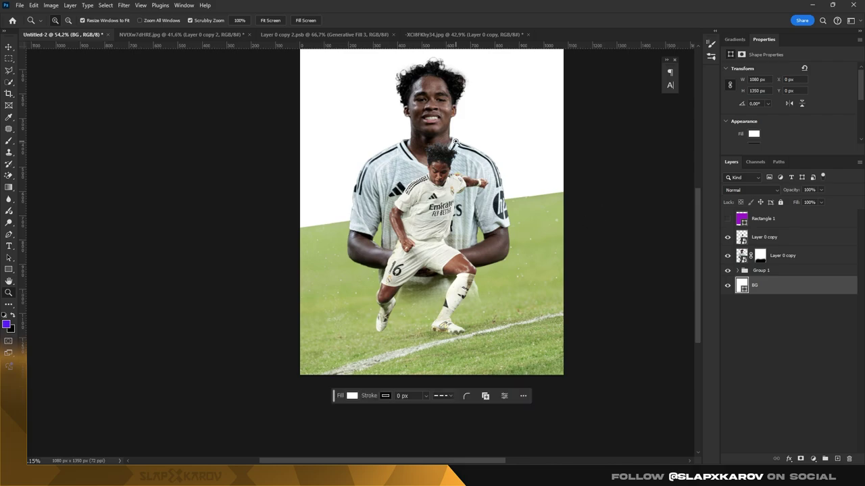
pyautogui.scroll(2, 405, 223)
pyautogui.scroll(2, 406, 223)
pyautogui.scroll(-5, 406, 224)
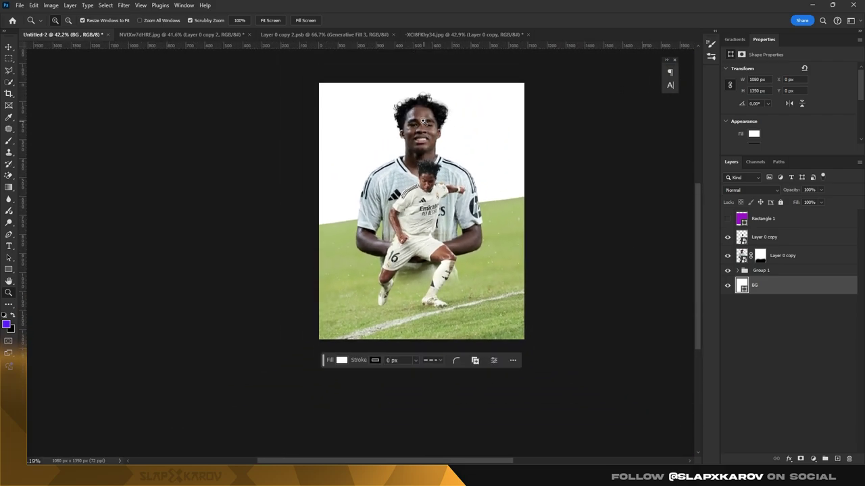
pyautogui.hotkey('ctrl', '0')
# Step: Add a layer mask to the grass group, Group 1
pyautogui.click(763, 272)
pyautogui.click(799, 459)
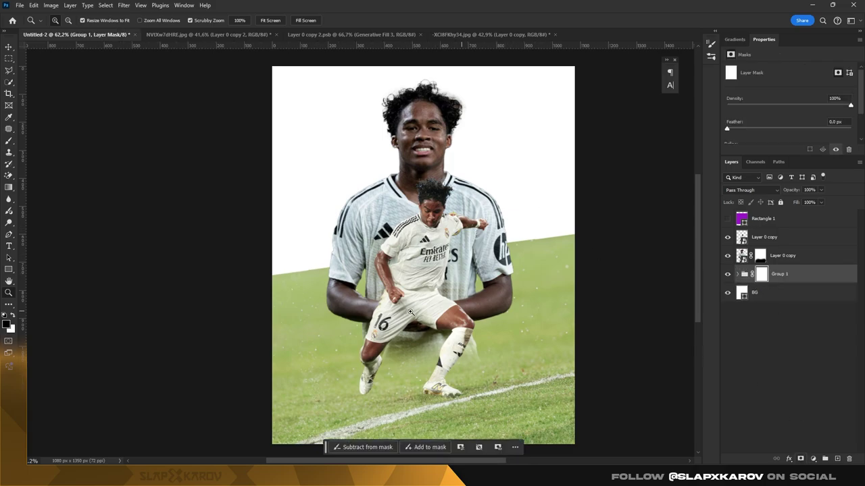
pyautogui.scroll(-1, 93, 216)
# Step: Try a spatter special-effects brush and smudge strokes on the grass edge near the player
pyautogui.click(8, 199)
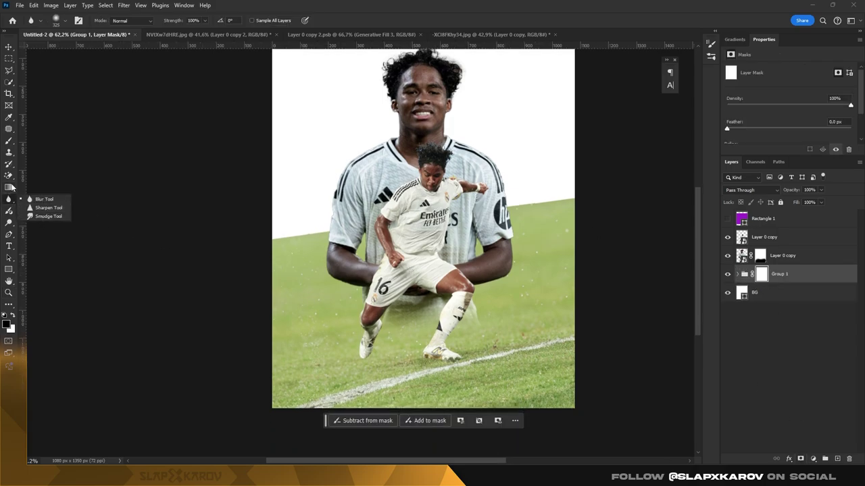
pyautogui.click(9, 141)
pyautogui.click(42, 140)
pyautogui.rightClick(363, 195)
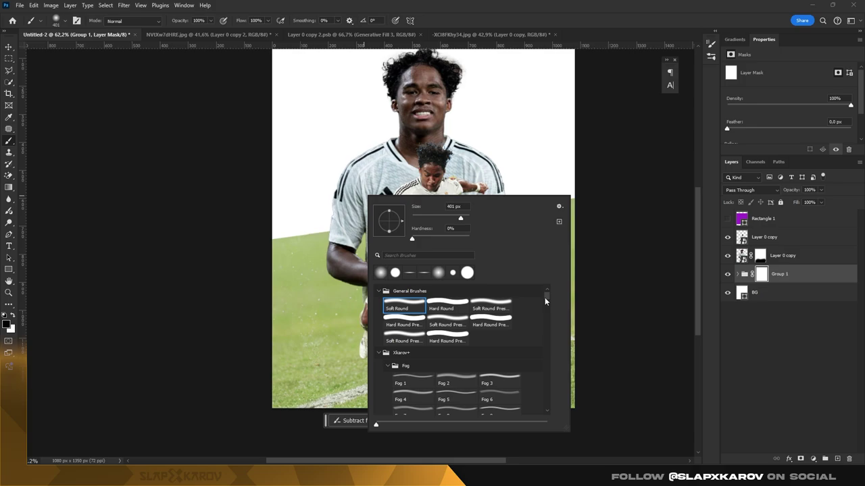
pyautogui.moveTo(544, 300); pyautogui.dragTo(548, 325)
pyautogui.click(412, 326)
pyautogui.scroll(-5, 419, 338)
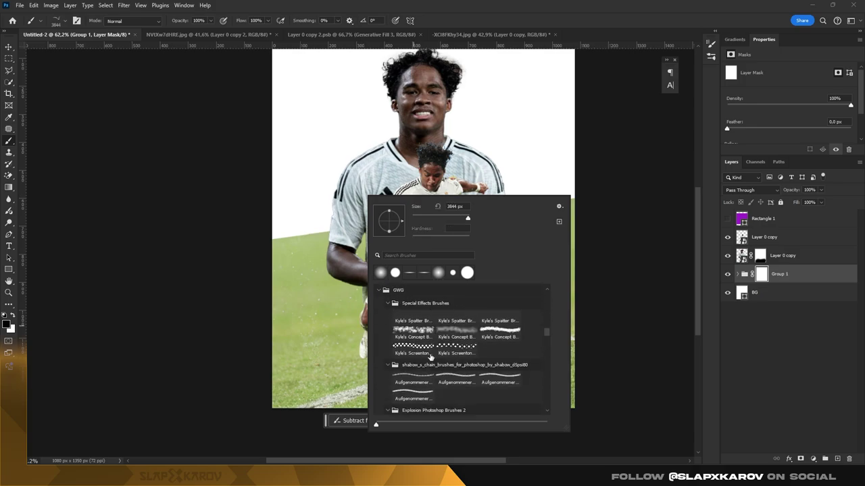
pyautogui.click(457, 334)
pyautogui.moveTo(324, 233); pyautogui.dragTo(280, 277)
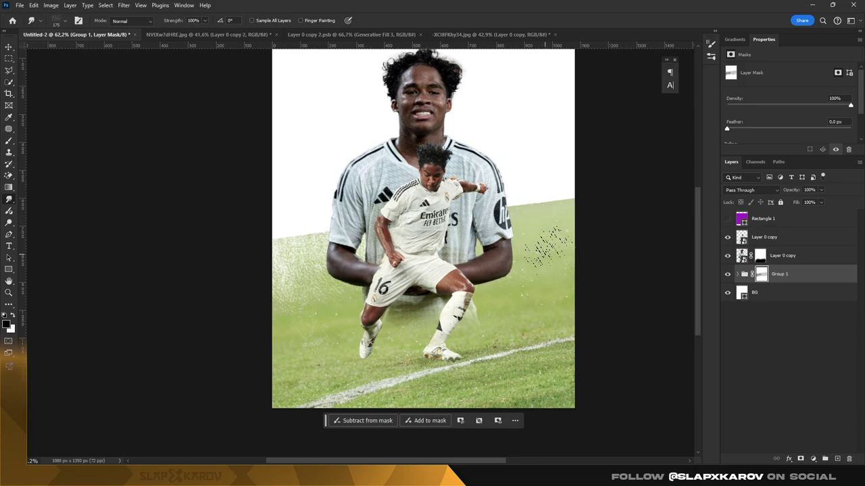
pyautogui.moveTo(351, 244)
pyautogui.mouseDown()
pyautogui.moveTo(322, 256)
pyautogui.moveTo(324, 310)
pyautogui.moveTo(512, 290)
pyautogui.moveTo(279, 338)
pyautogui.moveTo(297, 331)
pyautogui.moveTo(345, 265)
pyautogui.mouseUp()
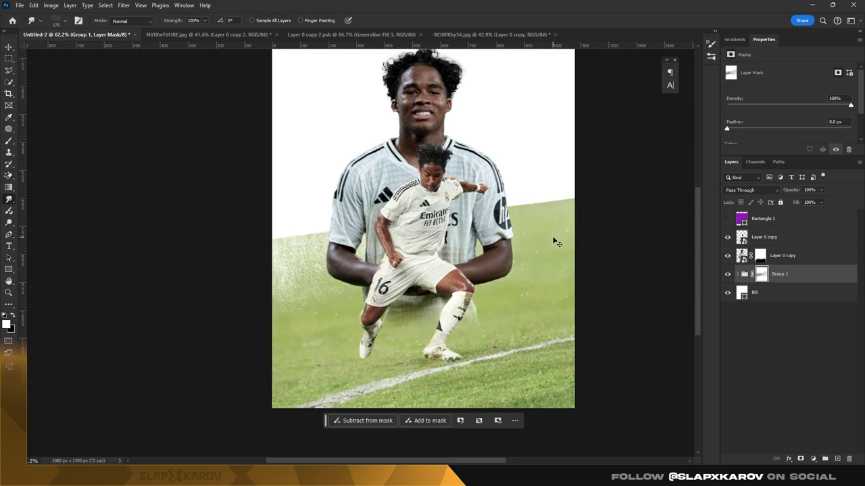
# Step: Smudge the grass edge into a haze with a larger brush, then undo it
pyautogui.rightClick(446, 209)
pyautogui.scroll(-2, 541, 365)
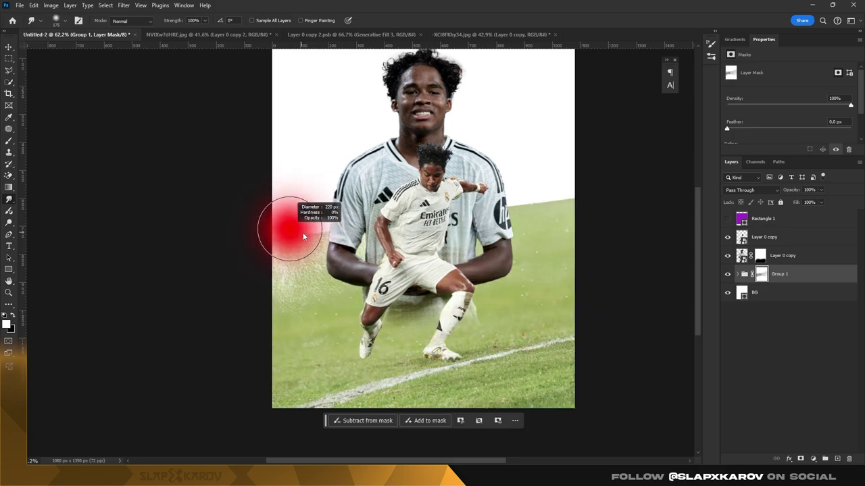
pyautogui.moveTo(475, 191); pyautogui.dragTo(589, 195)
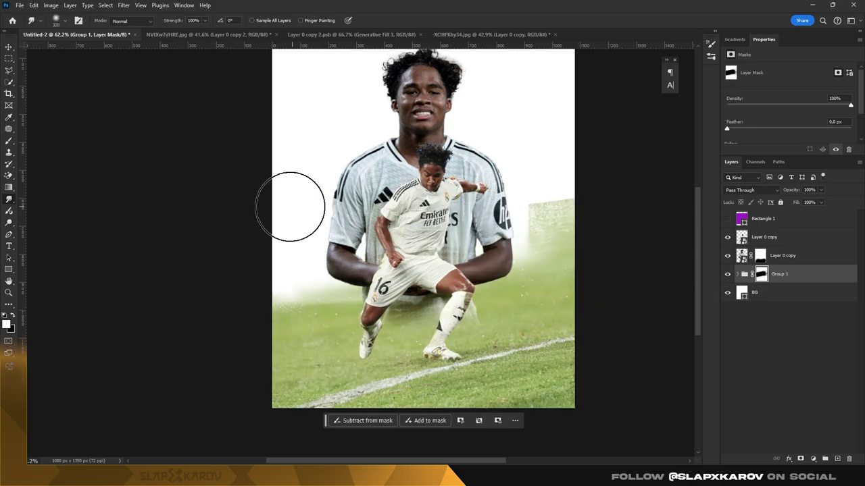
pyautogui.hotkey('ctrl', 'z')
pyautogui.hotkey('ctrl', 'z')
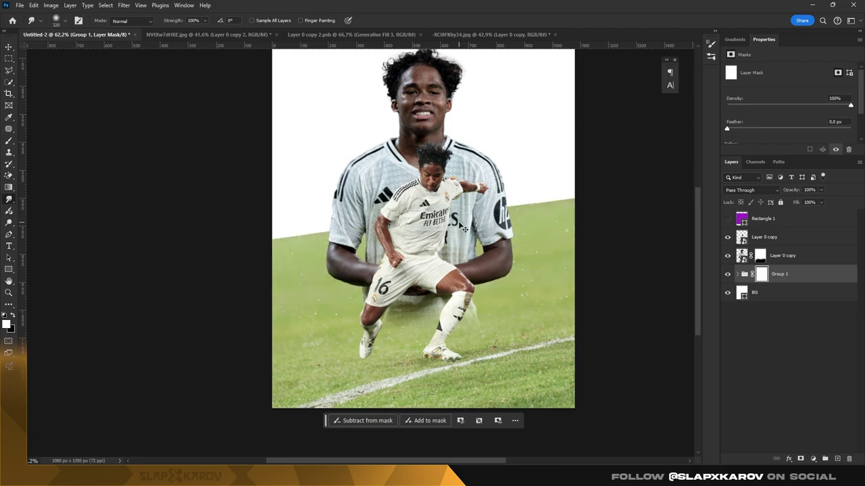
# Step: Paint black on Group 1's mask with a soft 318 px brush to fade the grass top
pyautogui.click(8, 140)
pyautogui.rightClick(360, 268)
pyautogui.scroll(5, 500, 364)
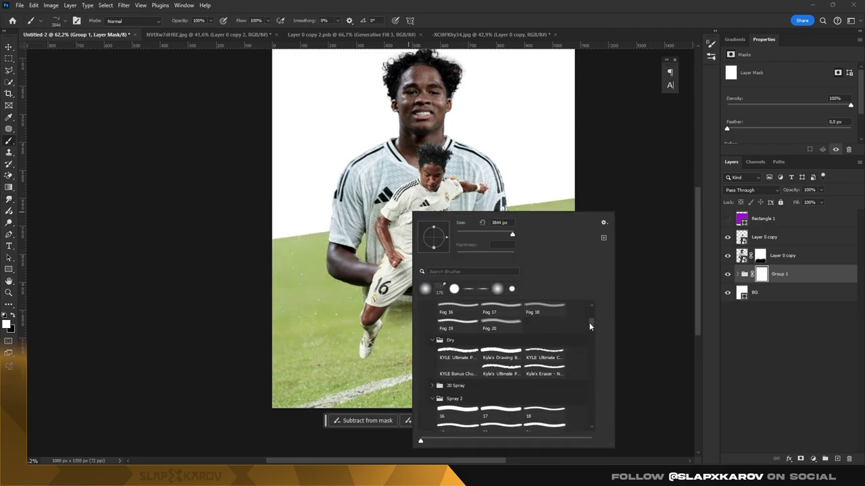
pyautogui.moveTo(360, 268); pyautogui.dragTo(367, 234)
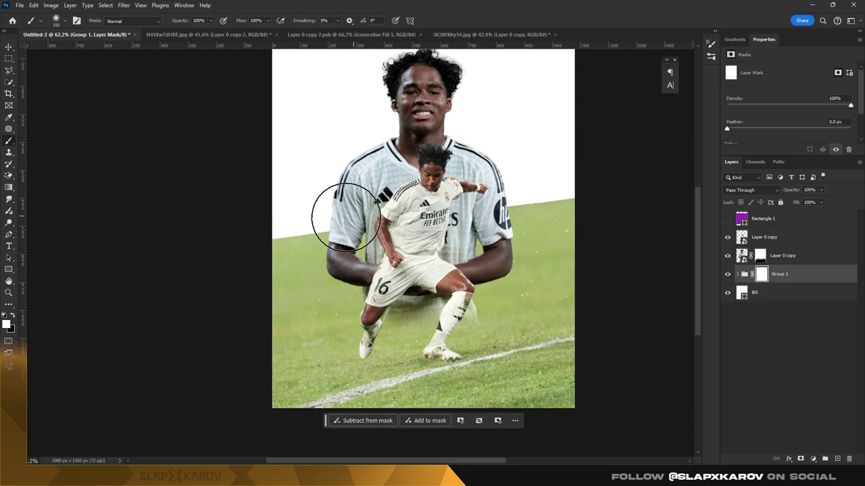
pyautogui.moveTo(581, 223); pyautogui.dragTo(277, 284)
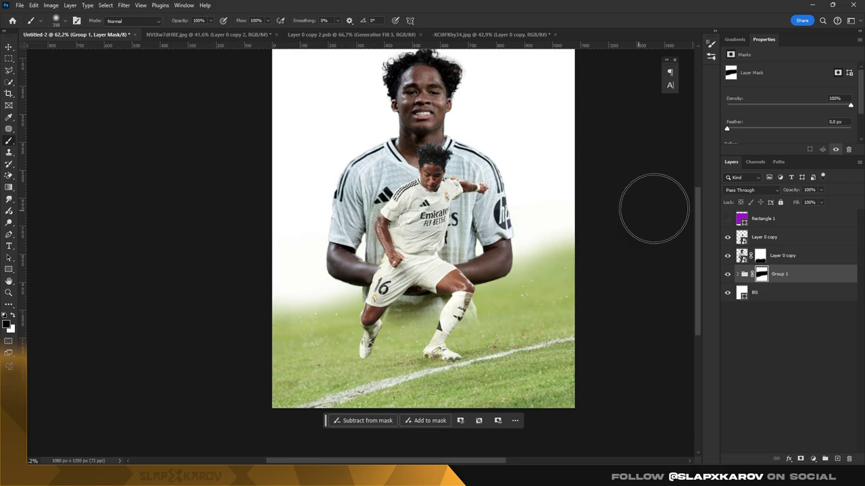
pyautogui.moveTo(602, 257); pyautogui.dragTo(335, 240)
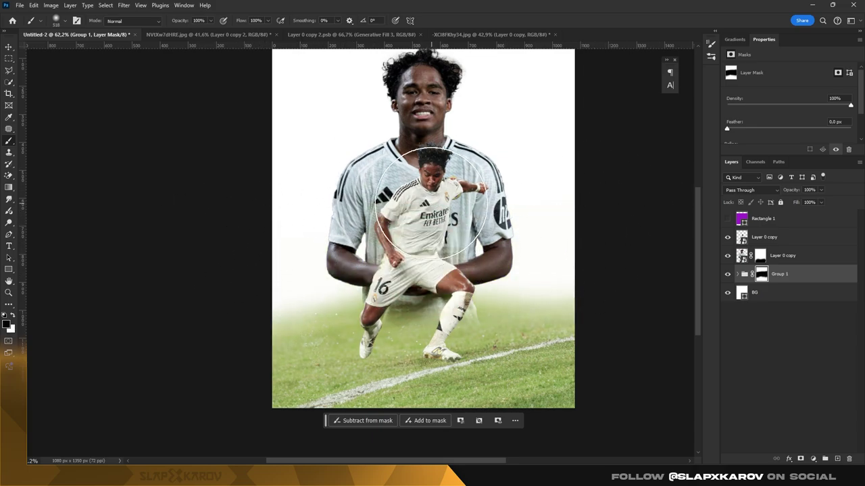
pyautogui.press('z')
pyautogui.moveTo(470, 206); pyautogui.dragTo(445, 205)
pyautogui.click(812, 459)
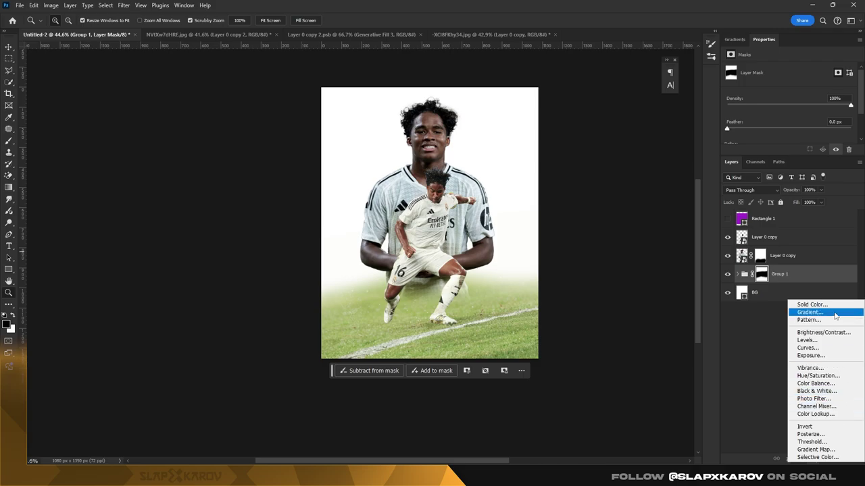
# Step: Try an Exposure adjustment of +1.28 on the grass, then delete it
pyautogui.click(810, 355)
pyautogui.moveTo(789, 92); pyautogui.dragTo(796, 93)
pyautogui.moveTo(808, 94); pyautogui.dragTo(801, 93)
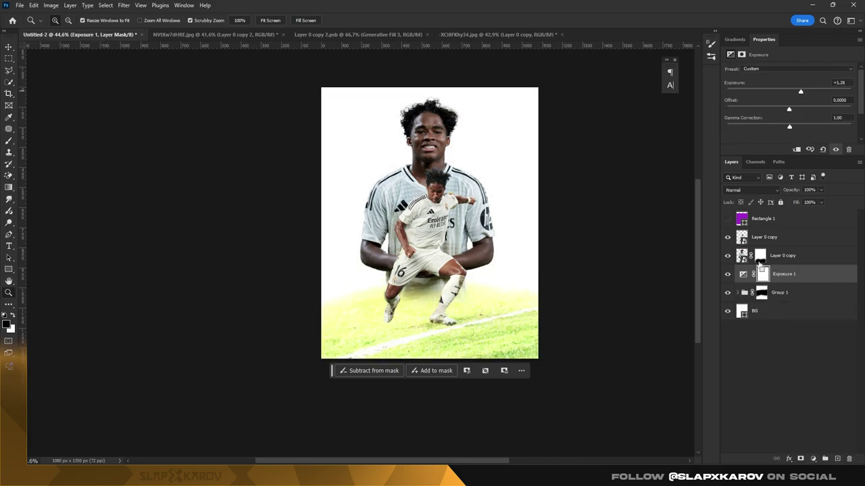
pyautogui.press('b')
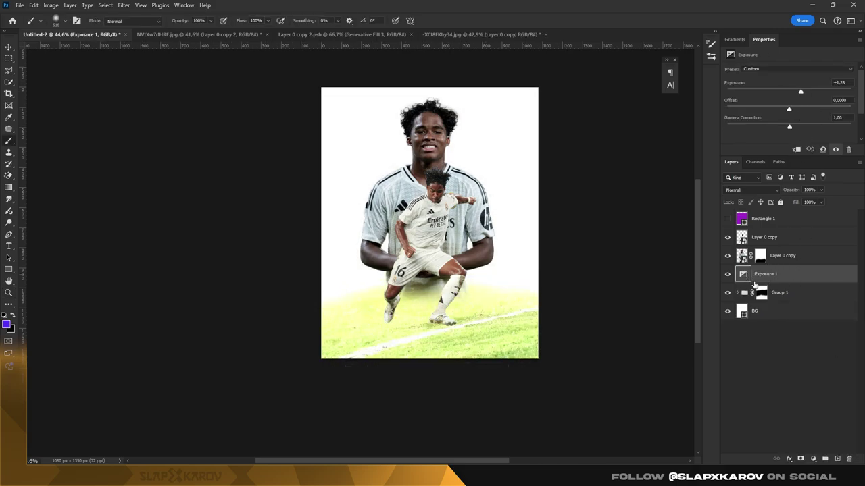
pyautogui.press('Delete')
# Step: Add a Black & White adjustment above Group 1 with Reds 195, Yellows 125, Greens 25
pyautogui.click(814, 460)
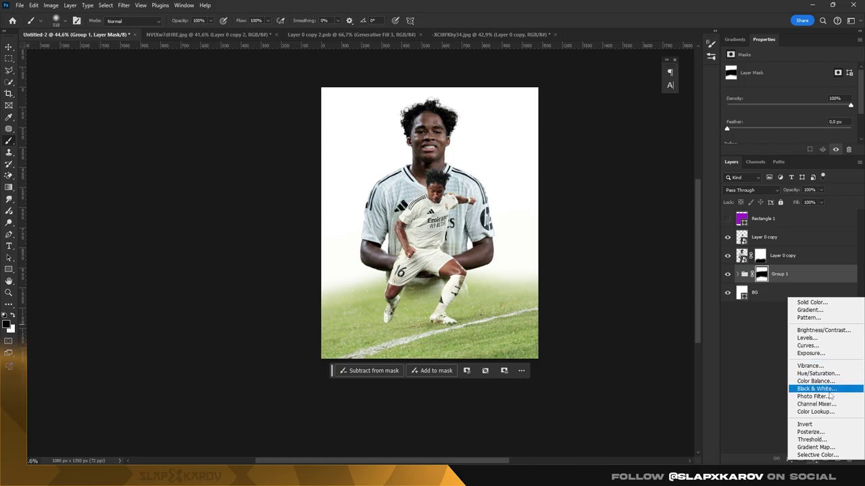
pyautogui.click(831, 391)
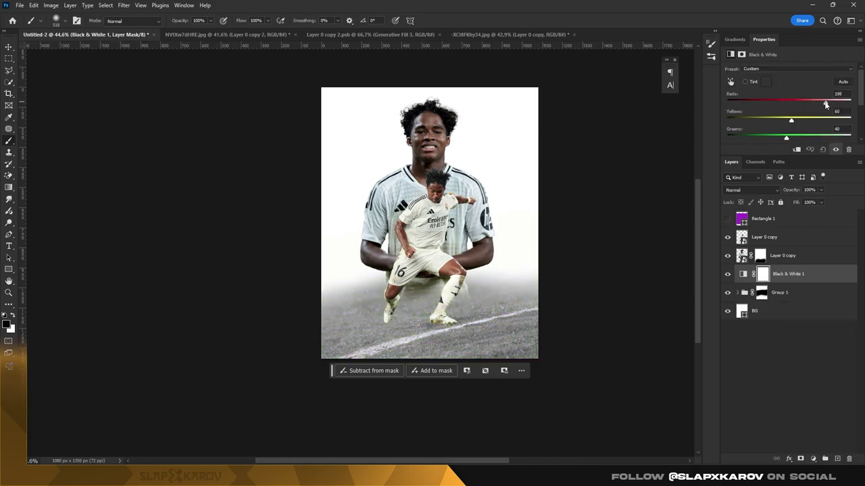
pyautogui.moveTo(826, 105); pyautogui.dragTo(825, 102)
pyautogui.moveTo(791, 119)
pyautogui.mouseDown()
pyautogui.moveTo(812, 121)
pyautogui.moveTo(784, 138)
pyautogui.mouseUp()
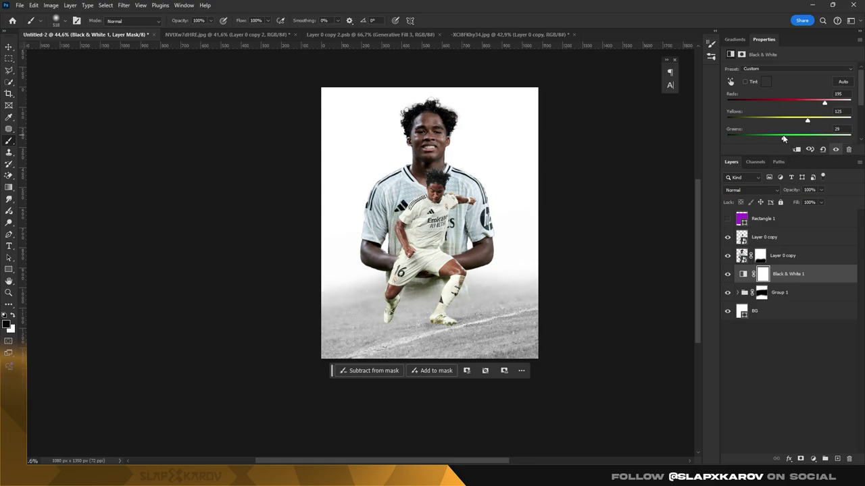
pyautogui.press('z')
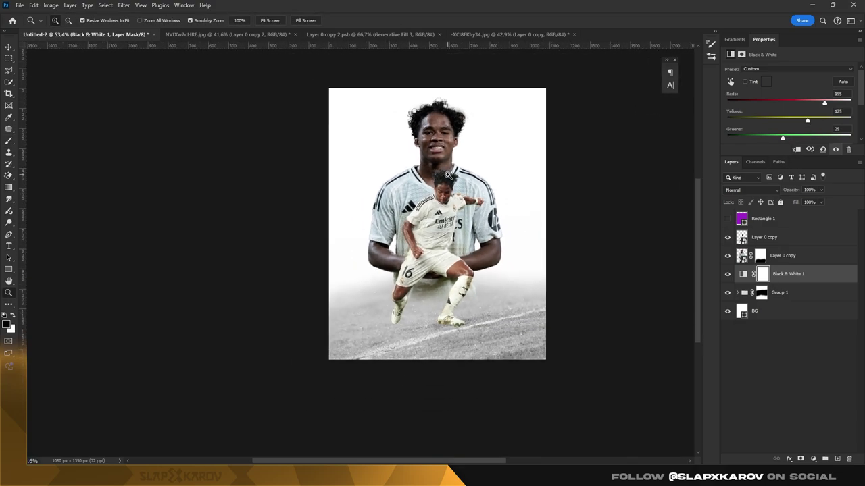
pyautogui.moveTo(433, 136)
pyautogui.mouseDown()
pyautogui.moveTo(444, 133)
pyautogui.moveTo(412, 133)
pyautogui.mouseUp()
# Step: Apply Camera Raw to the portrait: Exposure +0.60, Texture +22, Clarity +14, Sharpening 43, Noise Reduction 19
pyautogui.press('v')
pyautogui.click(440, 223)
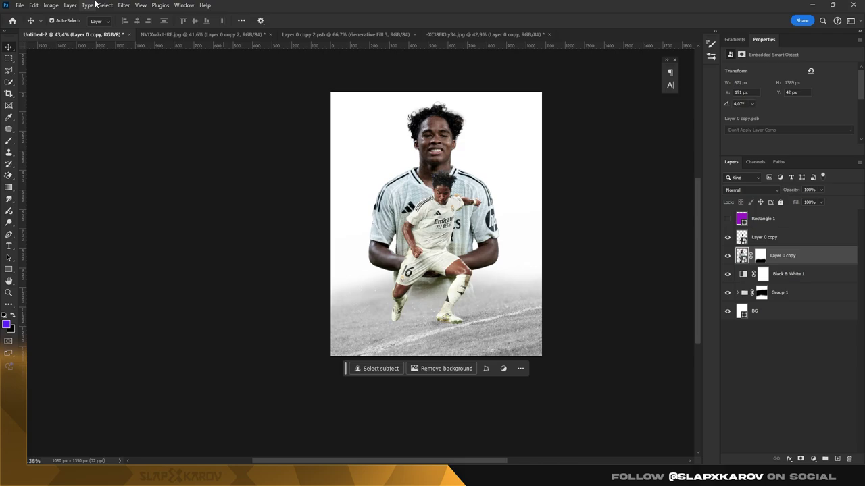
pyautogui.click(123, 5)
pyautogui.click(162, 82)
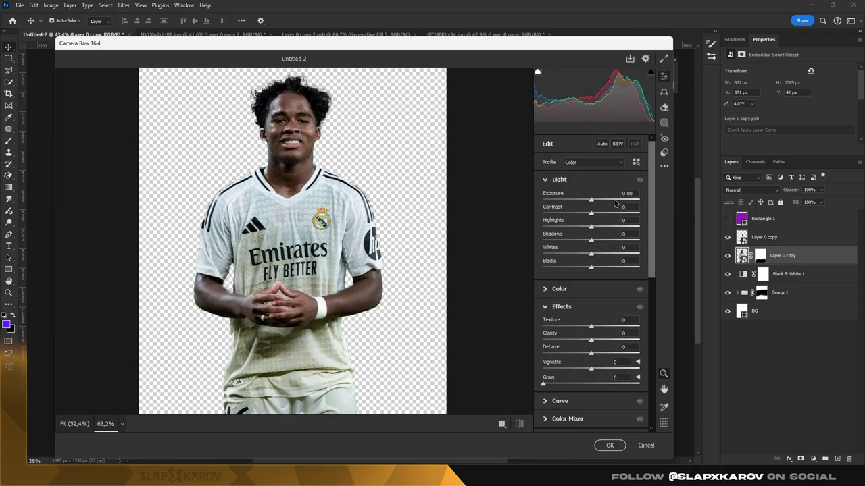
pyautogui.moveTo(591, 201); pyautogui.dragTo(598, 243)
pyautogui.scroll(-3, 653, 213)
pyautogui.scroll(-3, 650, 273)
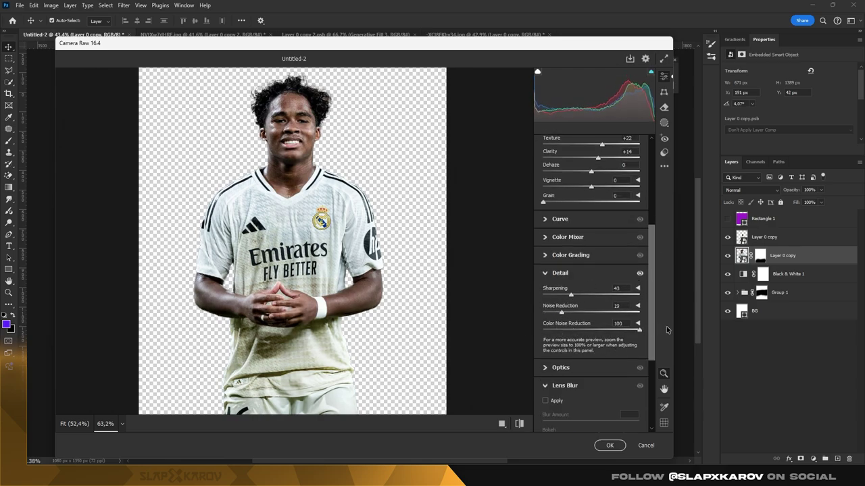
pyautogui.press('Return')
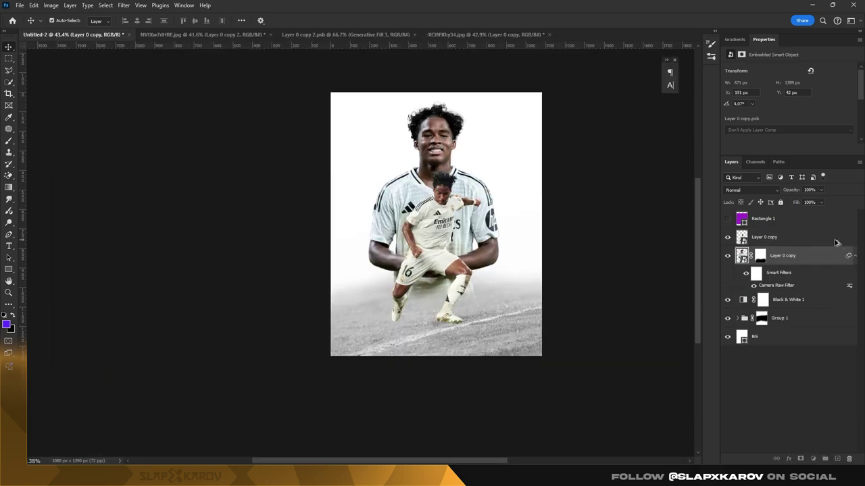
pyautogui.press('z')
pyautogui.moveTo(500, 250); pyautogui.dragTo(534, 250)
pyautogui.click(813, 459)
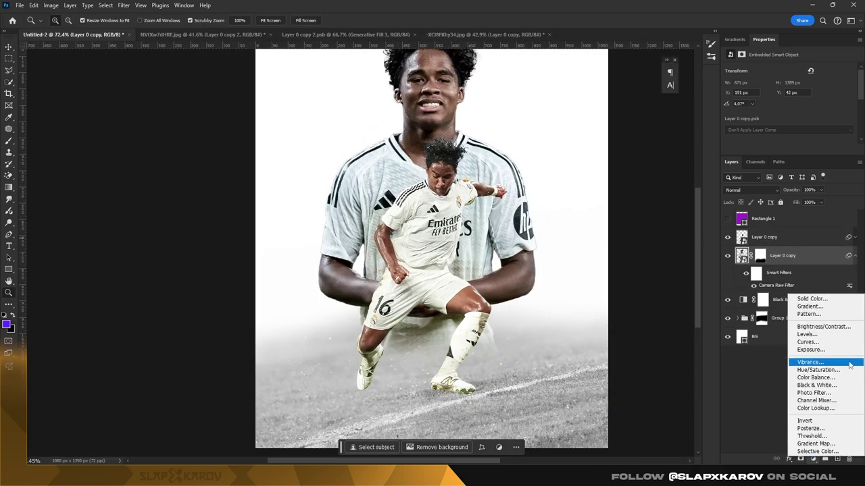
pyautogui.click(810, 350)
pyautogui.rightClick(806, 255)
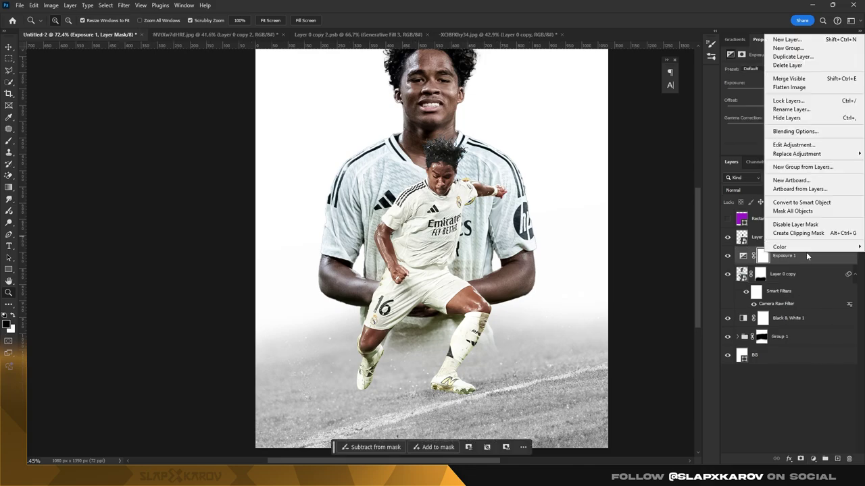
pyautogui.click(806, 233)
pyautogui.moveTo(789, 91); pyautogui.dragTo(798, 92)
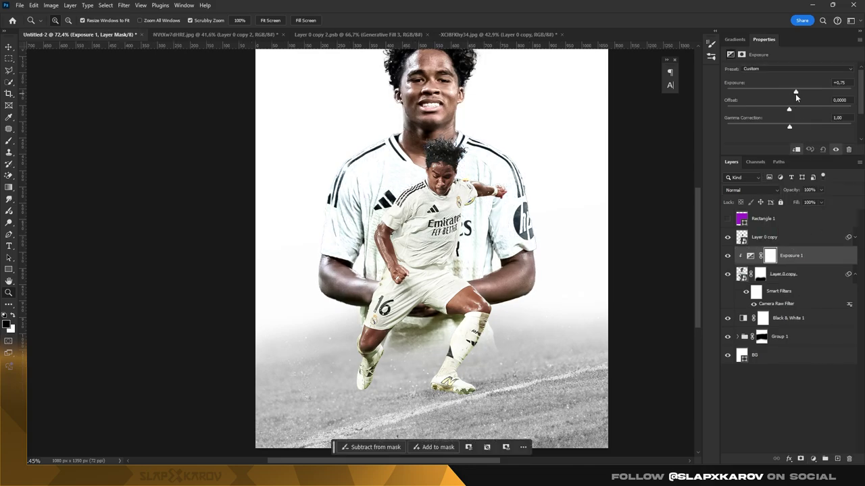
pyautogui.moveTo(813, 244); pyautogui.dragTo(811, 231)
pyautogui.rightClick(807, 237)
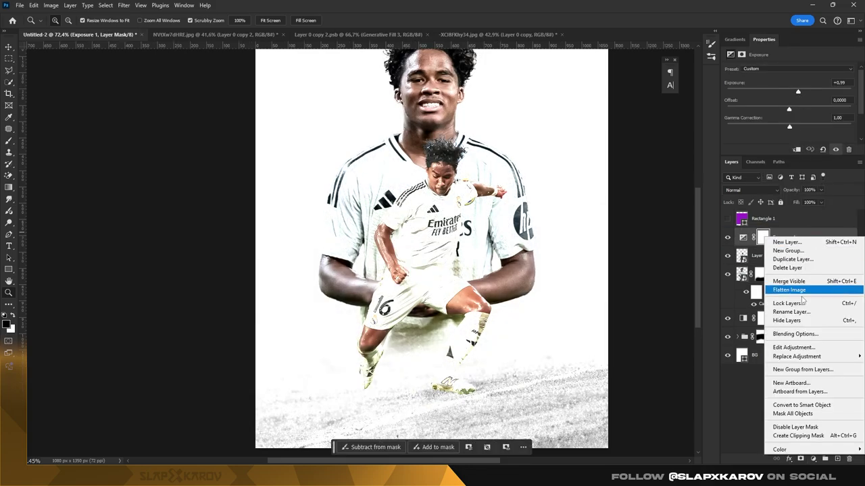
pyautogui.click(800, 438)
pyautogui.moveTo(798, 92)
pyautogui.mouseDown()
pyautogui.moveTo(788, 91)
pyautogui.moveTo(790, 110)
pyautogui.moveTo(793, 91)
pyautogui.mouseUp()
pyautogui.moveTo(789, 126)
pyautogui.mouseDown()
pyautogui.moveTo(805, 111)
pyautogui.moveTo(785, 91)
pyautogui.mouseUp()
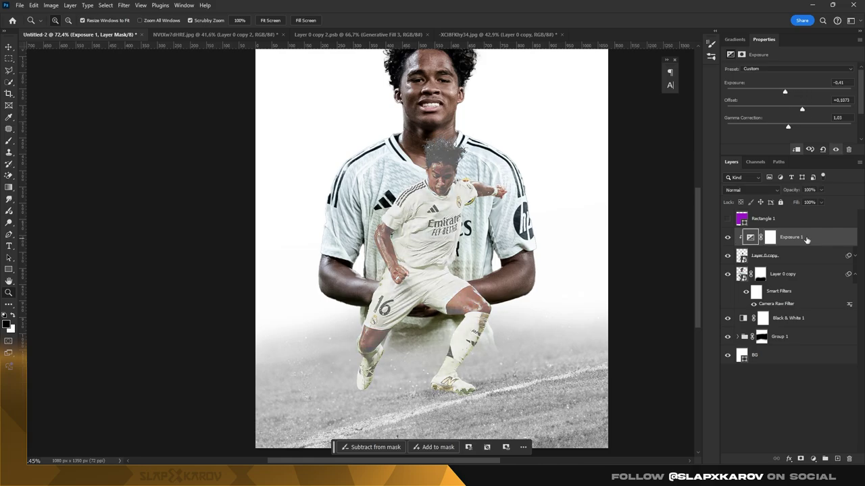
pyautogui.press('Delete')
pyautogui.click(814, 458)
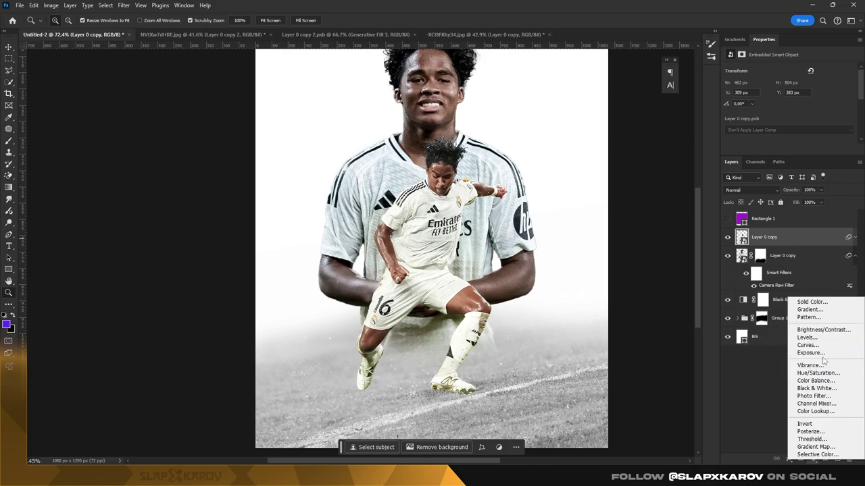
pyautogui.click(807, 338)
pyautogui.moveTo(799, 135)
pyautogui.mouseDown()
pyautogui.moveTo(768, 135)
pyautogui.moveTo(781, 138)
pyautogui.mouseUp()
pyautogui.rightClick(797, 237)
pyautogui.click(814, 427)
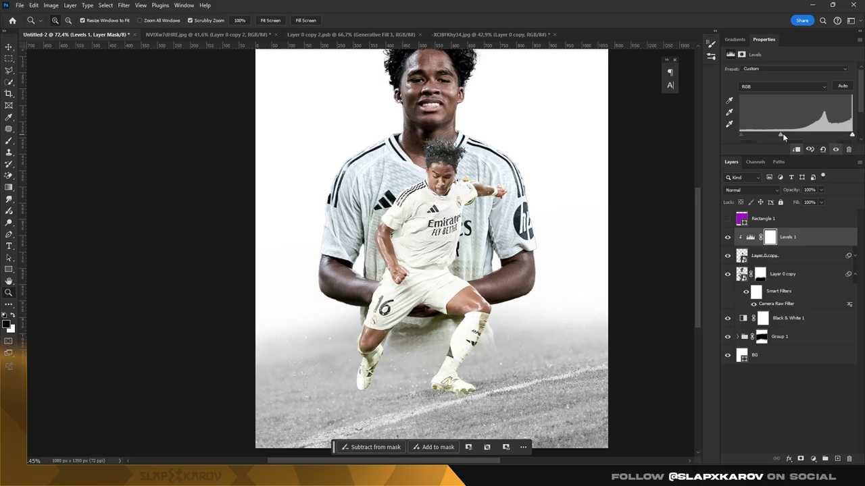
pyautogui.moveTo(783, 134)
pyautogui.mouseDown()
pyautogui.moveTo(794, 138)
pyautogui.moveTo(733, 136)
pyautogui.mouseUp()
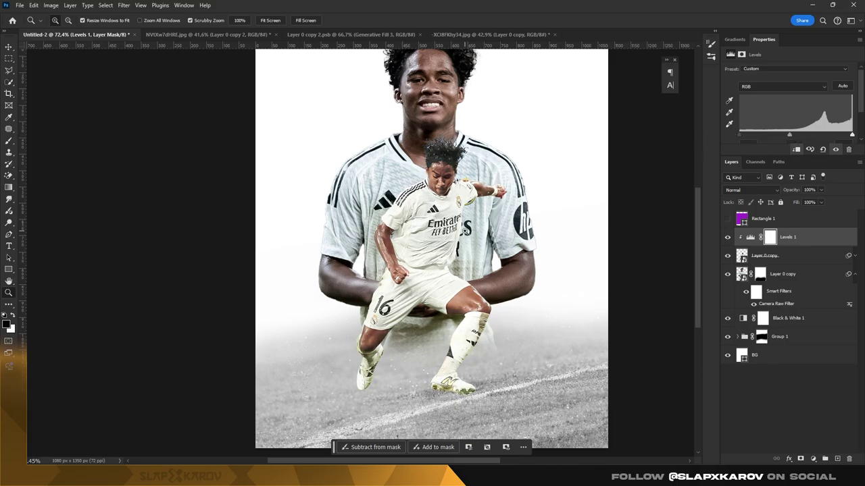
pyautogui.scroll(-3, 442, 155)
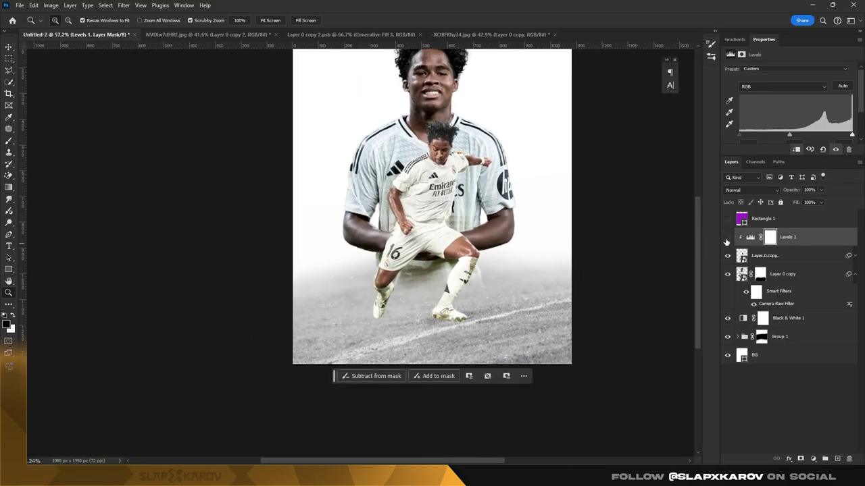
pyautogui.press('Delete')
pyautogui.click(813, 459)
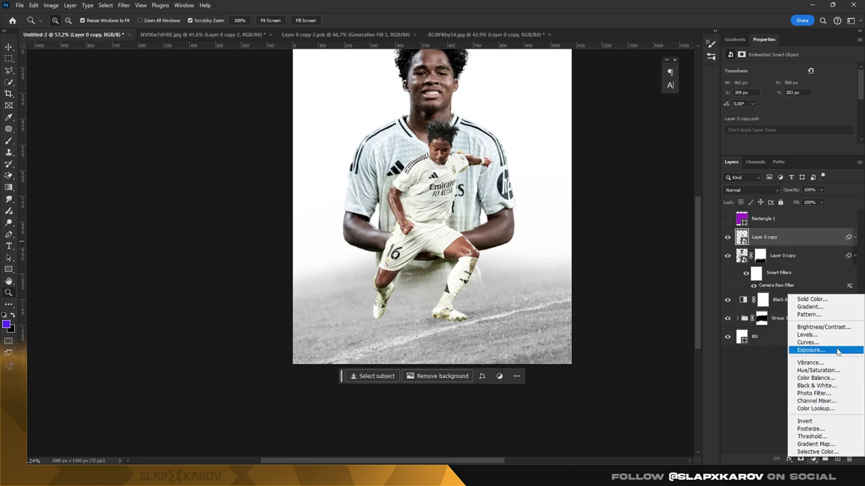
# Step: Add a Black & White adjustment (Reds 175, Yellows 80, Greens 40) clipped to the action player
pyautogui.click(816, 386)
pyautogui.moveTo(786, 104)
pyautogui.mouseDown()
pyautogui.moveTo(820, 103)
pyautogui.moveTo(796, 124)
pyautogui.mouseUp()
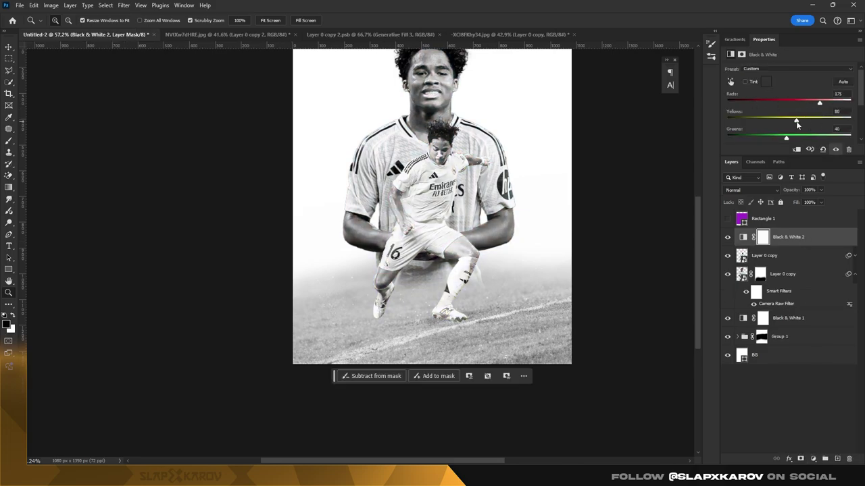
pyautogui.rightClick(764, 237)
pyautogui.click(808, 386)
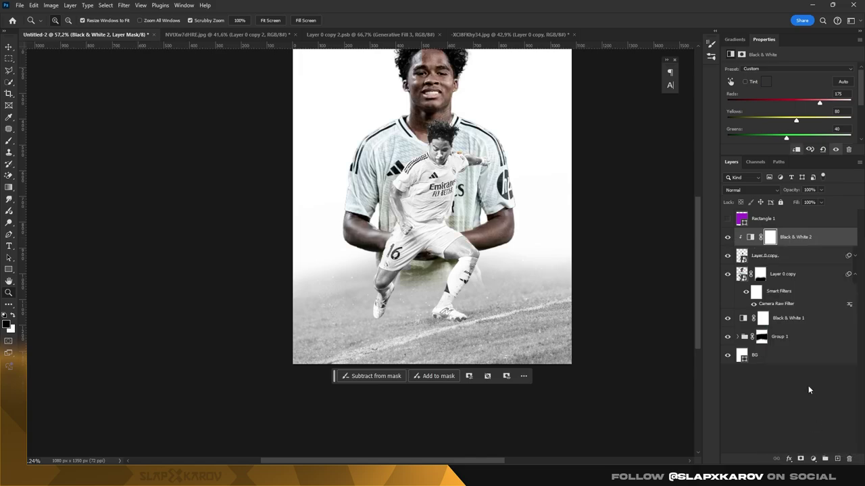
# Step: Duplicate Black & White 2 below Layer 0 copy and clip it to that layer
pyautogui.moveTo(793, 248); pyautogui.dragTo(797, 276)
pyautogui.rightClick(764, 274)
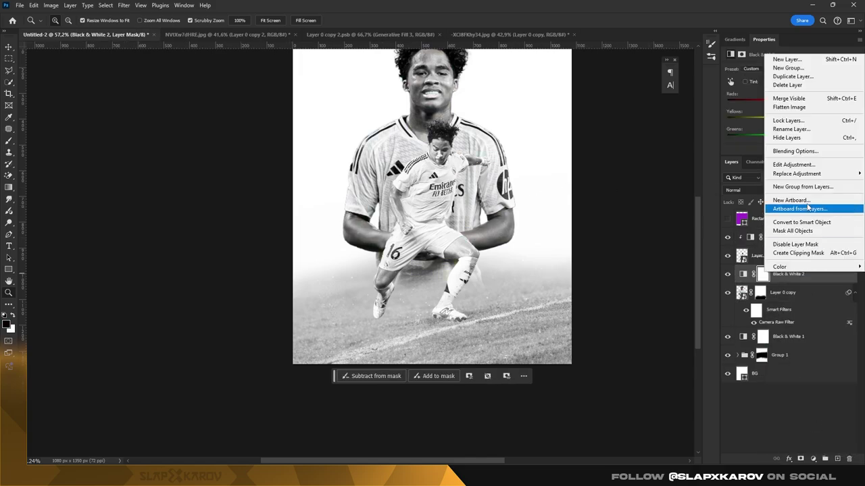
pyautogui.click(804, 248)
pyautogui.scroll(-2, 414, 292)
pyautogui.scroll(5, 414, 291)
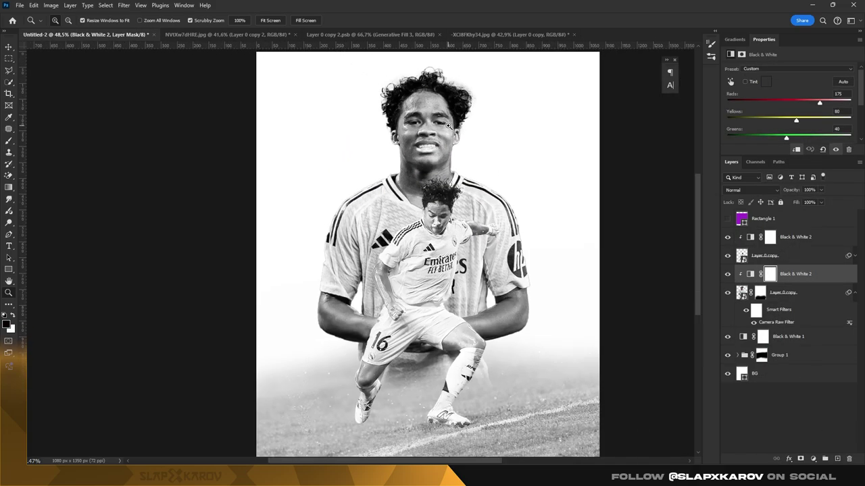
# Step: Paint black on the lower Black & White 2 mask to restore the portrait's face and forearm colour
pyautogui.press('b')
pyautogui.scroll(2, 432, 250)
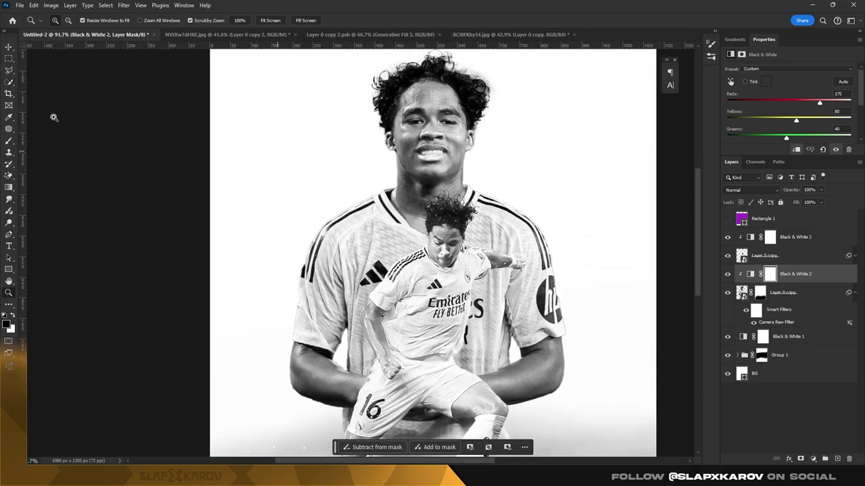
pyautogui.rightClick(471, 165)
pyautogui.press('Escape')
pyautogui.moveTo(433, 115); pyautogui.dragTo(427, 169)
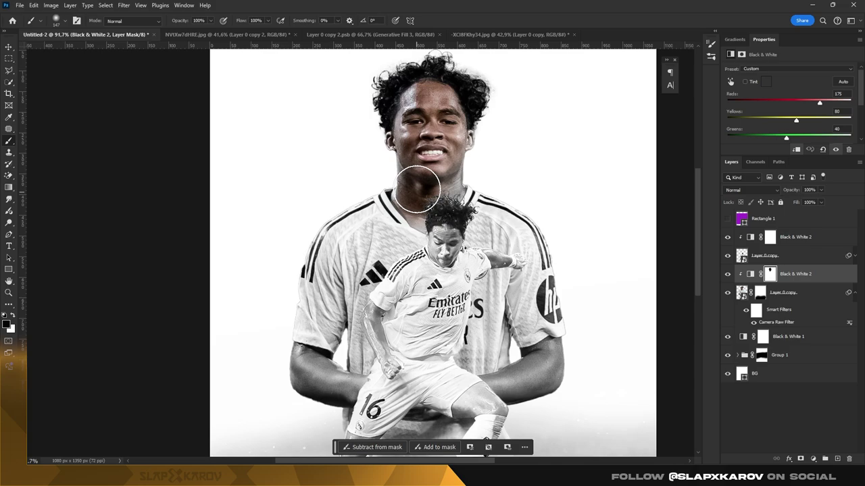
pyautogui.scroll(-2, 331, 190)
pyautogui.scroll(-2, 329, 189)
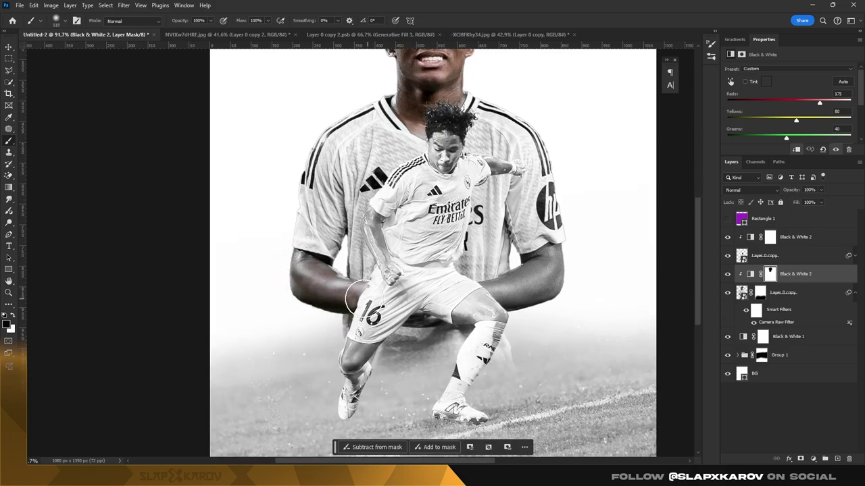
pyautogui.moveTo(409, 309); pyautogui.dragTo(496, 301)
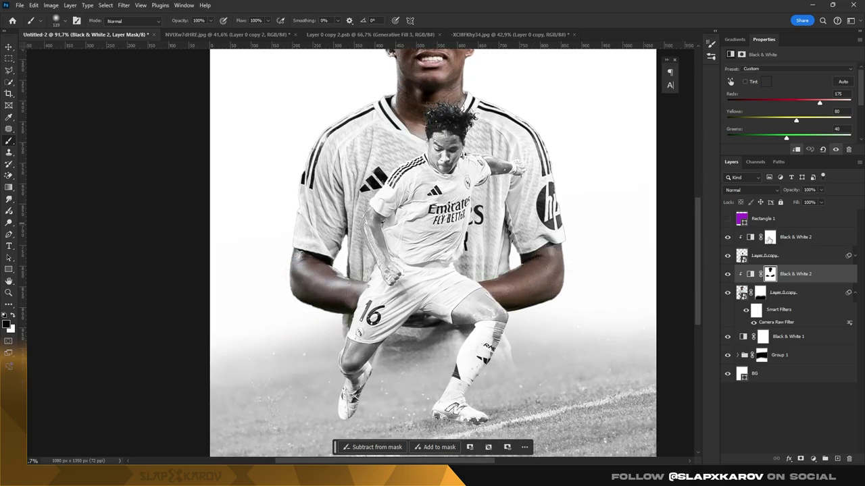
# Step: Paint the upper Black & White 2 mask to restore the action player's face, arm and knee
pyautogui.click(769, 237)
pyautogui.moveTo(446, 146); pyautogui.dragTo(512, 160)
pyautogui.moveTo(368, 209); pyautogui.dragTo(387, 270)
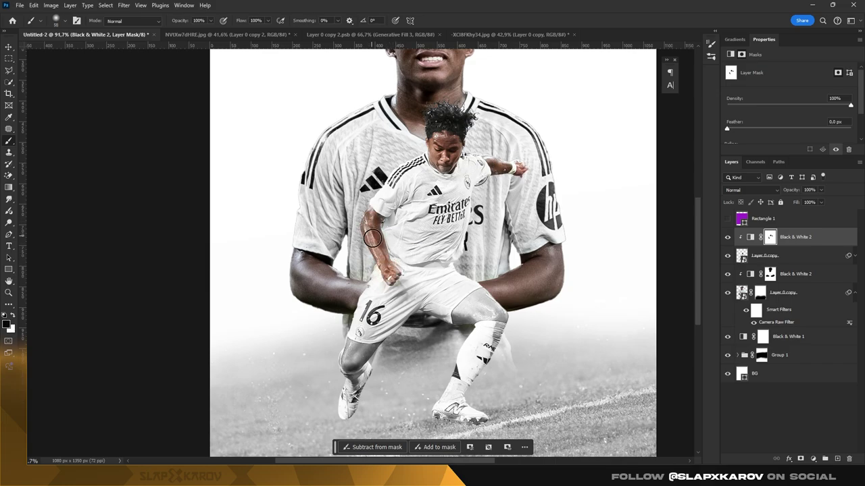
pyautogui.moveTo(364, 356); pyautogui.dragTo(361, 358)
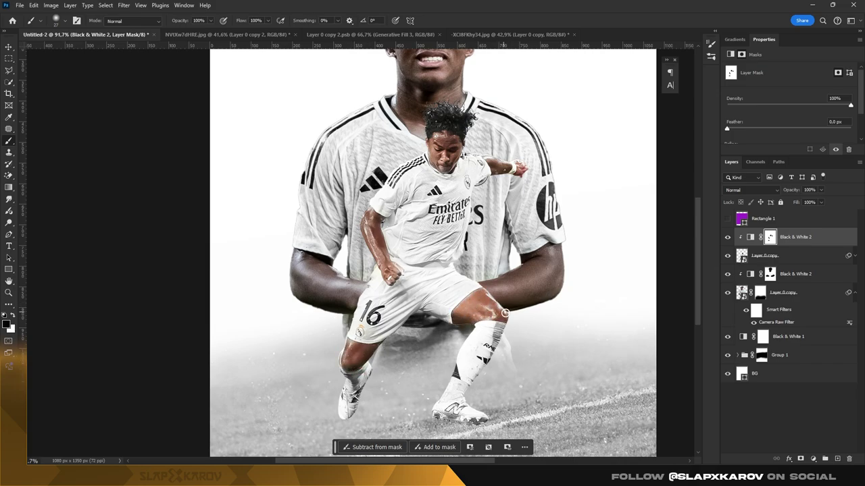
pyautogui.scroll(-3, 364, 213)
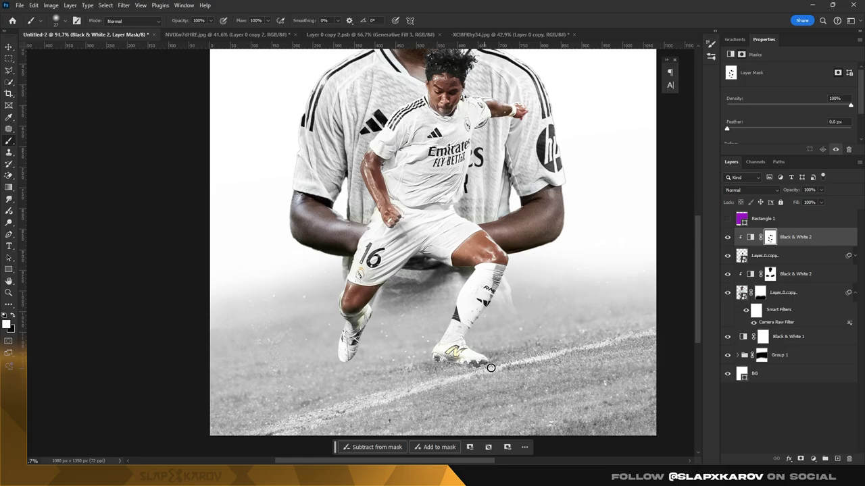
# Step: Touch up skin colour around the action player's fist with a smaller brush
pyautogui.press('z')
pyautogui.scroll(-5, 428, 193)
pyautogui.scroll(10, 428, 192)
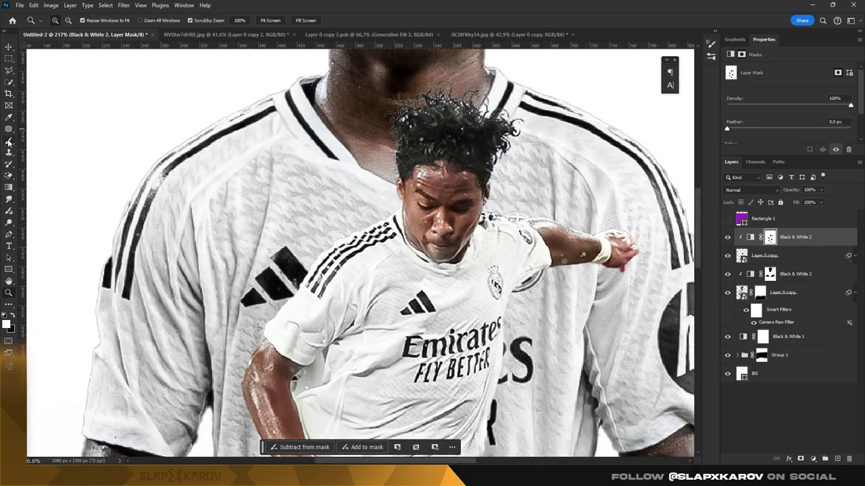
pyautogui.click(9, 141)
pyautogui.scroll(-2, 262, 316)
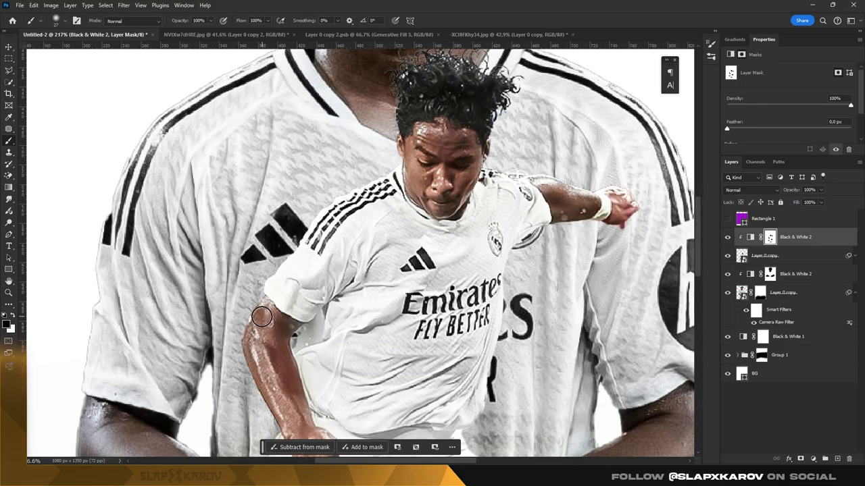
pyautogui.scroll(-2, 254, 297)
pyautogui.scroll(3, 254, 298)
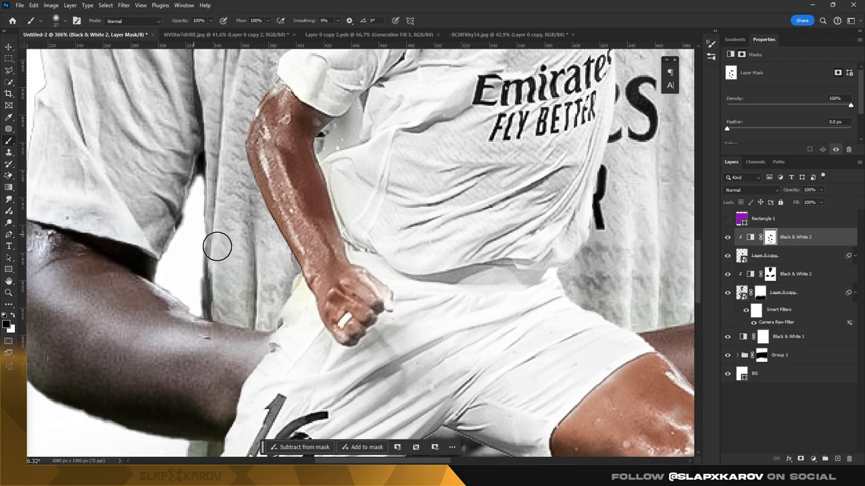
pyautogui.press('[')
pyautogui.press('[')
pyautogui.press('[')
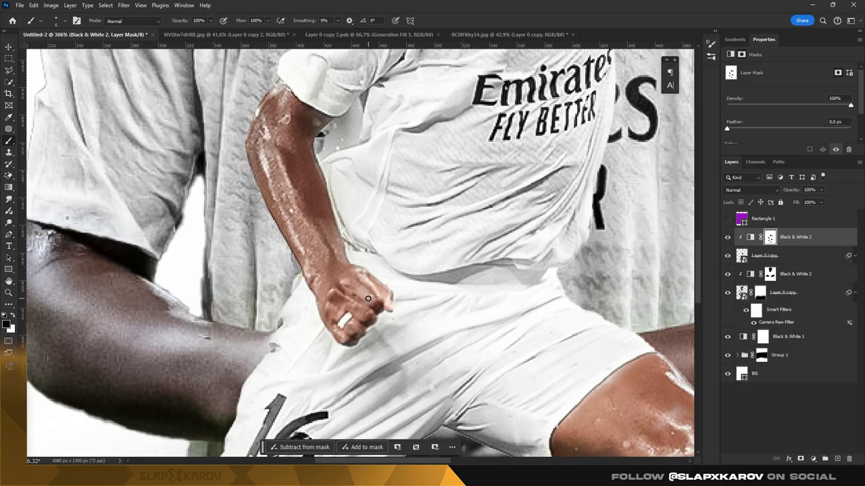
pyautogui.press('z')
pyautogui.moveTo(378, 283); pyautogui.dragTo(451, 191)
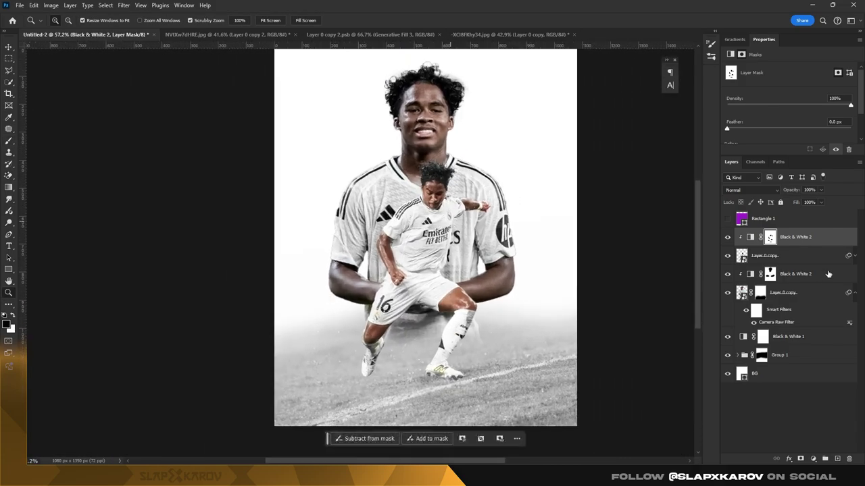
# Step: Add a white #ffffff Solid Color fill above the lower Black & White 2 and invert its mask
pyautogui.click(795, 273)
pyautogui.click(813, 459)
pyautogui.click(772, 283)
pyautogui.write('ffffff')
pyautogui.press('Return')
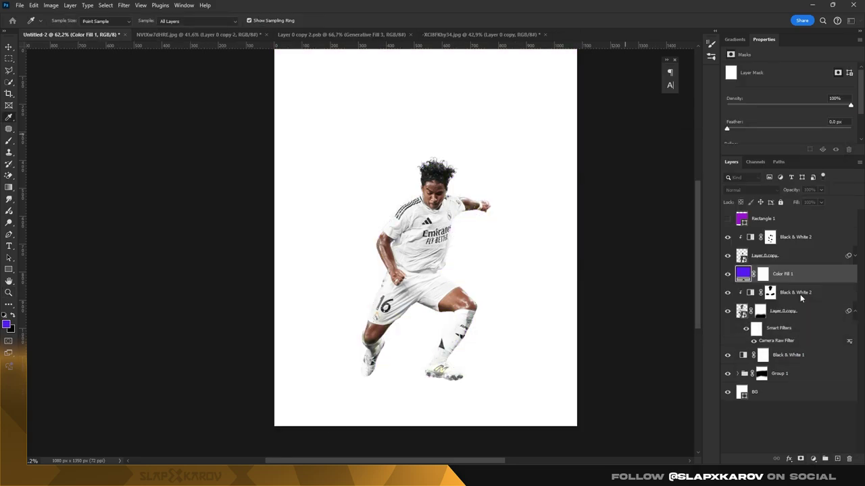
pyautogui.click(763, 274)
pyautogui.hotkey('ctrl', 'i')
# Step: Paint a soft white haze around the action player on the fill's mask, sparing the lower left leg
pyautogui.click(8, 140)
pyautogui.rightClick(395, 229)
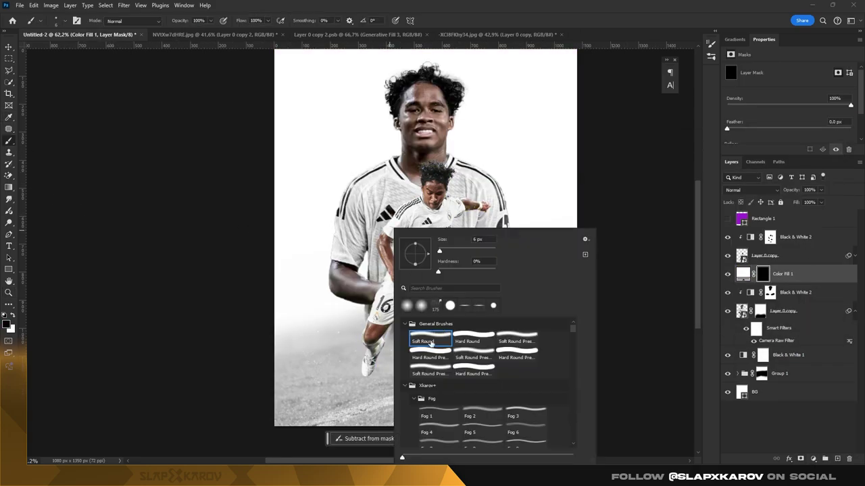
pyautogui.press('Escape')
pyautogui.moveTo(442, 230)
pyautogui.mouseDown()
pyautogui.moveTo(444, 315)
pyautogui.moveTo(440, 247)
pyautogui.moveTo(367, 329)
pyautogui.moveTo(552, 332)
pyautogui.mouseUp()
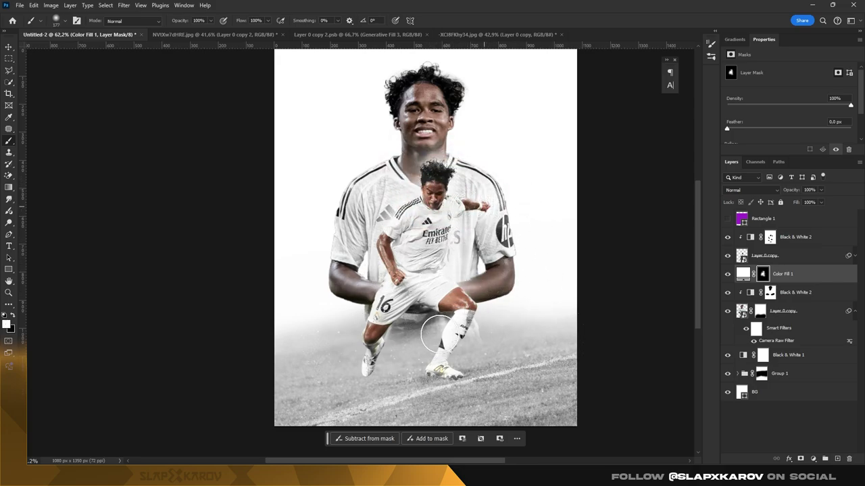
pyautogui.press('x')
pyautogui.moveTo(382, 334); pyautogui.dragTo(372, 352)
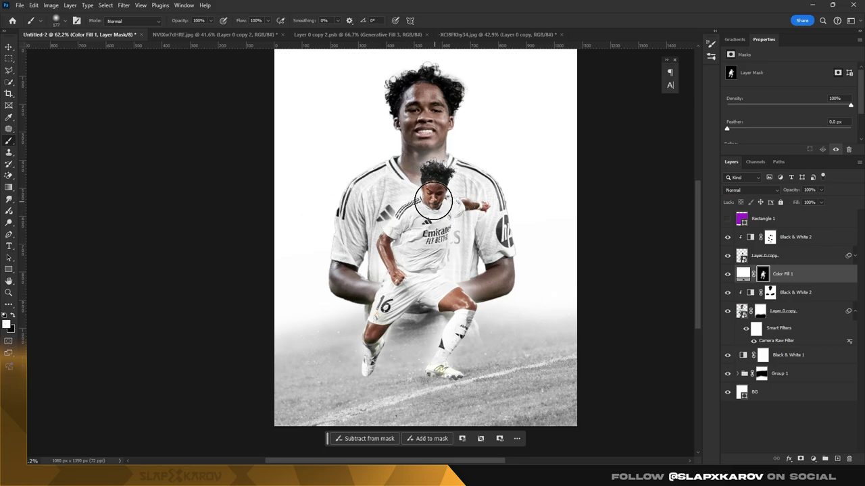
# Step: Set Color Fill 1's blend mode to Lighter Color
pyautogui.click(750, 190)
pyautogui.click(743, 199)
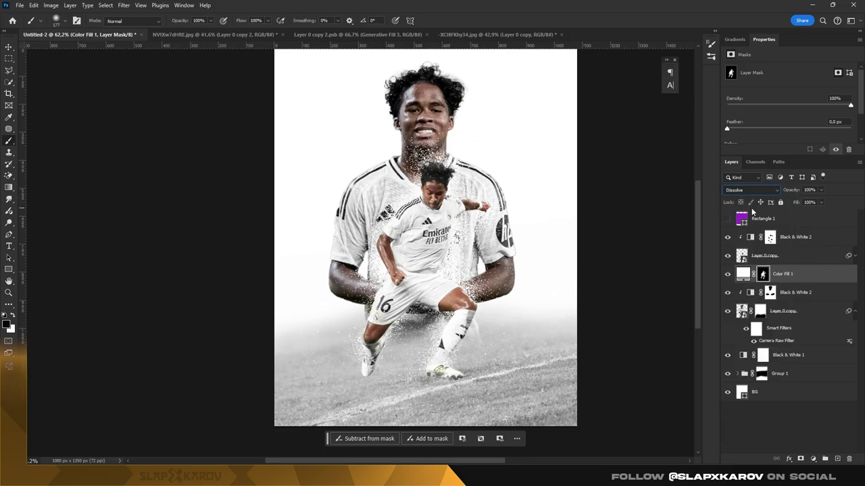
pyautogui.press('Down')
pyautogui.press('Down')
pyautogui.press('Down')
pyautogui.press('Down')
pyautogui.press('Down')
pyautogui.press('Down')
pyautogui.press('Down')
pyautogui.press('Down')
pyautogui.press('Down')
pyautogui.press('Down')
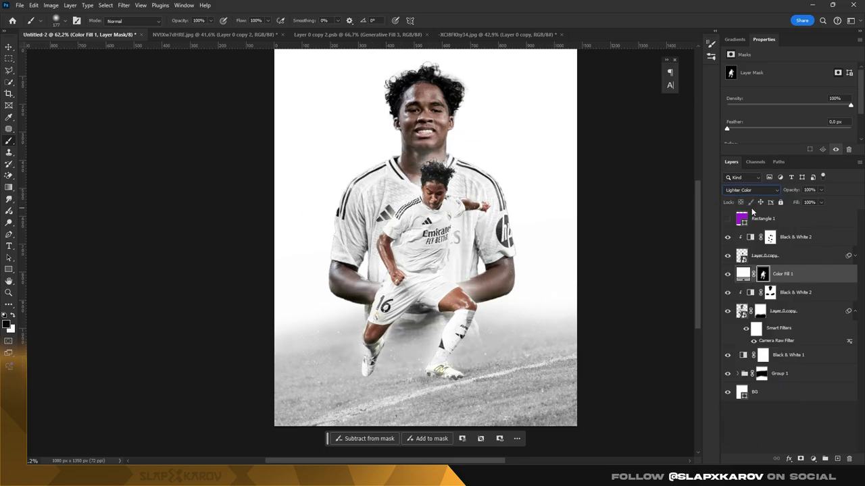
pyautogui.click(750, 189)
# Step: Create a black-filled Layer 1 above the upper Black & White 2
pyautogui.click(797, 220)
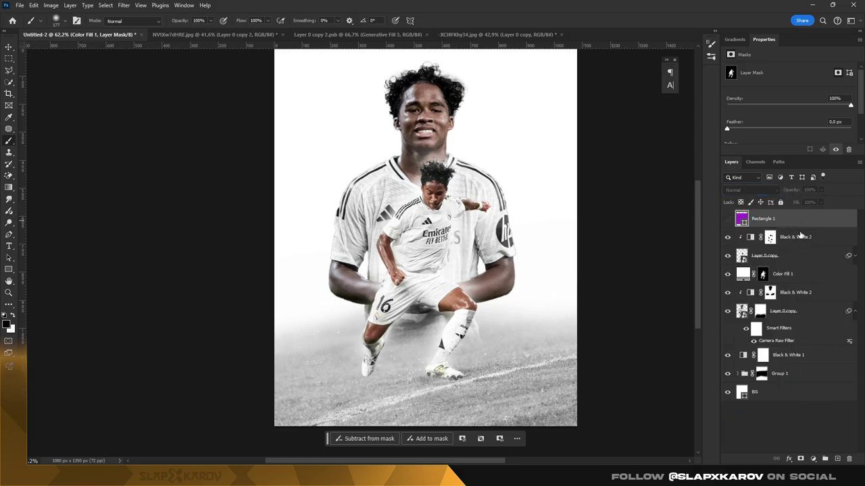
pyautogui.click(800, 236)
pyautogui.click(814, 460)
pyautogui.click(763, 194)
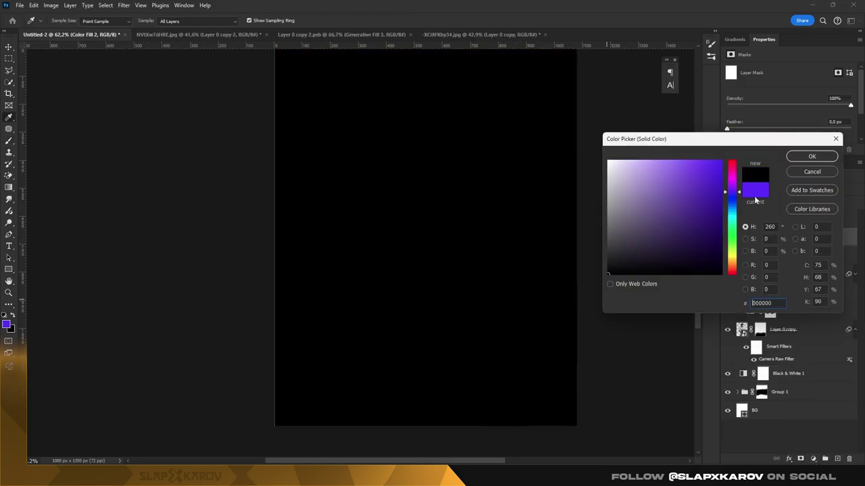
pyautogui.click(812, 158)
pyautogui.click(838, 459)
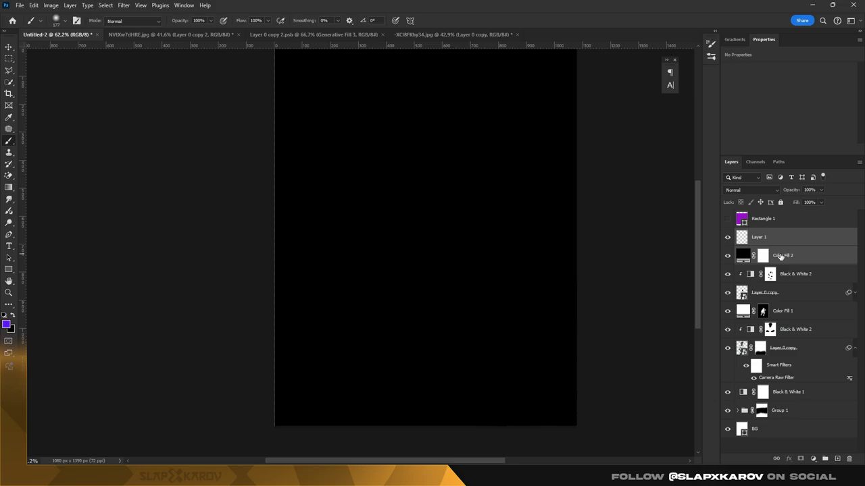
pyautogui.hotkey('ctrl', 'e')
# Step: Apply Add Noise at about 9% to Layer 1, skipping Dust & Scratches
pyautogui.click(124, 5)
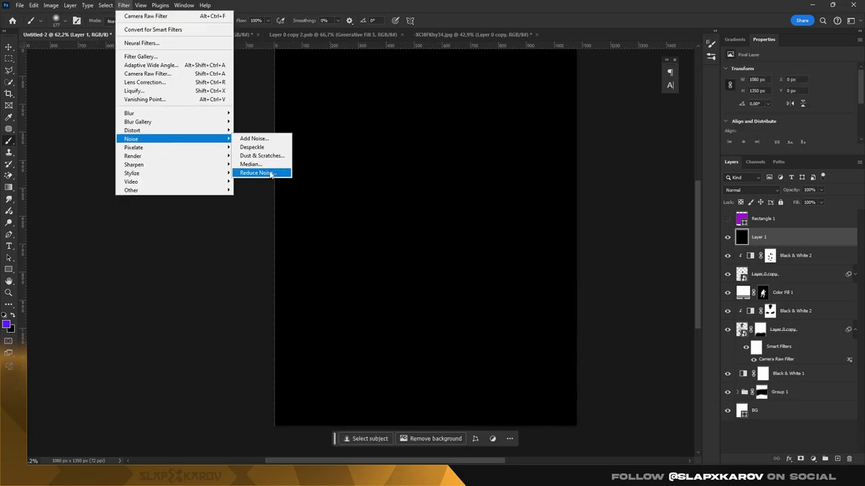
pyautogui.click(269, 156)
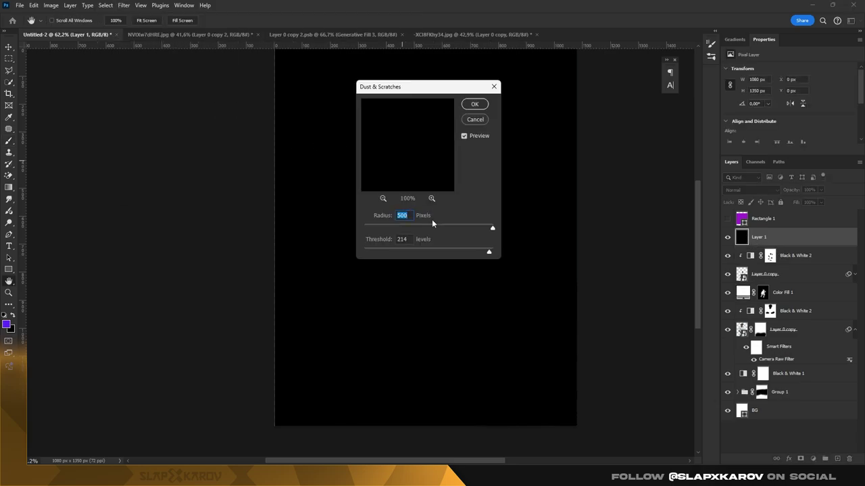
pyautogui.click(476, 120)
pyautogui.click(124, 4)
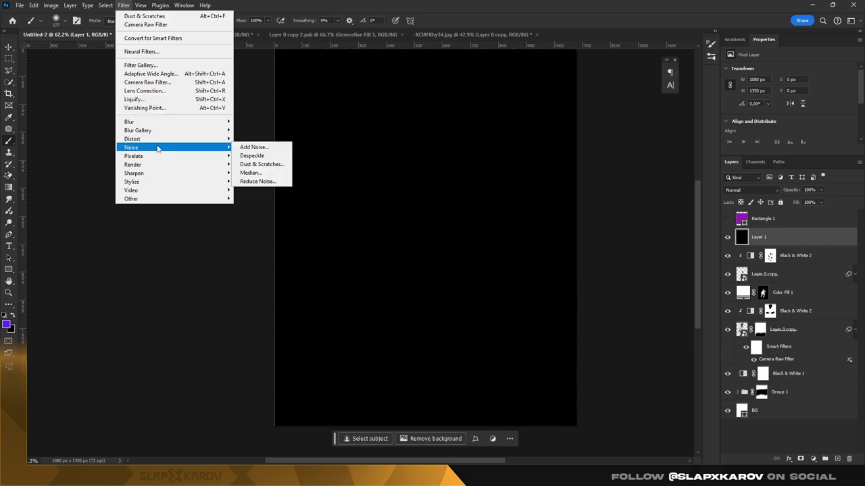
pyautogui.click(266, 145)
pyautogui.moveTo(397, 221); pyautogui.dragTo(429, 224)
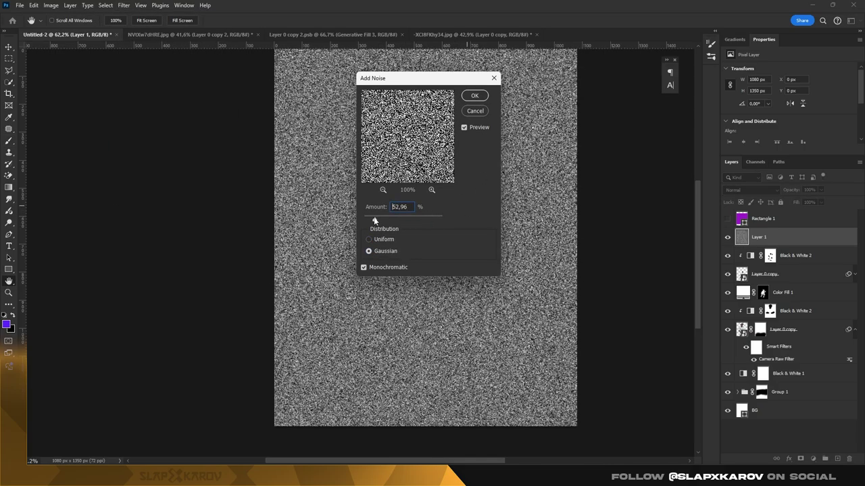
pyautogui.moveTo(375, 221); pyautogui.dragTo(366, 221)
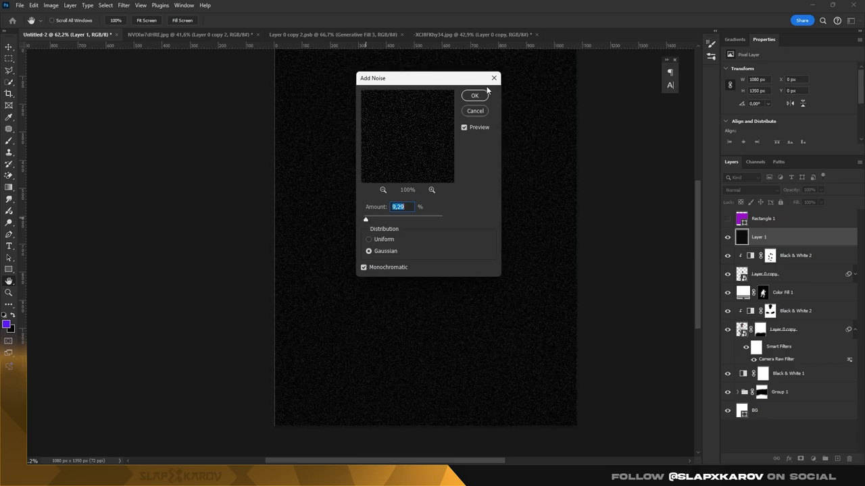
pyautogui.click(474, 95)
# Step: Set Layer 1 to Linear Dodge (Add), add a layer mask and enlarge the brush
pyautogui.click(742, 192)
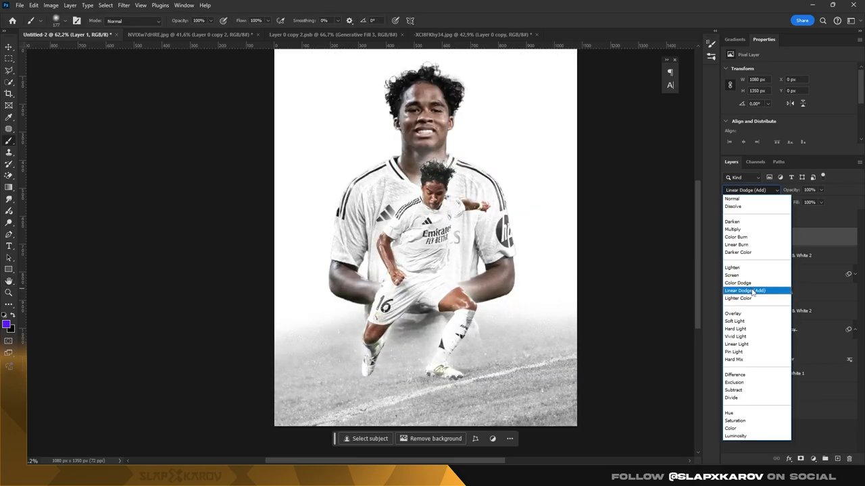
pyautogui.click(746, 291)
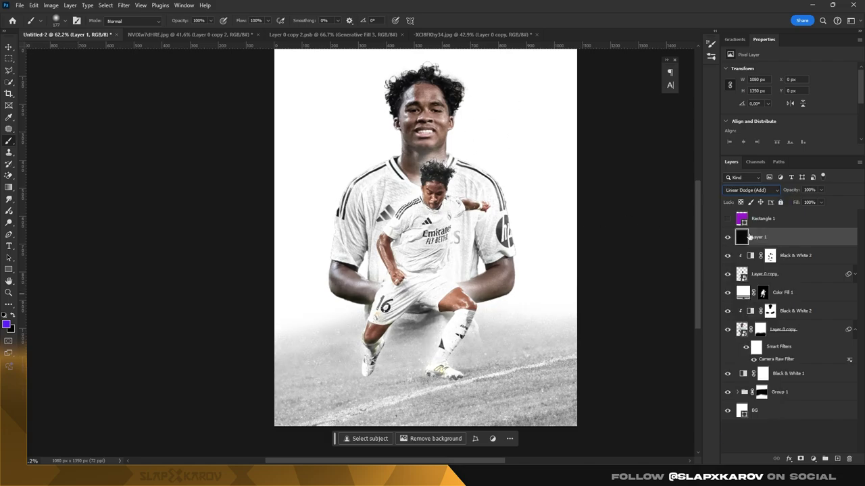
pyautogui.click(801, 458)
pyautogui.scroll(3, 268, 190)
pyautogui.rightClick(381, 150)
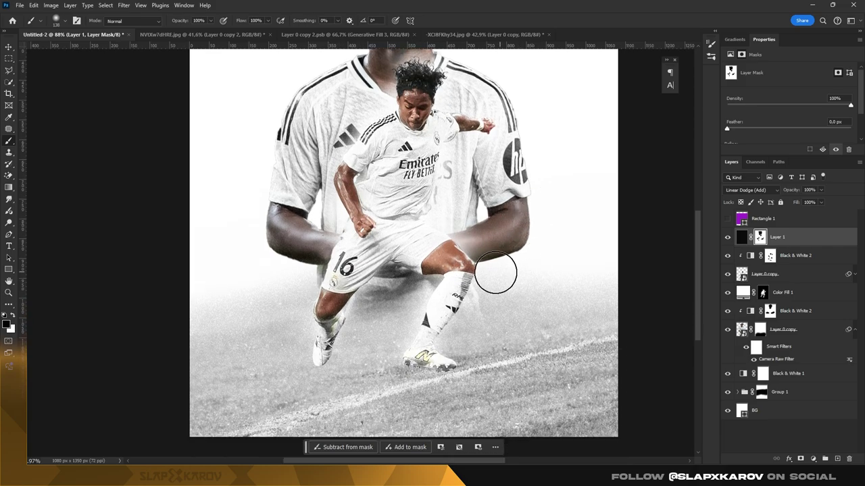
pyautogui.press(']')
pyautogui.press(']')
pyautogui.press(']')
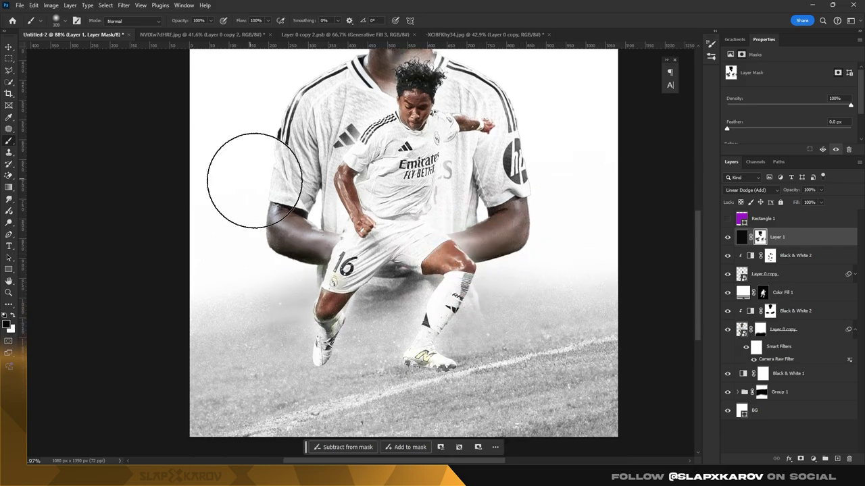
pyautogui.press('z')
pyautogui.scroll(-3, 406, 222)
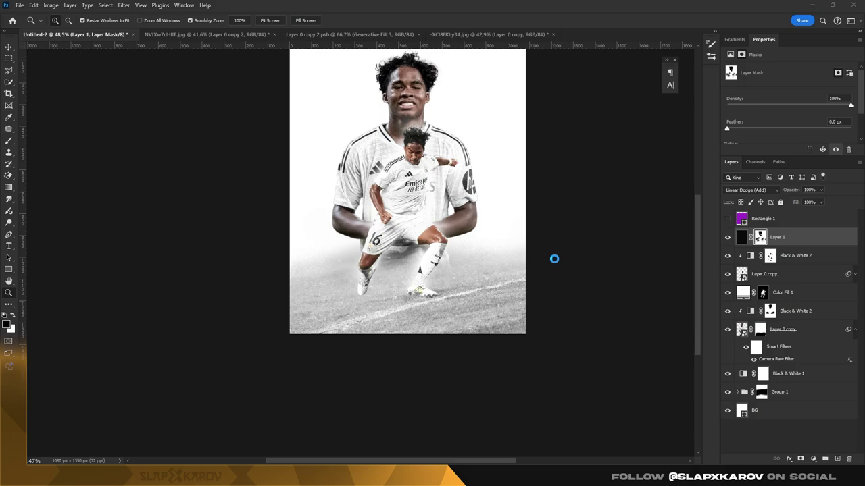
pyautogui.moveTo(554, 259); pyautogui.dragTo(473, 161)
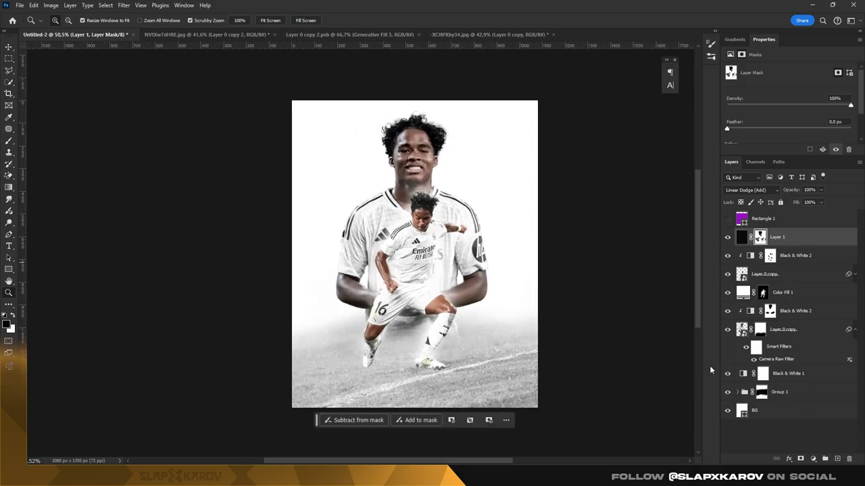
# Step: Try an Exposure adjustment above Black & White 2, raising its exposure
pyautogui.click(783, 329)
pyautogui.click(795, 311)
pyautogui.click(813, 458)
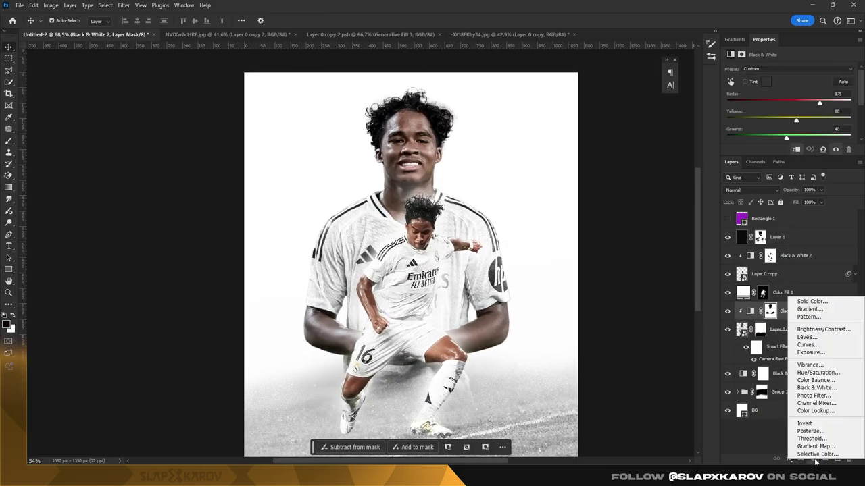
pyautogui.click(810, 352)
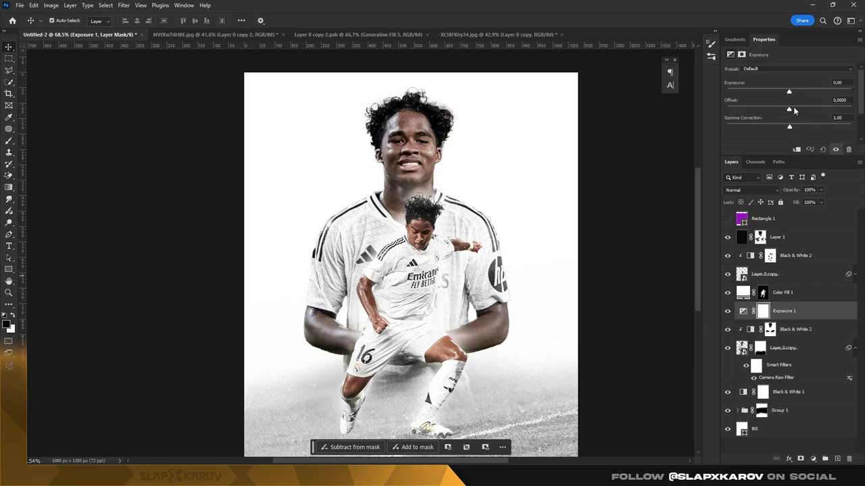
pyautogui.moveTo(789, 91)
pyautogui.mouseDown()
pyautogui.moveTo(797, 92)
pyautogui.moveTo(786, 127)
pyautogui.mouseUp()
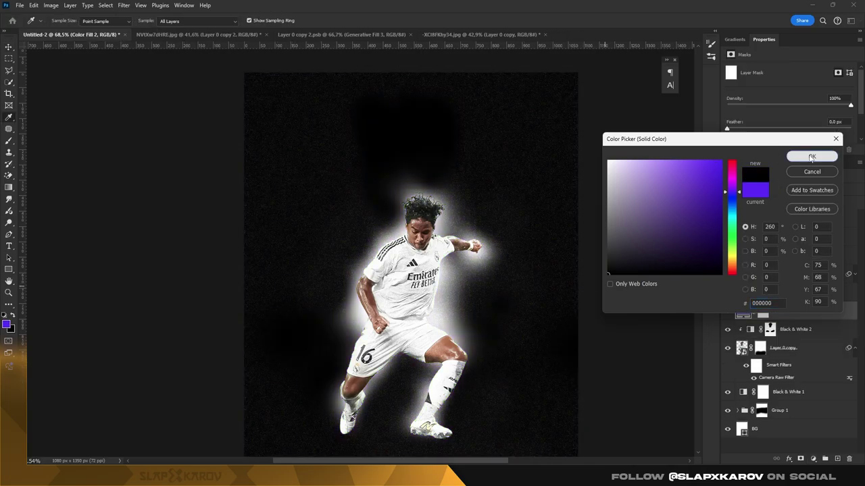
# Step: Add a black Solid Color fill layer at 40% opacity and invert its mask to black
pyautogui.click(812, 157)
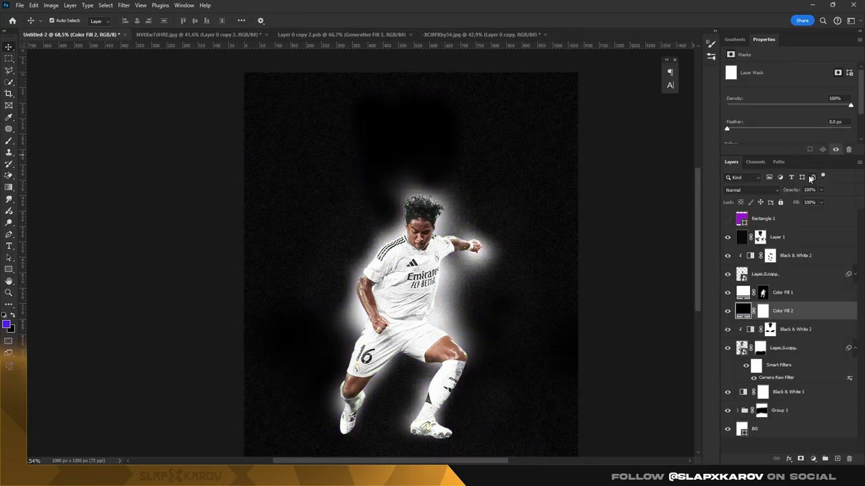
pyautogui.write('40')
pyautogui.press('Return')
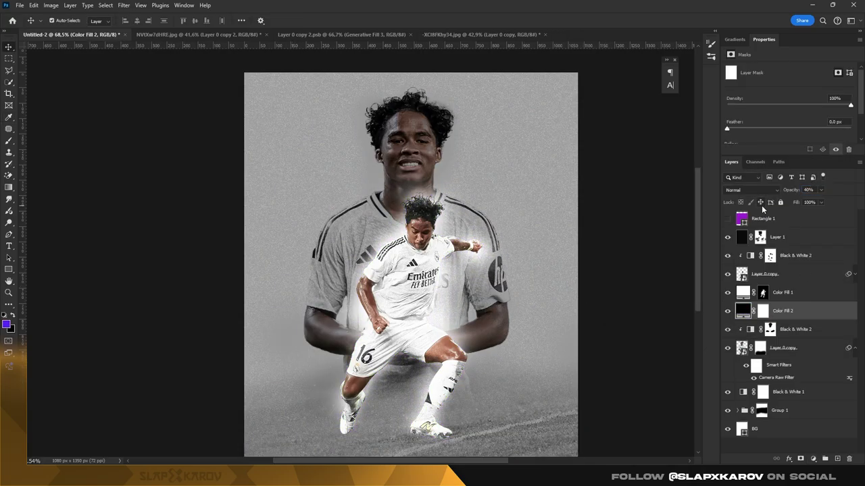
pyautogui.click(763, 313)
pyautogui.hotkey('ctrl', 'i')
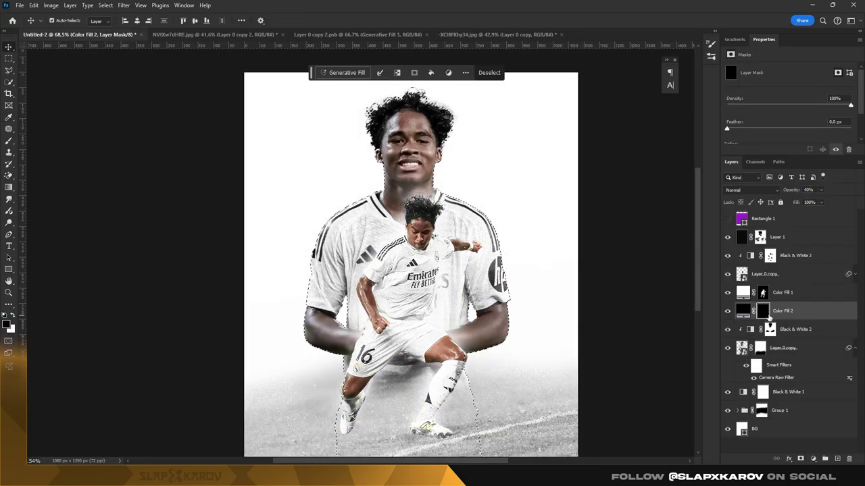
# Step: Paint Color Fill 2's mask white along the right arm edge and sleeve
pyautogui.press('z')
pyautogui.moveTo(345, 119); pyautogui.dragTo(358, 118)
pyautogui.press('b')
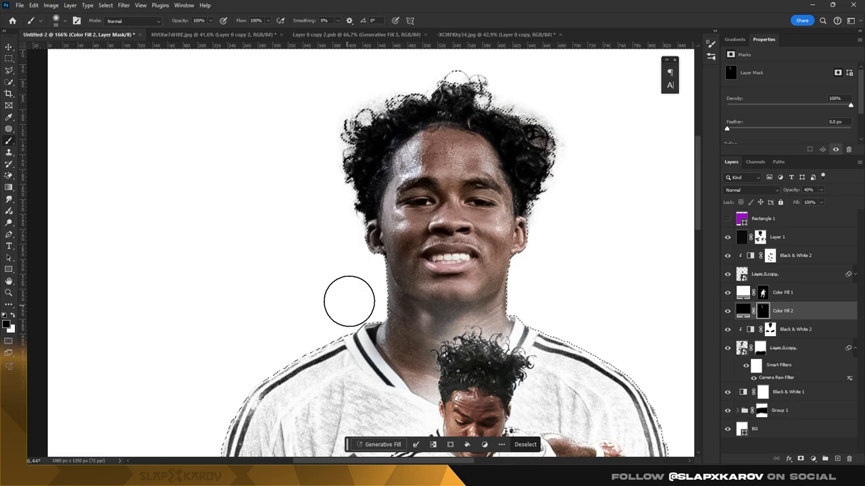
pyautogui.scroll(2, 347, 299)
pyautogui.scroll(-2, 572, 236)
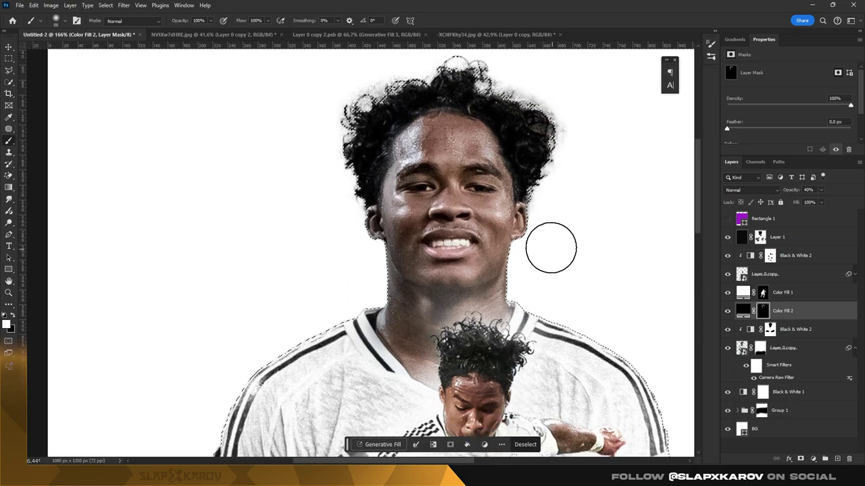
pyautogui.scroll(-4, 522, 232)
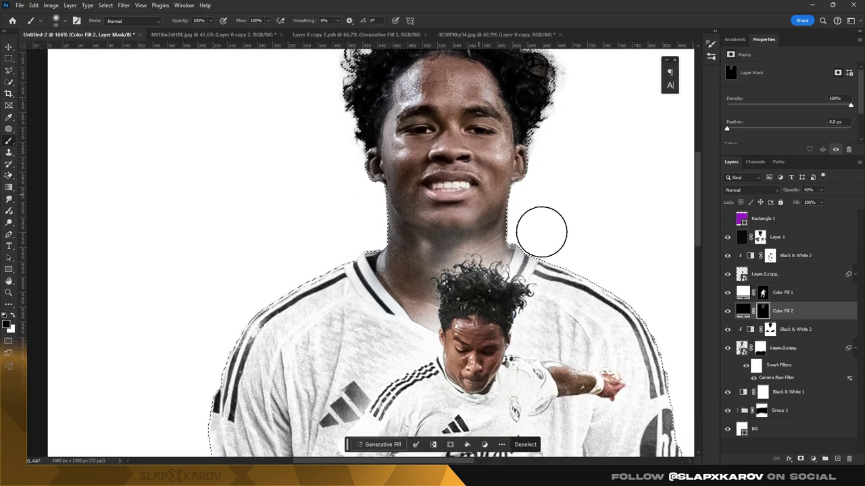
pyautogui.press('z')
pyautogui.scroll(-5, 554, 273)
pyautogui.keyDown('alt'); pyautogui.click(555, 274); pyautogui.keyUp('alt')
pyautogui.press('b')
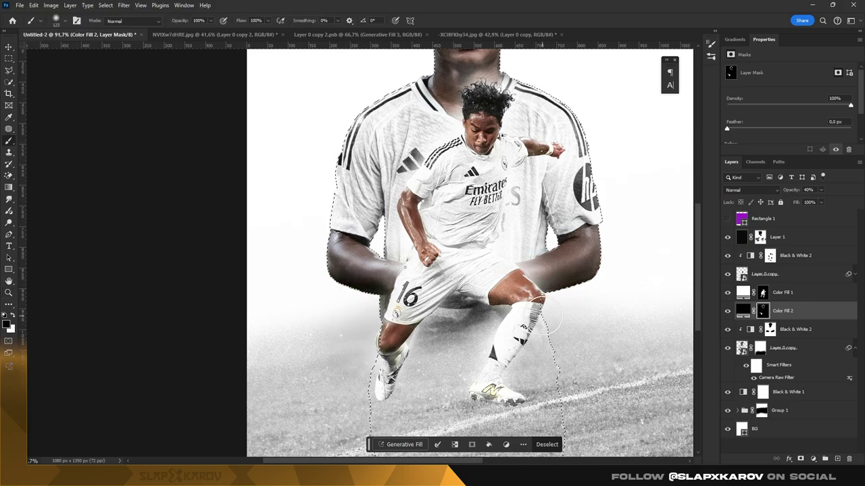
pyautogui.moveTo(606, 267); pyautogui.dragTo(619, 265)
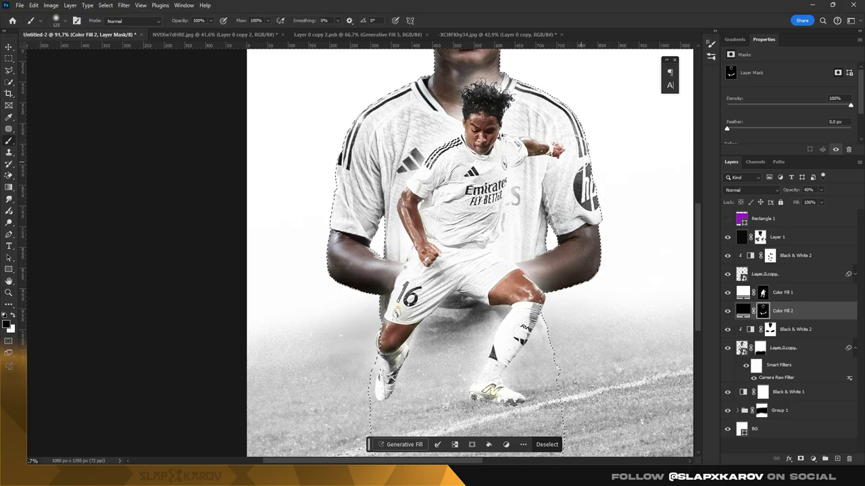
pyautogui.click(554, 189)
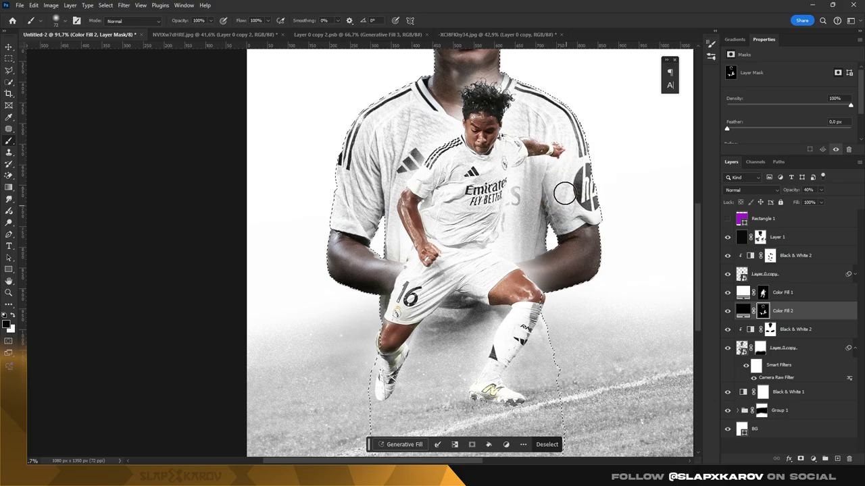
# Step: Resize the brush and paint the mask over the shoulder stripes near the collar
pyautogui.press(']')
pyautogui.press(']')
pyautogui.press(']')
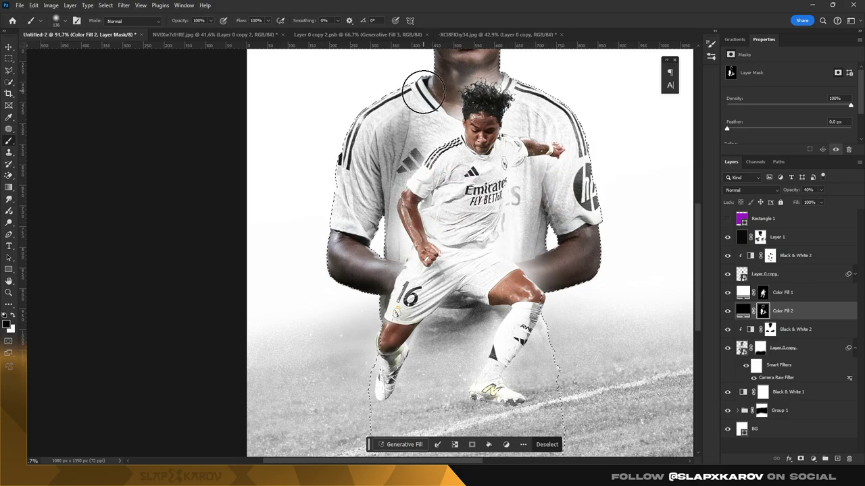
pyautogui.rightClick(423, 92)
pyautogui.click(410, 113)
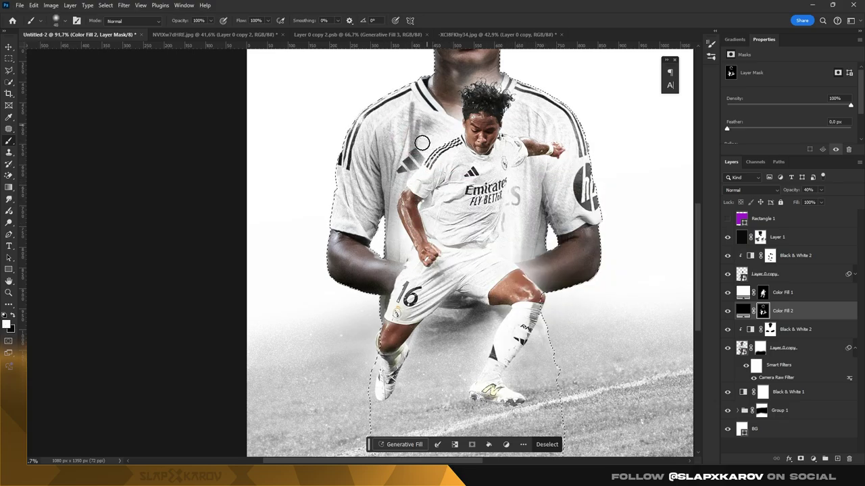
pyautogui.press(']')
pyautogui.press(']')
pyautogui.press(']')
pyautogui.click(411, 174)
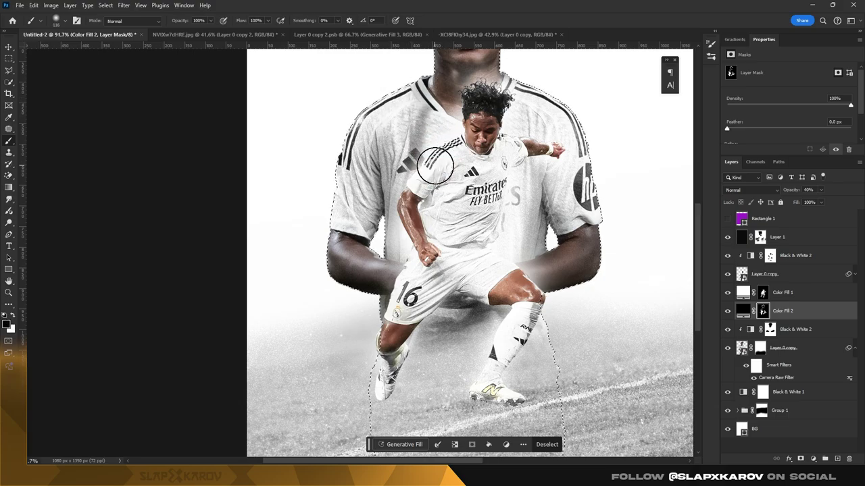
pyautogui.moveTo(446, 184); pyautogui.dragTo(441, 157)
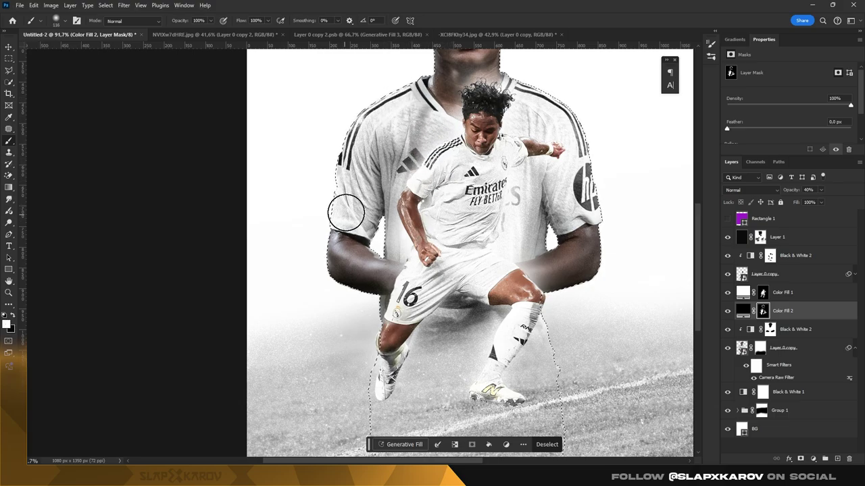
# Step: Touch up the shoulder mask, swapping black and white and sizing the brush to 16 px
pyautogui.press('x')
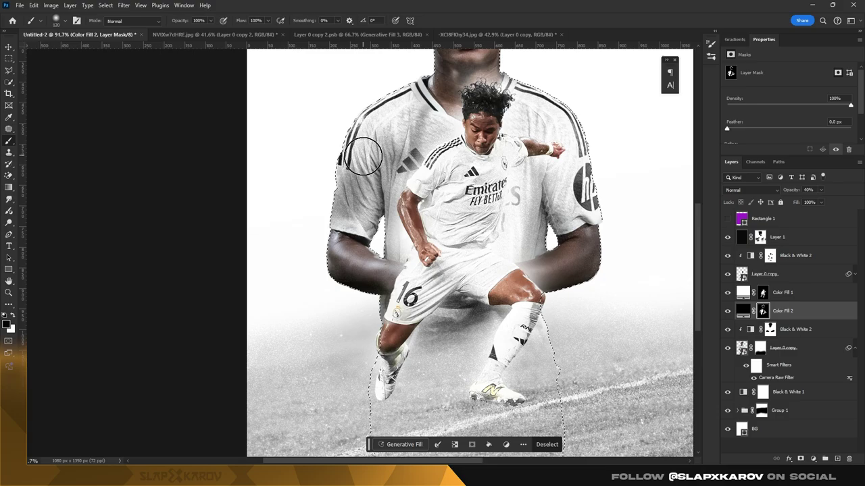
pyautogui.keyDown('alt'); pyautogui.rightClick(357, 170); pyautogui.keyUp('alt')
pyautogui.keyDown('alt'); pyautogui.rightClick(354, 182); pyautogui.keyUp('alt')
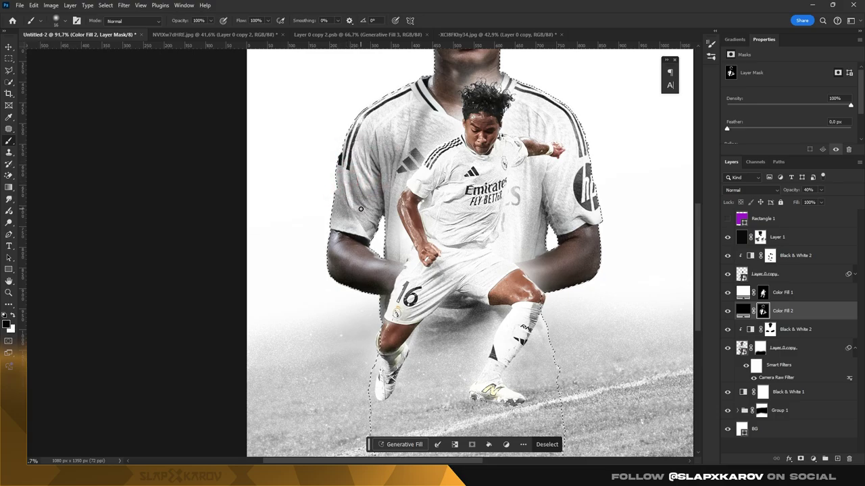
pyautogui.keyDown('alt'); pyautogui.rightClick(371, 163); pyautogui.keyUp('alt')
pyautogui.press('x')
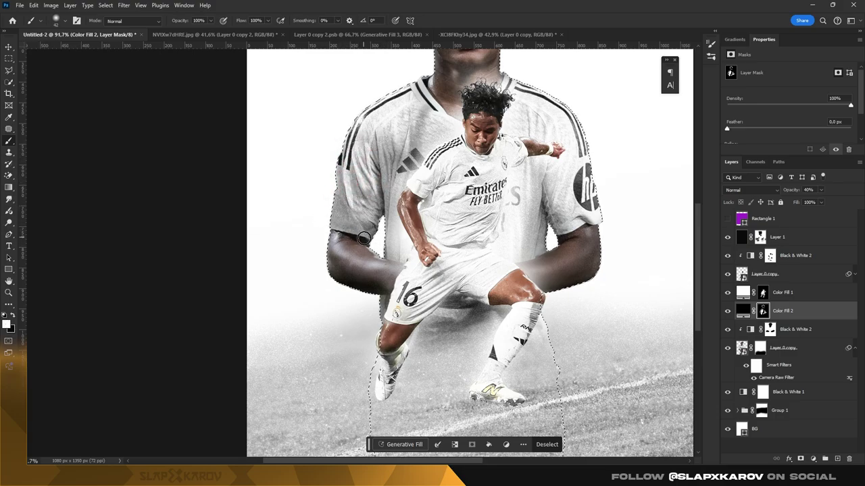
pyautogui.keyDown('alt'); pyautogui.rightClick(364, 238); pyautogui.keyUp('alt')
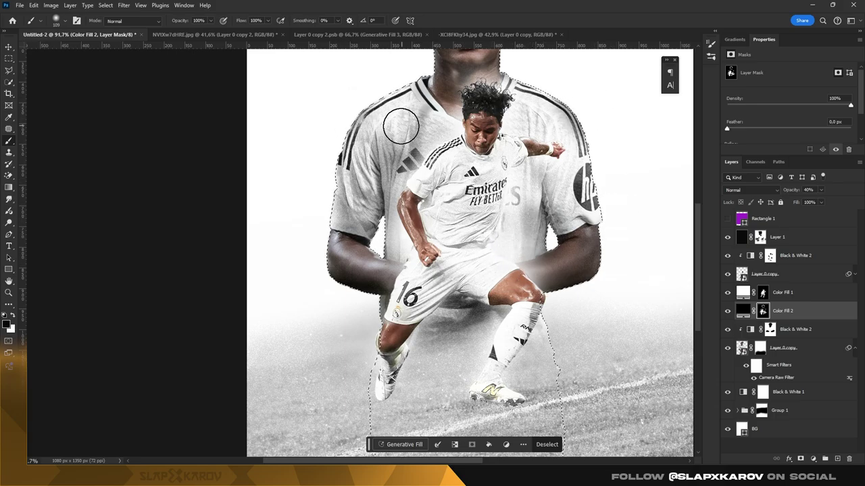
pyautogui.keyDown('alt'); pyautogui.rightClick(398, 169); pyautogui.keyUp('alt')
pyautogui.keyDown('alt'); pyautogui.rightClick(387, 143); pyautogui.keyUp('alt')
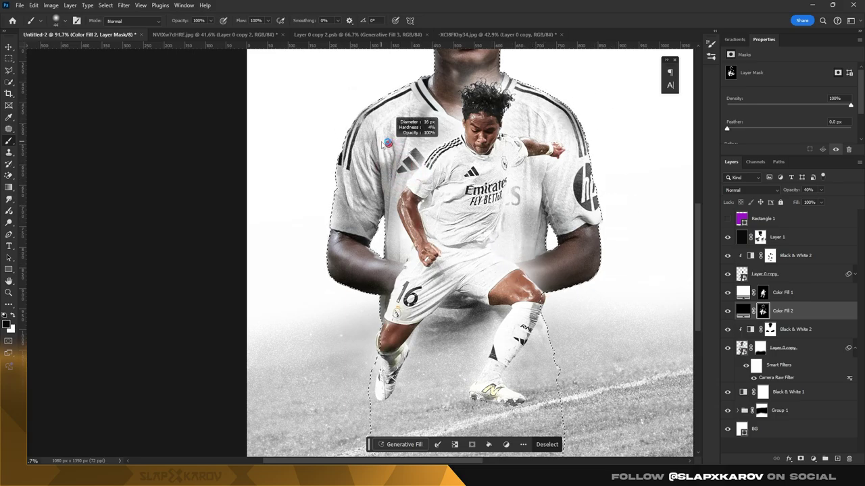
pyautogui.press('x')
pyautogui.keyDown('alt'); pyautogui.rightClick(386, 159); pyautogui.keyUp('alt')
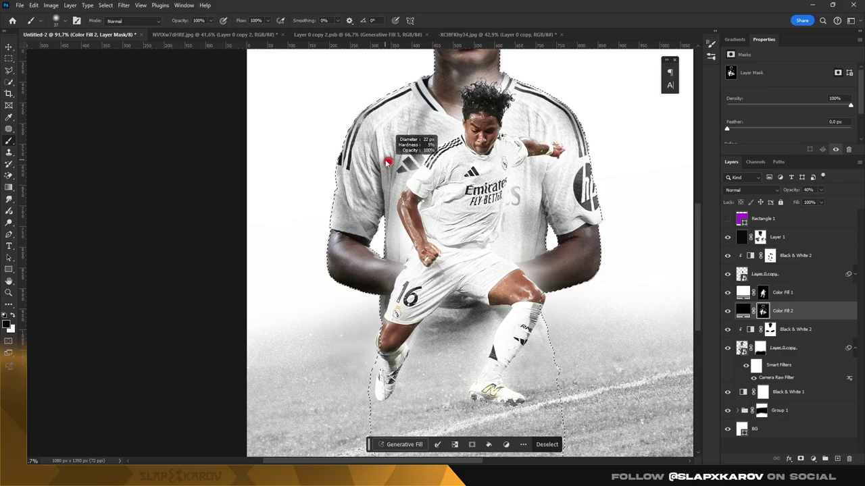
pyautogui.press('x')
pyautogui.keyDown('alt'); pyautogui.rightClick(390, 177); pyautogui.keyUp('alt')
pyautogui.press('x')
# Step: Fit the whole poster in view, deselect, and select the Layer 0 copy layer
pyautogui.press('z')
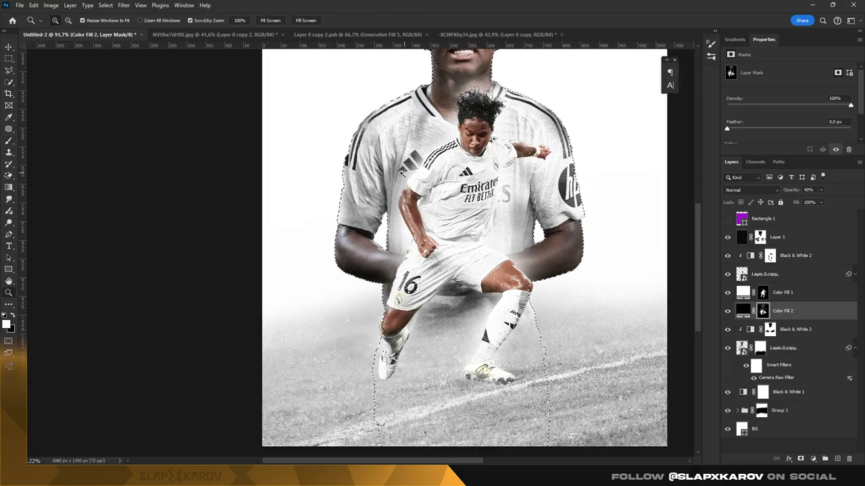
pyautogui.scroll(-3, 399, 181)
pyautogui.scroll(5, 440, 99)
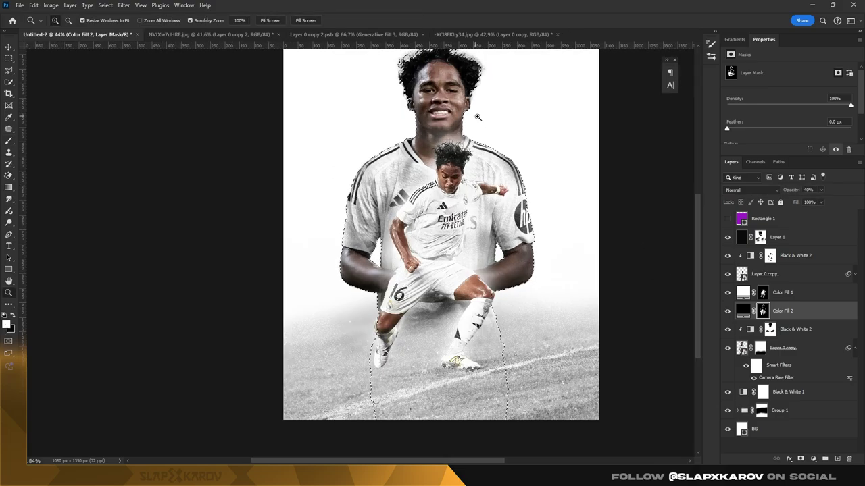
pyautogui.press('b')
pyautogui.keyDown('alt'); pyautogui.rightClick(493, 144); pyautogui.keyUp('alt')
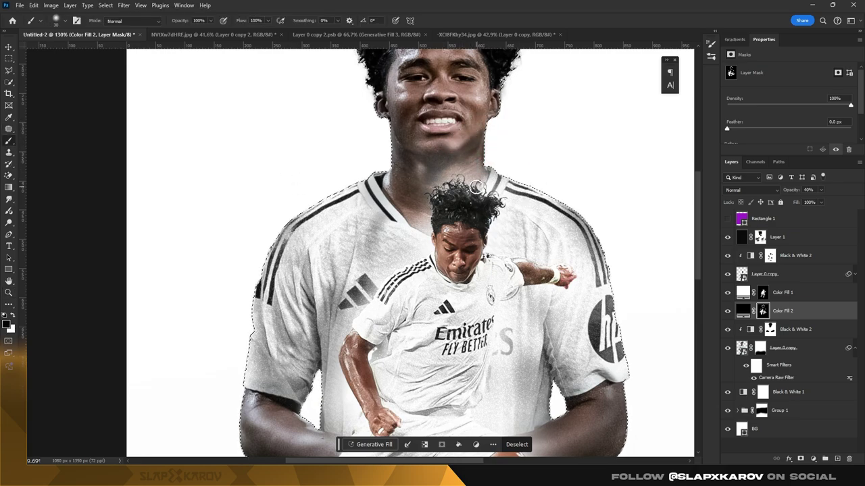
pyautogui.press('z')
pyautogui.hotkey('ctrl', 'd')
pyautogui.hotkey('ctrl', '0')
pyautogui.click(746, 348)
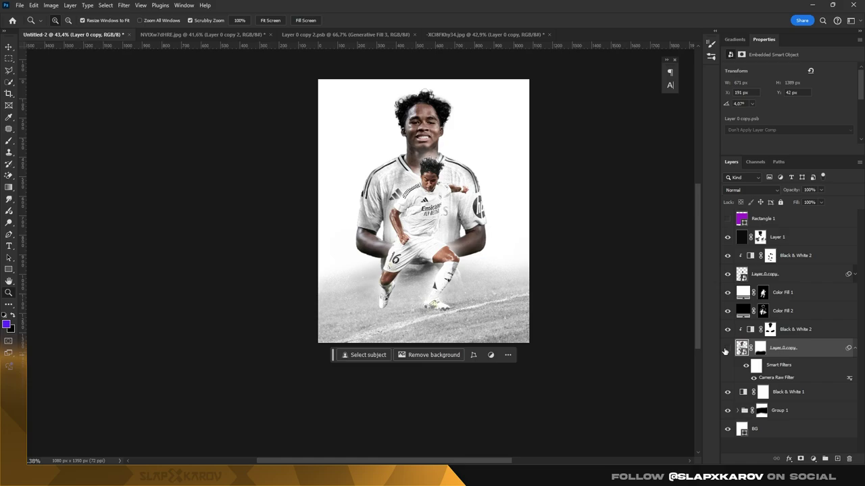
# Step: Duplicate Layer 0 copy as an independent smart object with its smart filters on
pyautogui.moveTo(798, 318); pyautogui.dragTo(800, 316)
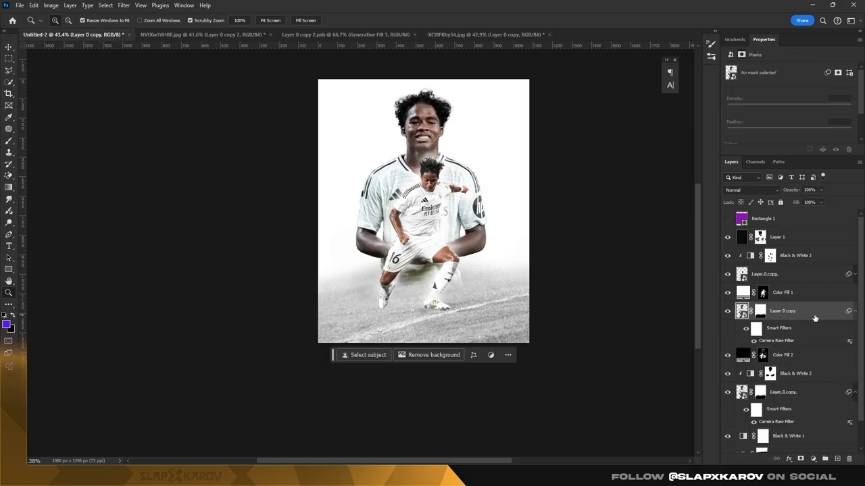
pyautogui.click(754, 342)
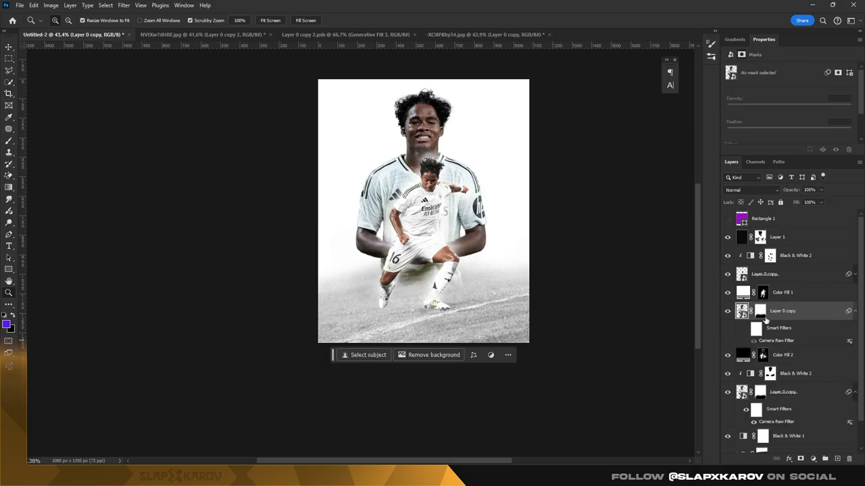
pyautogui.rightClick(785, 317)
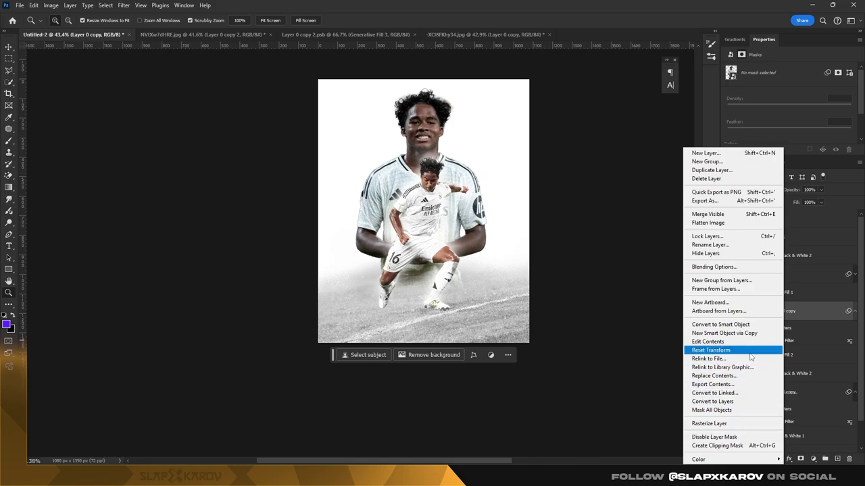
pyautogui.click(724, 333)
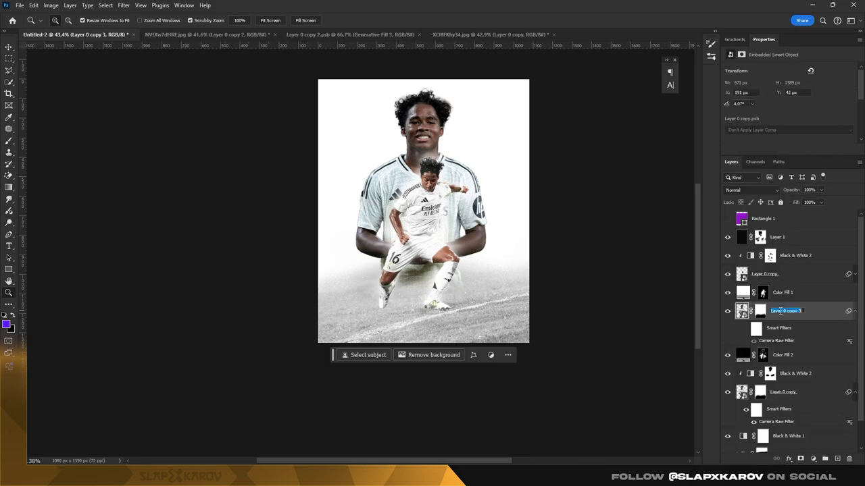
pyautogui.click(792, 317)
pyautogui.click(746, 328)
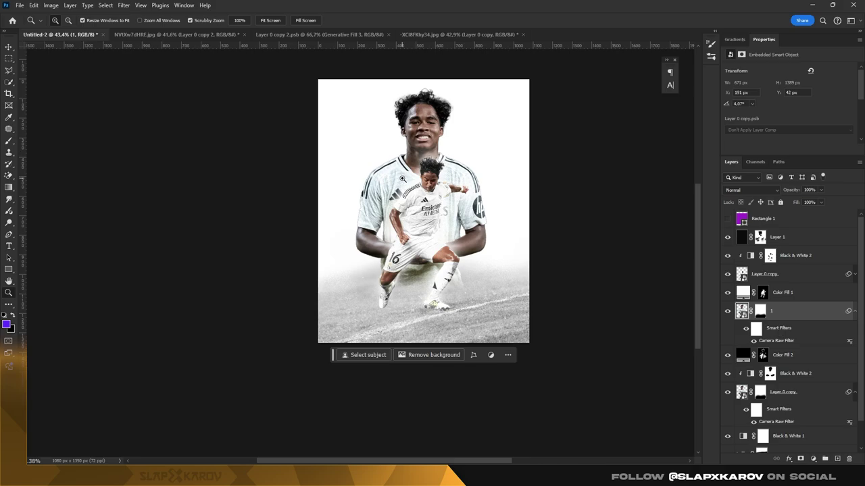
# Step: In the portrait's Camera Raw filter, lift the tone curve and set Dehaze to +8
pyautogui.doubleClick(768, 344)
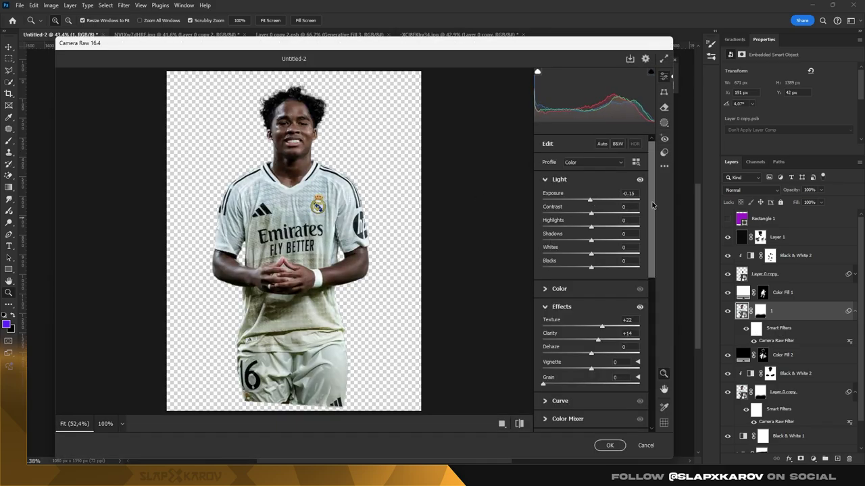
pyautogui.scroll(-5, 597, 223)
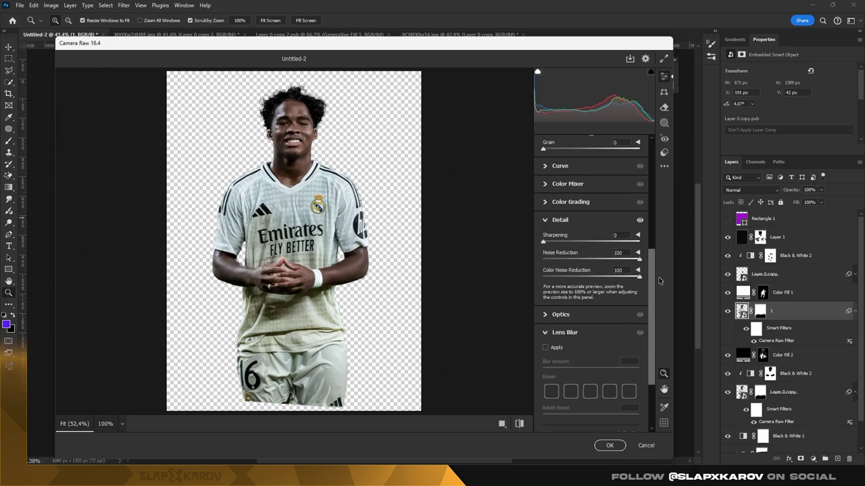
pyautogui.scroll(3, 613, 219)
pyautogui.click(560, 245)
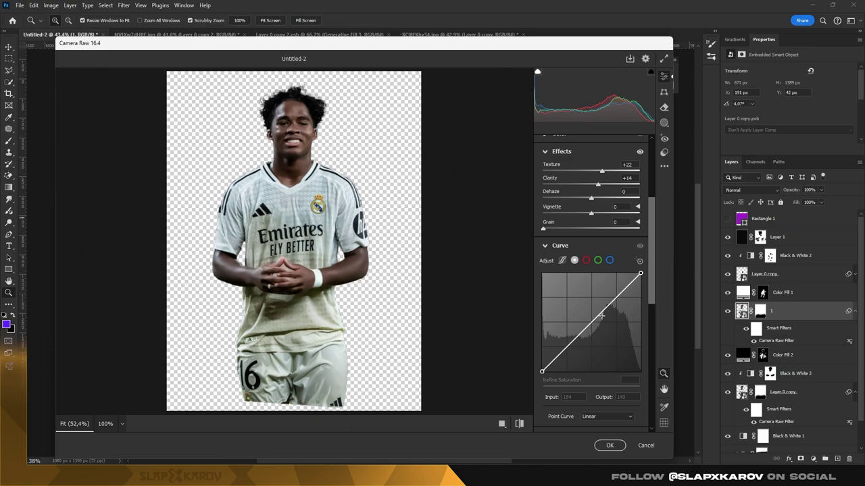
pyautogui.moveTo(594, 319); pyautogui.dragTo(590, 310)
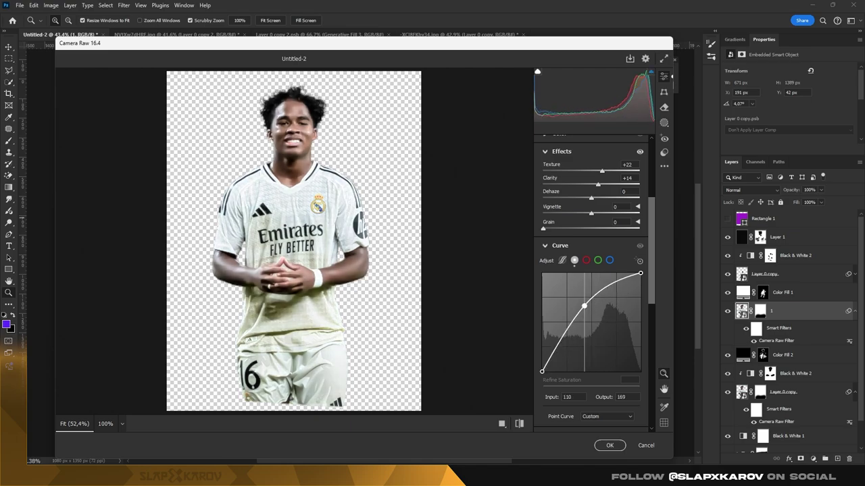
pyautogui.moveTo(591, 198); pyautogui.dragTo(595, 198)
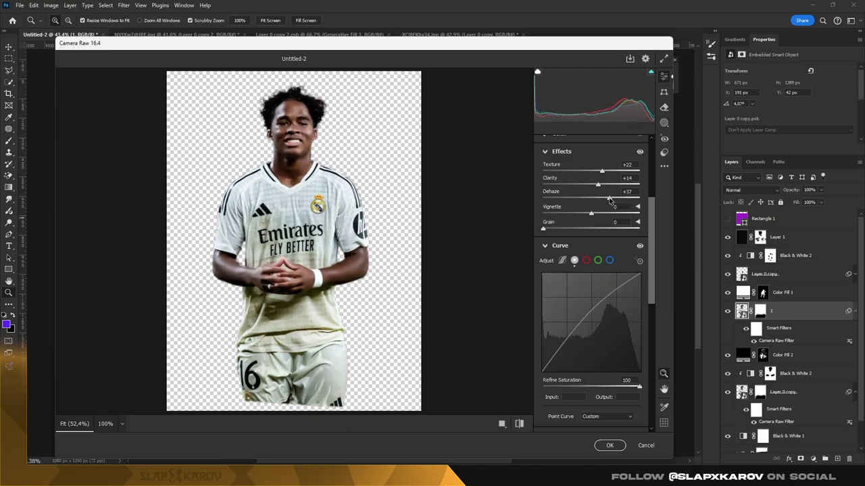
# Step: Set Texture +100, Blacks +24, Shadows +100, Contrast and Highlights +29, and apply
pyautogui.scroll(2, 648, 238)
pyautogui.moveTo(602, 244); pyautogui.dragTo(680, 237)
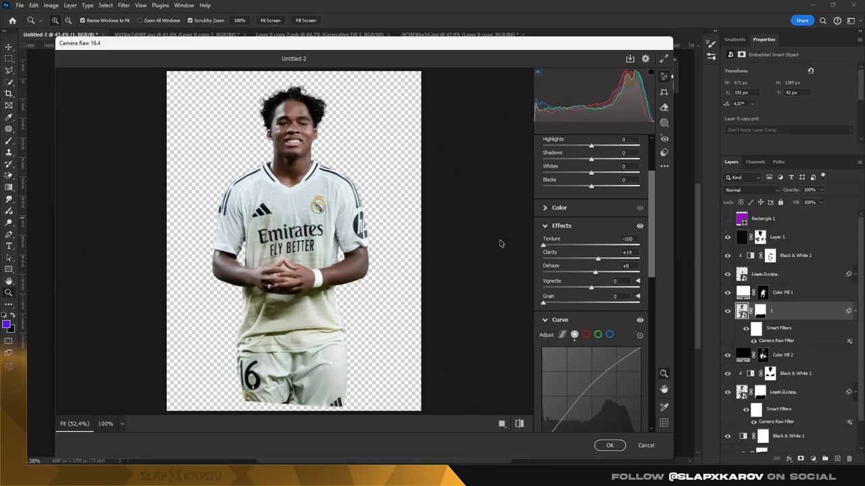
pyautogui.scroll(2, 652, 226)
pyautogui.moveTo(591, 250); pyautogui.dragTo(615, 254)
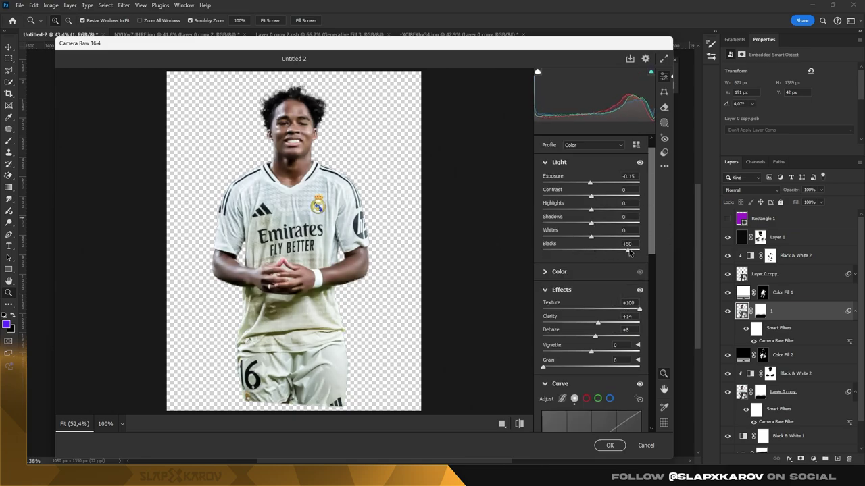
pyautogui.moveTo(593, 226); pyautogui.dragTo(661, 233)
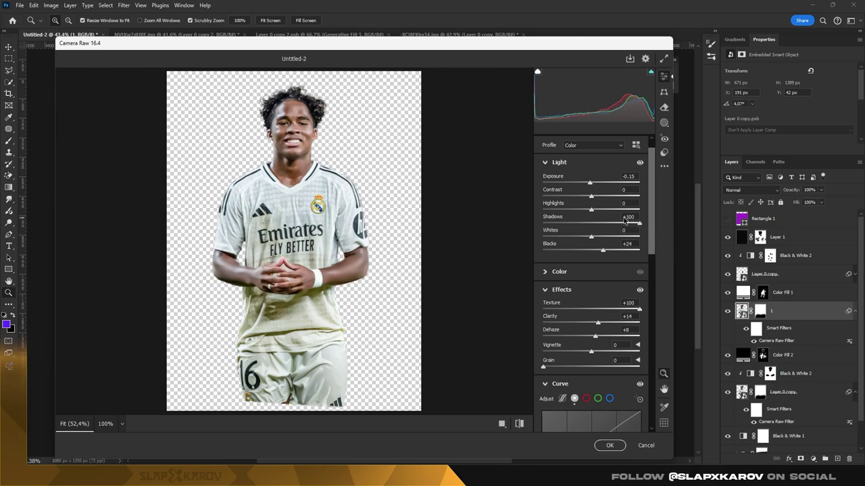
pyautogui.moveTo(591, 210)
pyautogui.mouseDown()
pyautogui.moveTo(604, 209)
pyautogui.moveTo(597, 192)
pyautogui.mouseUp()
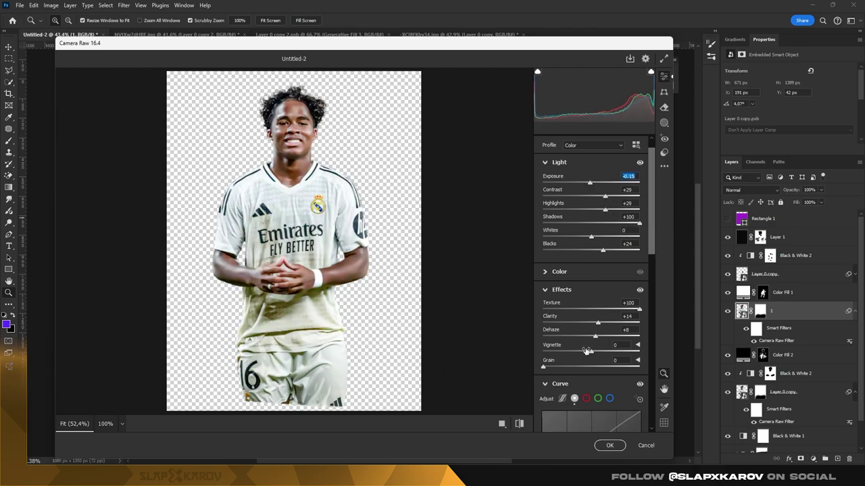
pyautogui.click(609, 445)
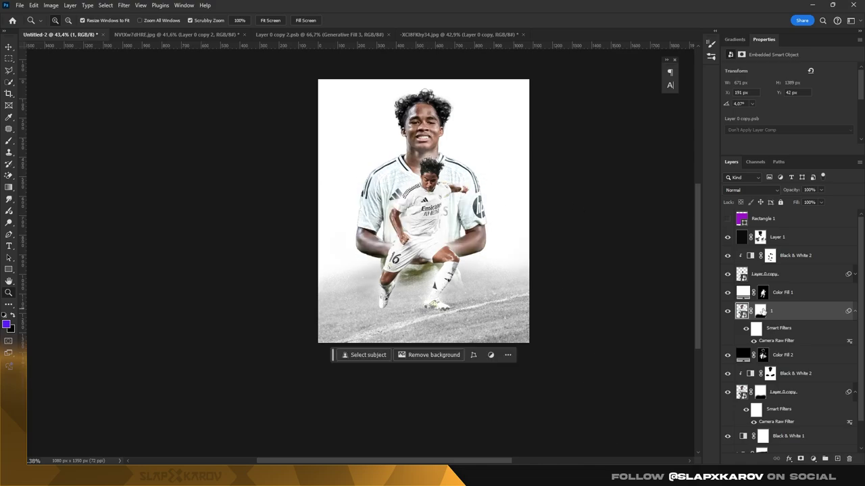
# Step: Invert layer 1's mask and paint white to reveal the portrait's arms and upper body
pyautogui.click(760, 310)
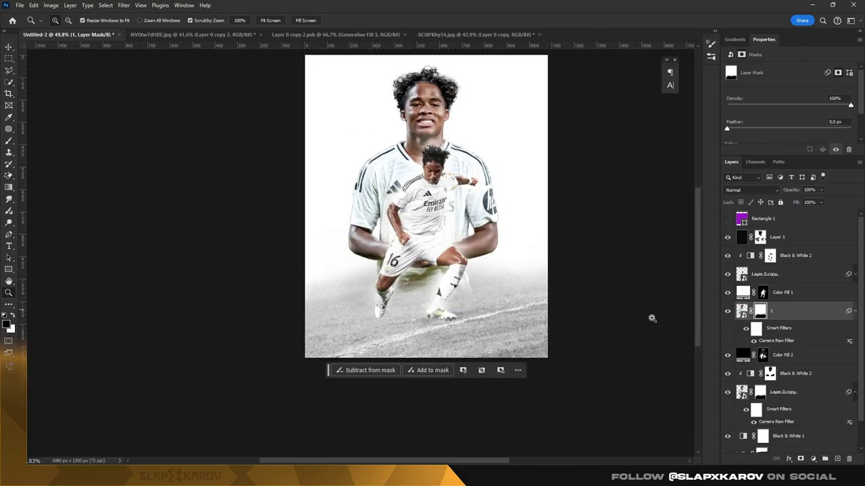
pyautogui.hotkey('ctrl', 'i')
pyautogui.scroll(2, 450, 254)
pyautogui.press('b')
pyautogui.rightClick(365, 197)
pyautogui.press('Escape')
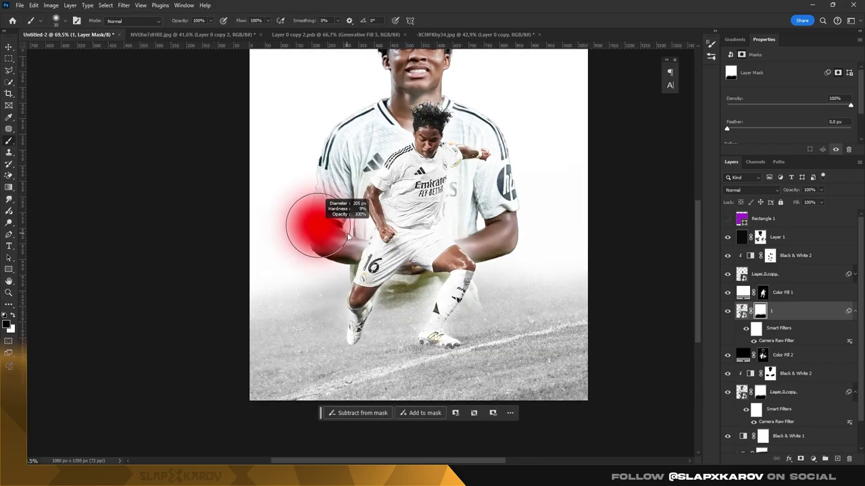
pyautogui.moveTo(309, 216); pyautogui.dragTo(338, 250)
pyautogui.moveTo(347, 304); pyautogui.dragTo(402, 297)
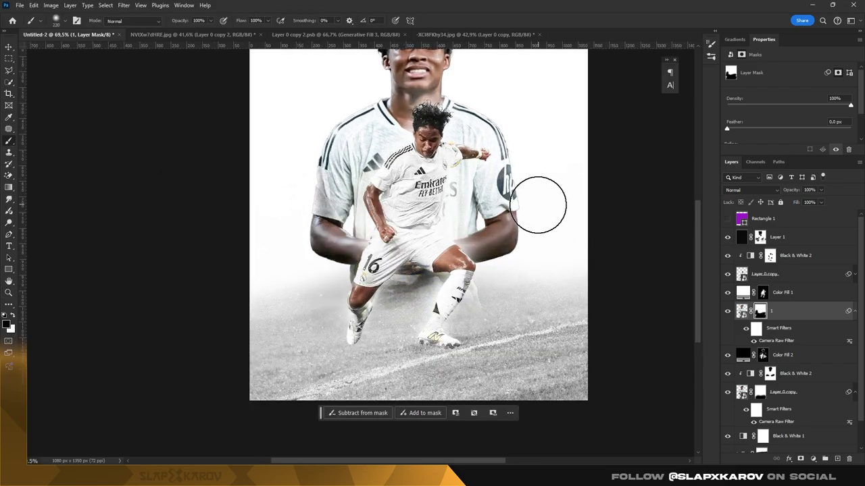
pyautogui.moveTo(511, 155); pyautogui.dragTo(421, 193)
# Step: Reveal the hair on the left of the head, shrinking the brush to about 42 px
pyautogui.scroll(1, 379, 184)
pyautogui.scroll(1, 405, 176)
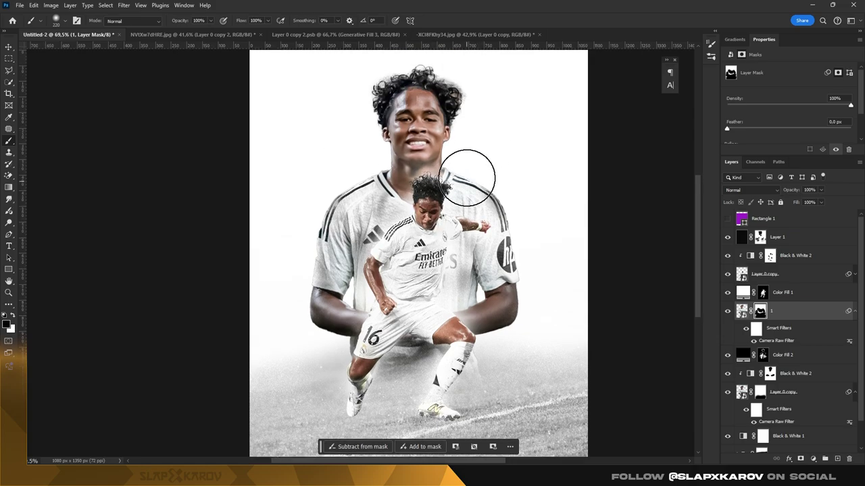
pyautogui.scroll(1, 439, 108)
pyautogui.moveTo(381, 108); pyautogui.dragTo(405, 111)
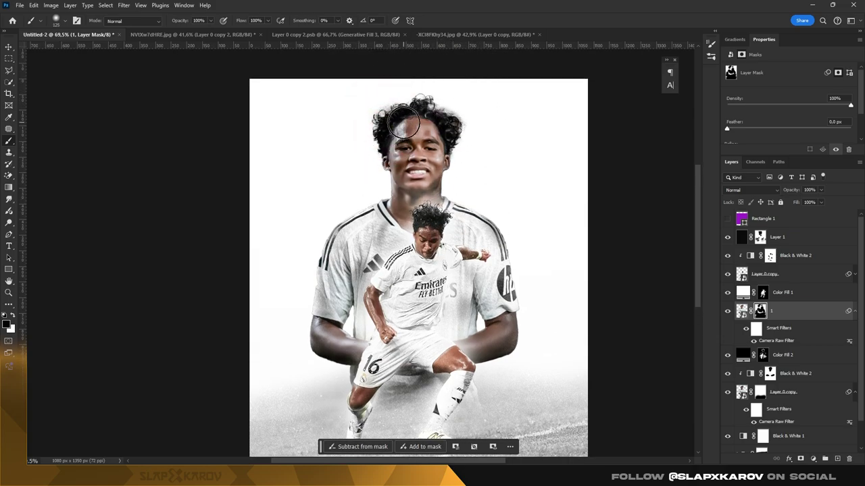
pyautogui.press('[')
pyautogui.press('[')
pyautogui.press('[')
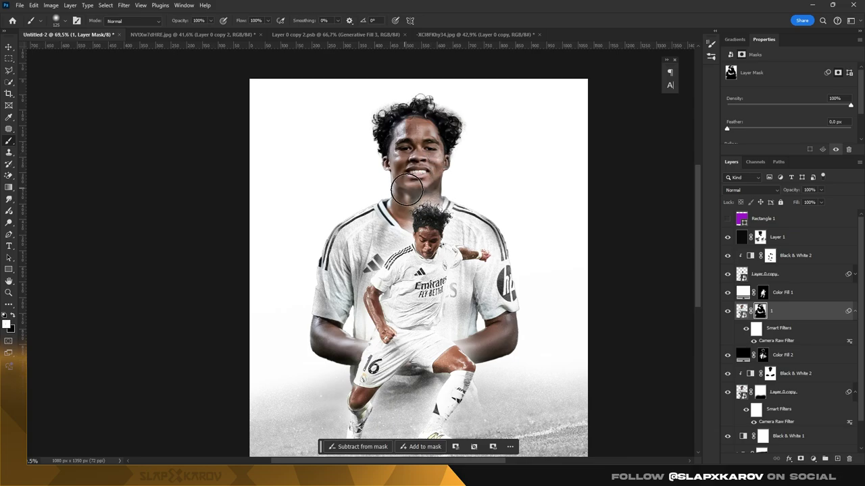
pyautogui.moveTo(448, 202); pyautogui.dragTo(431, 183)
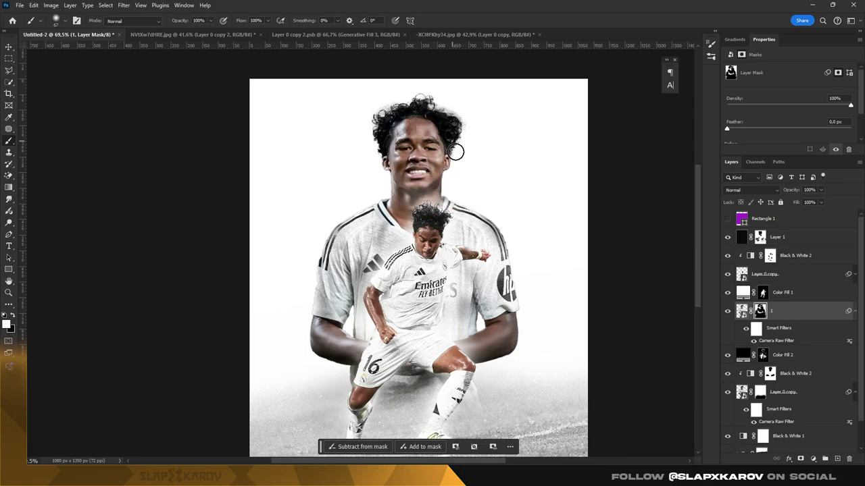
pyautogui.scroll(5, 385, 243)
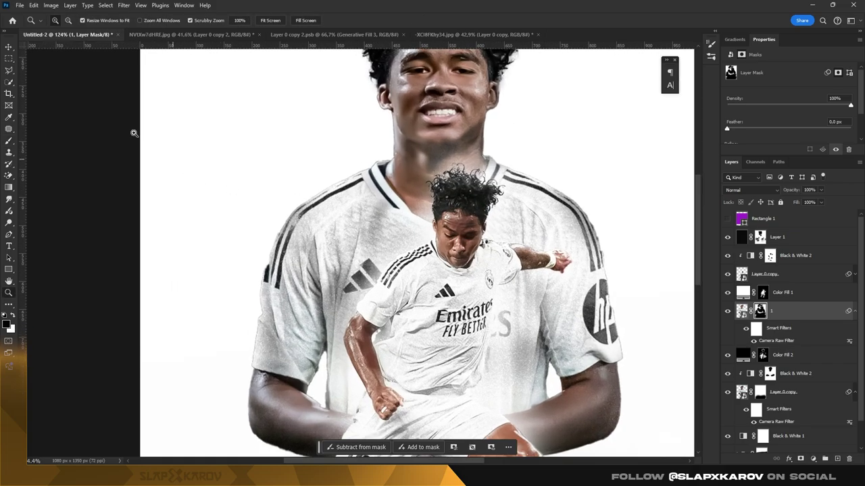
pyautogui.moveTo(444, 193); pyautogui.dragTo(433, 196)
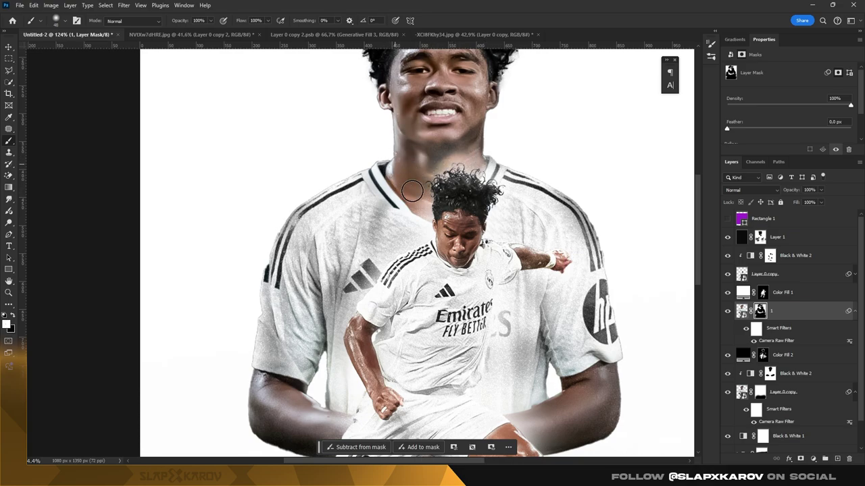
pyautogui.scroll(-1, 322, 216)
pyautogui.scroll(-1, 304, 196)
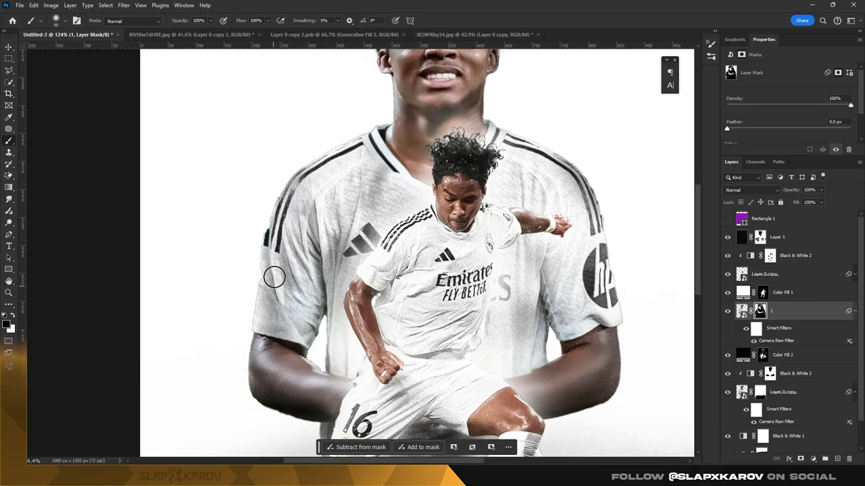
pyautogui.scroll(-1, 274, 276)
pyautogui.scroll(-1, 338, 291)
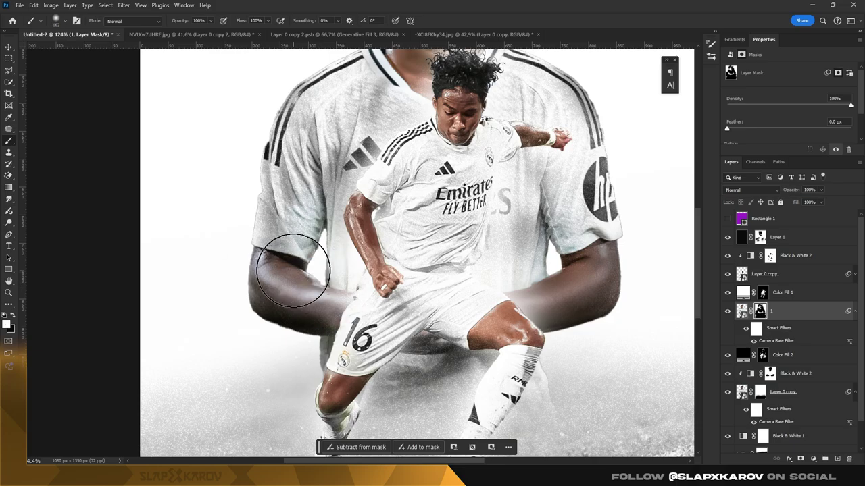
# Step: Paint black to remove the shadows under both sleeves, then zoom out to the whole poster
pyautogui.press('[')
pyautogui.press('[')
pyautogui.press('[')
pyautogui.press('x')
pyautogui.moveTo(272, 256)
pyautogui.mouseDown()
pyautogui.moveTo(308, 275)
pyautogui.moveTo(300, 218)
pyautogui.moveTo(290, 212)
pyautogui.moveTo(284, 225)
pyautogui.moveTo(315, 229)
pyautogui.mouseUp()
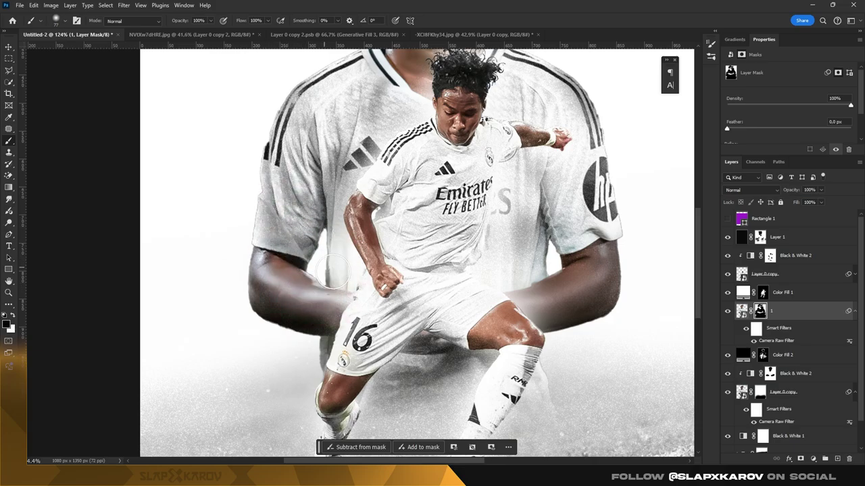
pyautogui.moveTo(524, 256)
pyautogui.mouseDown()
pyautogui.moveTo(556, 271)
pyautogui.moveTo(573, 250)
pyautogui.moveTo(571, 264)
pyautogui.moveTo(534, 267)
pyautogui.moveTo(617, 271)
pyautogui.moveTo(633, 297)
pyautogui.mouseUp()
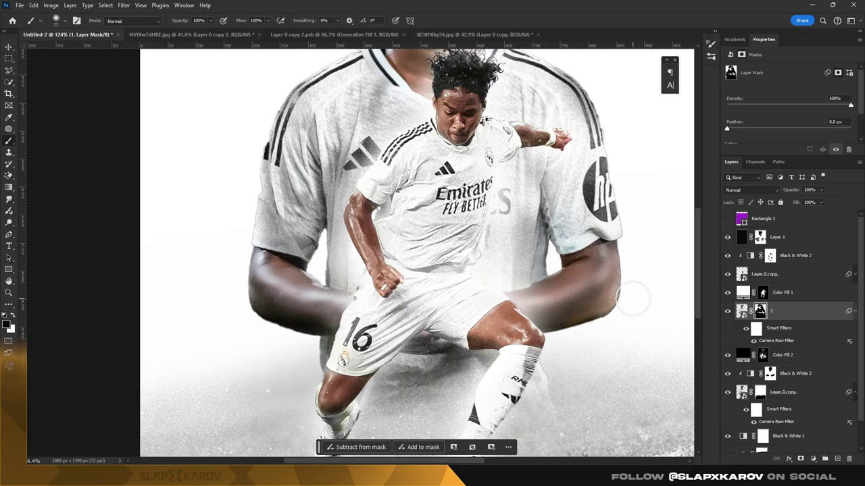
pyautogui.scroll(1, 618, 183)
pyautogui.scroll(3, 561, 135)
pyautogui.scroll(1, 500, 115)
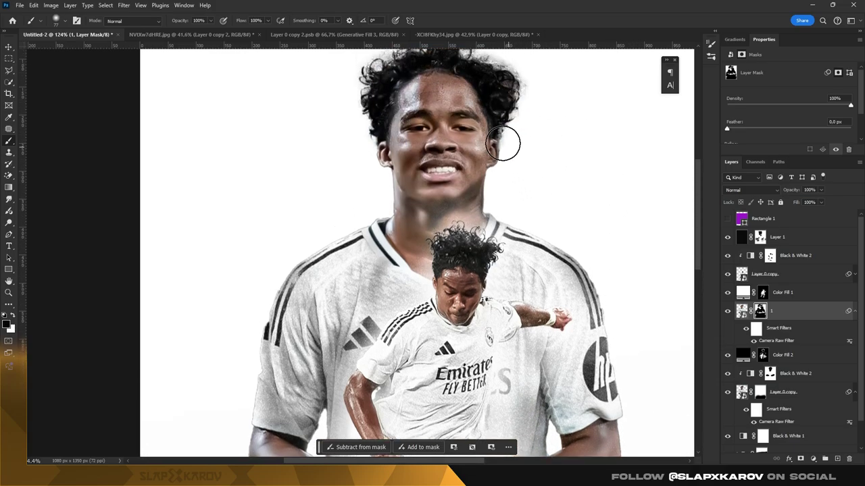
pyautogui.keyDown('alt'); pyautogui.rightClick(520, 160); pyautogui.keyUp('alt')
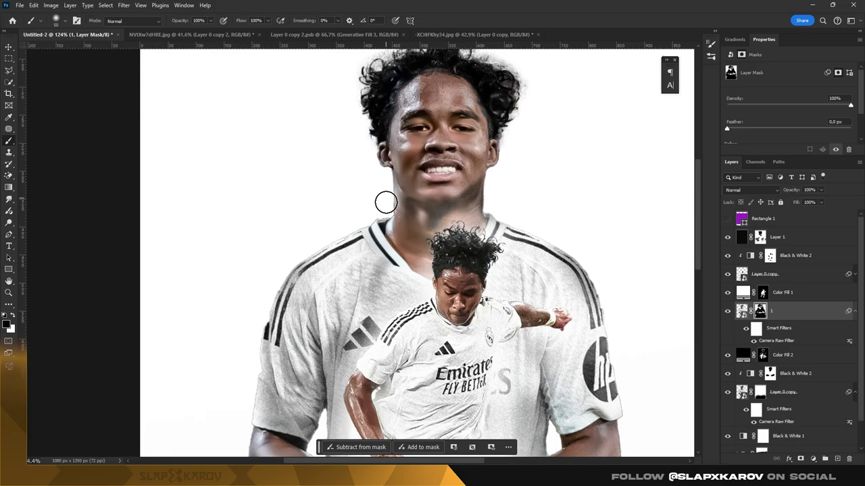
pyautogui.press('z')
pyautogui.scroll(-5, 493, 192)
# Step: Toggle the white glow layer's visibility to compare, leaving it shown
pyautogui.scroll(1, 472, 216)
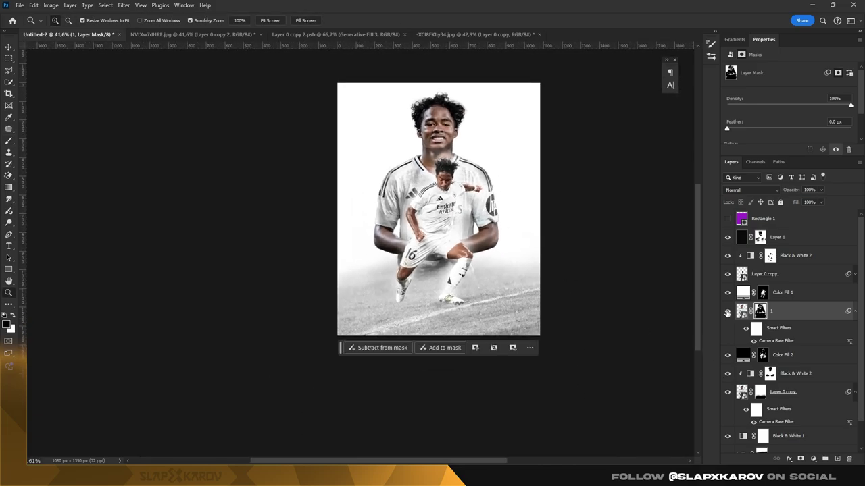
pyautogui.scroll(3, 460, 196)
pyautogui.scroll(-3, 473, 256)
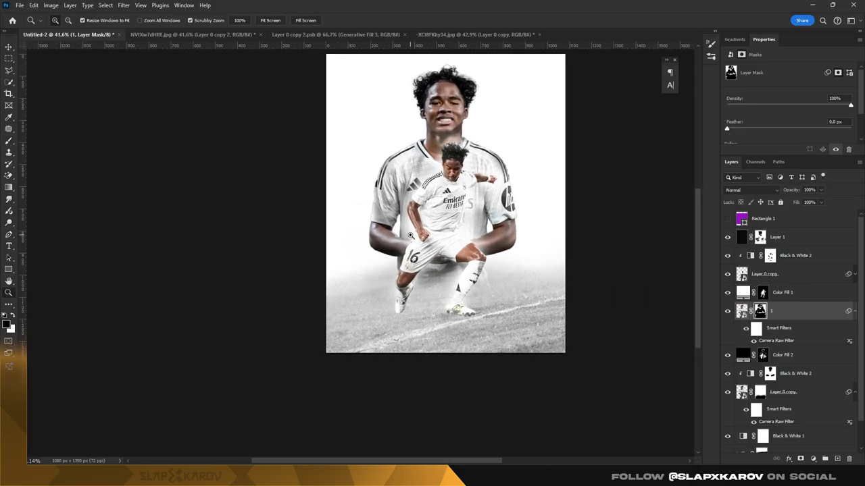
pyautogui.scroll(2, 488, 303)
pyautogui.scroll(-3, 489, 303)
pyautogui.scroll(-1, 488, 303)
pyautogui.scroll(1, 489, 304)
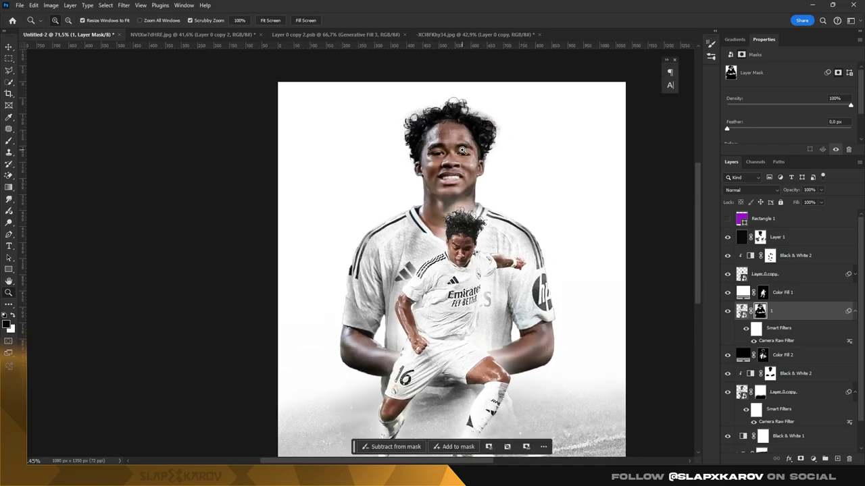
pyautogui.press('v')
pyautogui.click(777, 394)
pyautogui.click(790, 310)
pyautogui.click(790, 293)
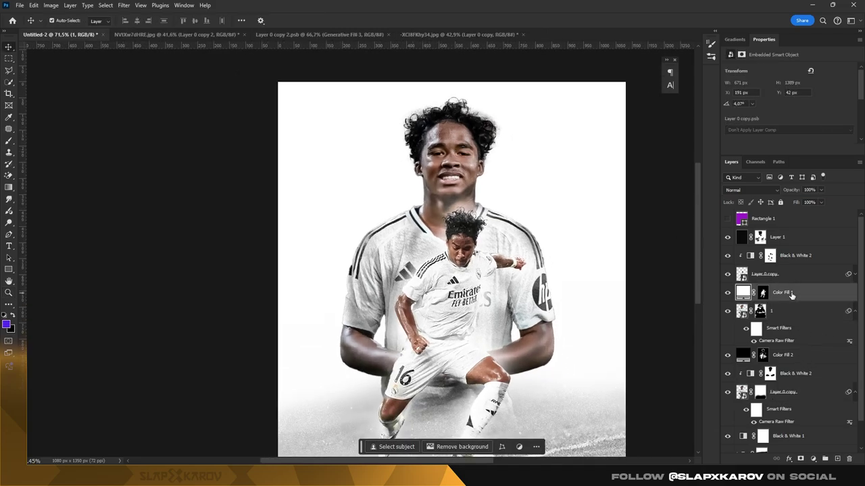
pyautogui.click(728, 292)
pyautogui.click(727, 293)
# Step: Rename the Layer 0 copy to 'white' and convert it to a smart object
pyautogui.click(784, 312)
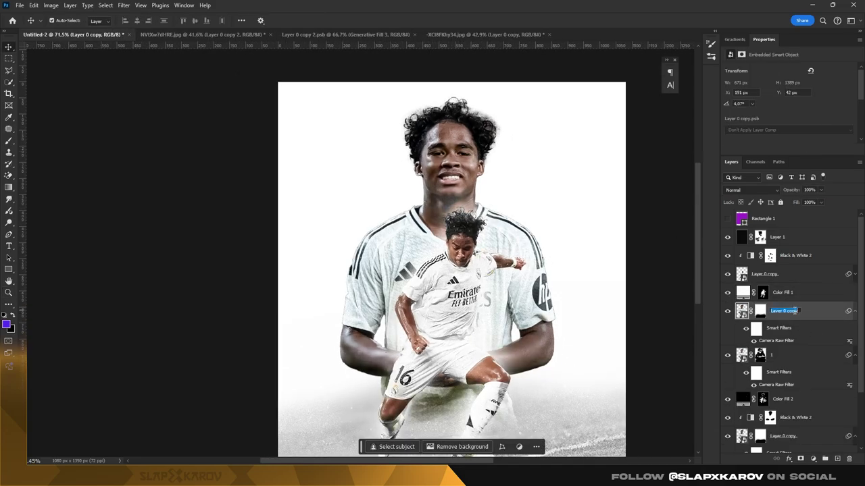
pyautogui.write('white')
pyautogui.press('Return')
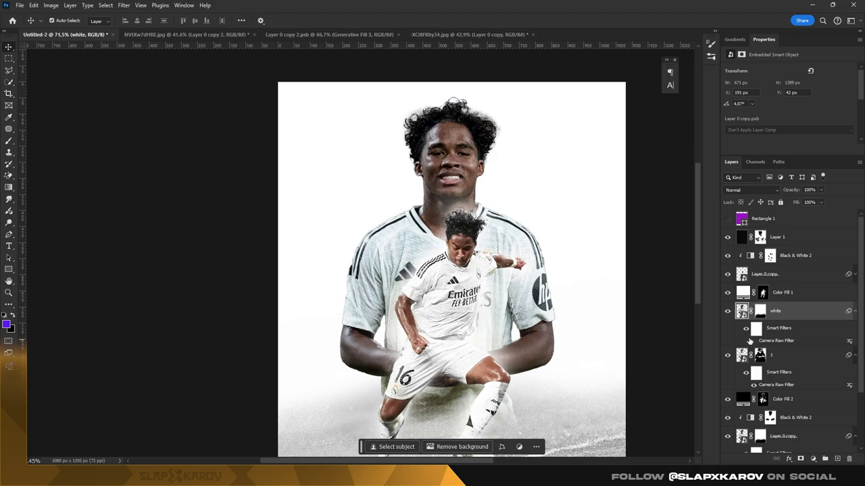
pyautogui.rightClick(792, 310)
pyautogui.click(730, 329)
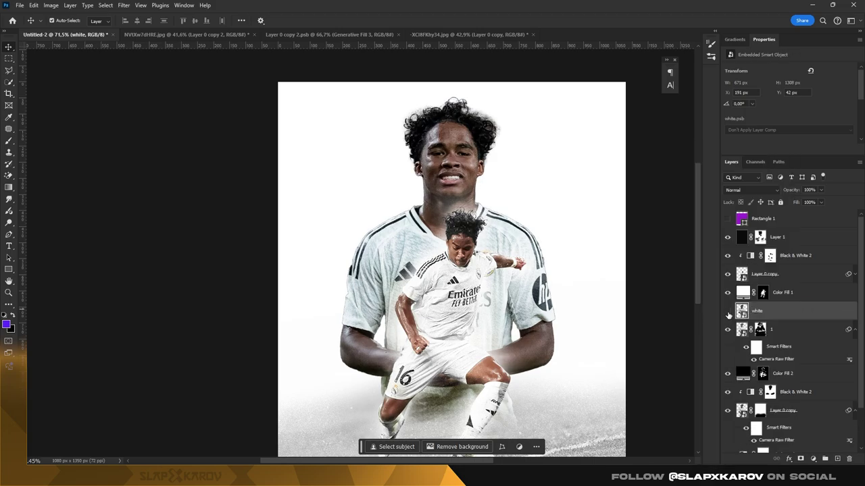
# Step: Give the white layer a Linear Dodge (Add) Inner Glow with larger size and some jitter
pyautogui.doubleClick(800, 314)
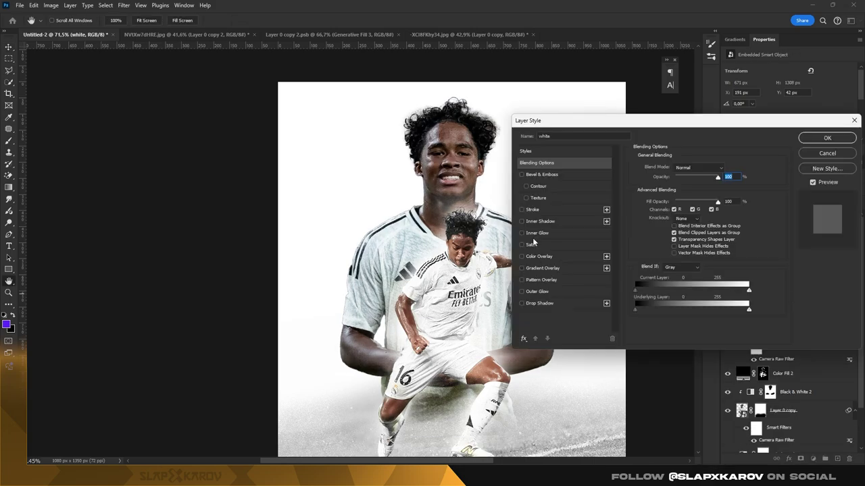
pyautogui.click(537, 233)
pyautogui.click(699, 169)
pyautogui.click(683, 200)
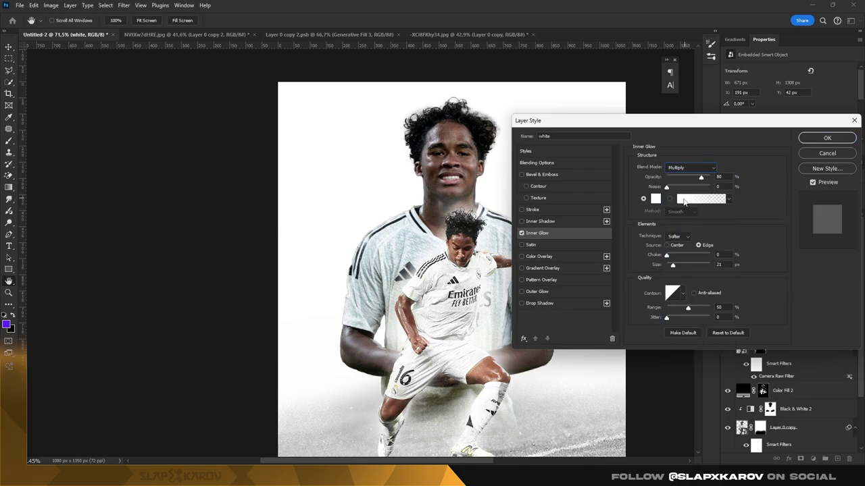
pyautogui.press('Down')
pyautogui.press('Down')
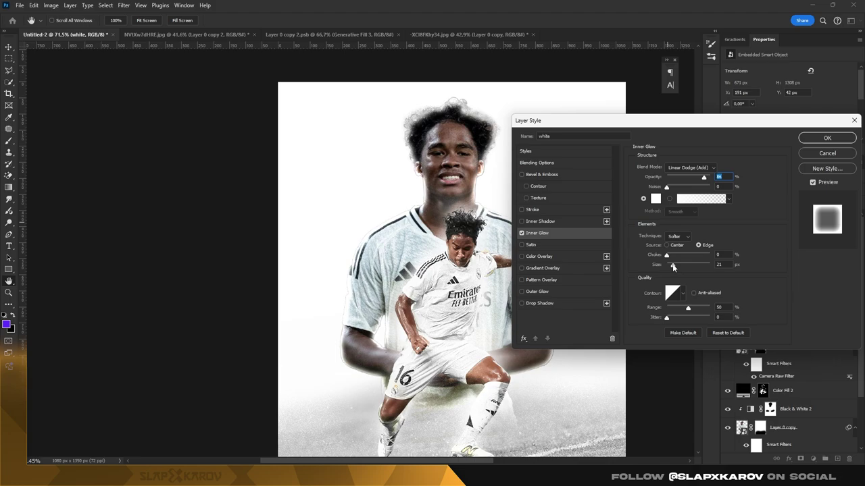
pyautogui.moveTo(673, 265); pyautogui.dragTo(675, 265)
pyautogui.moveTo(674, 317); pyautogui.dragTo(677, 319)
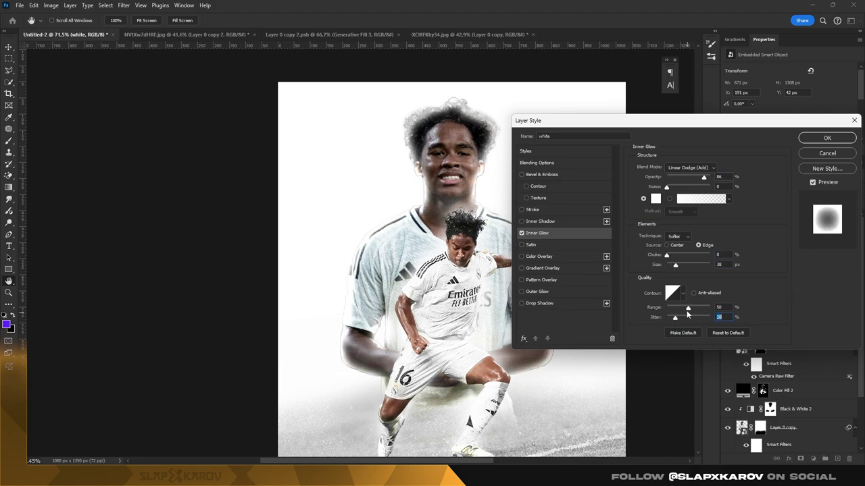
# Step: Fine-tune the glow's opacity, choke, size and range, then apply it
pyautogui.moveTo(703, 177); pyautogui.dragTo(671, 192)
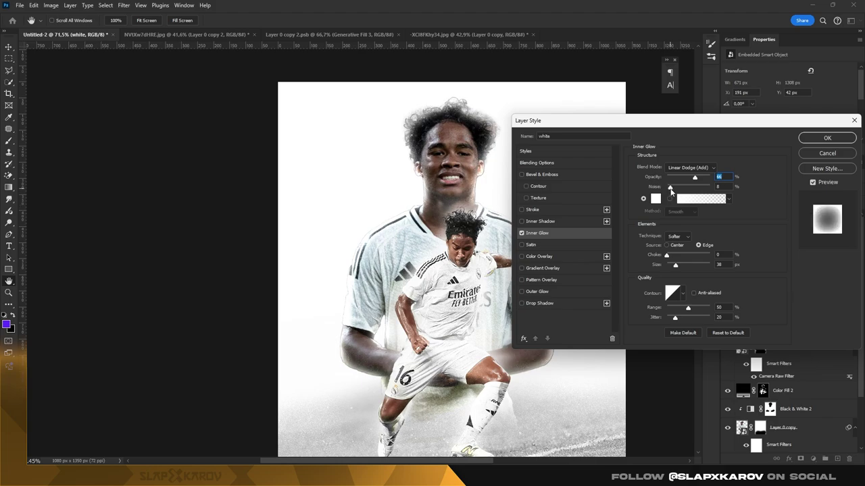
pyautogui.moveTo(666, 255); pyautogui.dragTo(679, 265)
pyautogui.moveTo(694, 178); pyautogui.dragTo(693, 180)
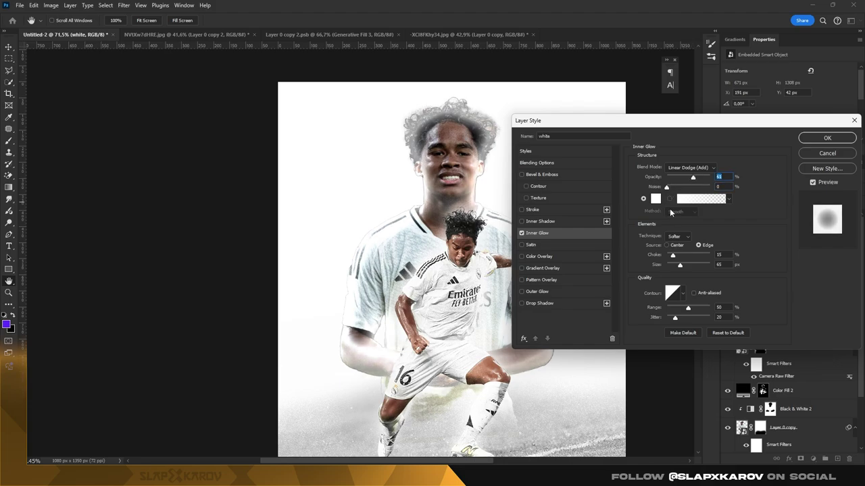
pyautogui.moveTo(674, 256); pyautogui.dragTo(677, 265)
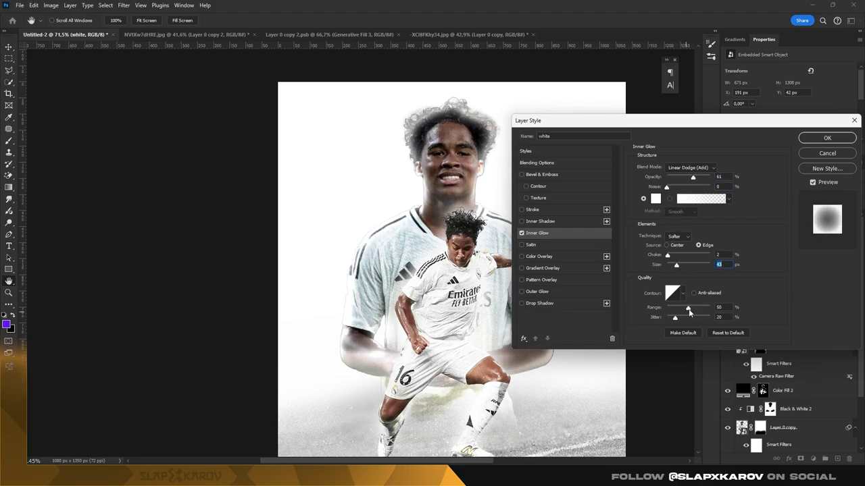
pyautogui.moveTo(688, 308)
pyautogui.mouseDown()
pyautogui.moveTo(728, 311)
pyautogui.moveTo(681, 308)
pyautogui.mouseUp()
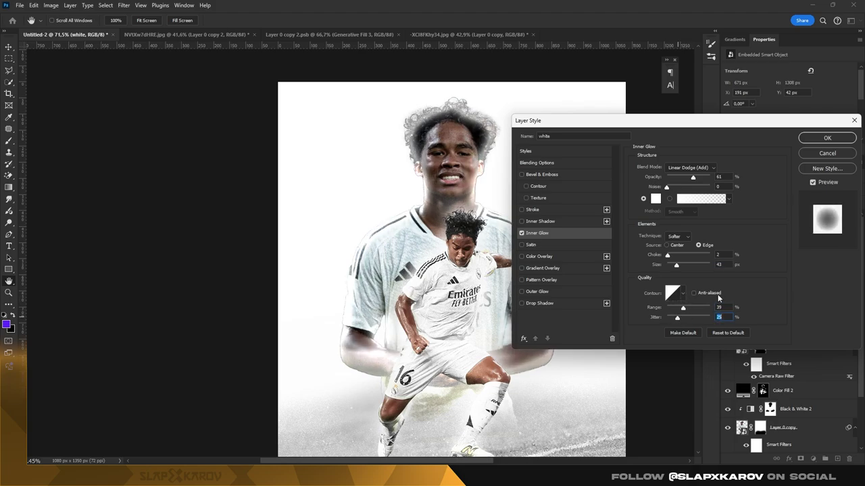
pyautogui.press('Return')
# Step: Drop the white layer's fill so only the glow shows, and convert it to a smart object
pyautogui.moveTo(819, 200); pyautogui.dragTo(698, 214)
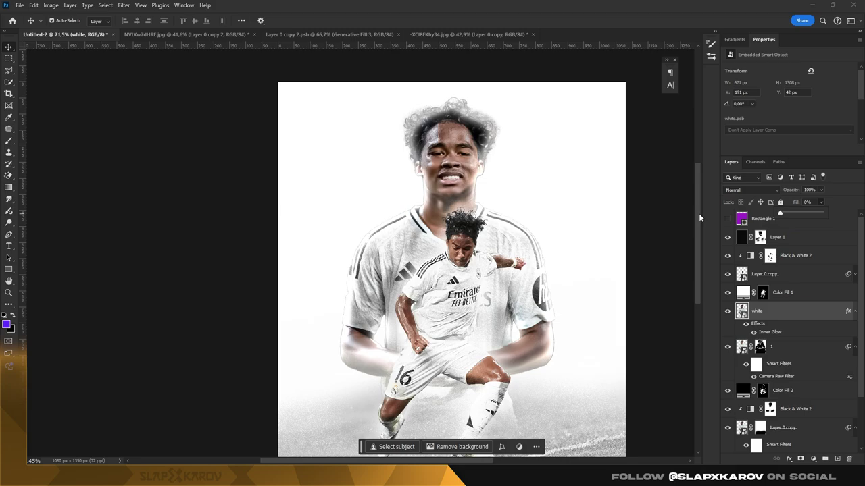
pyautogui.rightClick(785, 308)
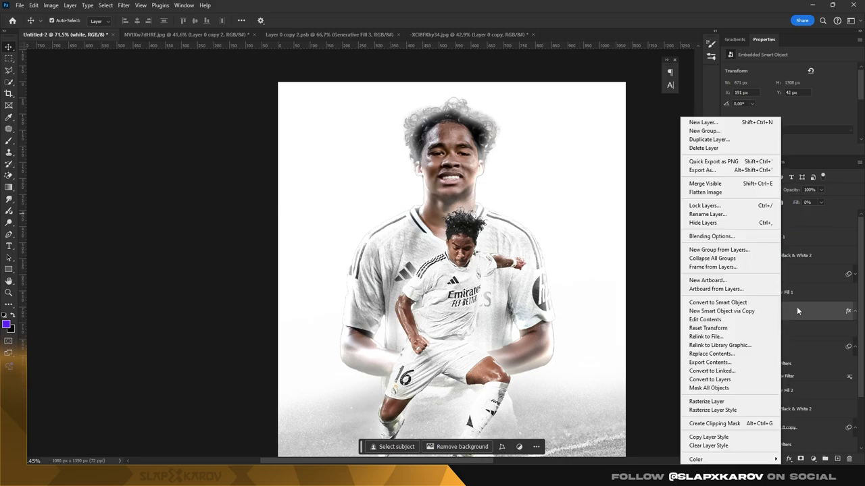
pyautogui.click(754, 302)
# Step: Paint away the white haze over the portrait's hair and both forearms, then shrink the brush
pyautogui.press('b')
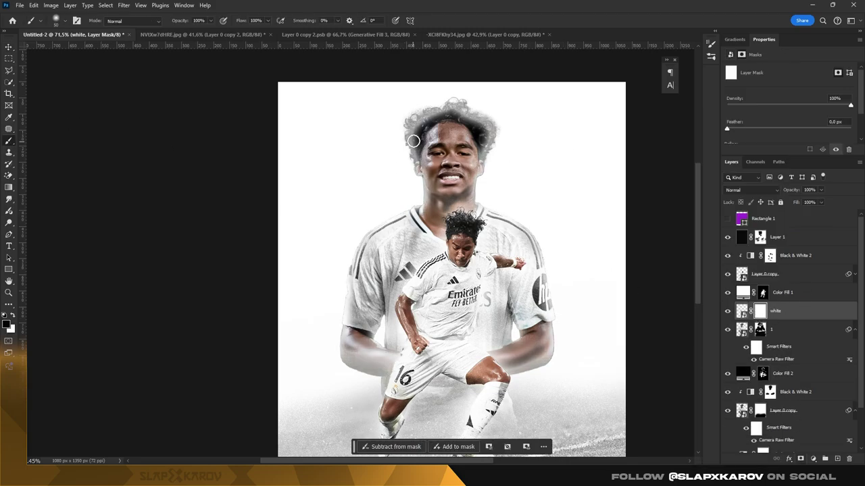
pyautogui.moveTo(407, 127); pyautogui.dragTo(507, 122)
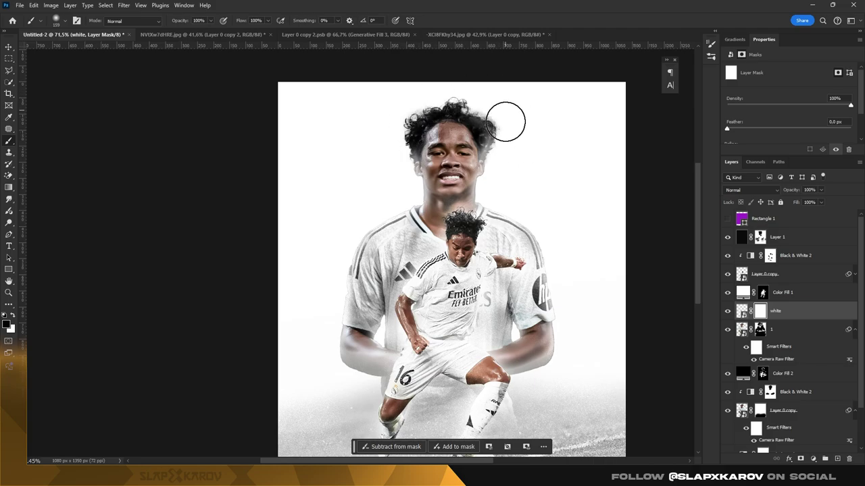
pyautogui.scroll(-2, 317, 297)
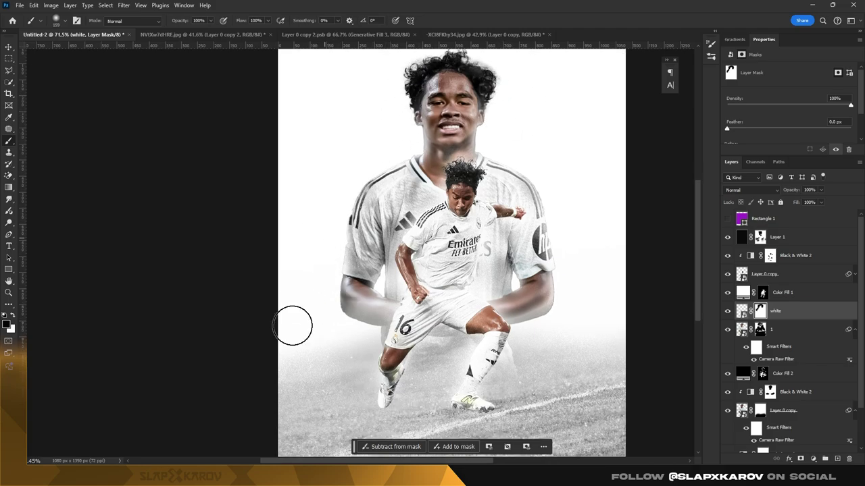
pyautogui.moveTo(321, 293); pyautogui.dragTo(534, 297)
pyautogui.scroll(1, 560, 312)
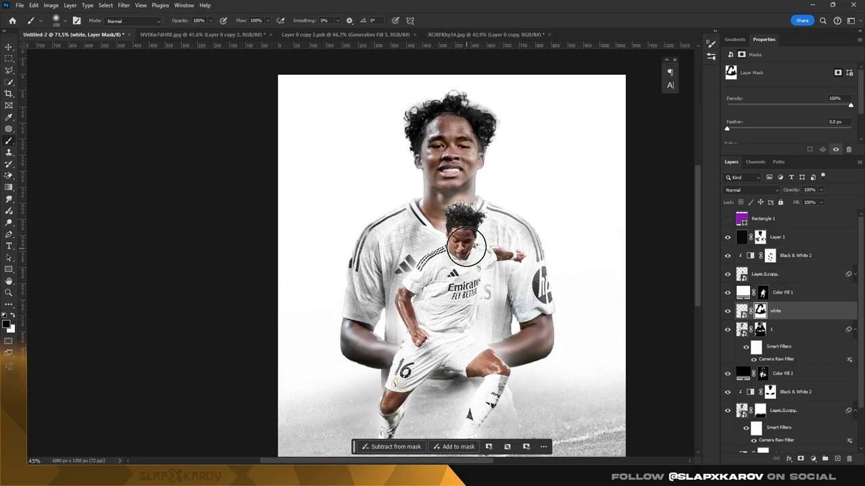
pyautogui.moveTo(388, 204); pyautogui.dragTo(403, 188)
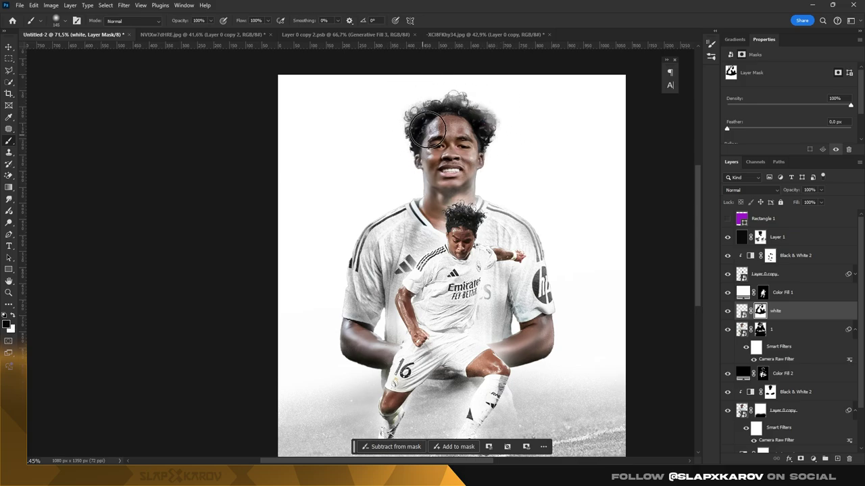
# Step: Zoom in on the players, target Color Fill 2's mask, and adjust brush size and hardness
pyautogui.press('z')
pyautogui.moveTo(456, 151); pyautogui.dragTo(467, 151)
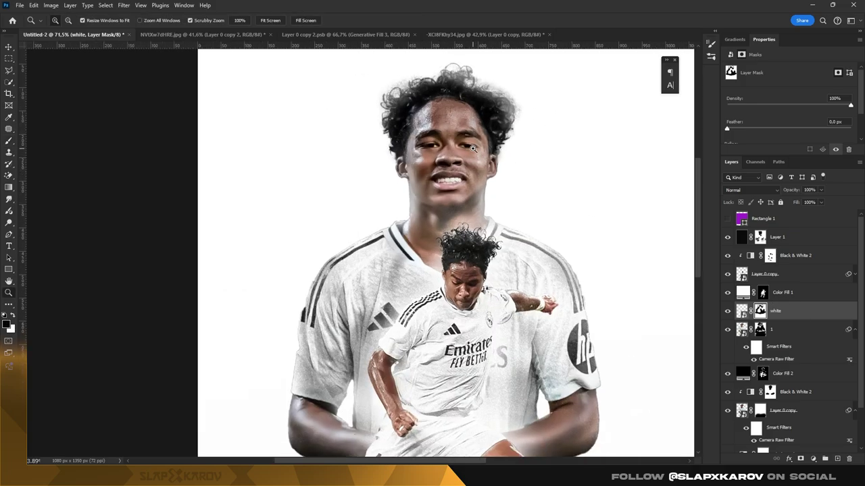
pyautogui.click(777, 329)
pyautogui.scroll(-2, 779, 364)
pyautogui.click(778, 364)
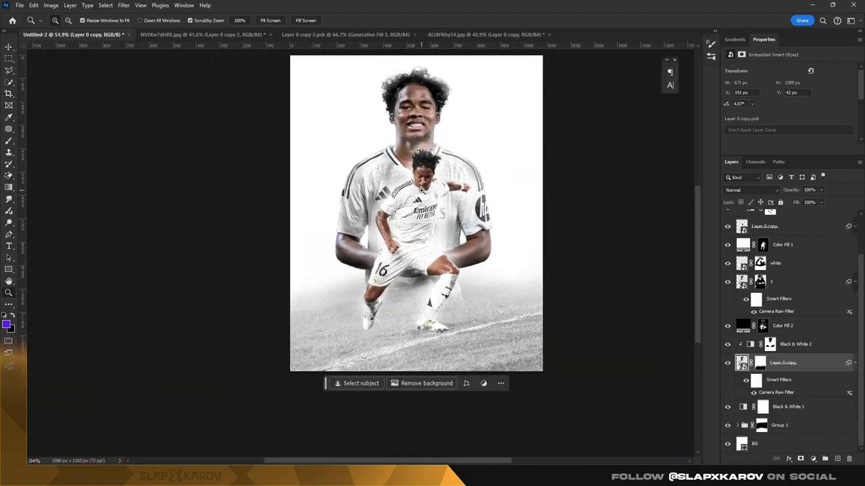
pyautogui.moveTo(534, 244); pyautogui.dragTo(543, 243)
pyautogui.click(762, 326)
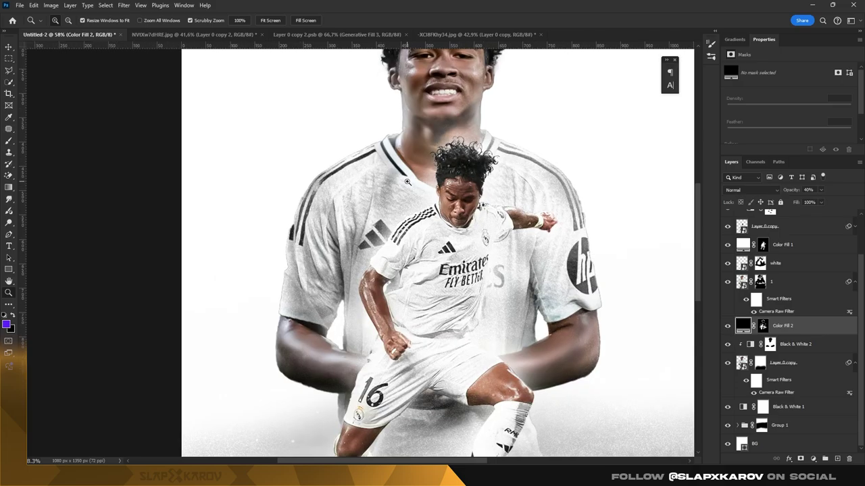
pyautogui.moveTo(382, 183); pyautogui.dragTo(433, 184)
pyautogui.rightClick(412, 224)
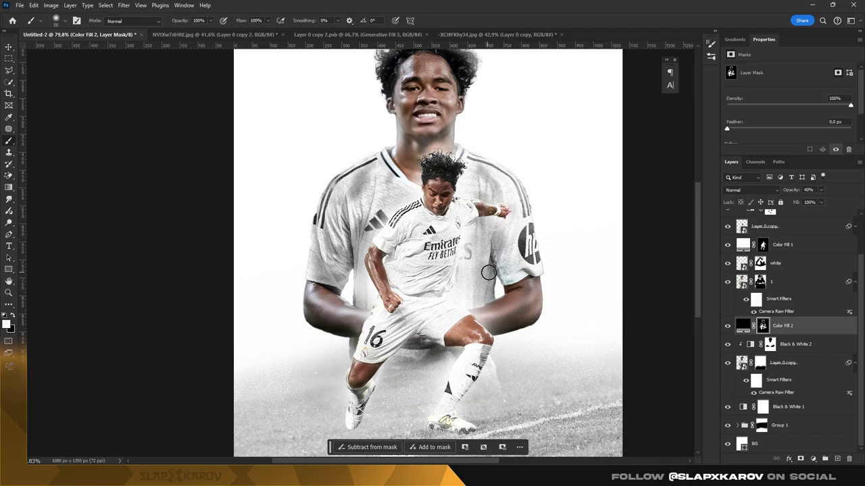
pyautogui.press('z')
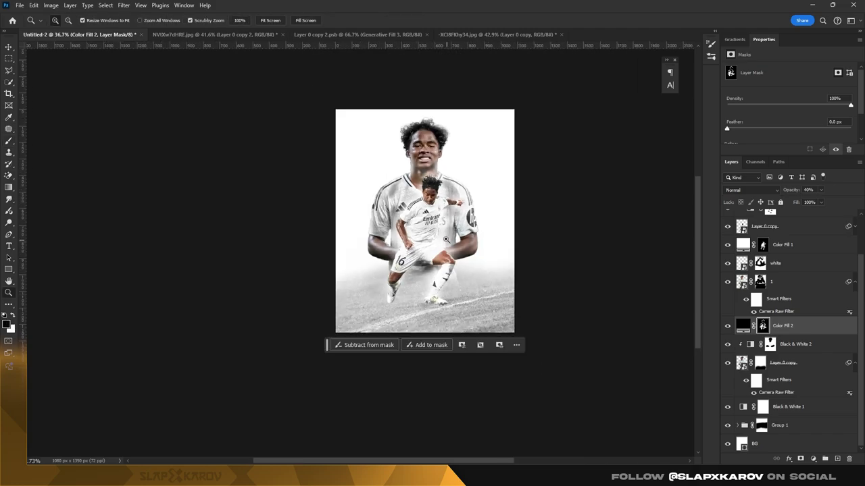
pyautogui.scroll(-3, 474, 192)
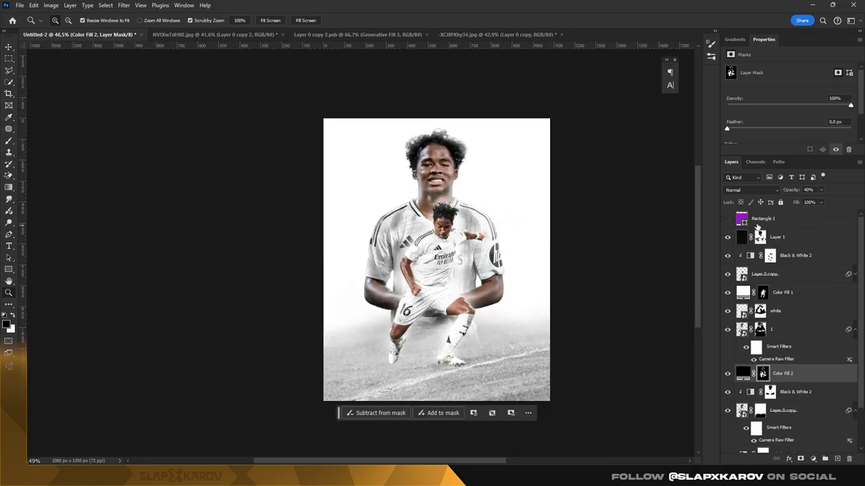
# Step: Briefly show, then hide, the purple rectangle layer
pyautogui.click(727, 219)
pyautogui.click(727, 219)
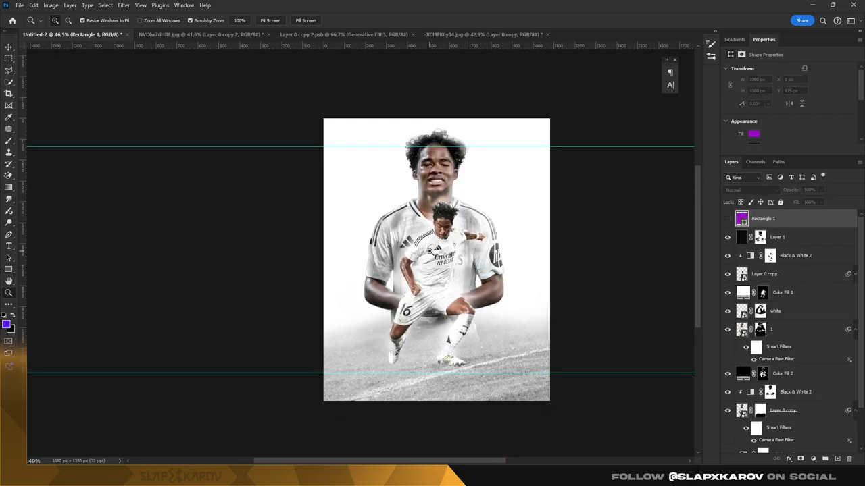
pyautogui.scroll(-2, 465, 264)
pyautogui.scroll(4, 464, 264)
pyautogui.scroll(-1, 465, 264)
# Step: Move the Layer 0 copy action player layer above Layer 1
pyautogui.press('v')
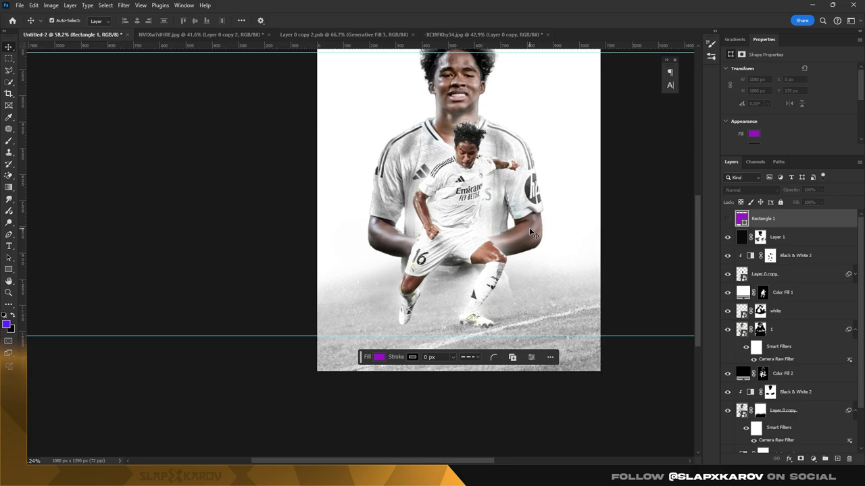
pyautogui.click(775, 311)
pyautogui.click(766, 329)
pyautogui.click(770, 274)
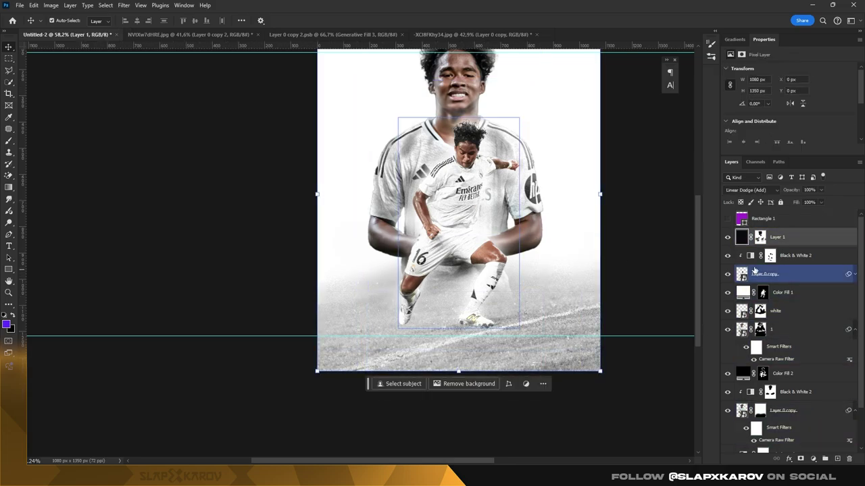
pyautogui.click(788, 237)
pyautogui.moveTo(784, 410); pyautogui.dragTo(770, 233)
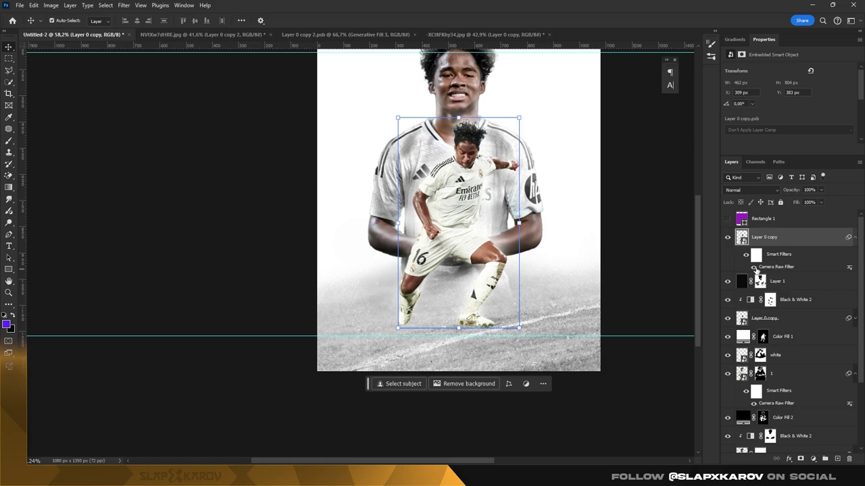
# Step: Duplicate the Camera Raw Filter onto the action player and toggle it to compare
pyautogui.click(787, 376)
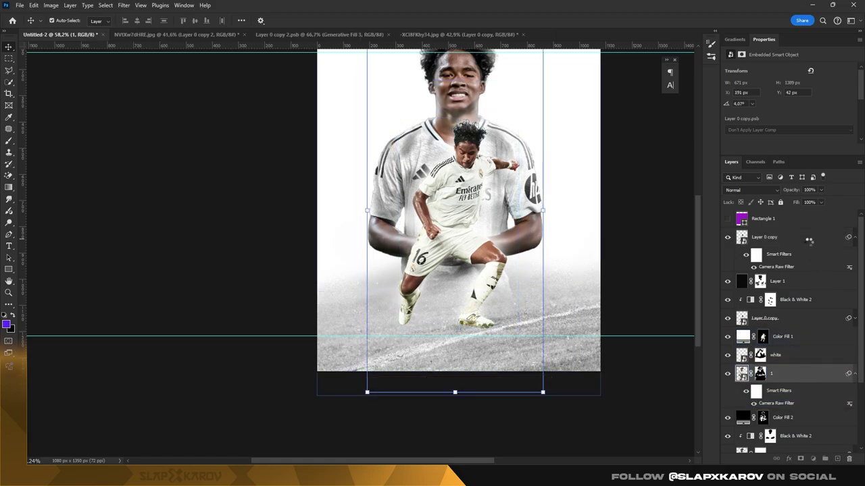
pyautogui.moveTo(801, 242); pyautogui.dragTo(805, 246)
pyautogui.press('z')
pyautogui.moveTo(469, 165); pyautogui.dragTo(520, 167)
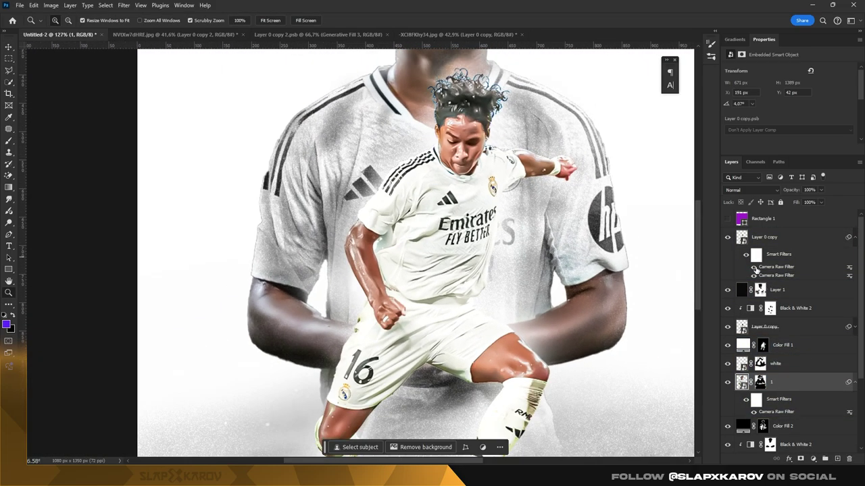
pyautogui.click(754, 269)
pyautogui.moveTo(520, 283)
pyautogui.mouseDown()
pyautogui.moveTo(474, 284)
pyautogui.moveTo(503, 283)
pyautogui.mouseUp()
pyautogui.click(754, 276)
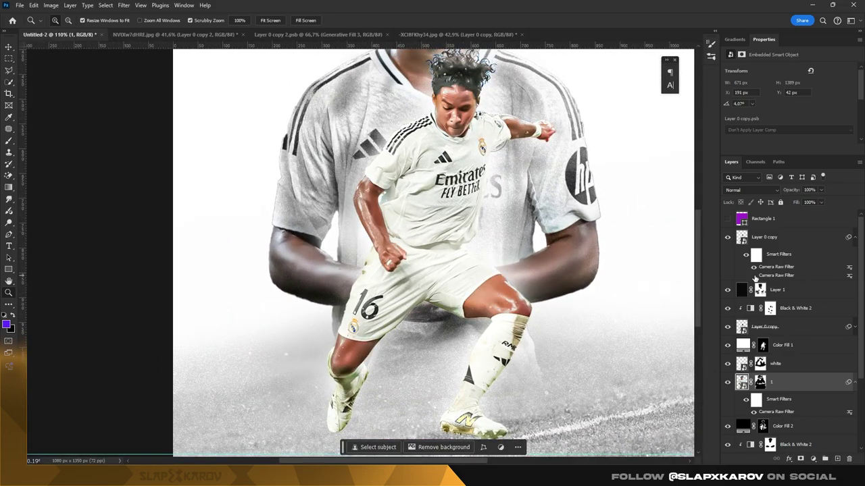
# Step: Toggle the player layer's visibility to compare, then add an Exposure adjustment layer
pyautogui.click(770, 237)
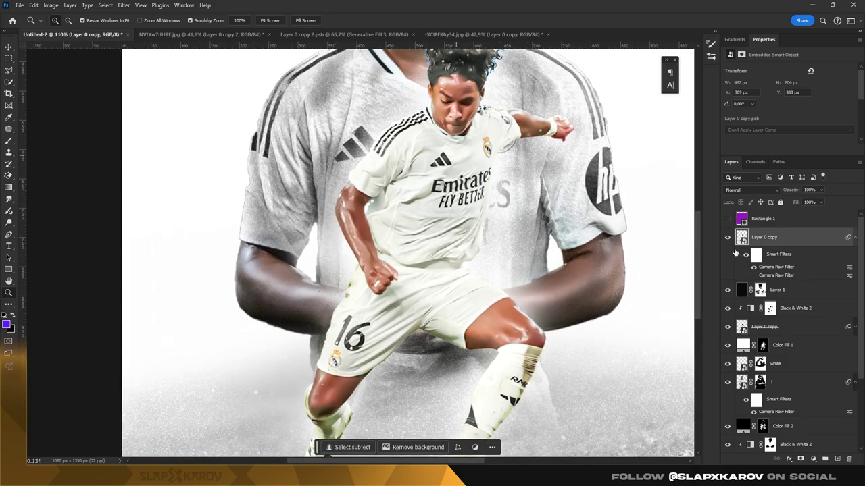
pyautogui.click(728, 237)
pyautogui.click(728, 238)
pyautogui.click(728, 237)
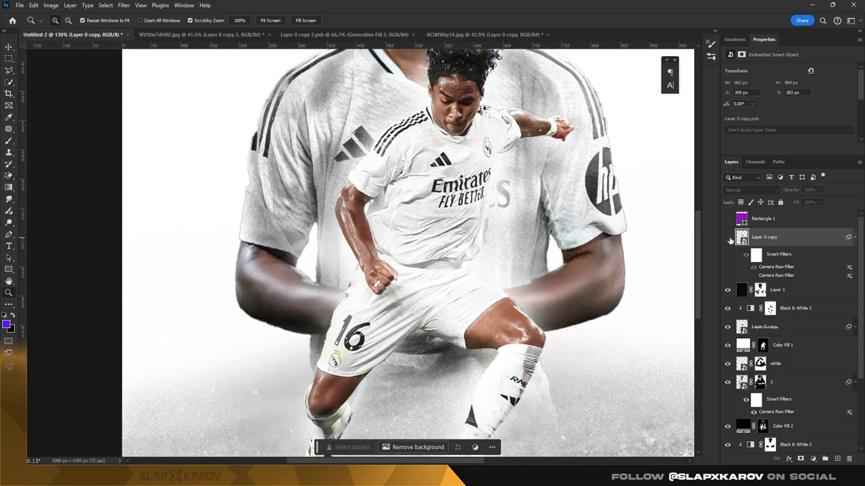
pyautogui.click(727, 237)
pyautogui.click(727, 237)
pyautogui.click(727, 237)
pyautogui.click(727, 237)
pyautogui.click(727, 237)
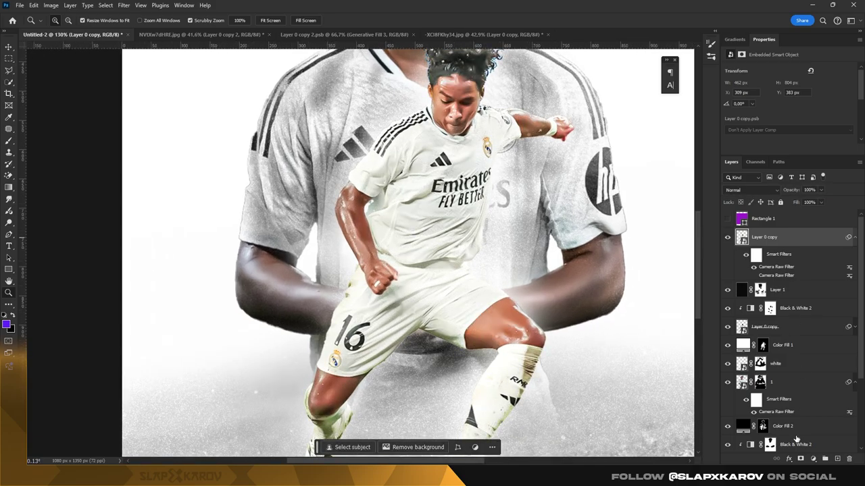
pyautogui.click(813, 459)
pyautogui.click(810, 353)
# Step: Delete the Exposure 1 adjustment layer
pyautogui.rightClick(764, 238)
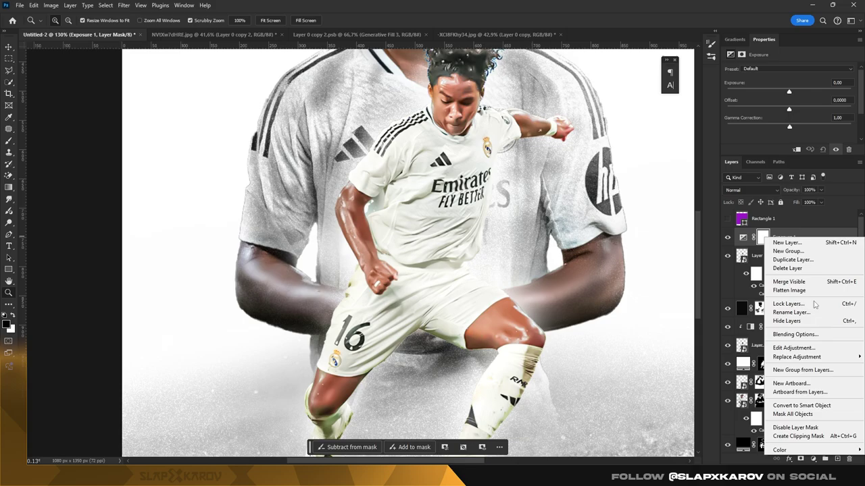
pyautogui.click(814, 427)
pyautogui.moveTo(789, 93)
pyautogui.mouseDown()
pyautogui.moveTo(777, 92)
pyautogui.moveTo(788, 108)
pyautogui.mouseUp()
pyautogui.moveTo(741, 241); pyautogui.dragTo(848, 459)
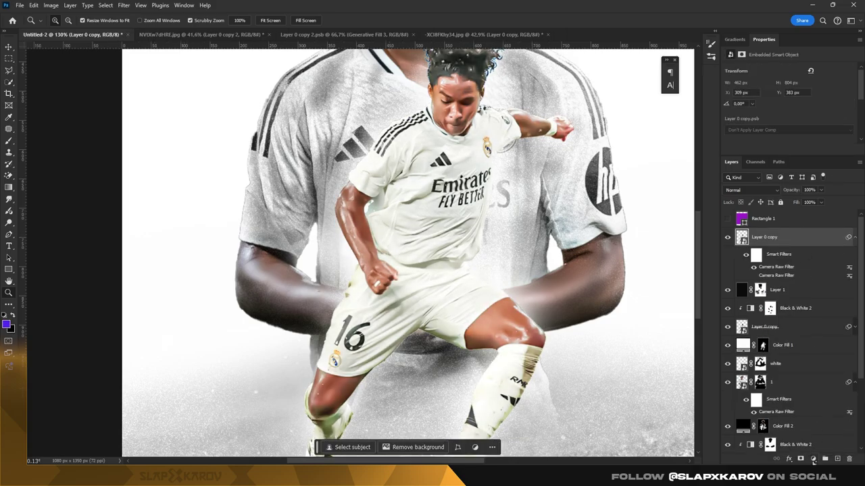
# Step: Add a Vibrance layer clipped to the action player, with Vibrance lowered to about -68
pyautogui.click(813, 459)
pyautogui.click(811, 362)
pyautogui.rightClick(815, 240)
pyautogui.click(814, 427)
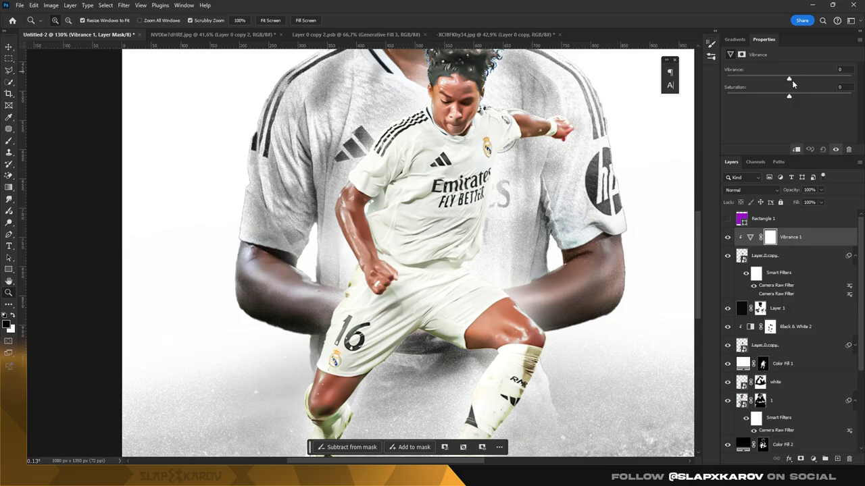
pyautogui.moveTo(788, 79); pyautogui.dragTo(723, 81)
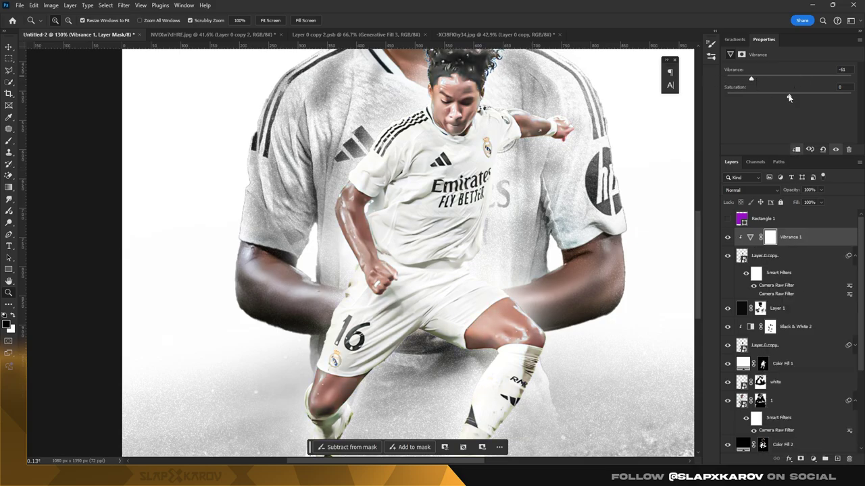
pyautogui.moveTo(753, 77); pyautogui.dragTo(747, 83)
# Step: Add a layer mask to Layer 0 copy, then target the Color Fill 1 mask
pyautogui.click(777, 256)
pyautogui.click(800, 459)
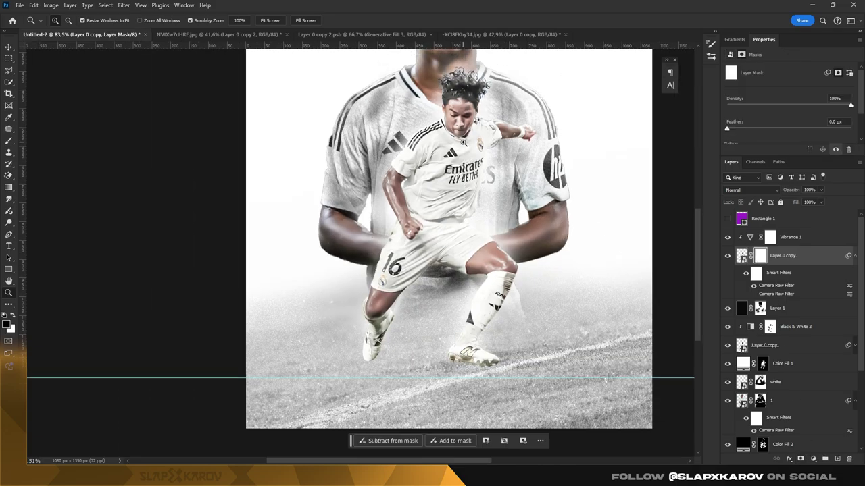
pyautogui.scroll(1, 426, 162)
pyautogui.scroll(1, 442, 186)
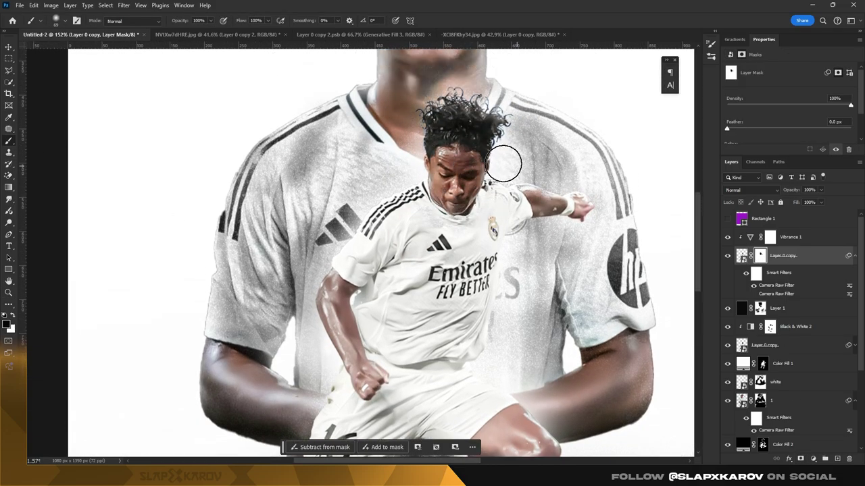
pyautogui.scroll(-1, 372, 280)
pyautogui.scroll(-1, 372, 273)
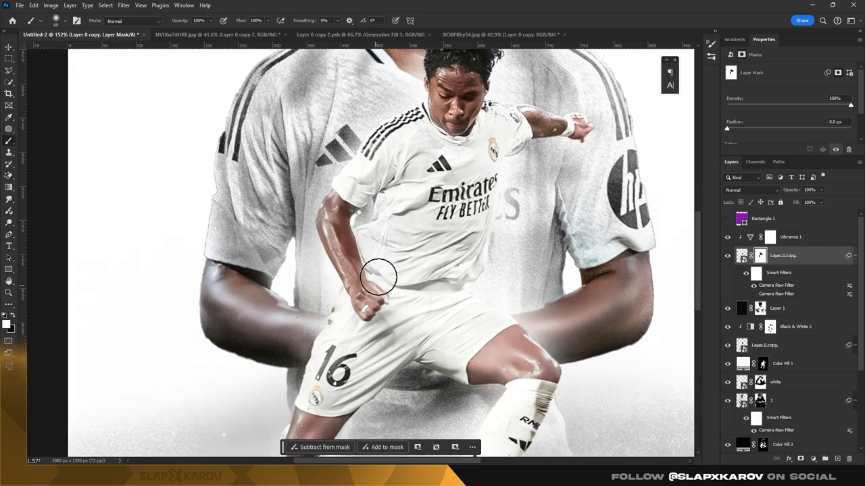
pyautogui.scroll(-1, 377, 289)
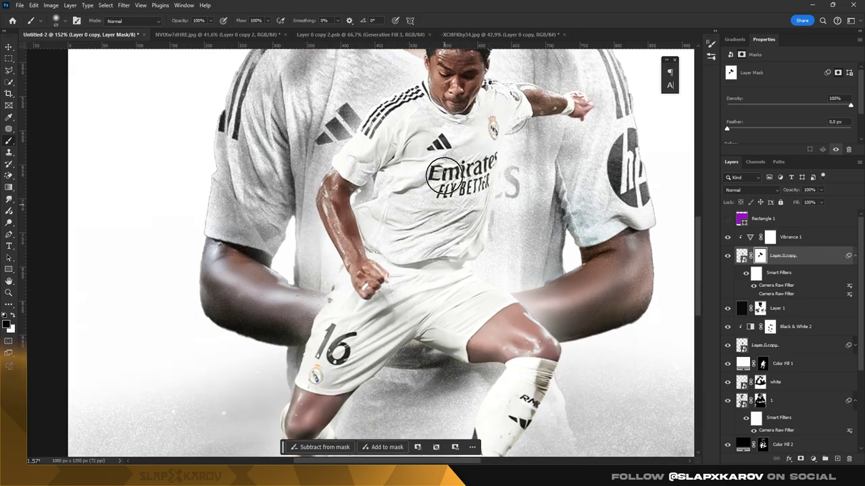
pyautogui.scroll(-1, 524, 280)
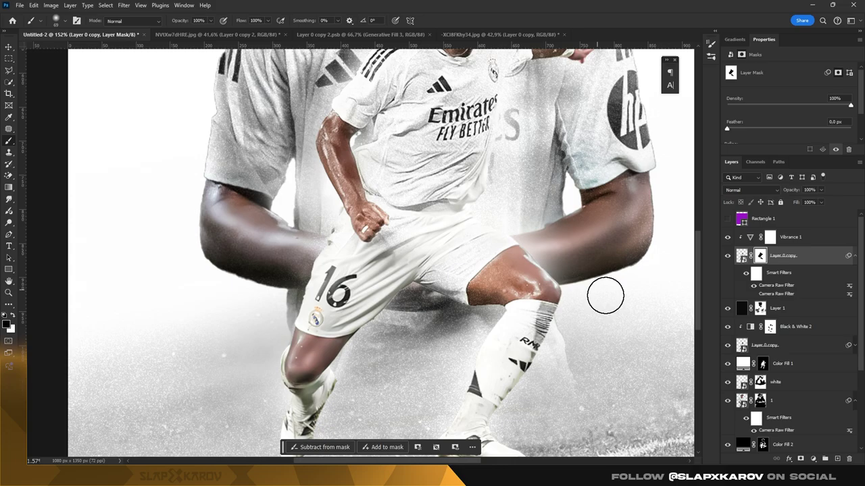
pyautogui.scroll(-1, 487, 331)
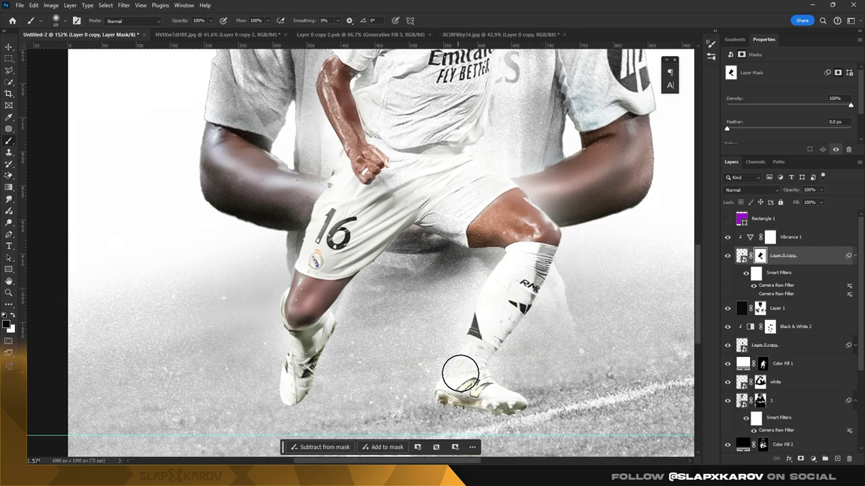
pyautogui.scroll(-1, 345, 271)
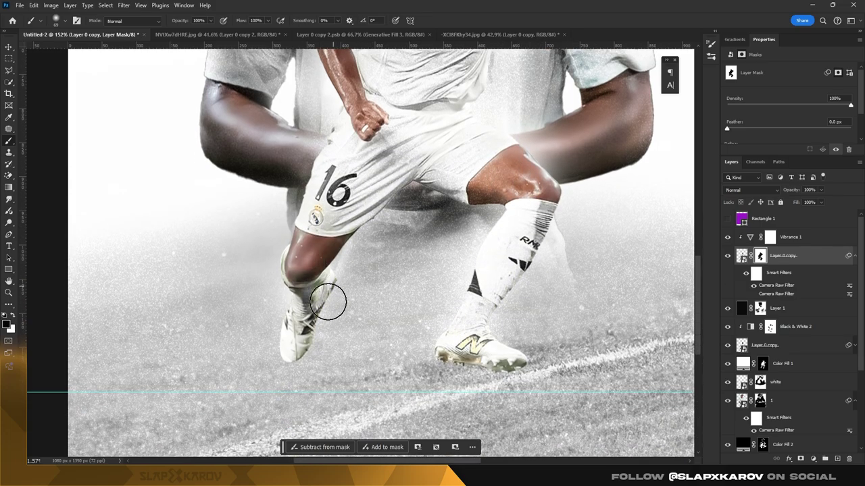
pyautogui.scroll(1, 405, 308)
pyautogui.scroll(1, 315, 218)
pyautogui.scroll(2, 476, 211)
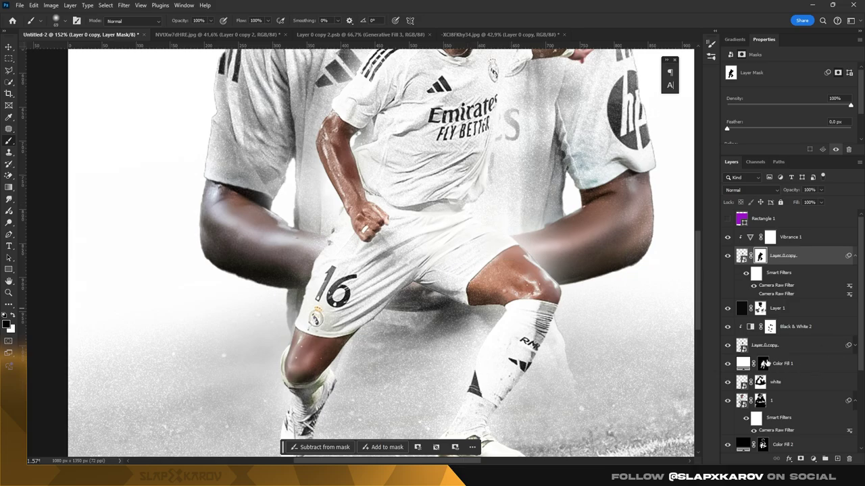
pyautogui.click(764, 364)
# Step: Paint white glow over the inner left forearm and into the gap between the player's legs
pyautogui.moveTo(244, 244); pyautogui.dragTo(304, 277)
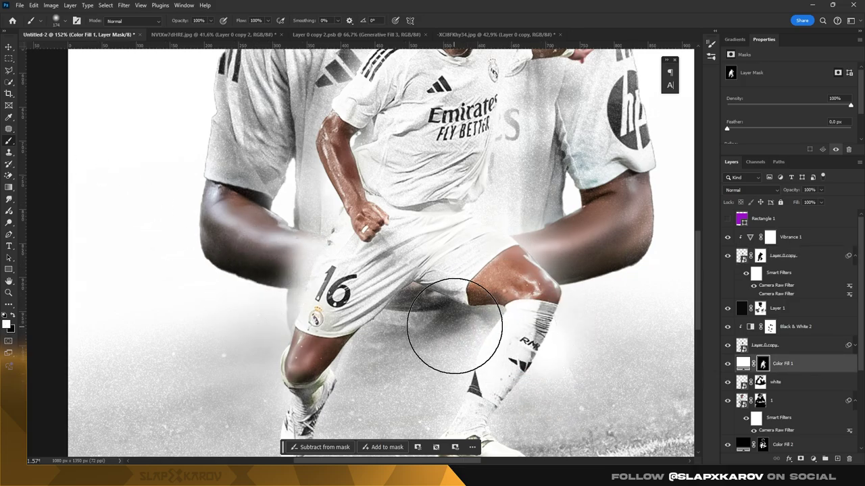
pyautogui.scroll(-2, 481, 265)
pyautogui.press('[')
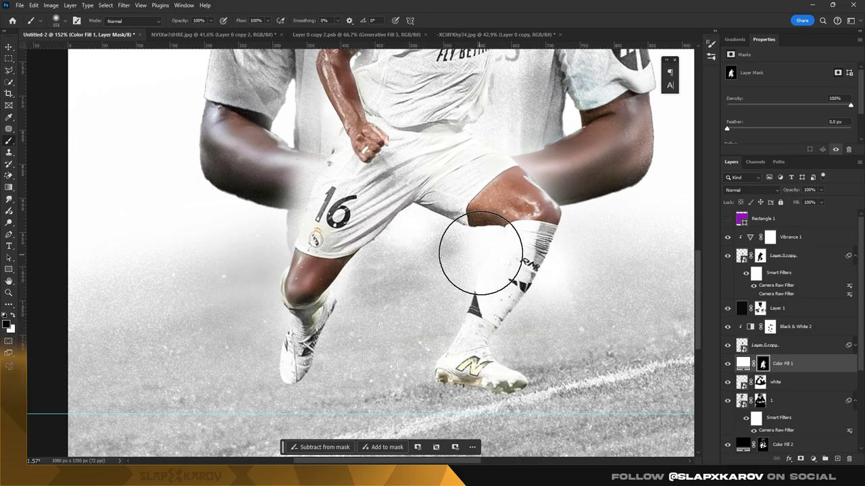
pyautogui.moveTo(453, 261)
pyautogui.mouseDown()
pyautogui.moveTo(414, 261)
pyautogui.moveTo(386, 223)
pyautogui.mouseUp()
pyautogui.press('x')
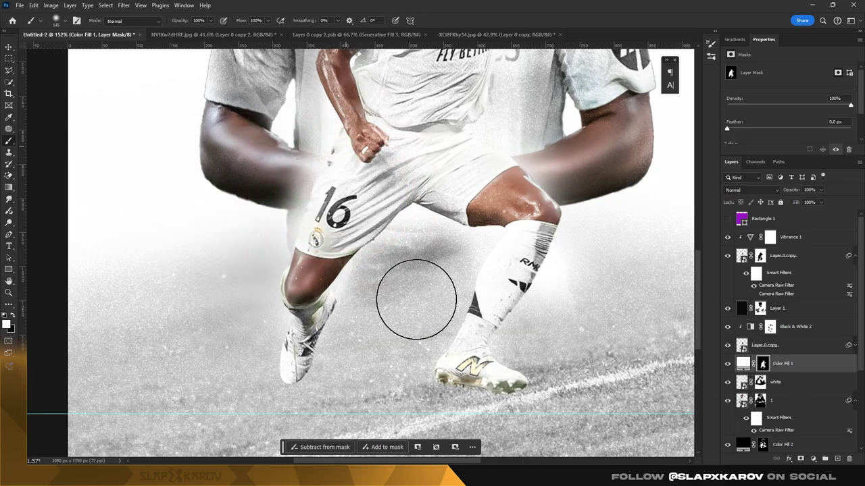
# Step: Spread soft glow around the portrait's right arm
pyautogui.scroll(2, 502, 250)
pyautogui.press('z')
pyautogui.keyDown('alt'); pyautogui.scroll(-4, 428, 182); pyautogui.keyUp('alt')
pyautogui.scroll(5, 494, 178)
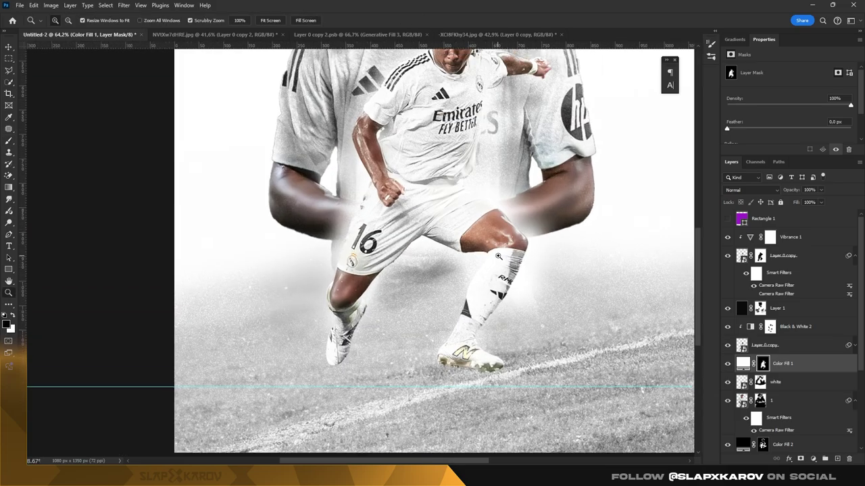
pyautogui.moveTo(455, 198); pyautogui.dragTo(561, 169)
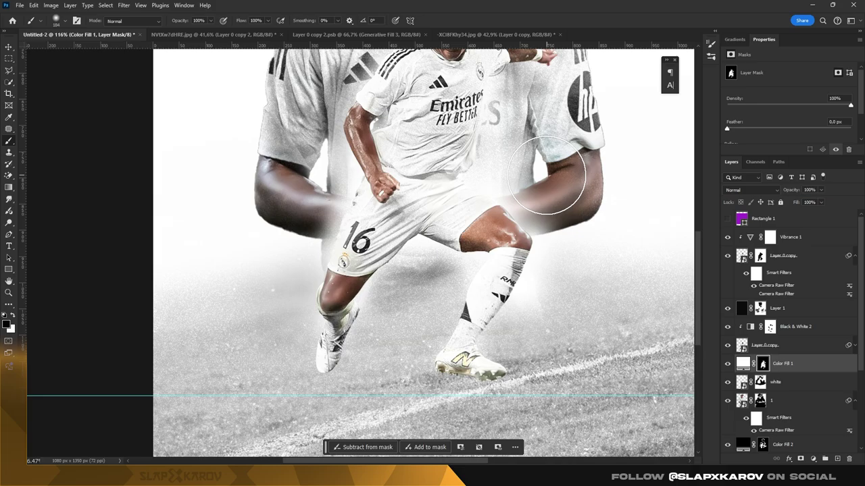
pyautogui.press('z')
pyautogui.keyDown('alt'); pyautogui.scroll(-3, 479, 125); pyautogui.keyUp('alt')
pyautogui.keyDown('alt'); pyautogui.scroll(-3, 479, 125); pyautogui.keyUp('alt')
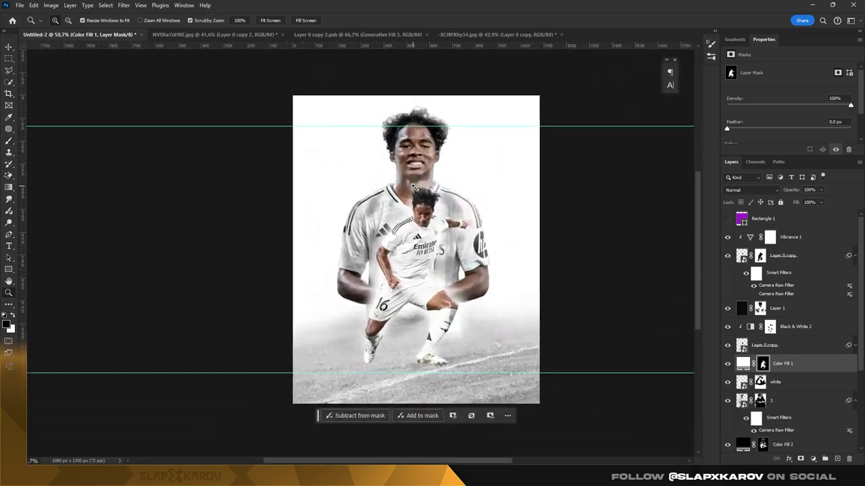
pyautogui.keyDown('alt'); pyautogui.scroll(6, 471, 196); pyautogui.keyUp('alt')
pyautogui.click(9, 141)
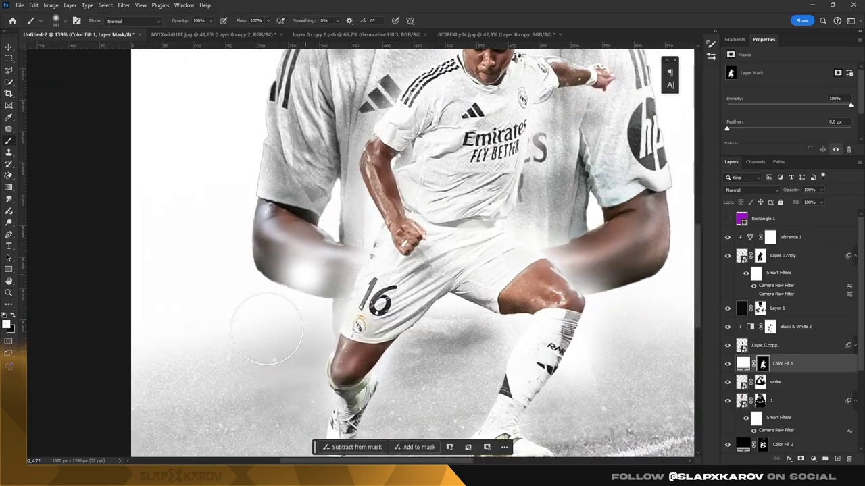
pyautogui.keyDown('alt'); pyautogui.scroll(-4, 301, 269); pyautogui.keyUp('alt')
# Step: Select layer 1, enlarge the brush, and zoom to review the whole poster
pyautogui.press('v')
pyautogui.click(379, 296)
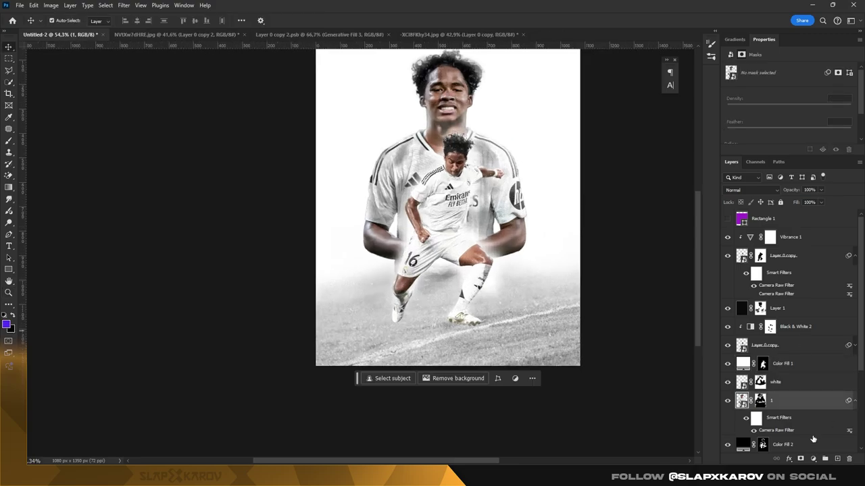
pyautogui.press(']')
pyautogui.press(']')
pyautogui.press(']')
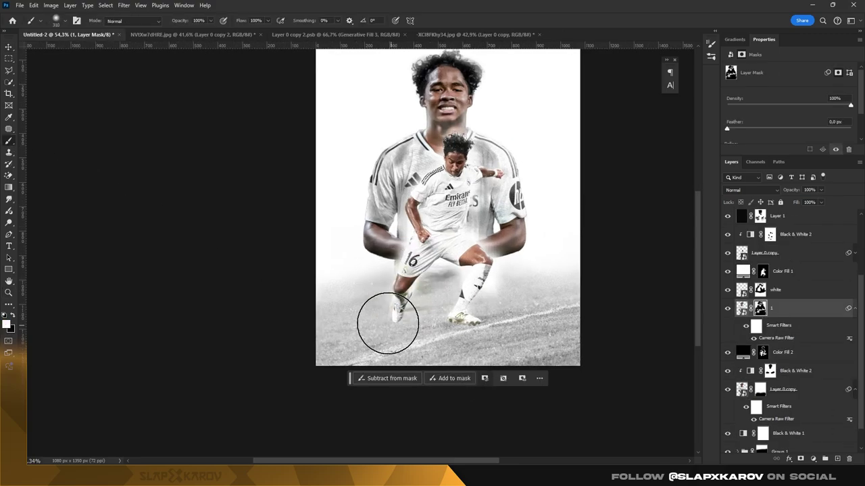
pyautogui.press('z')
pyautogui.moveTo(480, 292); pyautogui.dragTo(752, 337)
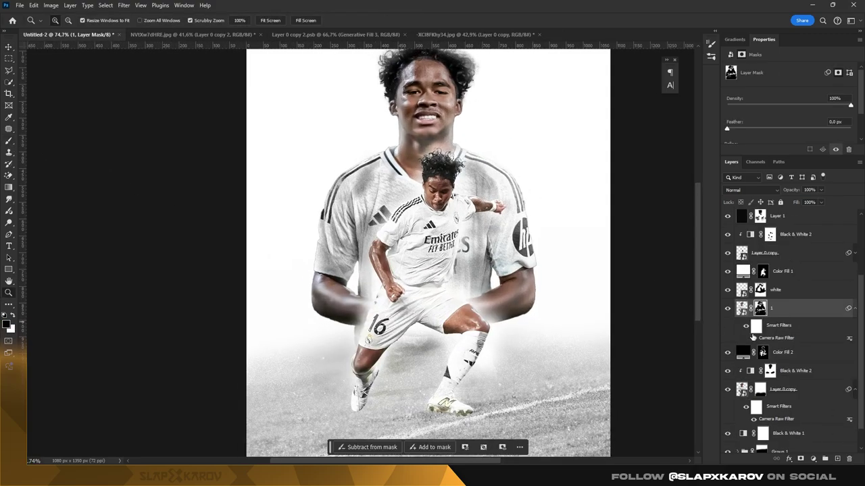
pyautogui.moveTo(644, 346); pyautogui.dragTo(490, 187)
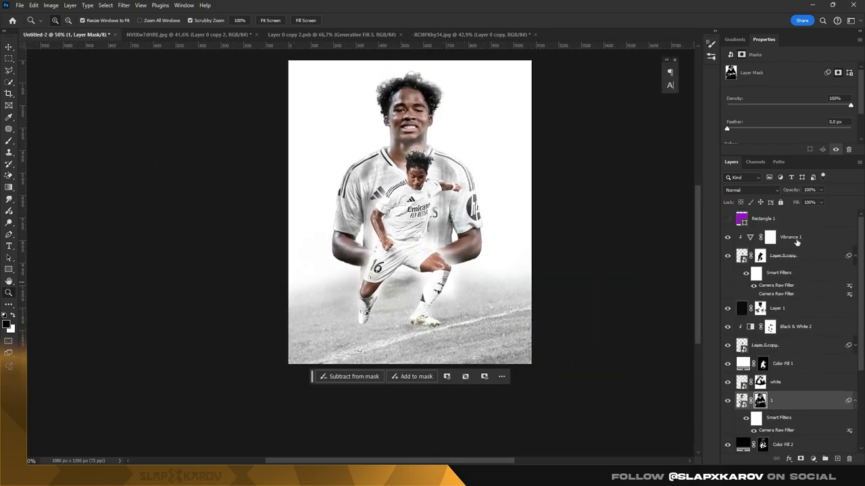
# Step: Add a new Layer 2 on top and choose the Hard Round brush
pyautogui.click(838, 459)
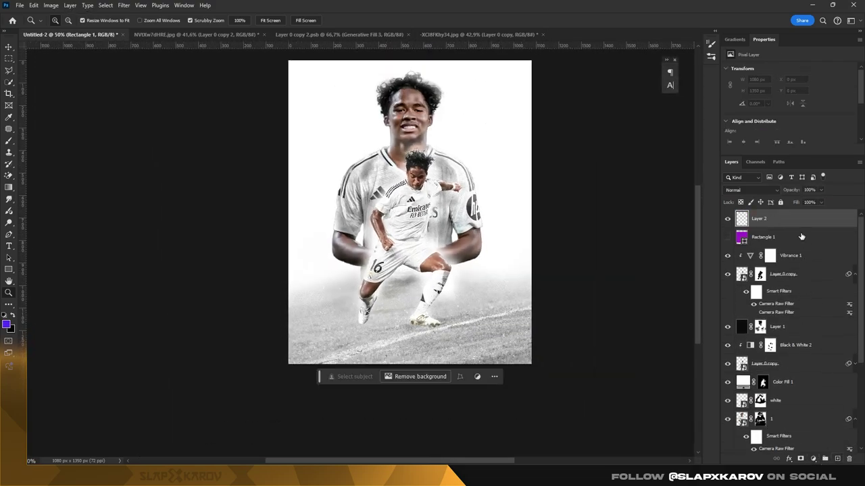
pyautogui.press('b')
pyautogui.rightClick(438, 302)
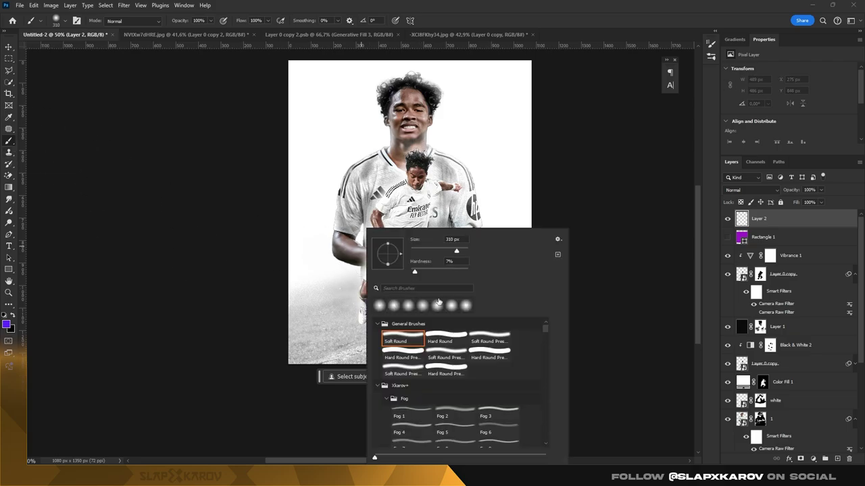
pyautogui.doubleClick(440, 340)
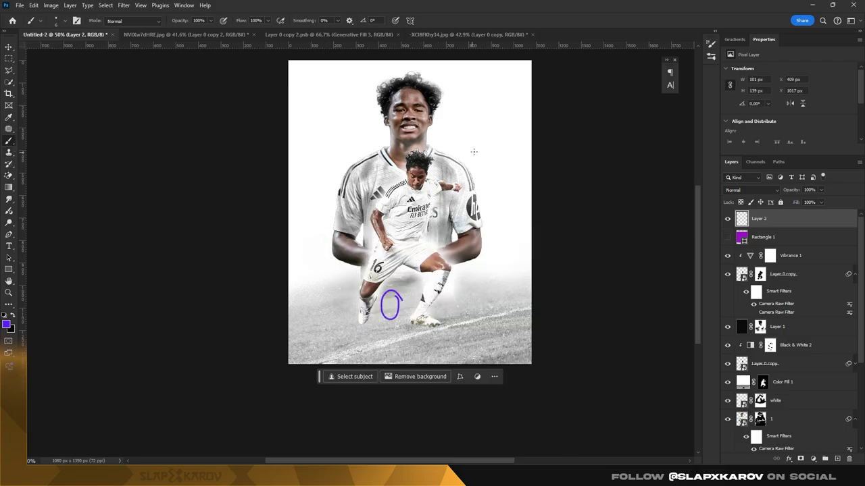
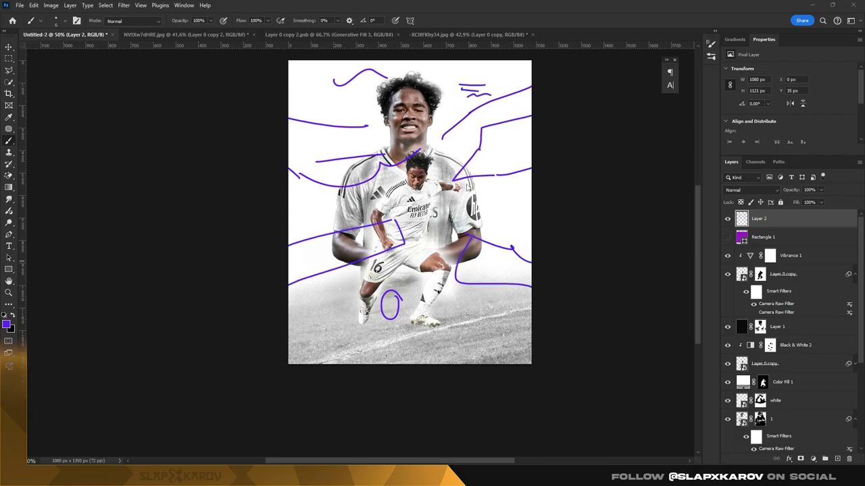
# Step: Hide Layer 2's purple strokes in the poster
pyautogui.click(727, 218)
pyautogui.press('z')
pyautogui.scroll(2, 410, 242)
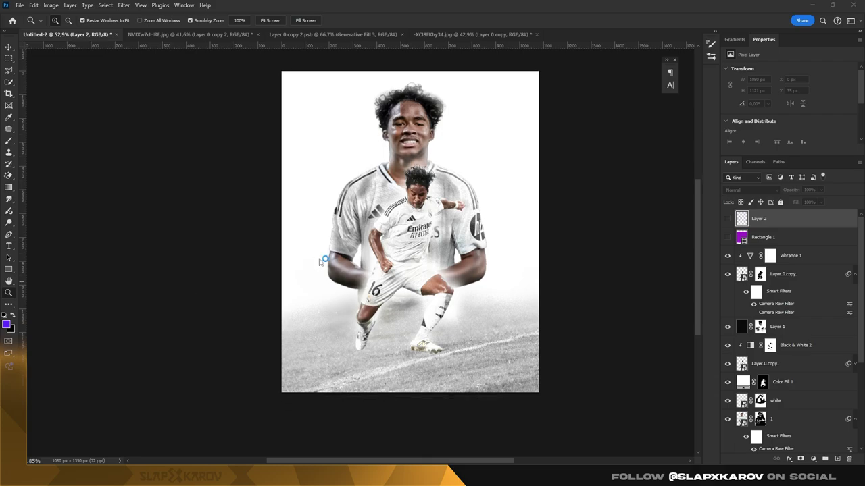
# Step: Copy the ball layer from the Toni Kross poster into Untitled-2, below Rectangle 1
pyautogui.hotkey('ctrl', 'shift', 'Tab')
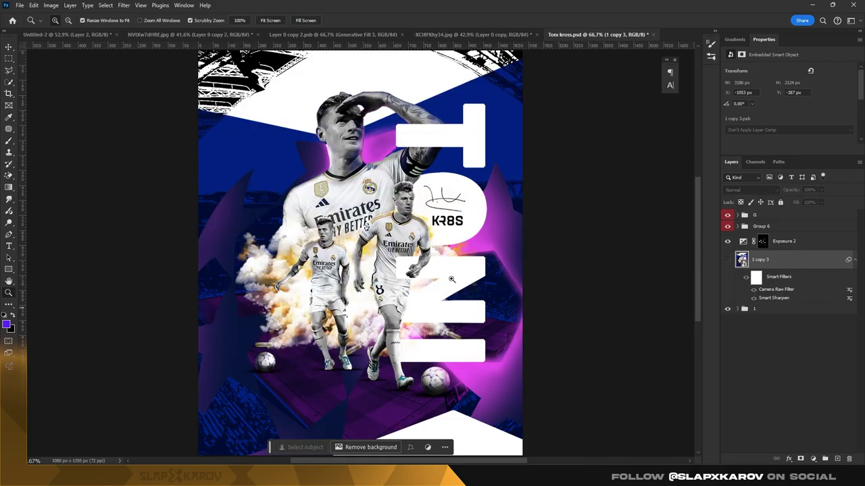
pyautogui.scroll(-2, 550, 237)
pyautogui.click(730, 427)
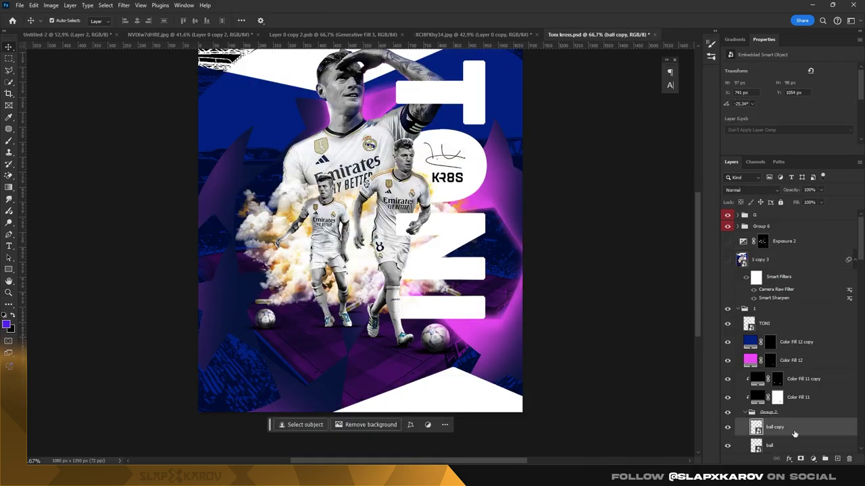
pyautogui.moveTo(795, 434); pyautogui.dragTo(407, 342)
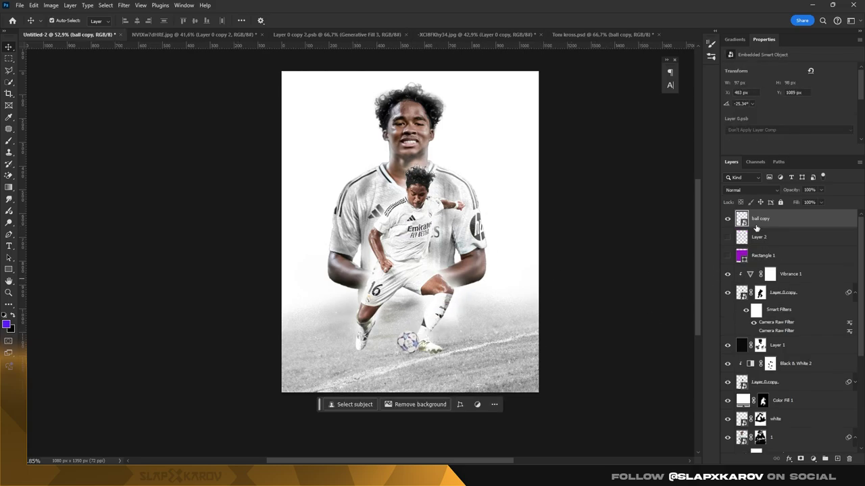
pyautogui.moveTo(756, 230); pyautogui.dragTo(756, 264)
# Step: Scale up the ball at the player's feet, then bring up the original match photo
pyautogui.hotkey('ctrl', 't')
pyautogui.moveTo(397, 333)
pyautogui.mouseDown()
pyautogui.moveTo(383, 337)
pyautogui.moveTo(411, 333)
pyautogui.mouseUp()
pyautogui.press('Return')
pyautogui.scroll(5, 409, 288)
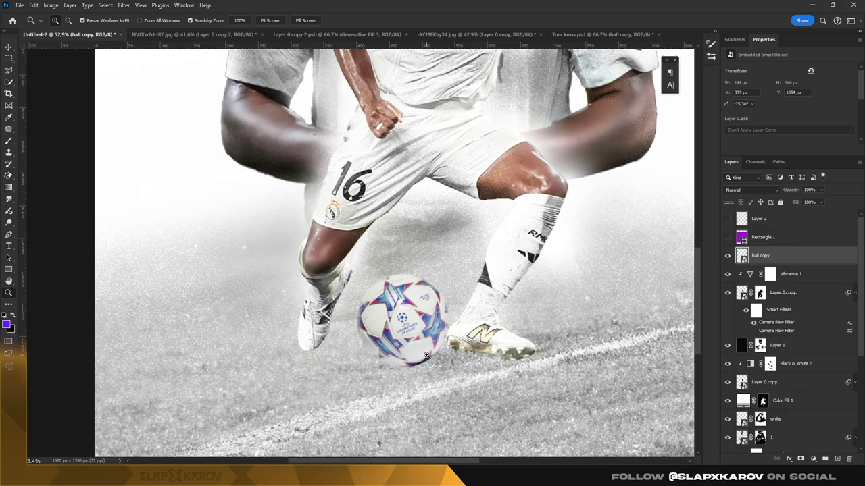
pyautogui.click(193, 34)
# Step: Show Layer 0 in the match photo and zoom in on its ball for reference
pyautogui.click(728, 255)
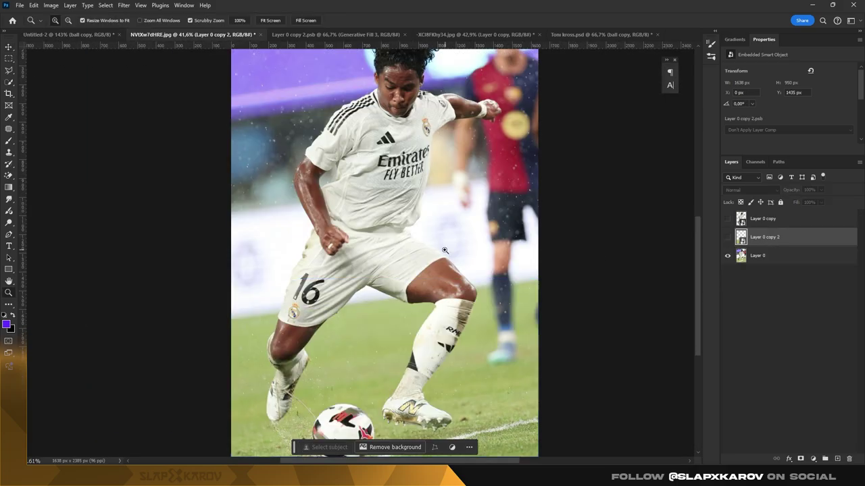
pyautogui.press('z')
pyautogui.click(409, 326)
# Step: Move the poster's ball under the player's feet and shrink it slightly
pyautogui.click(68, 34)
pyautogui.hotkey('ctrl', 't')
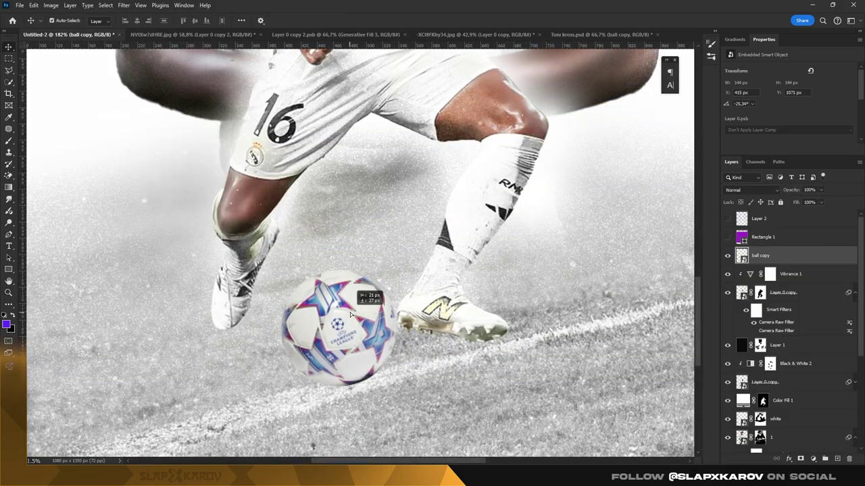
pyautogui.moveTo(314, 253); pyautogui.dragTo(286, 269)
pyautogui.moveTo(365, 247); pyautogui.dragTo(352, 259)
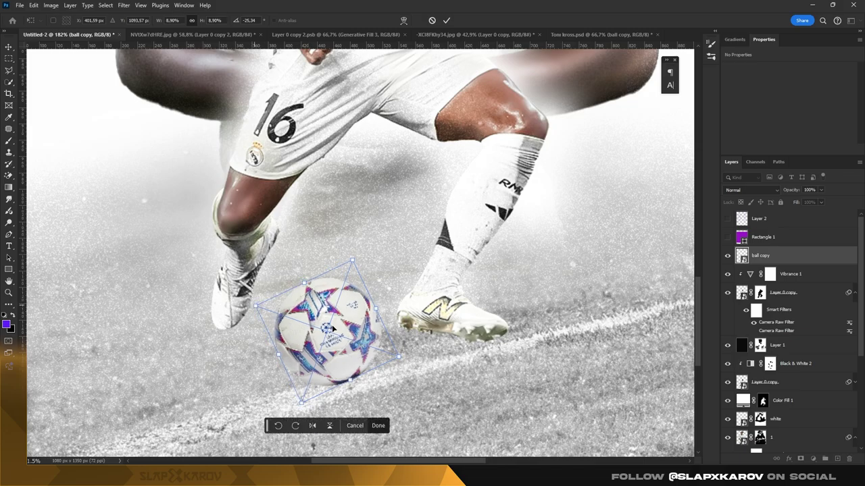
pyautogui.press('Return')
pyautogui.hotkey('ctrl', '-')
# Step: Add a black Solid Color fill whose mask is hidden and based on the ball selection
pyautogui.click(825, 458)
pyautogui.click(808, 304)
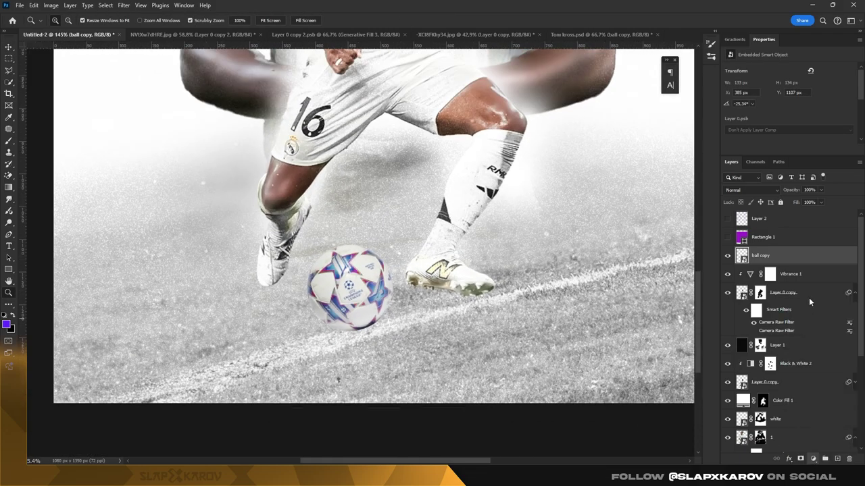
pyautogui.press('Return')
pyautogui.click(760, 274)
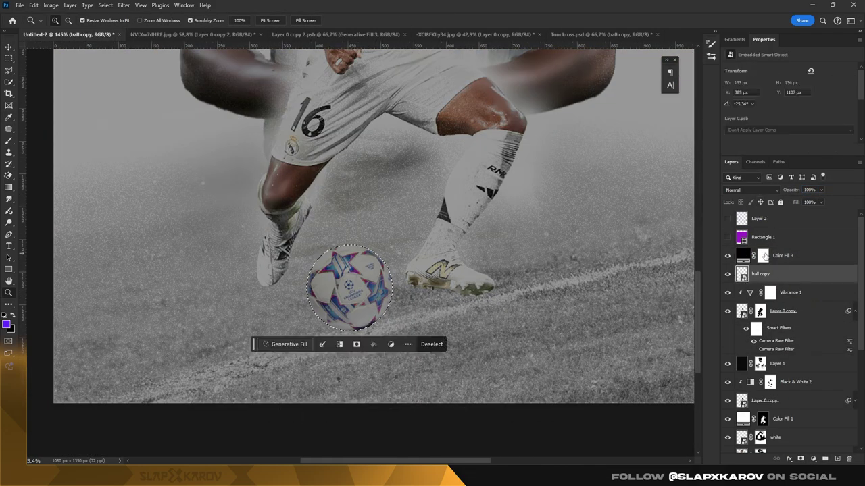
pyautogui.click(763, 255)
pyautogui.hotkey('ctrl', 'i')
# Step: Paint on the fill's mask around the ball with a larger soft brush, then deselect
pyautogui.keyDown('ctrl'); pyautogui.click(741, 274); pyautogui.keyUp('ctrl')
pyautogui.scroll(2, 349, 271)
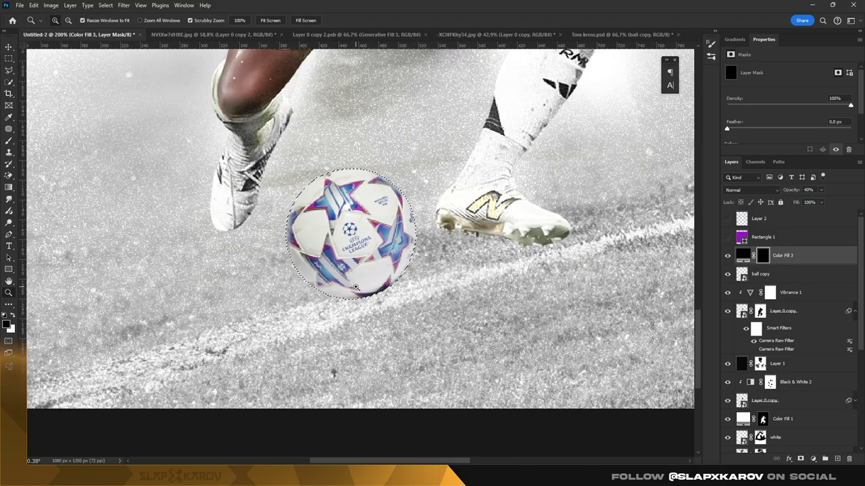
pyautogui.press('b')
pyautogui.rightClick(309, 185)
pyautogui.scroll(-2, 273, 235)
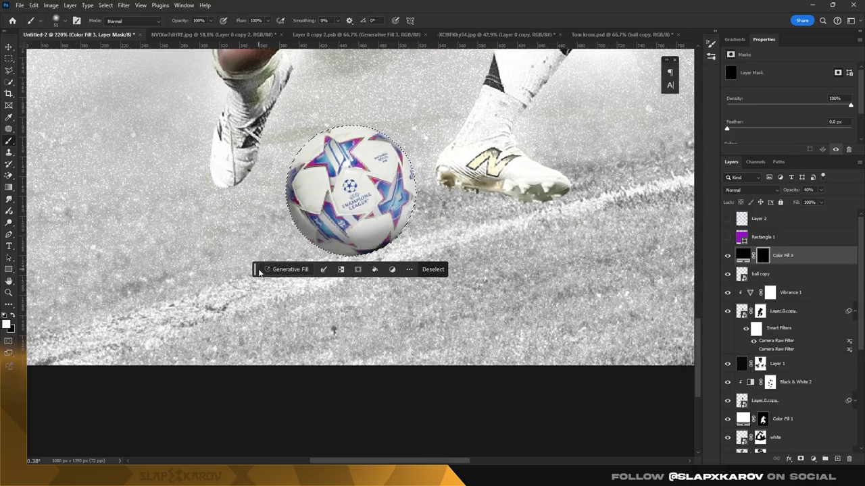
pyautogui.hotkey('ctrl', 'd')
pyautogui.scroll(-3, 337, 215)
# Step: Enlarge the ball copy layer slightly
pyautogui.hotkey('alt', '[')
pyautogui.hotkey('ctrl', 't')
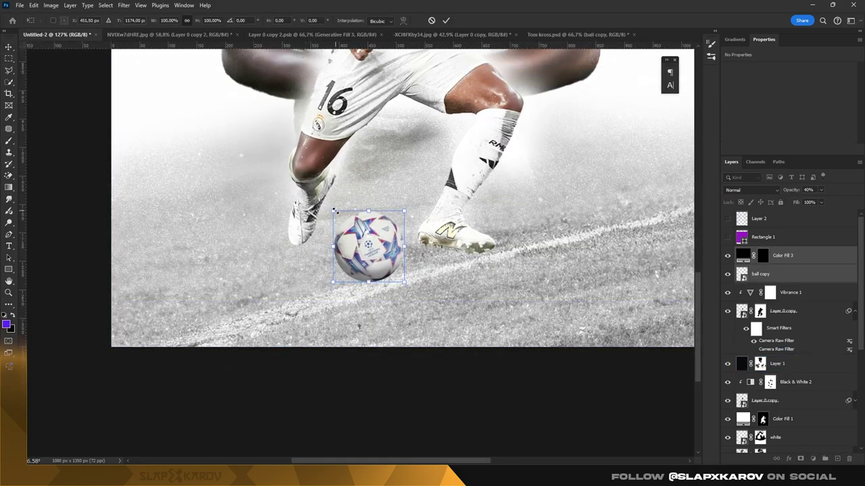
pyautogui.moveTo(332, 210); pyautogui.dragTo(333, 211)
pyautogui.press('Return')
pyautogui.press('Return')
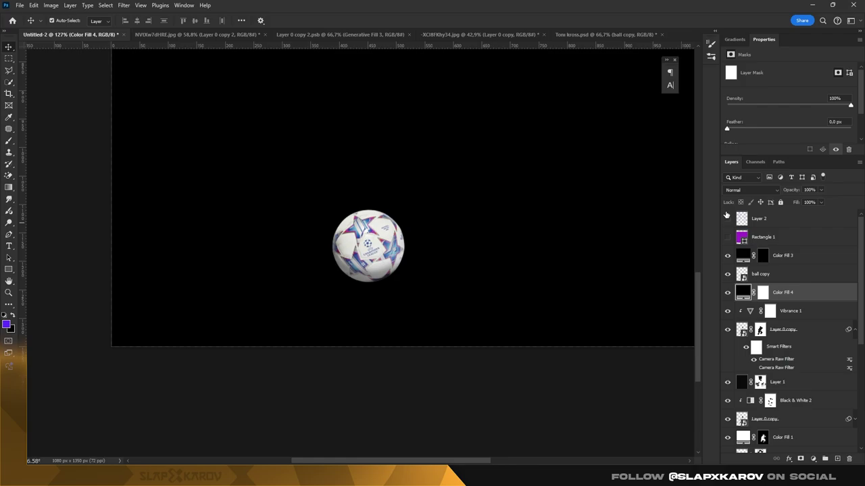
# Step: Replace Color Fill 4 with an Exposure adjustment: exposure -0.07, offset -0.0673, gamma 0.56
pyautogui.click(762, 293)
pyautogui.press('Delete')
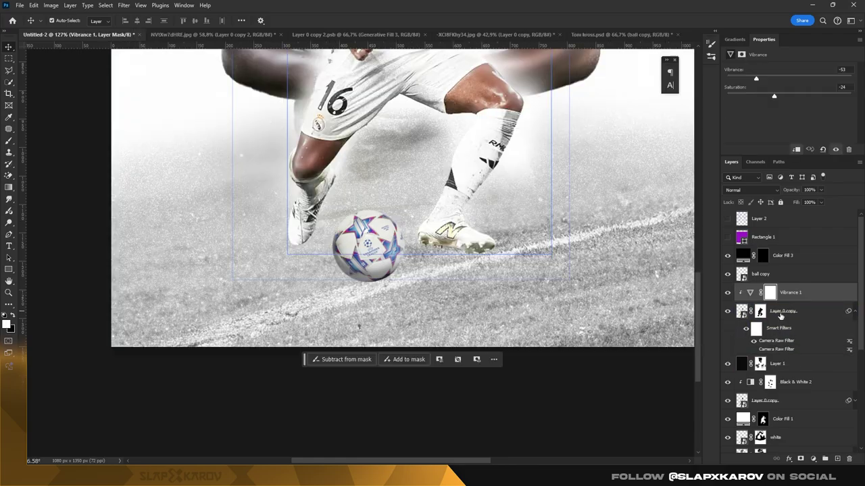
pyautogui.click(825, 459)
pyautogui.click(804, 353)
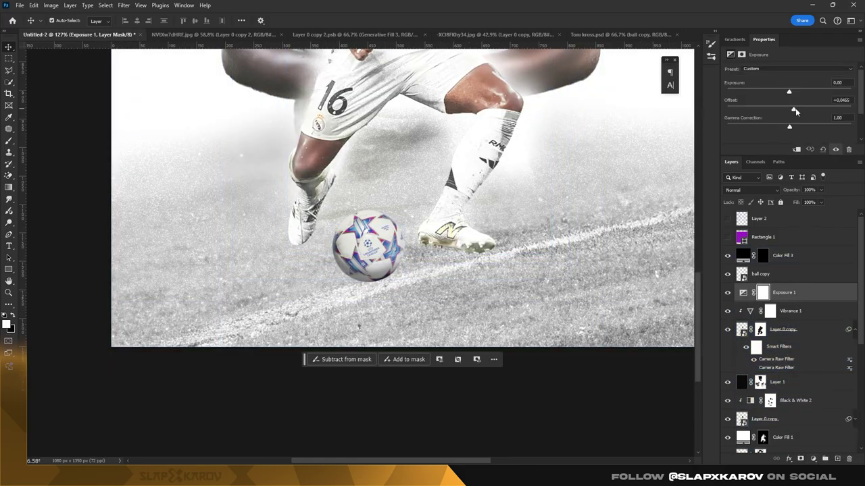
pyautogui.moveTo(788, 108)
pyautogui.mouseDown()
pyautogui.moveTo(780, 109)
pyautogui.moveTo(822, 126)
pyautogui.mouseUp()
pyautogui.moveTo(789, 91); pyautogui.dragTo(782, 110)
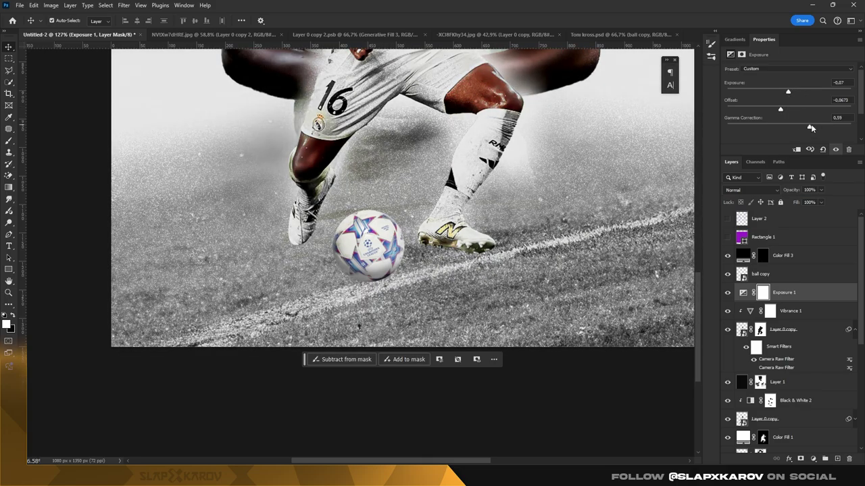
# Step: Invert the Exposure mask to black, set a flat soft brush, and move the layer below Black & White 1
pyautogui.hotkey('ctrl', 'i')
pyautogui.press('b')
pyautogui.scroll(2, 352, 271)
pyautogui.scroll(1, 342, 261)
pyautogui.rightClick(343, 261)
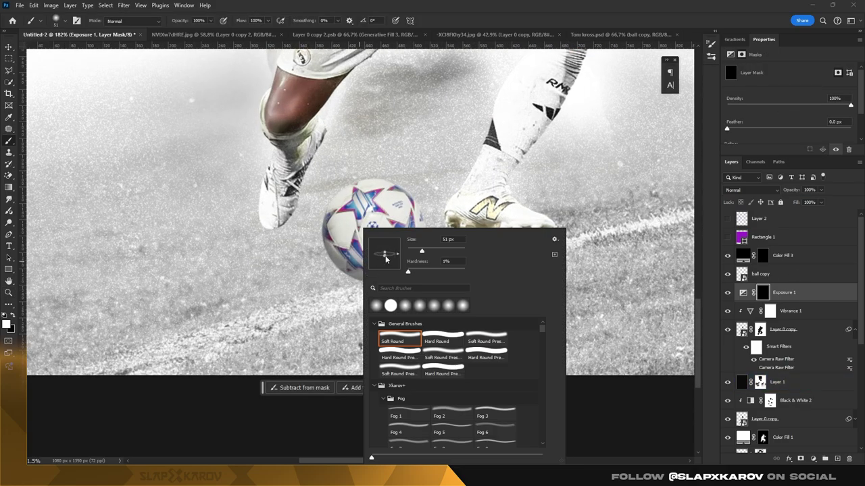
pyautogui.press('Return')
pyautogui.keyDown('alt'); pyautogui.rightClick(265, 298); pyautogui.keyUp('alt')
pyautogui.rightClick(317, 264)
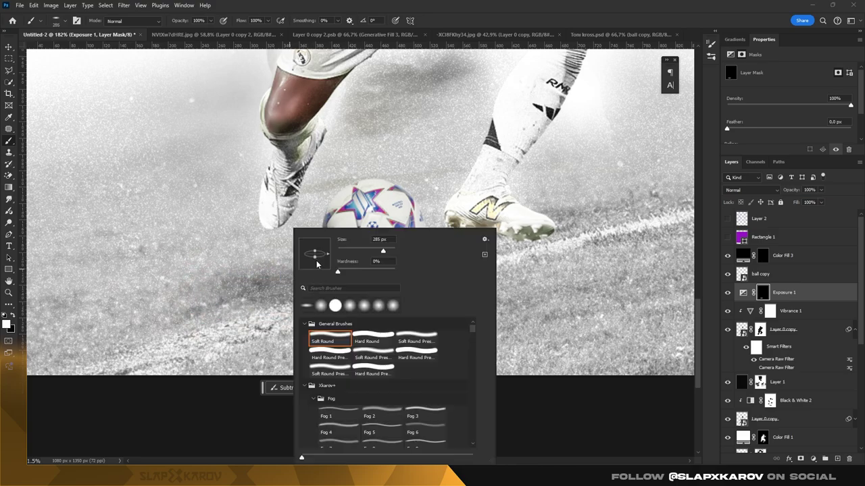
pyautogui.press('Return')
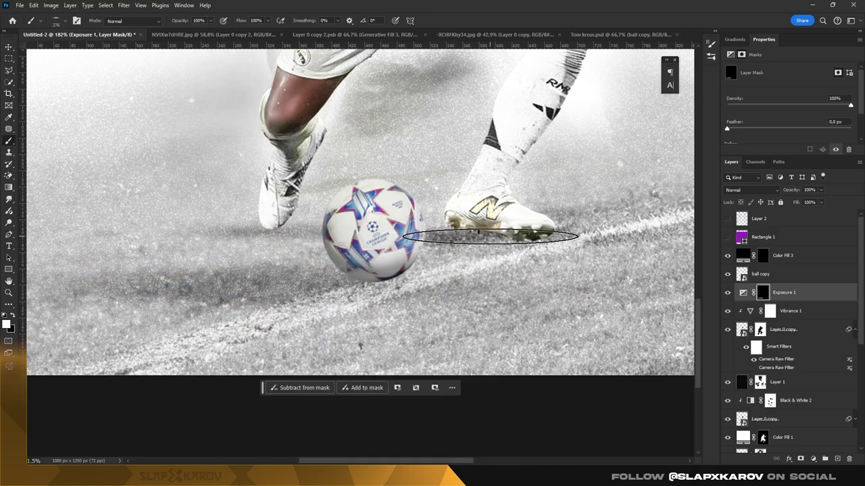
pyautogui.moveTo(792, 299); pyautogui.dragTo(815, 399)
# Step: Zoom out to check the poster and return to painting on the Exposure mask
pyautogui.press('z')
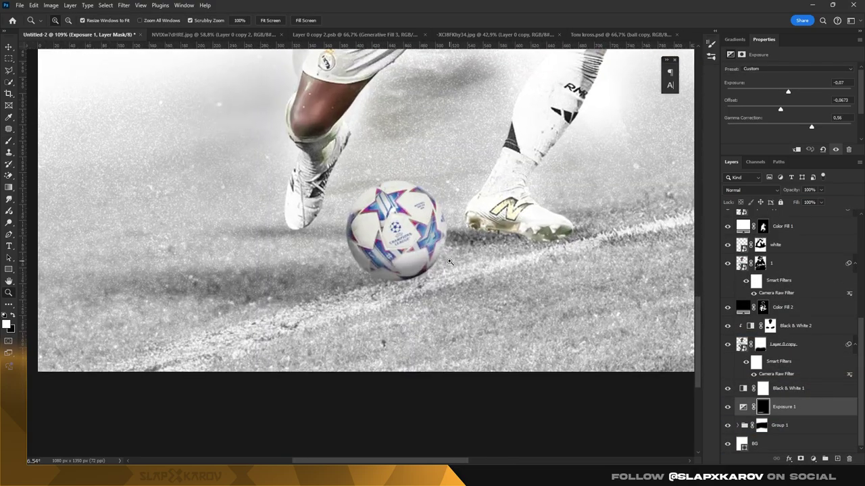
pyautogui.click(14, 139)
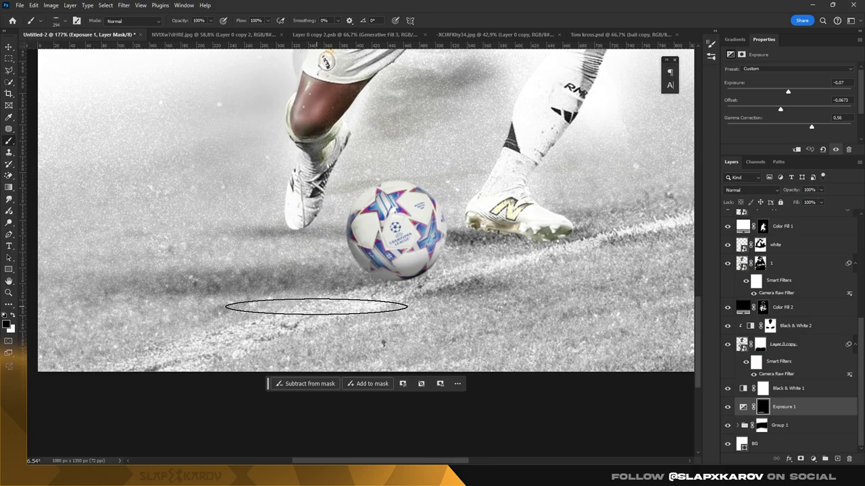
pyautogui.press('z')
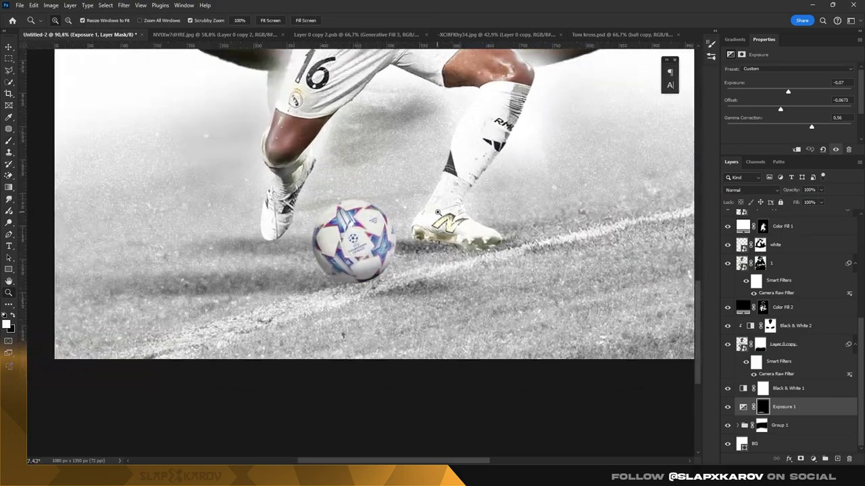
pyautogui.click(9, 142)
pyautogui.rightClick(495, 231)
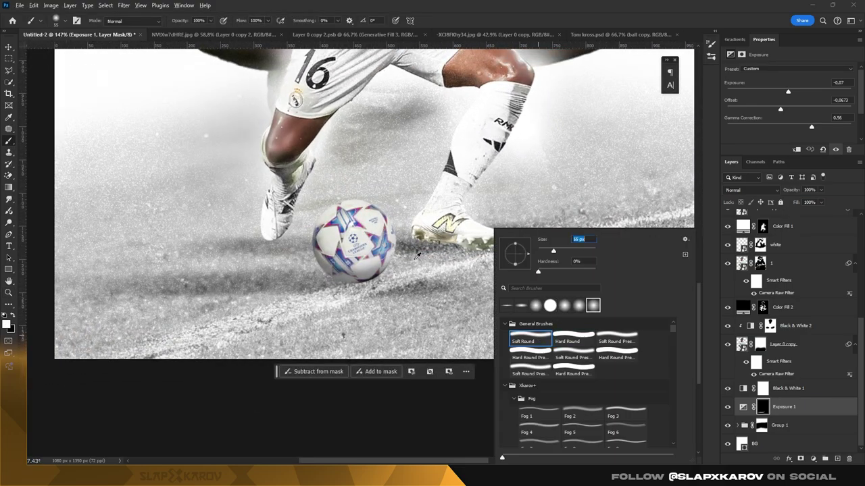
pyautogui.press('Escape')
pyautogui.rightClick(491, 229)
pyautogui.press('Escape')
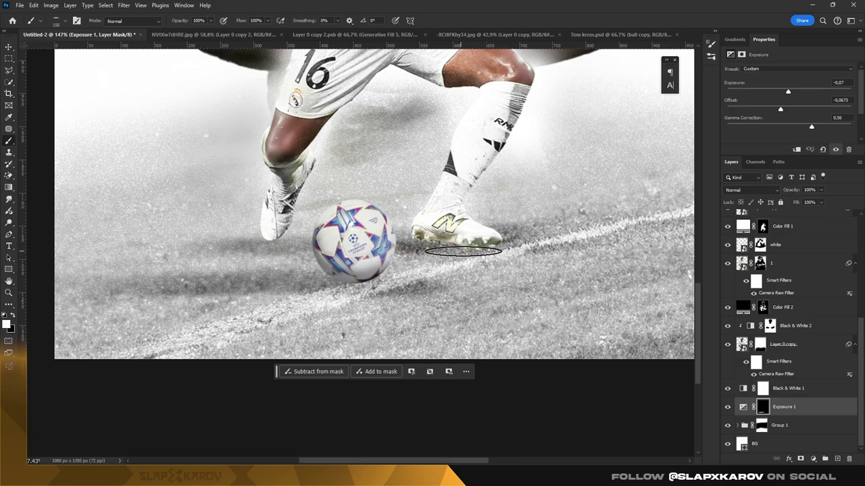
# Step: Rotate the elliptical brush tip to 48°
pyautogui.rightClick(293, 231)
pyautogui.press('Escape')
pyautogui.rightClick(292, 231)
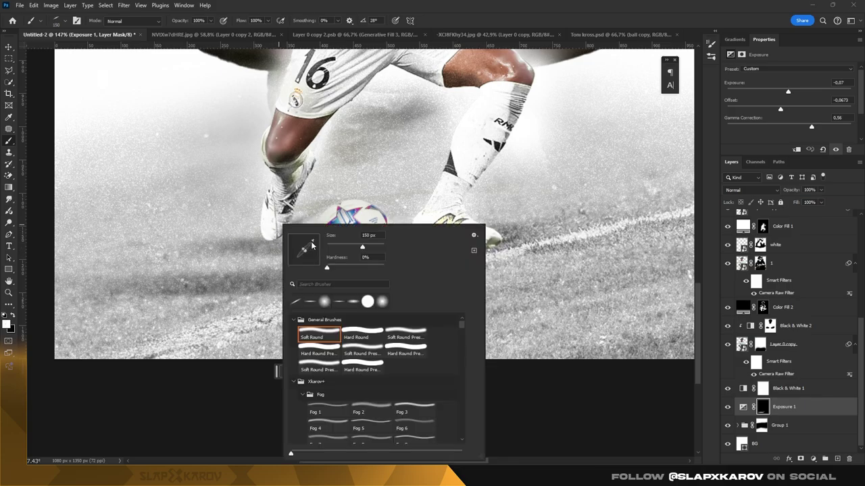
pyautogui.moveTo(308, 244); pyautogui.dragTo(270, 229)
pyautogui.press('Return')
# Step: Reset the brush to a round tip and start enlarging it
pyautogui.rightClick(376, 211)
pyautogui.doubleClick(464, 328)
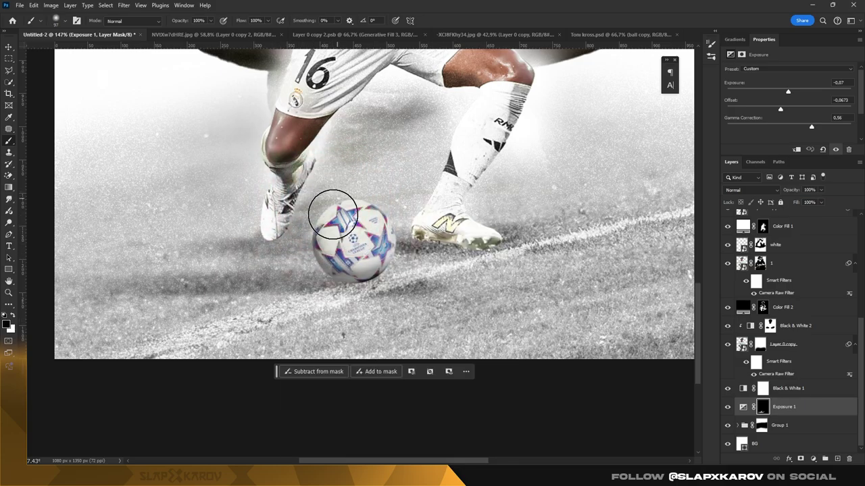
pyautogui.rightClick(294, 230)
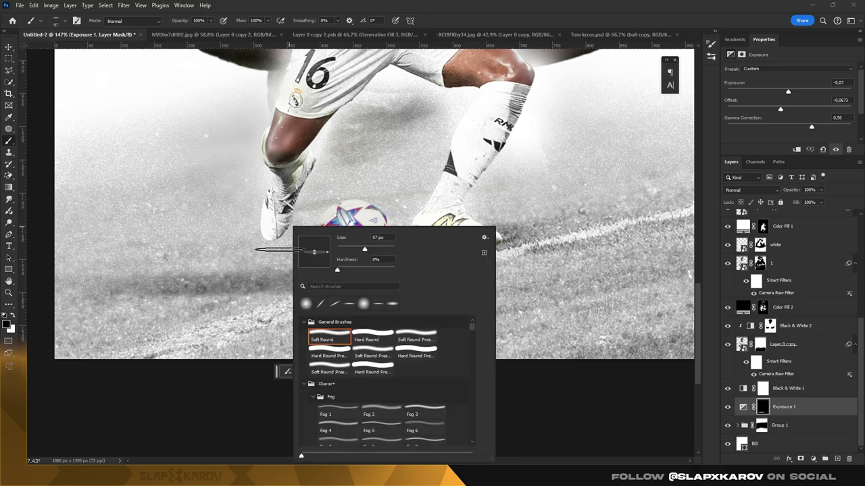
pyautogui.press('Return')
pyautogui.scroll(-2, 303, 257)
pyautogui.rightClick(250, 260)
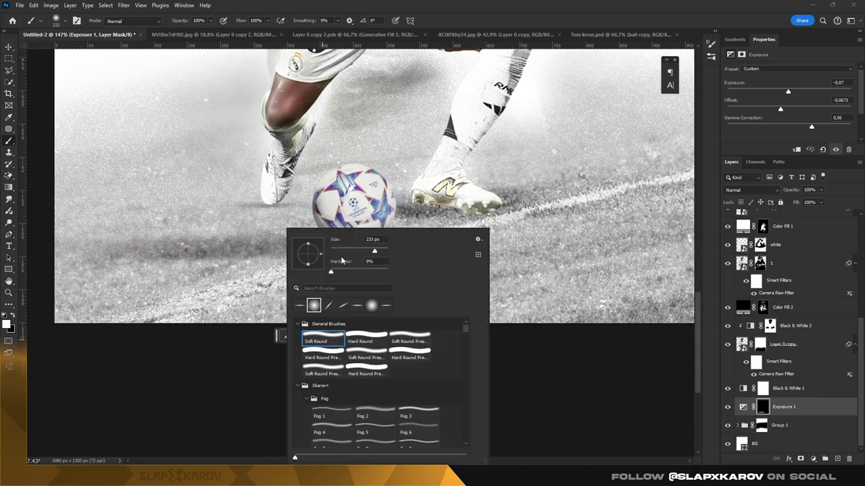
pyautogui.press('Escape')
pyautogui.scroll(-1, 180, 268)
# Step: Enlarge the brush to about 241 px, then switch to a smaller soft round brush
pyautogui.rightClick(378, 321)
pyautogui.keyDown('alt'); pyautogui.rightClick(314, 221); pyautogui.keyUp('alt')
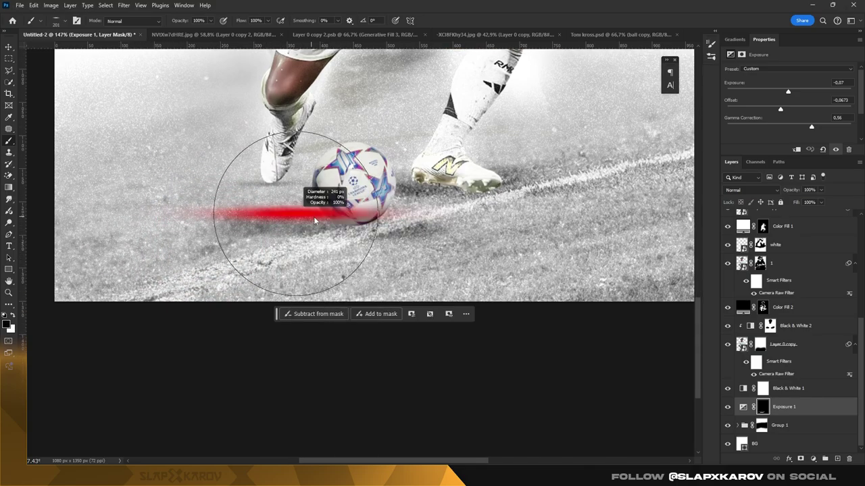
pyautogui.rightClick(290, 210)
pyautogui.doubleClick(337, 330)
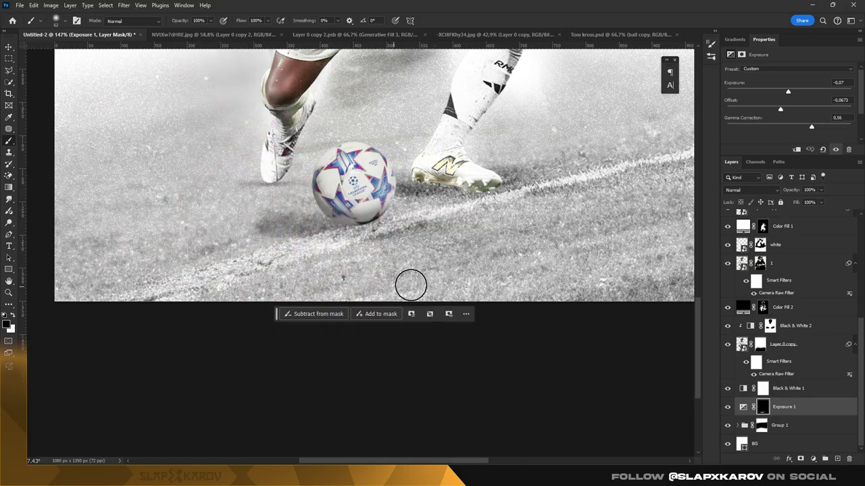
pyautogui.keyDown('alt'); pyautogui.scroll(-2, 411, 284); pyautogui.keyUp('alt')
pyautogui.keyDown('alt'); pyautogui.scroll(3, 236, 264); pyautogui.keyUp('alt')
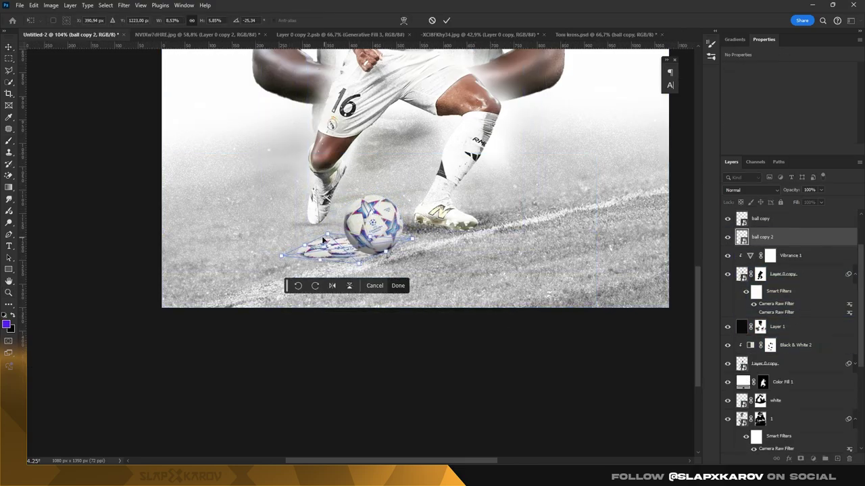
# Step: Squash ball copy 2 flat beneath the ball and give it a black Color Overlay
pyautogui.keyDown('alt'); pyautogui.scroll(5, 323, 240); pyautogui.keyUp('alt')
pyautogui.moveTo(520, 229)
pyautogui.mouseDown()
pyautogui.moveTo(407, 277)
pyautogui.moveTo(309, 211)
pyautogui.mouseUp()
pyautogui.press('Return')
pyautogui.doubleClick(810, 237)
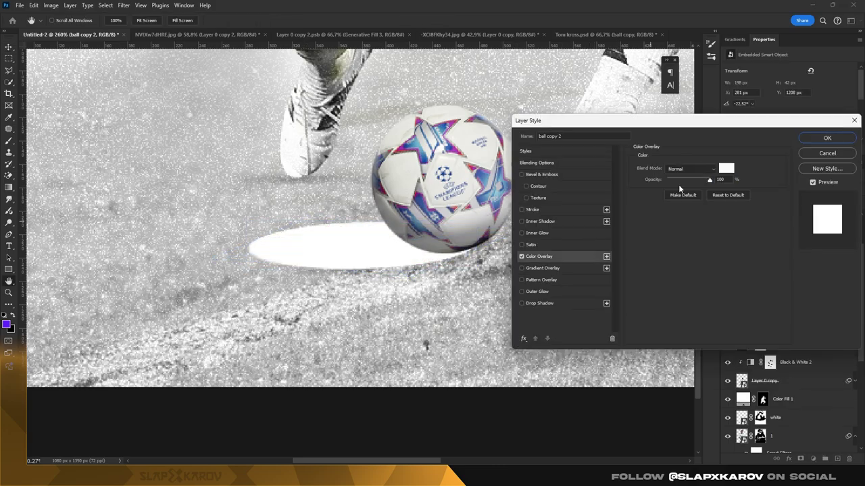
pyautogui.click(723, 168)
pyautogui.click(611, 287)
pyautogui.click(807, 140)
pyautogui.click(820, 145)
# Step: Apply a Gaussian Blur of about 6 px to the shadow
pyautogui.click(124, 5)
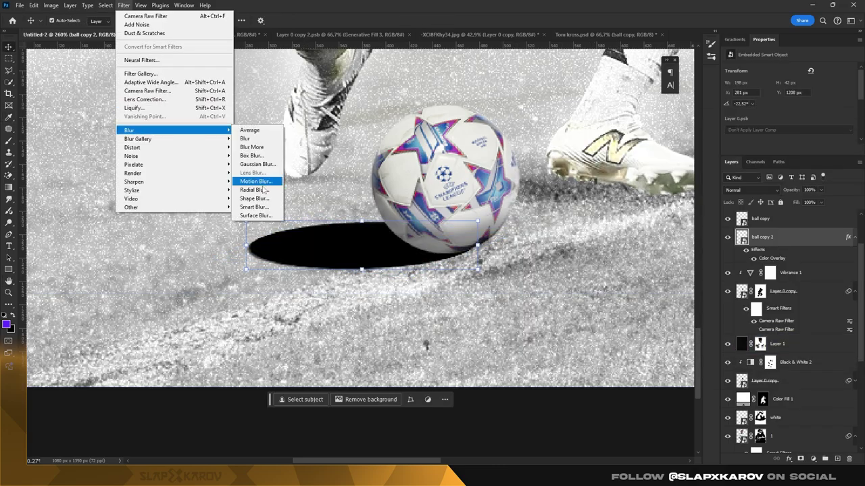
pyautogui.click(271, 174)
pyautogui.moveTo(679, 252); pyautogui.dragTo(673, 254)
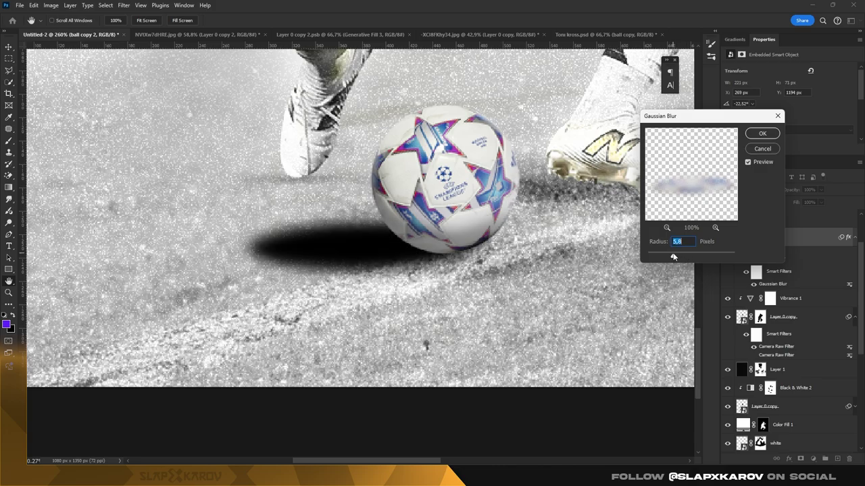
pyautogui.press('Return')
# Step: Set the shadow layer's opacity to 45%
pyautogui.click(750, 190)
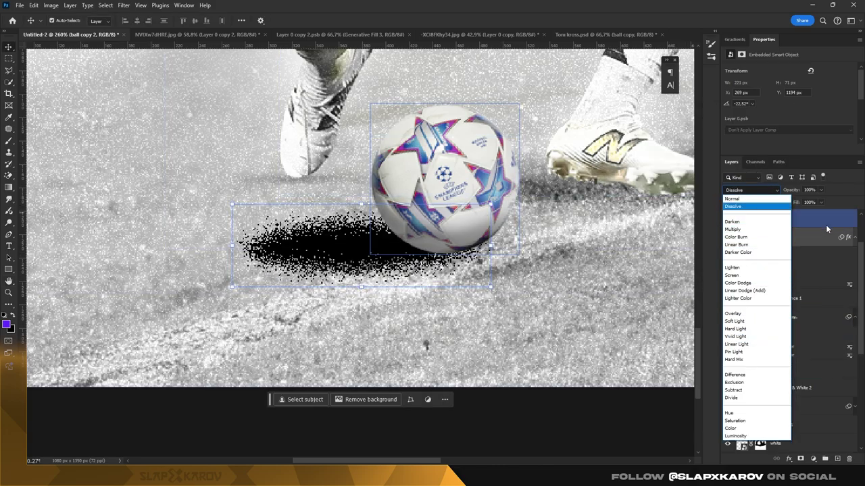
pyautogui.moveTo(822, 192); pyautogui.dragTo(804, 202)
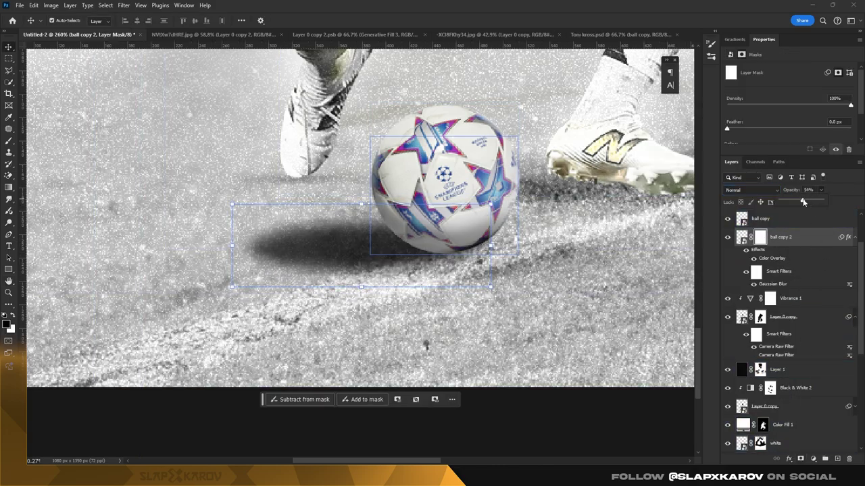
pyautogui.write('45')
pyautogui.press('Return')
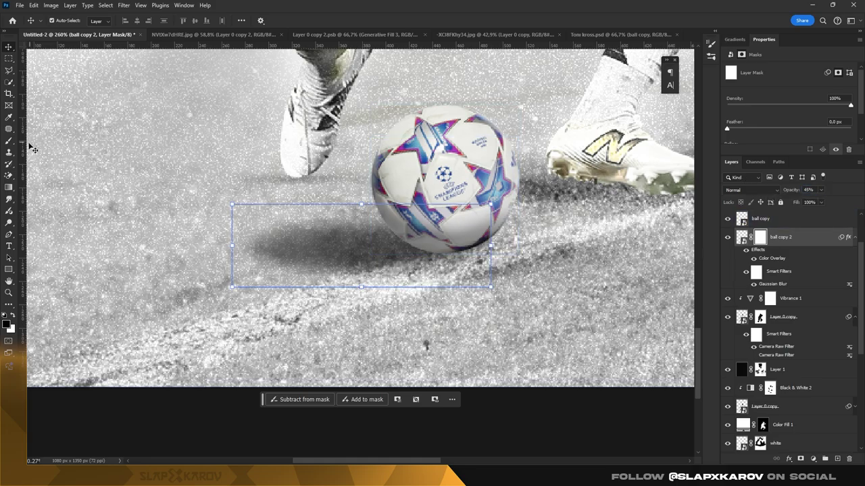
pyautogui.keyDown('alt'); pyautogui.rightClick(177, 222); pyautogui.keyUp('alt')
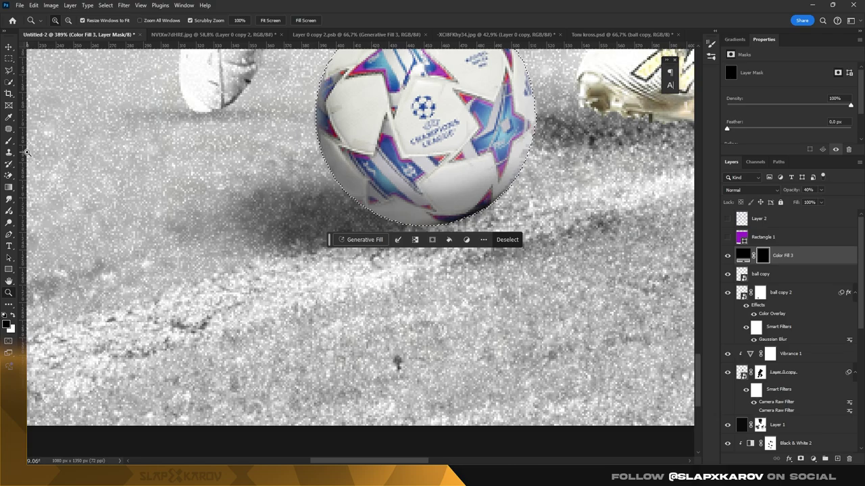
# Step: Paint white on Color Fill 3's mask at about 60% opacity and place ball copy between the fills
pyautogui.click(321, 187)
pyautogui.press('x')
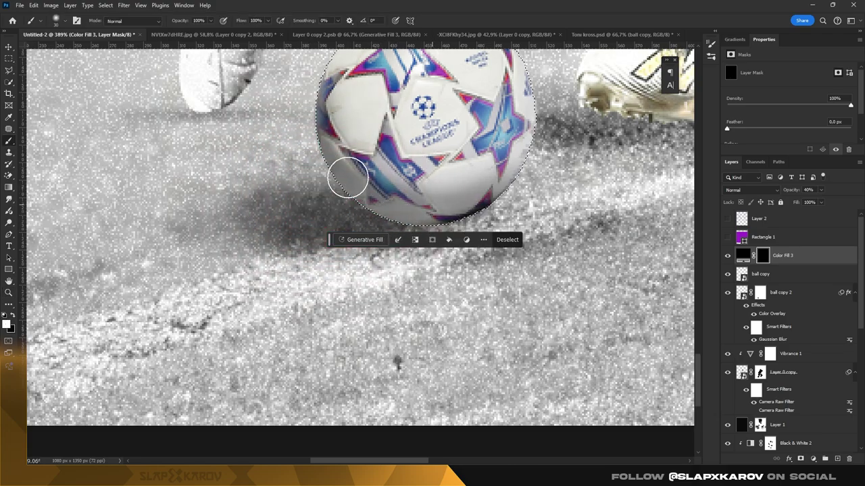
pyautogui.moveTo(823, 202); pyautogui.dragTo(830, 203)
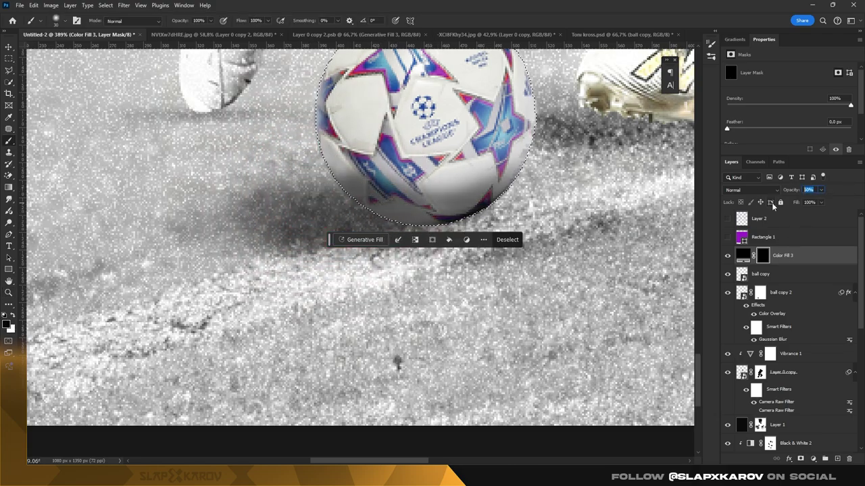
pyautogui.moveTo(339, 109); pyautogui.dragTo(367, 170)
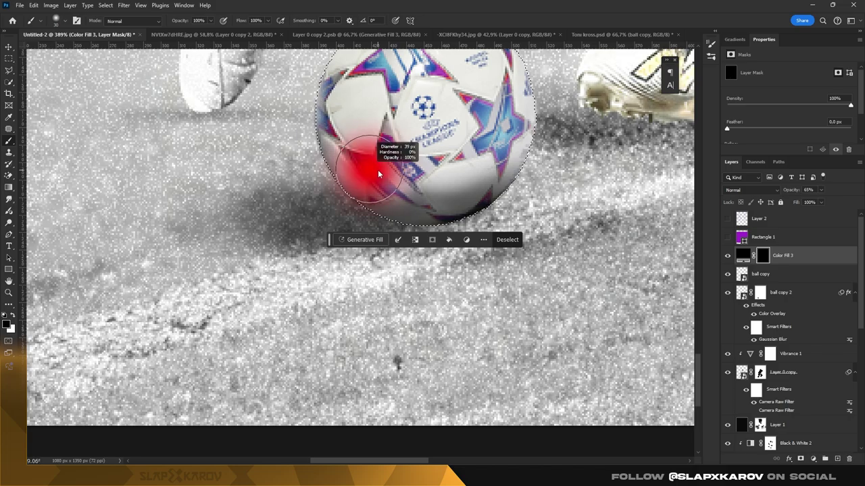
pyautogui.scroll(-1, 326, 236)
pyautogui.scroll(2, 338, 196)
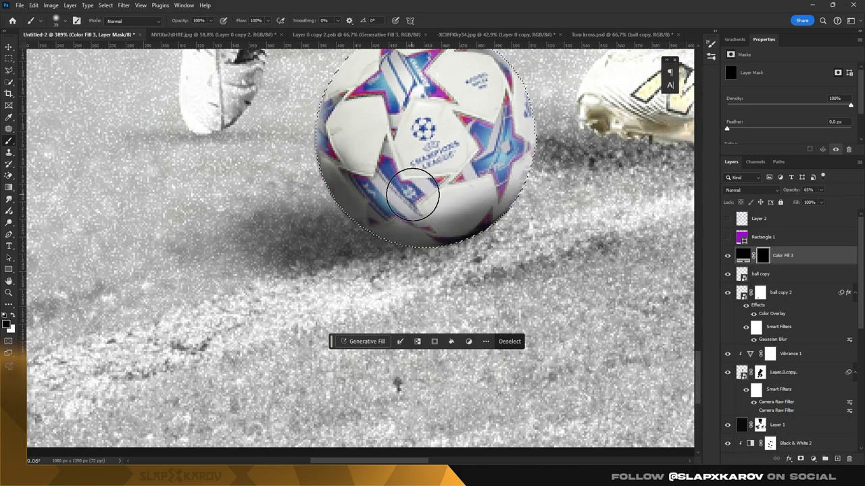
pyautogui.scroll(1, 419, 244)
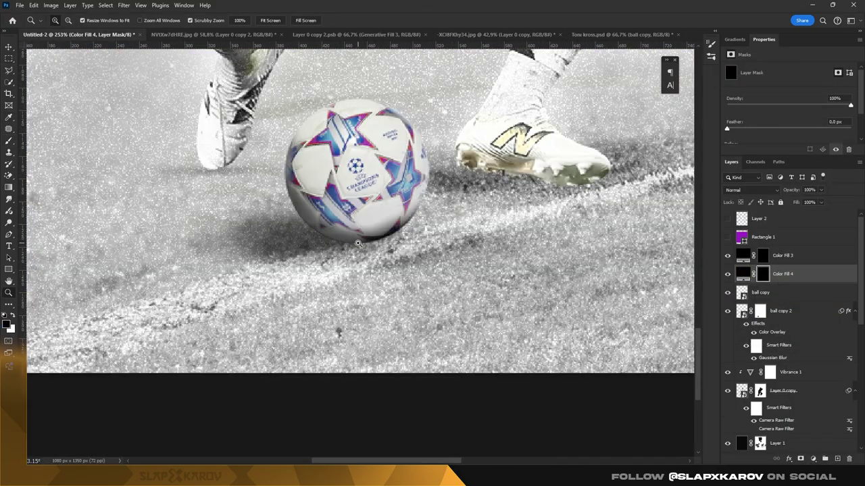
pyautogui.rightClick(395, 219)
pyautogui.click(396, 260)
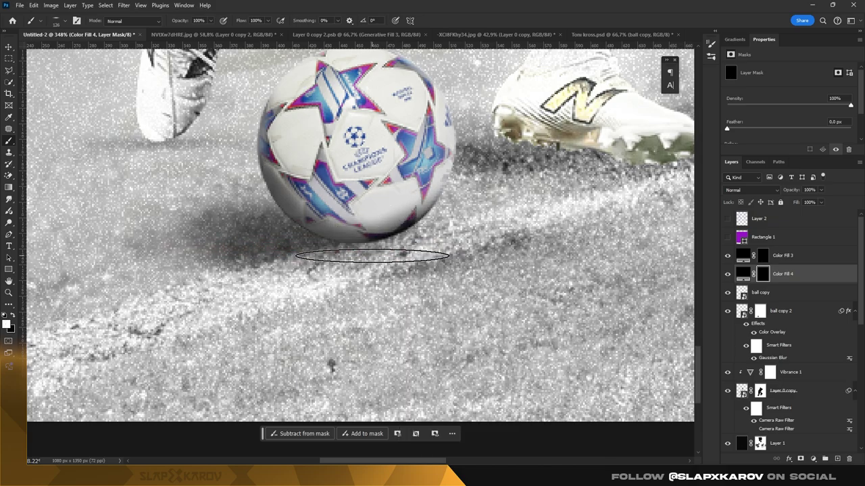
pyautogui.moveTo(797, 293); pyautogui.dragTo(797, 297)
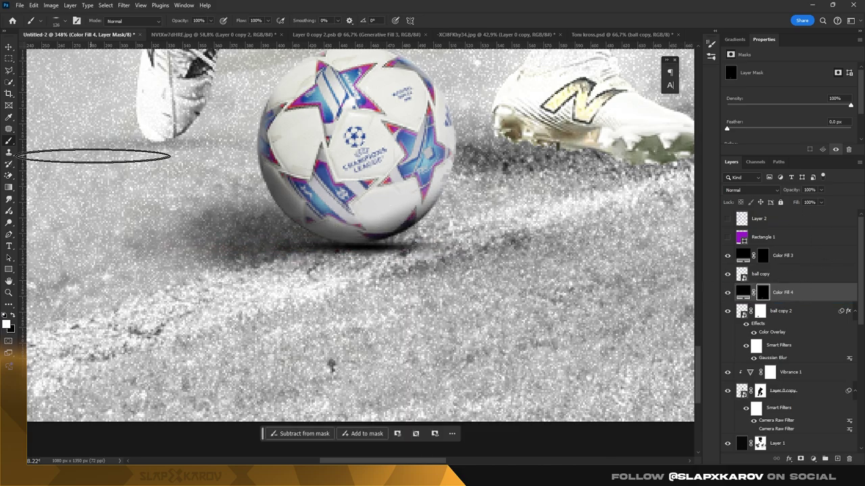
# Step: Fit the poster in view and delete Layer 2 and Rectangle 1
pyautogui.press('z')
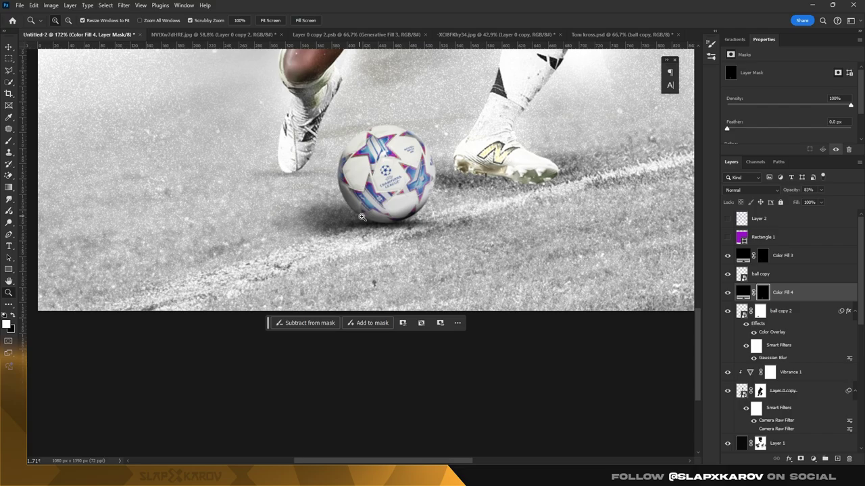
pyautogui.moveTo(473, 202); pyautogui.dragTo(432, 202)
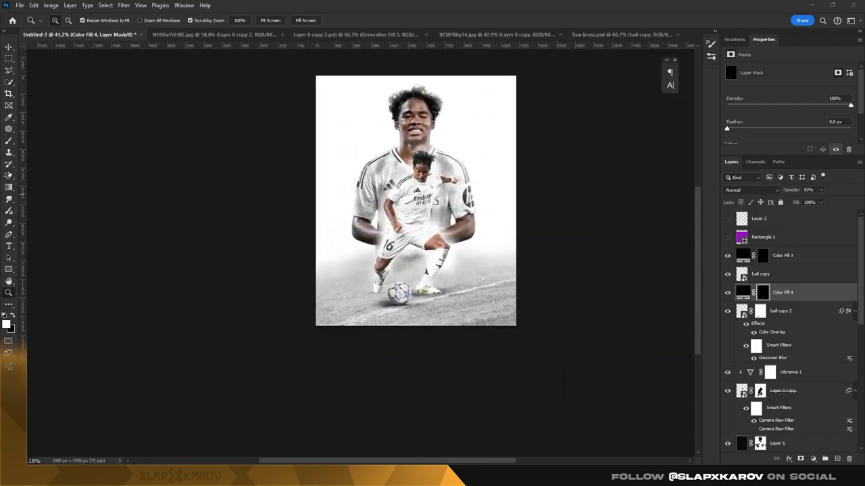
pyautogui.hotkey('ctrl', '0')
pyautogui.click(760, 219)
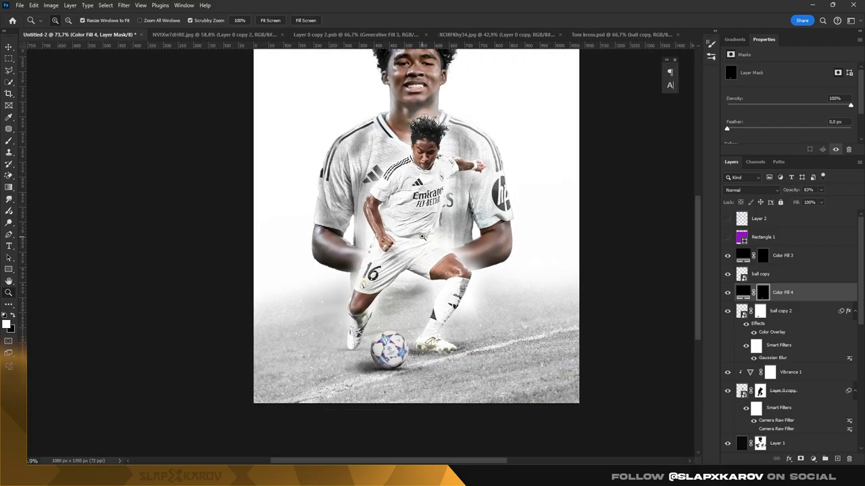
pyautogui.keyDown('shift'); pyautogui.click(768, 237); pyautogui.keyUp('shift')
pyautogui.press('Delete')
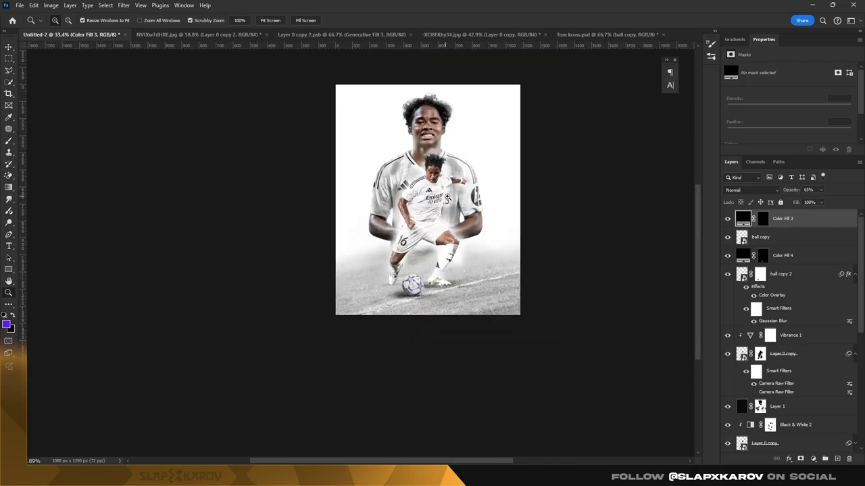
# Step: Convert the stadium photo layer from indir.jpeg to a smart object
pyautogui.moveTo(433, 169); pyautogui.dragTo(461, 170)
pyautogui.scroll(-5, 763, 289)
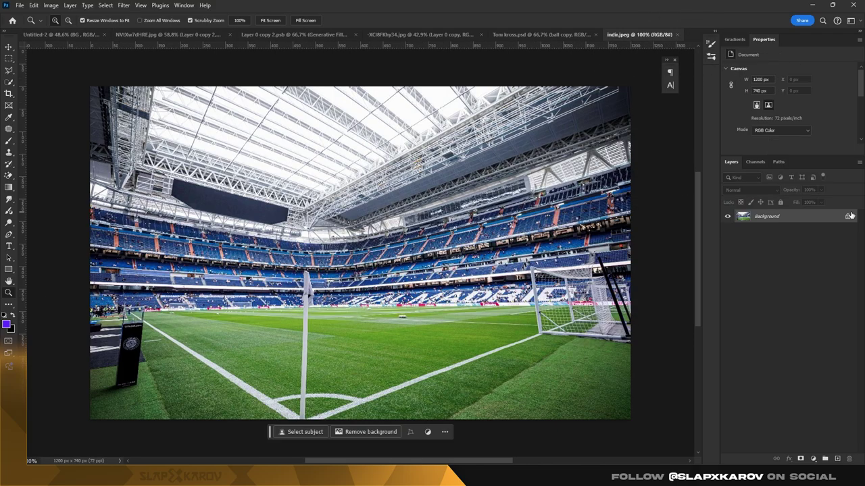
pyautogui.rightClick(761, 216)
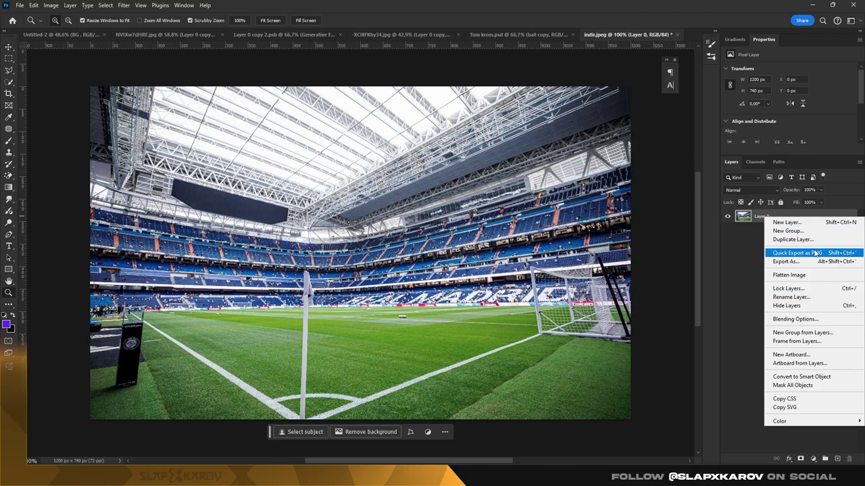
pyautogui.click(801, 377)
# Step: Close the unused image tabs, including NVIXw7dHRE.jpg without saving
pyautogui.click(459, 34)
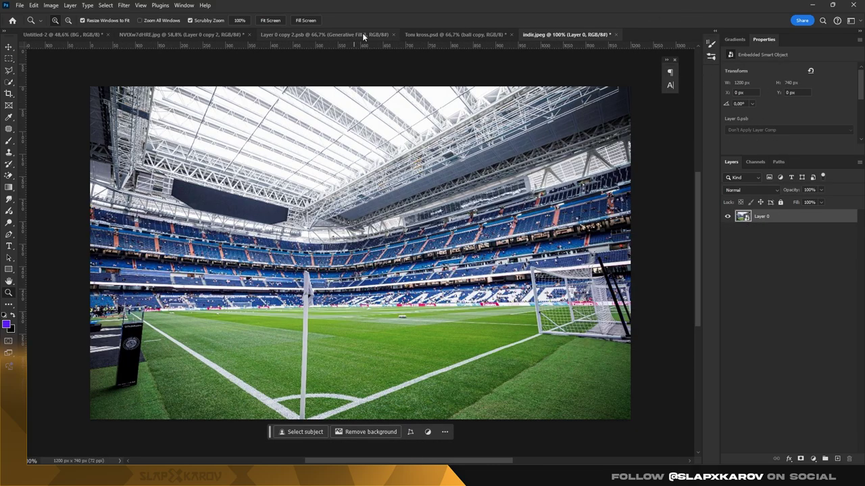
pyautogui.click(341, 34)
pyautogui.click(332, 35)
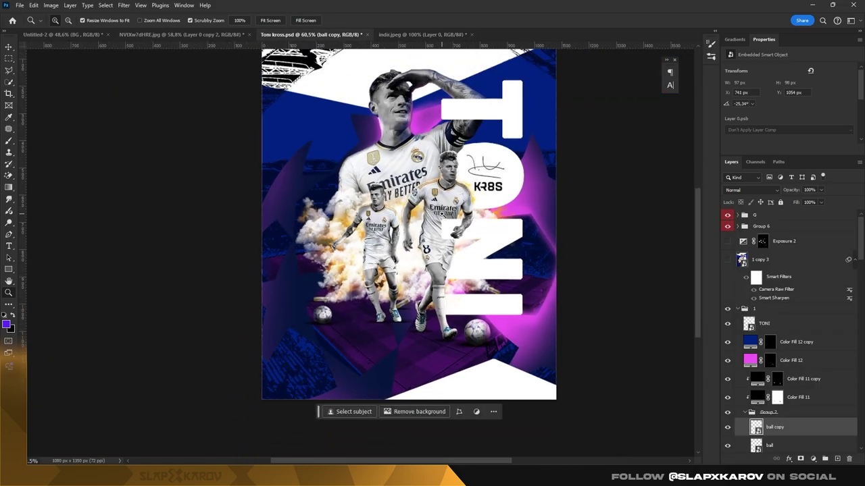
pyautogui.click(182, 35)
pyautogui.click(249, 35)
pyautogui.click(429, 175)
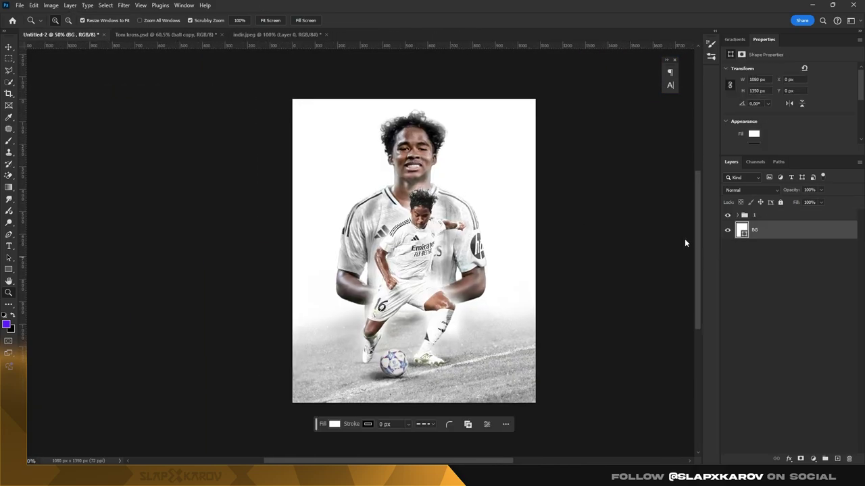
# Step: Paste the stadium into Untitled-2 as a new layer and select group 1's Black & White 1 adjustment
pyautogui.hotkey('ctrl', 'v')
pyautogui.click(737, 215)
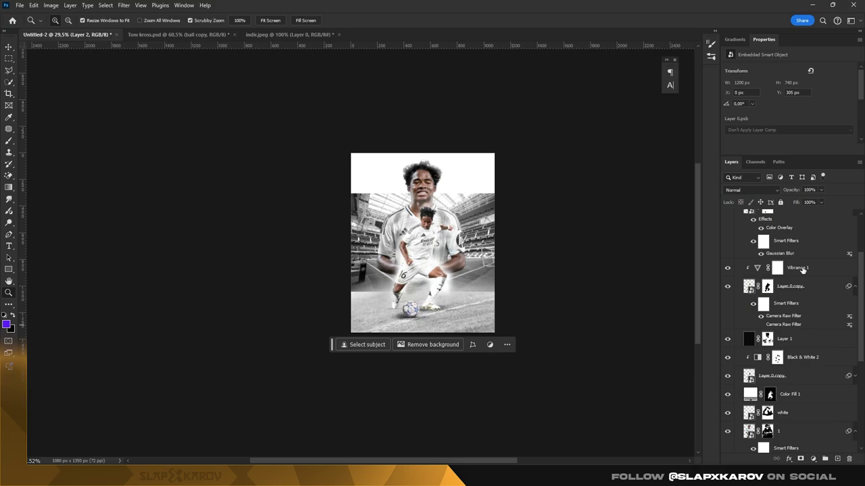
pyautogui.scroll(-3, 790, 325)
pyautogui.click(794, 369)
# Step: Clip the Black & White 1 and Exposure 1 adjustments to the stadium Layer 2
pyautogui.keyDown('shift'); pyautogui.click(801, 390); pyautogui.keyUp('shift')
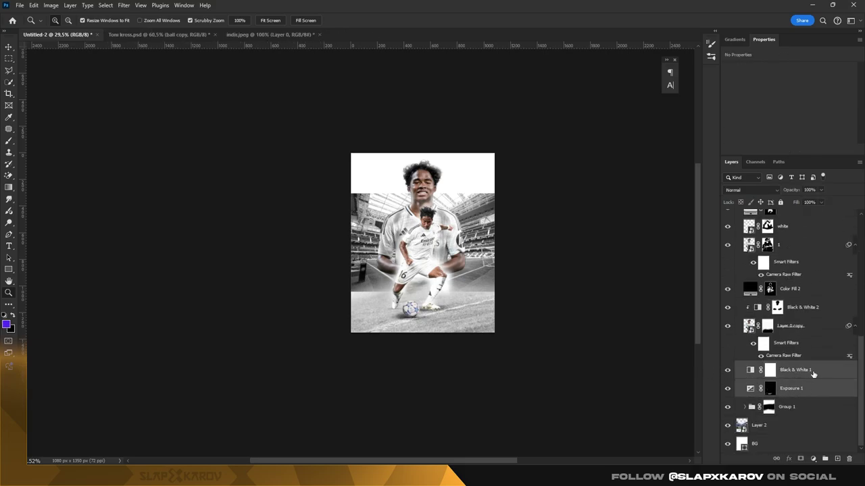
pyautogui.rightClick(801, 389)
pyautogui.click(794, 352)
pyautogui.click(767, 427)
# Step: Move the stadium image up, enlarge it to about 141% and tilt it about 8°
pyautogui.hotkey('ctrl', 't')
pyautogui.moveTo(422, 222); pyautogui.dragTo(422, 164)
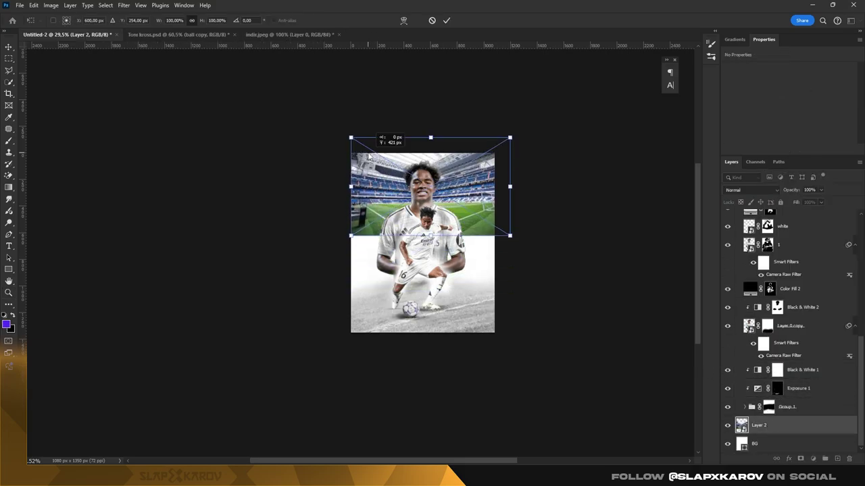
pyautogui.moveTo(350, 136)
pyautogui.mouseDown()
pyautogui.moveTo(320, 128)
pyautogui.moveTo(464, 139)
pyautogui.moveTo(453, 153)
pyautogui.moveTo(464, 143)
pyautogui.mouseUp()
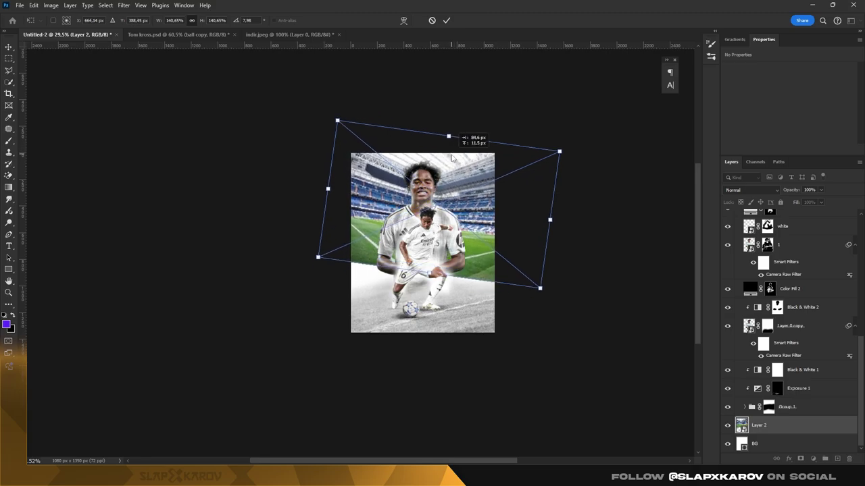
pyautogui.press('Return')
pyautogui.press('z')
pyautogui.click(475, 190)
# Step: Mask off the stadium's lower part with a lasso selection and convert the layer to a Smart Object
pyautogui.press('l')
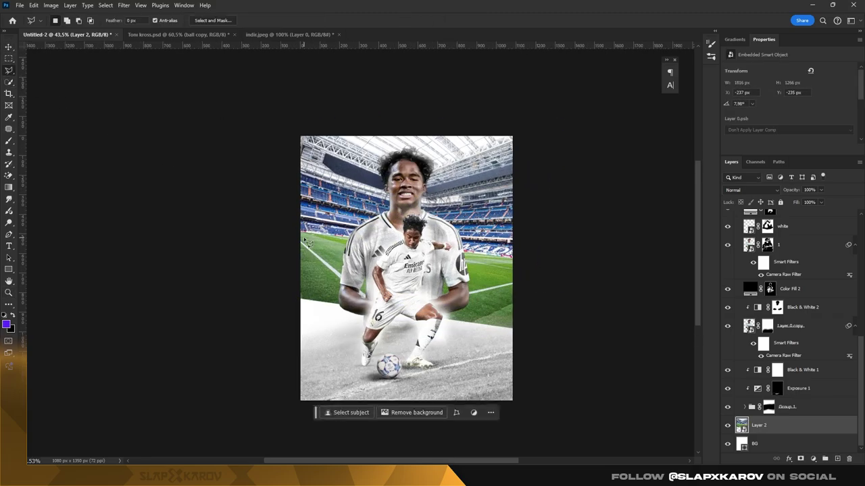
pyautogui.press('Escape')
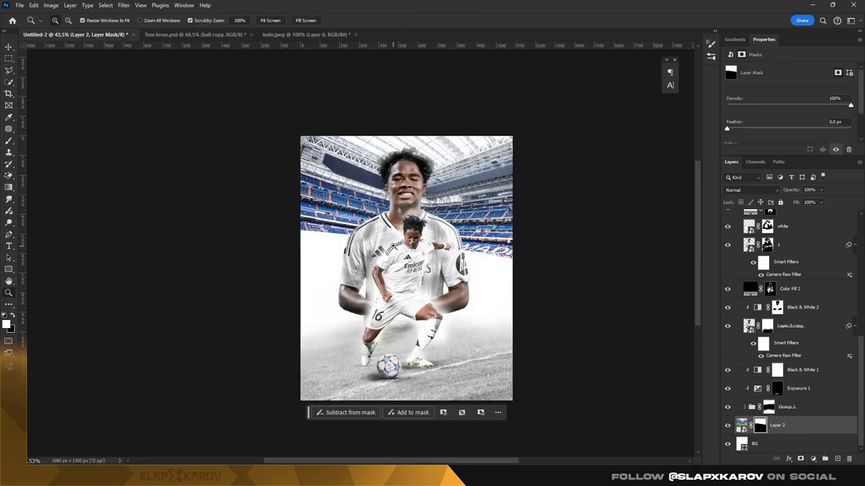
pyautogui.hotkey('ctrl', '0')
pyautogui.rightClick(765, 390)
pyautogui.click(825, 356)
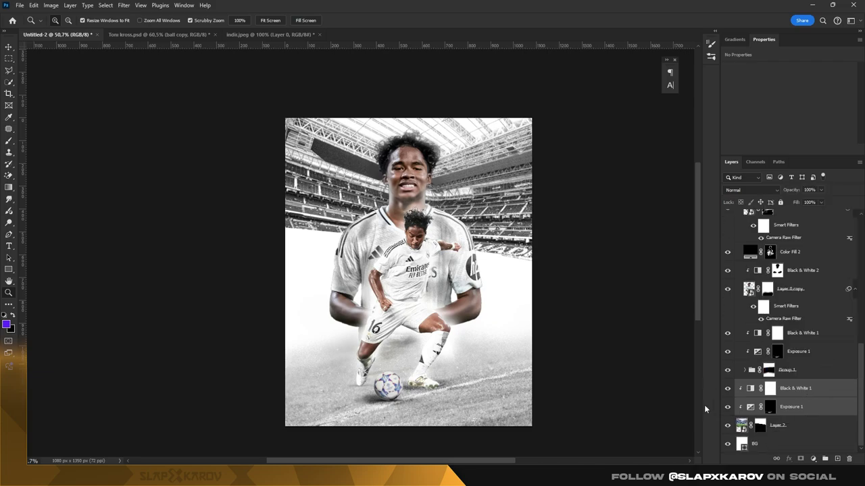
pyautogui.click(750, 190)
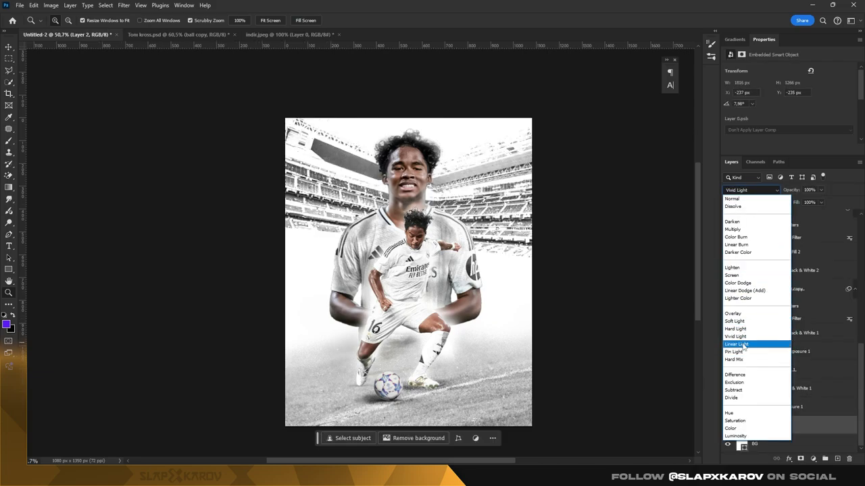
# Step: Preview Normal and Lighten blend modes on the stadium layer
pyautogui.click(751, 201)
pyautogui.click(804, 388)
pyautogui.click(804, 426)
pyautogui.click(750, 190)
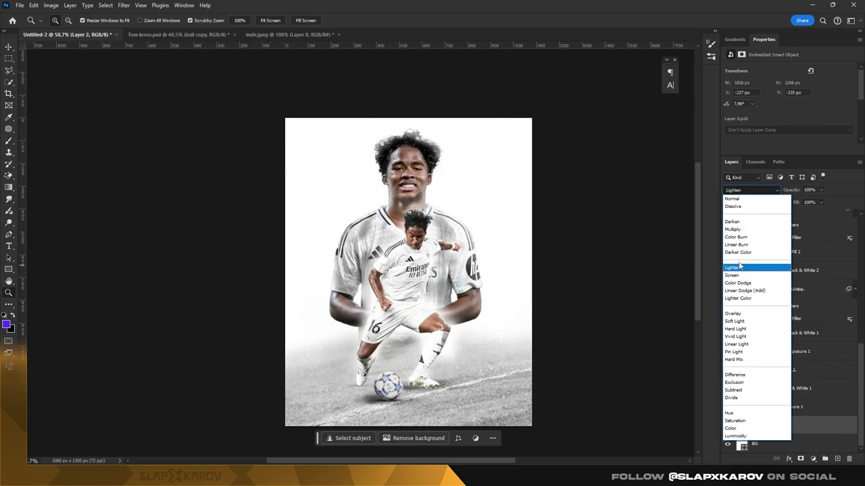
pyautogui.click(735, 390)
# Step: Try an Invert adjustment layer on the stadium, then remove it
pyautogui.click(813, 460)
pyautogui.click(804, 424)
pyautogui.click(813, 460)
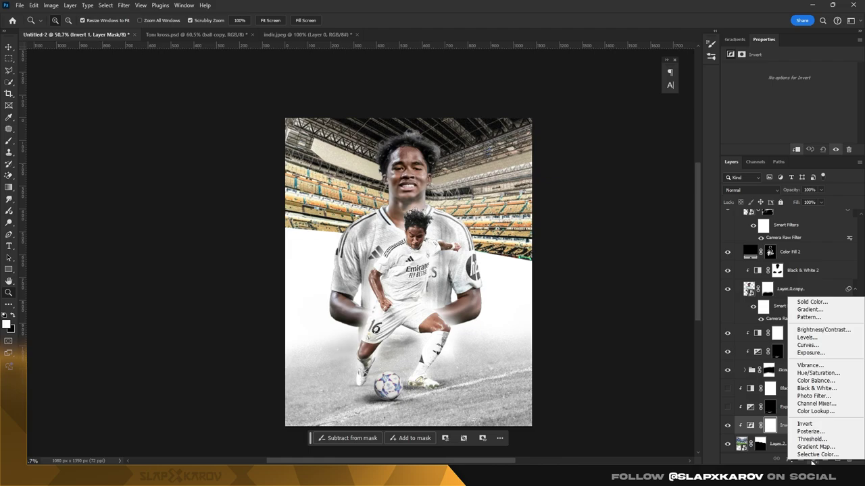
pyautogui.press('Escape')
pyautogui.press('Delete')
# Step: Set the stadium layer to Hard Light and give it a layer mask
pyautogui.click(730, 409)
pyautogui.click(729, 409)
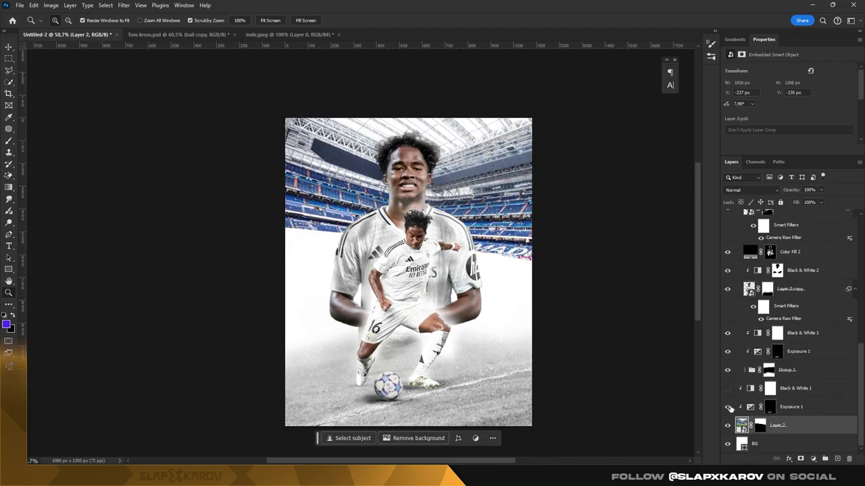
pyautogui.click(750, 190)
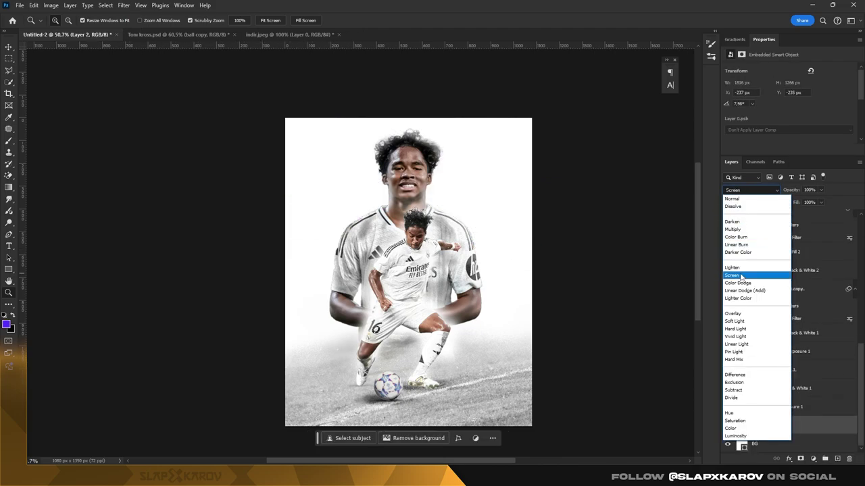
pyautogui.click(743, 331)
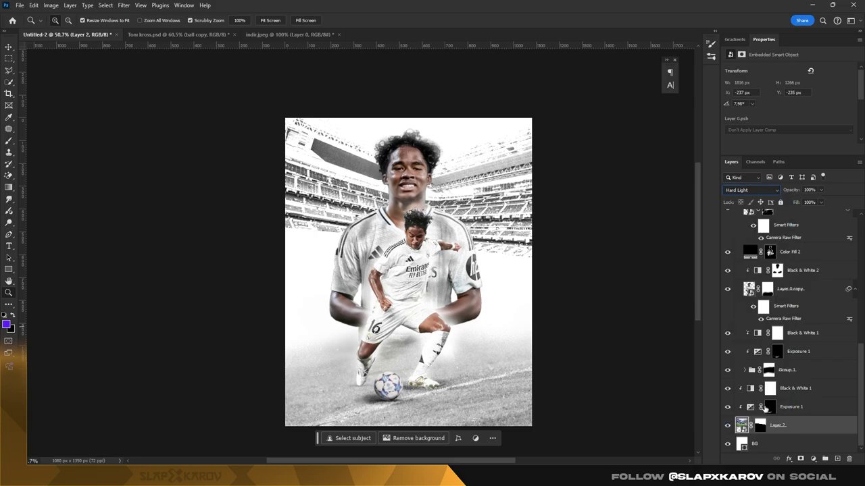
pyautogui.click(801, 459)
# Step: Brush black on the stadium mask to paint it out over the small player
pyautogui.press('b')
pyautogui.rightClick(344, 229)
pyautogui.press('Escape')
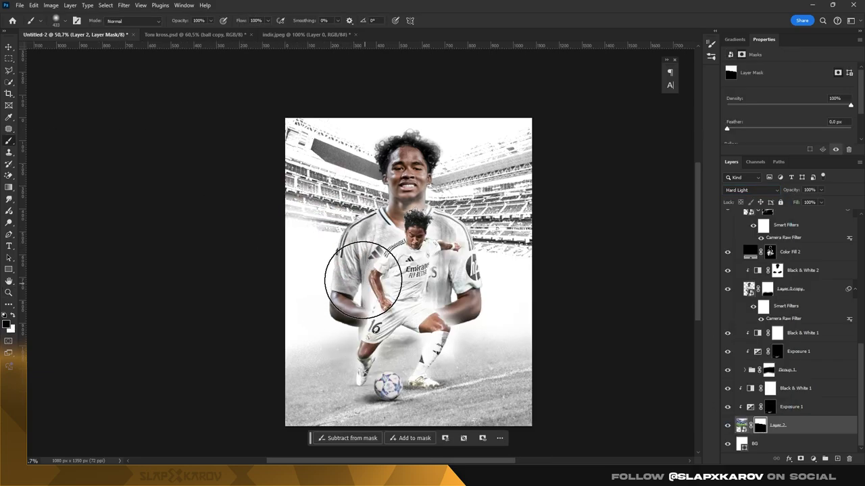
pyautogui.scroll(3, 433, 284)
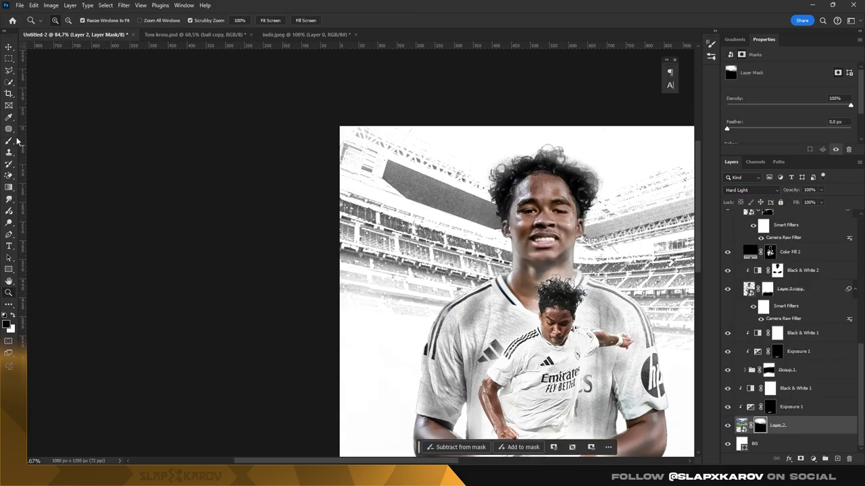
pyautogui.scroll(-5, 432, 284)
pyautogui.scroll(5, 431, 270)
pyautogui.moveTo(392, 257); pyautogui.dragTo(475, 297)
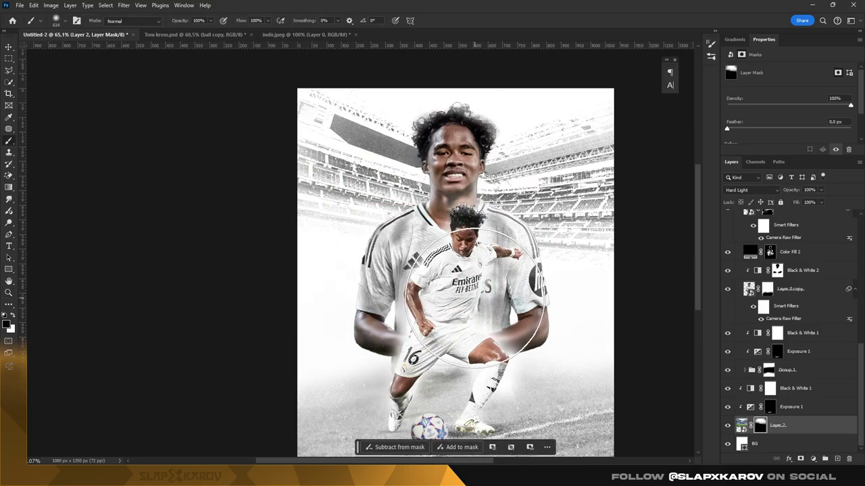
pyautogui.scroll(-1, 410, 182)
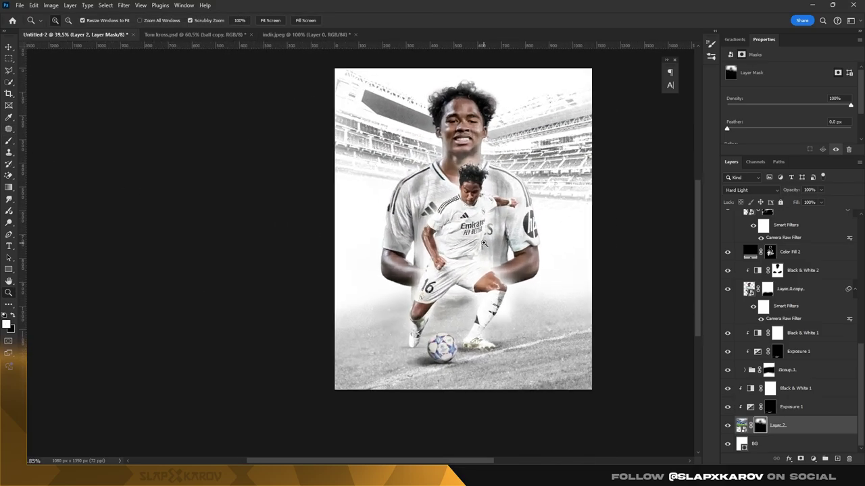
# Step: Bring up the Toni kross.psd poster document
pyautogui.press('z')
pyautogui.click(194, 34)
pyautogui.scroll(-1, 486, 260)
# Step: In the Toni Kross poster, expand the G group and turn on Layer 10
pyautogui.scroll(3, 485, 260)
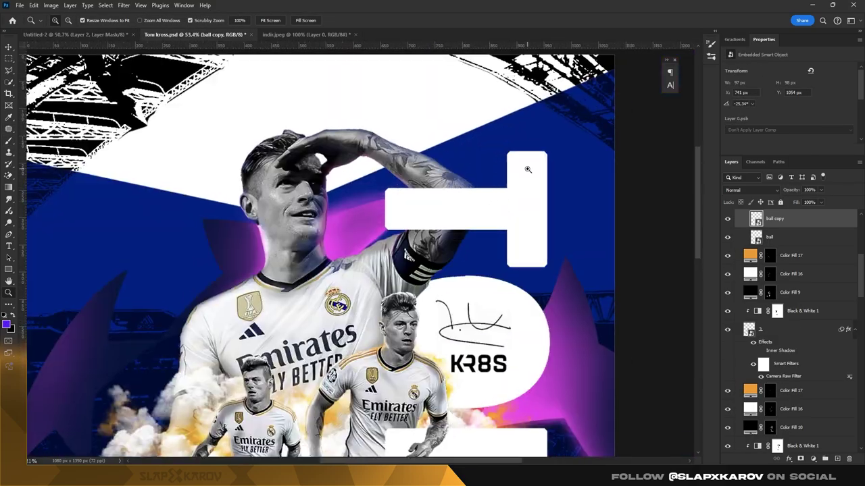
pyautogui.scroll(-3, 500, 203)
pyautogui.scroll(5, 779, 256)
pyautogui.click(744, 215)
pyautogui.click(727, 293)
pyautogui.scroll(-1, 511, 307)
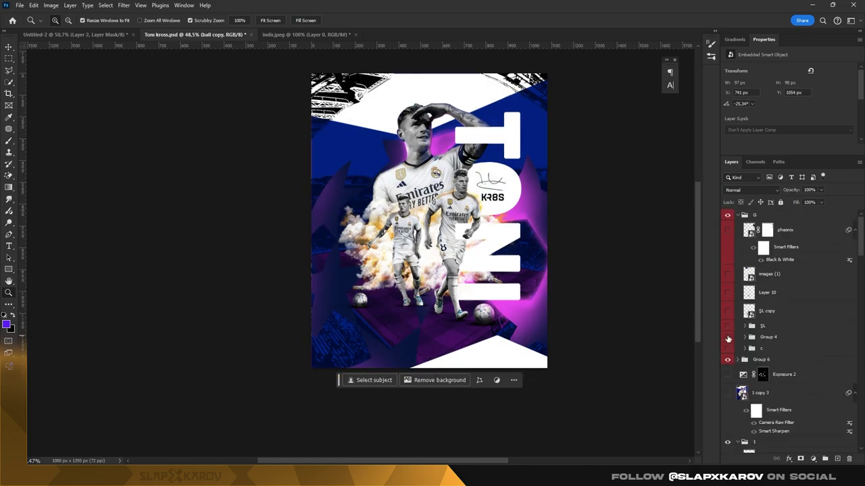
pyautogui.scroll(3, 483, 193)
# Step: Drag the Real Madrid logo layer from Group 4 into the Endrick poster
pyautogui.press('v')
pyautogui.click(744, 337)
pyautogui.click(764, 370)
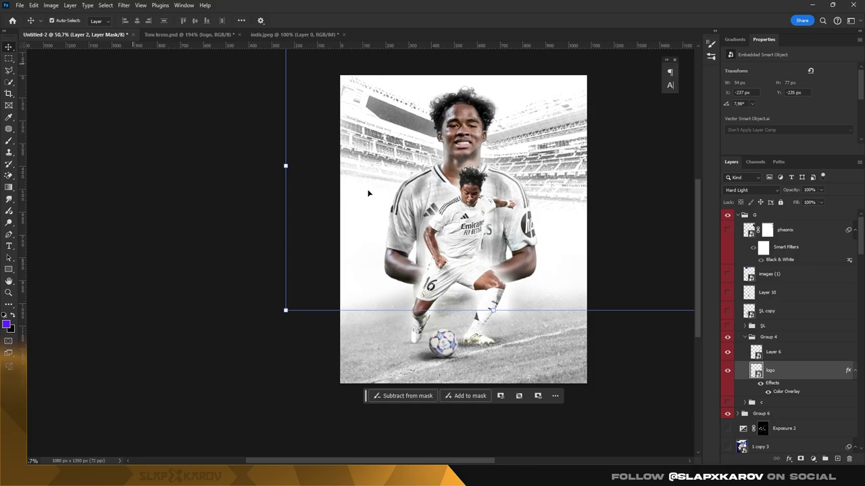
pyautogui.moveTo(802, 376)
pyautogui.mouseDown()
pyautogui.moveTo(557, 228)
pyautogui.moveTo(554, 349)
pyautogui.mouseUp()
# Step: Scale the crest down and place it near the poster's bottom-right corner
pyautogui.hotkey('ctrl', 't')
pyautogui.scroll(5, 564, 368)
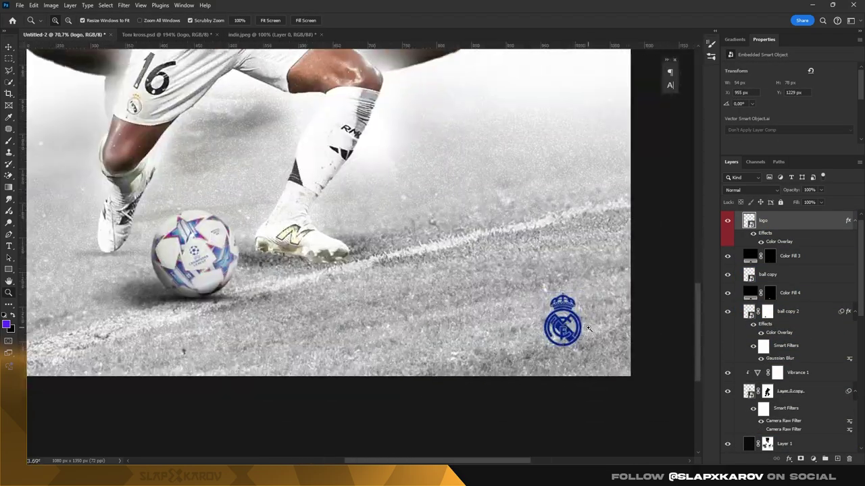
pyautogui.press('Return')
pyautogui.hotkey('ctrl', 't')
pyautogui.moveTo(560, 329); pyautogui.dragTo(535, 315)
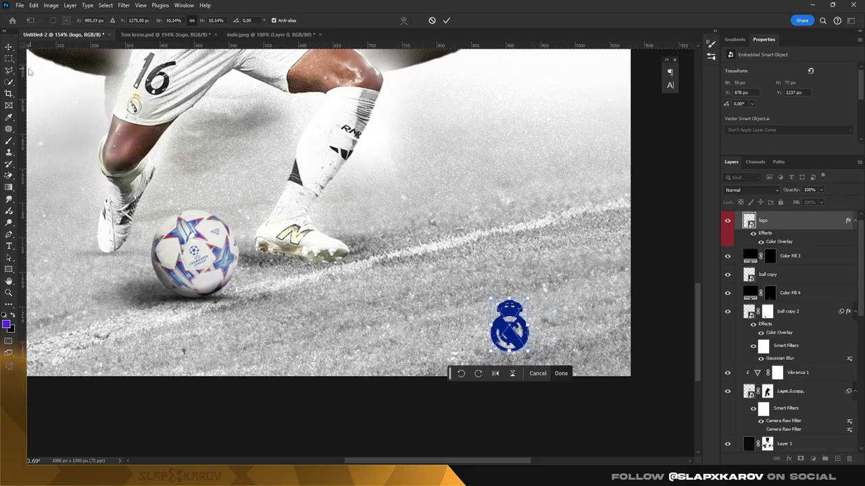
pyautogui.press('Return')
pyautogui.scroll(-5, 473, 223)
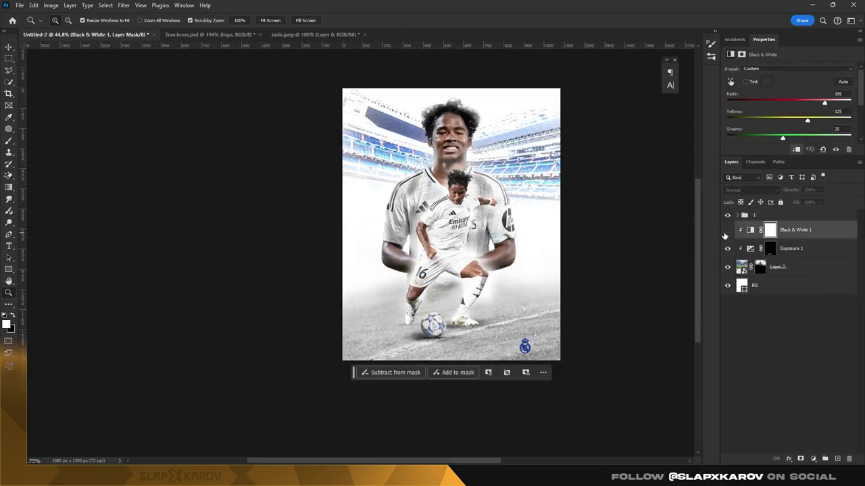
pyautogui.scroll(6, 432, 244)
pyautogui.scroll(-5, 432, 244)
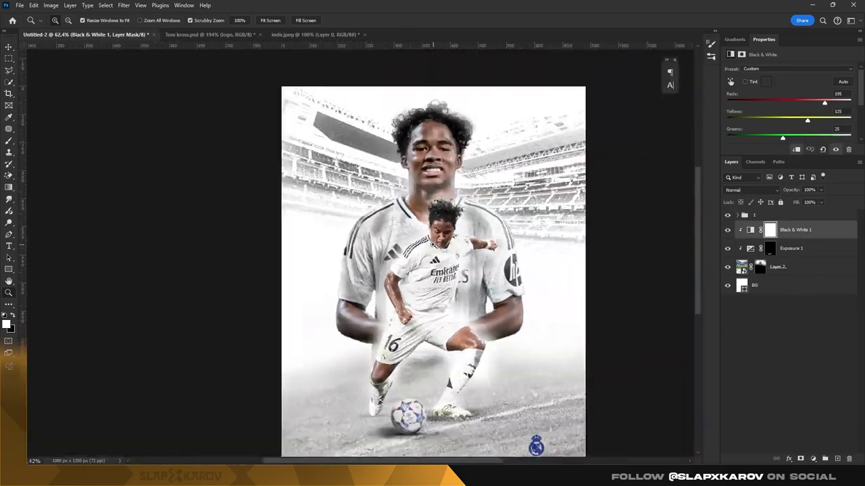
pyautogui.scroll(-2, 432, 244)
pyautogui.scroll(-1, 432, 244)
# Step: Close indie.jpeg without saving its changes
pyautogui.click(364, 34)
pyautogui.click(426, 175)
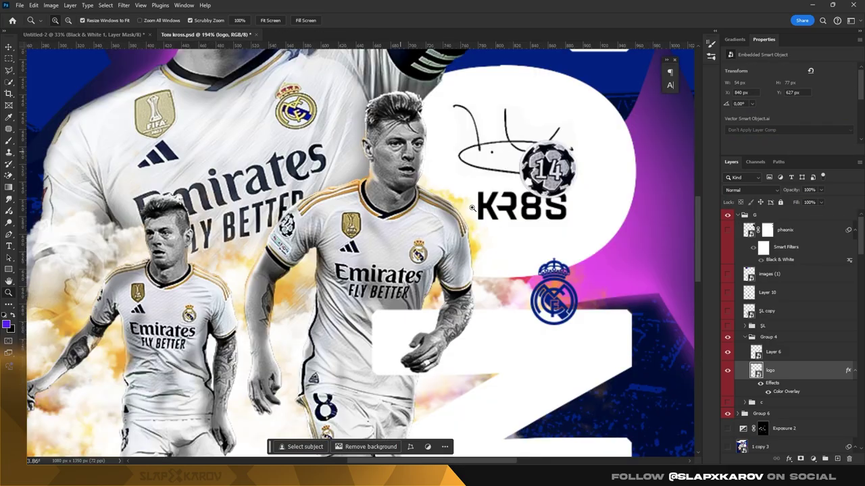
pyautogui.scroll(-4, 473, 208)
pyautogui.scroll(-3, 473, 208)
pyautogui.scroll(4, 446, 243)
# Step: Close the Toni Kross poster and select the top layer group in the Endrick poster
pyautogui.click(736, 230)
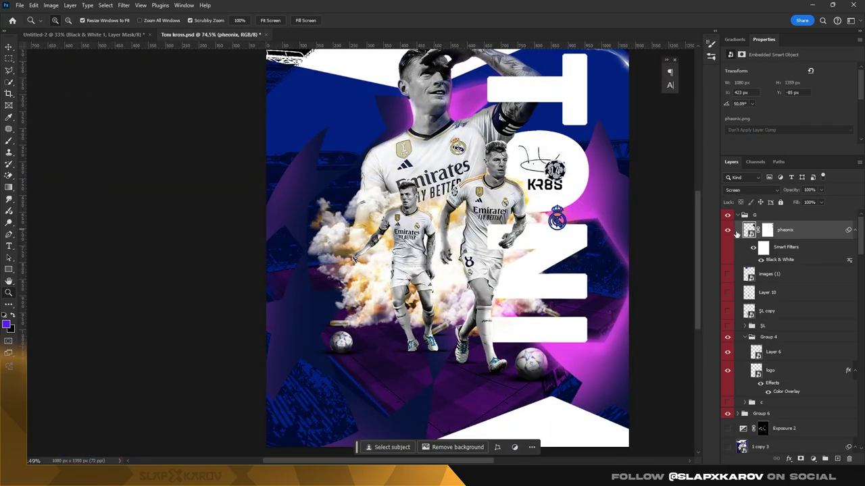
pyautogui.scroll(-1, 736, 382)
pyautogui.scroll(-2, 540, 270)
pyautogui.scroll(-2, 784, 338)
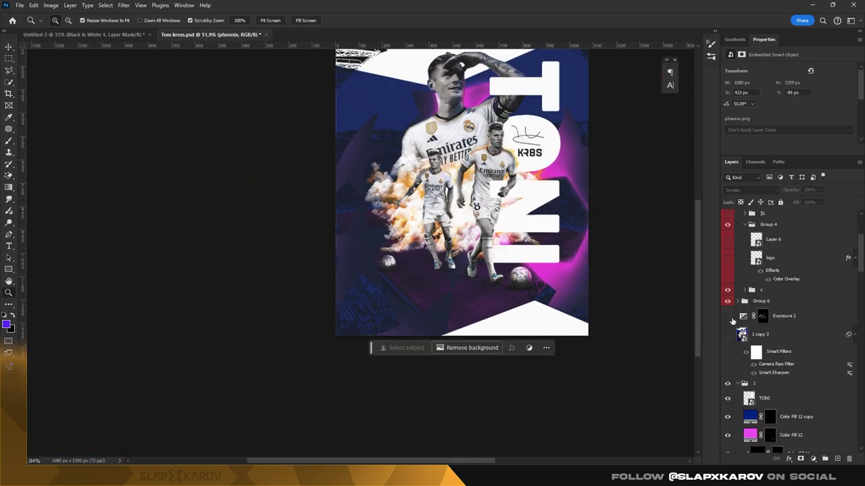
pyautogui.click(784, 315)
pyautogui.press('v')
pyautogui.scroll(2, 784, 304)
pyautogui.click(803, 312)
pyautogui.click(728, 313)
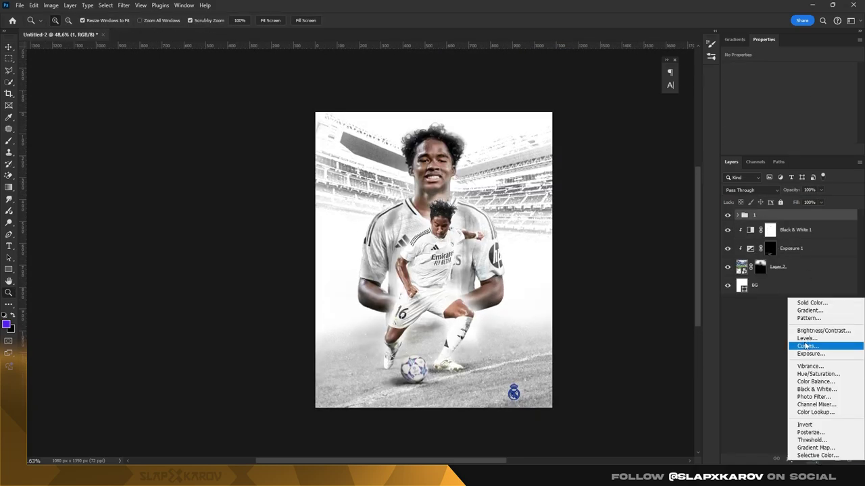
# Step: Add a Color Lookup layer, compare looks like Crisp_Warm and LateSunset, and rename it '1 C'
pyautogui.click(804, 71)
pyautogui.click(770, 107)
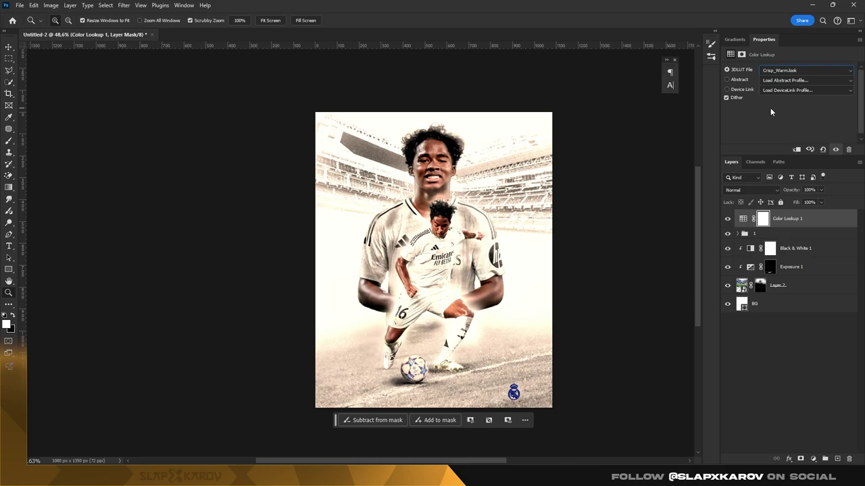
pyautogui.press('Down')
pyautogui.press('Down')
pyautogui.press('Down')
pyautogui.press('Down')
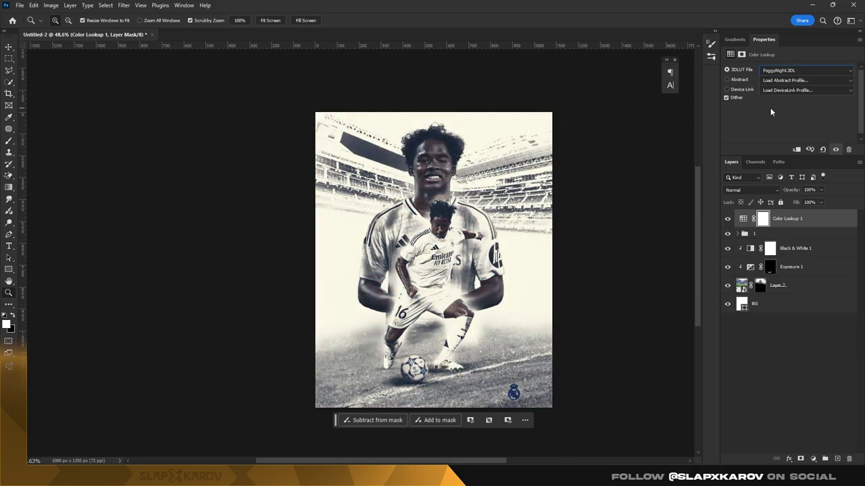
pyautogui.press('Up')
pyautogui.press('Down')
pyautogui.press('Down')
pyautogui.press('Down')
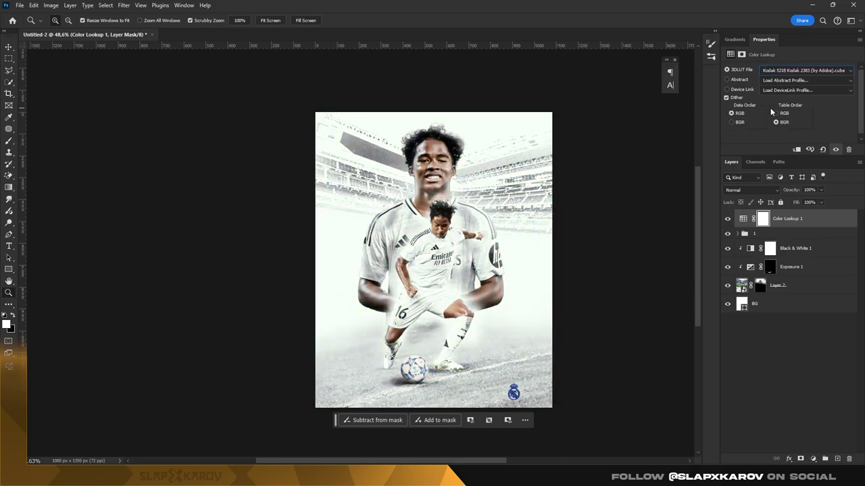
pyautogui.press('Down')
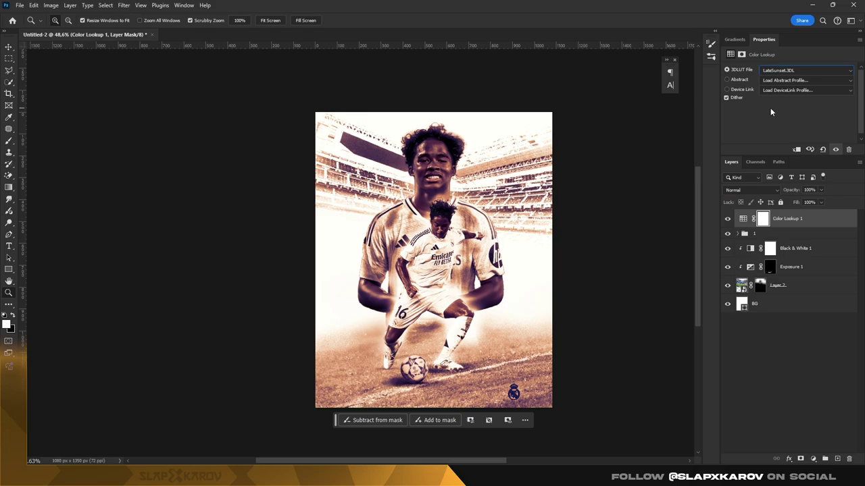
pyautogui.press('Down')
pyautogui.press('Down')
pyautogui.press('Down')
pyautogui.press('Down')
pyautogui.press('Down')
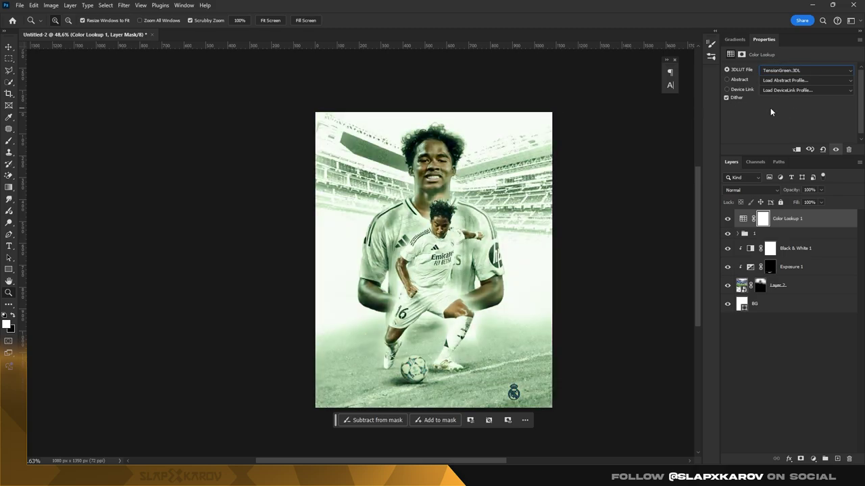
pyautogui.press('Down')
pyautogui.doubleClick(787, 218)
pyautogui.write('1 C')
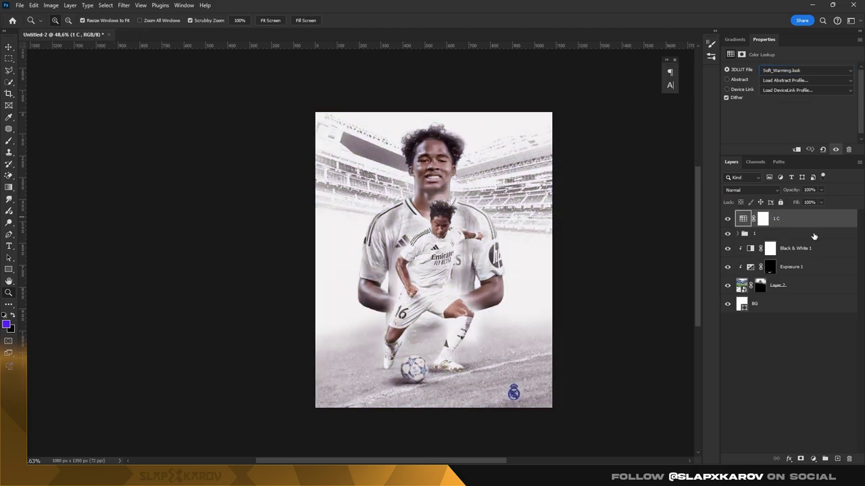
# Step: Add a second Color Lookup layer set to the LateSunset.3DL look
pyautogui.click(813, 459)
pyautogui.click(810, 414)
pyautogui.click(804, 71)
pyautogui.click(776, 122)
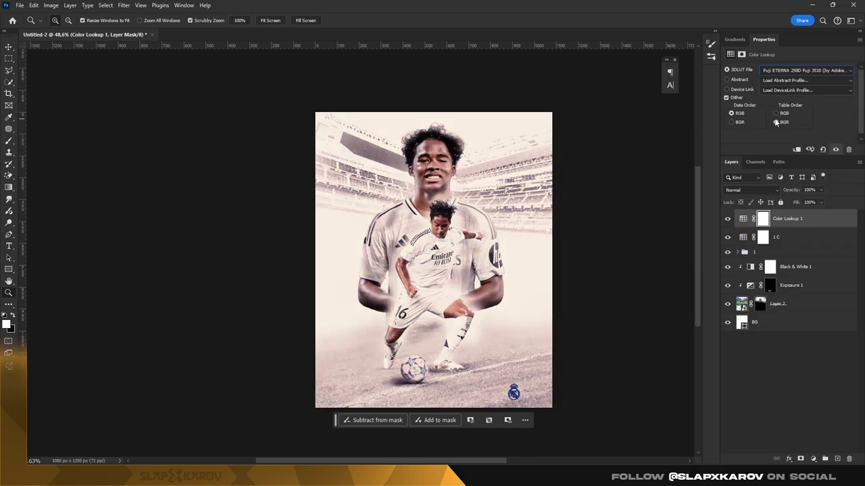
pyautogui.press('Down')
# Step: Lower the LateSunset layer's opacity and cycle through its blend modes
pyautogui.click(821, 190)
pyautogui.moveTo(822, 202); pyautogui.dragTo(809, 202)
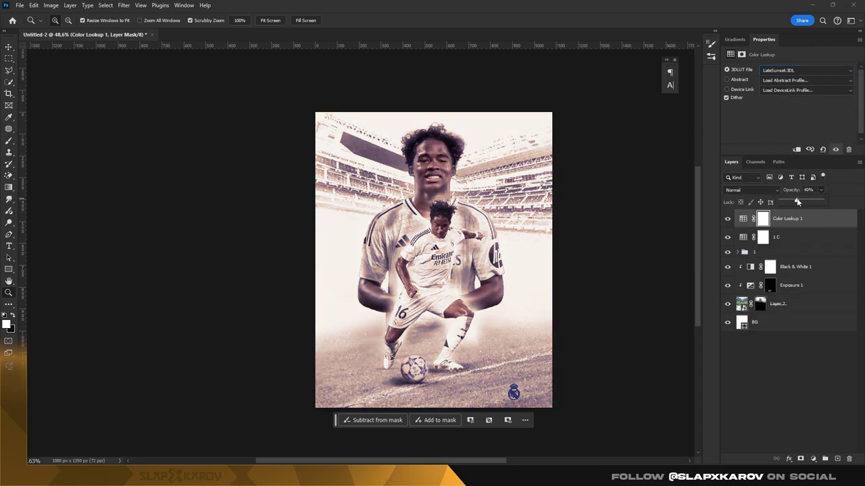
pyautogui.click(746, 191)
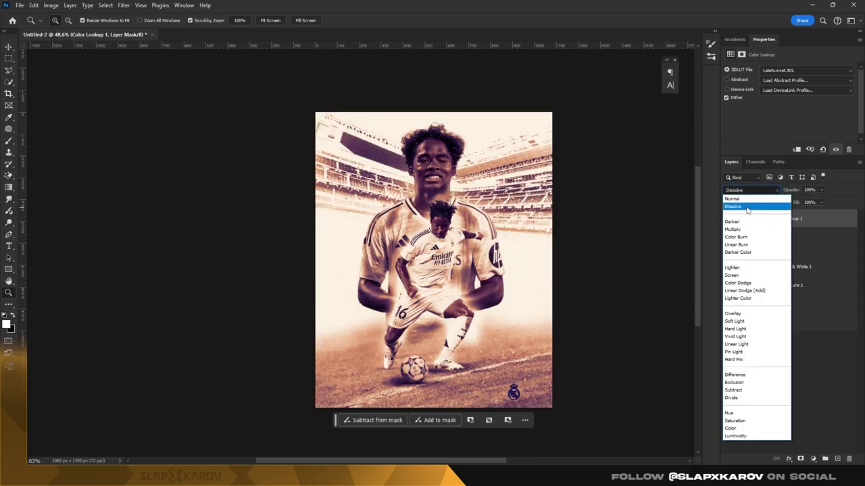
pyautogui.click(753, 206)
pyautogui.press('Down')
pyautogui.press('Down')
pyautogui.press('Down')
pyautogui.press('Down')
pyautogui.press('Down')
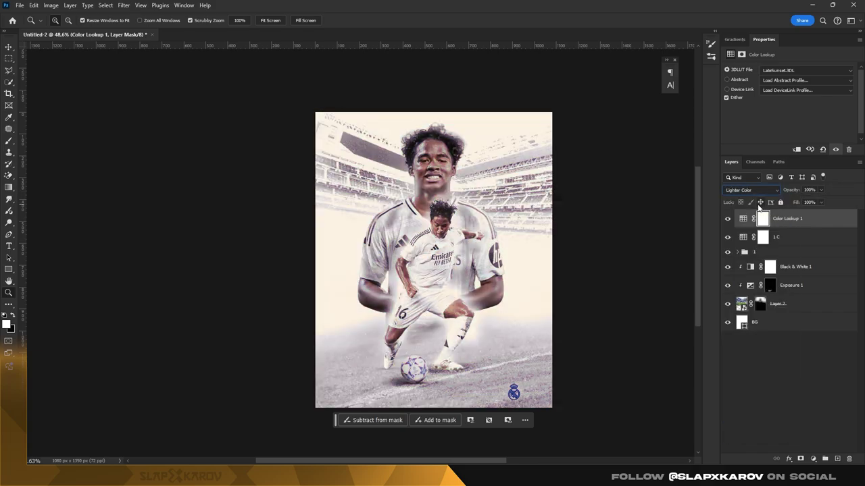
pyautogui.press('Down')
pyautogui.press('Down')
pyautogui.press('Down')
pyautogui.press('Down')
pyautogui.press('Down')
pyautogui.press('Down')
pyautogui.press('Down')
pyautogui.press('Down')
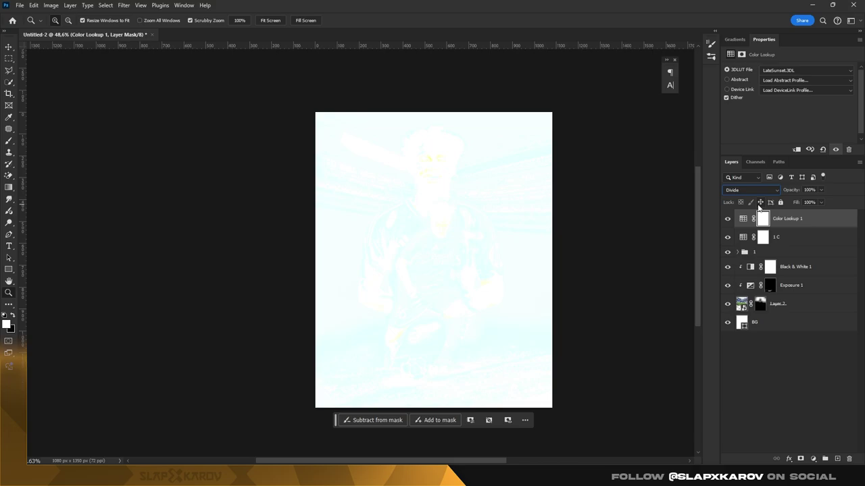
pyautogui.press('Down')
pyautogui.press('Down')
# Step: Hide the LateSunset layer, invert the 1 C mask and paint it across the lower image
pyautogui.click(728, 218)
pyautogui.click(762, 237)
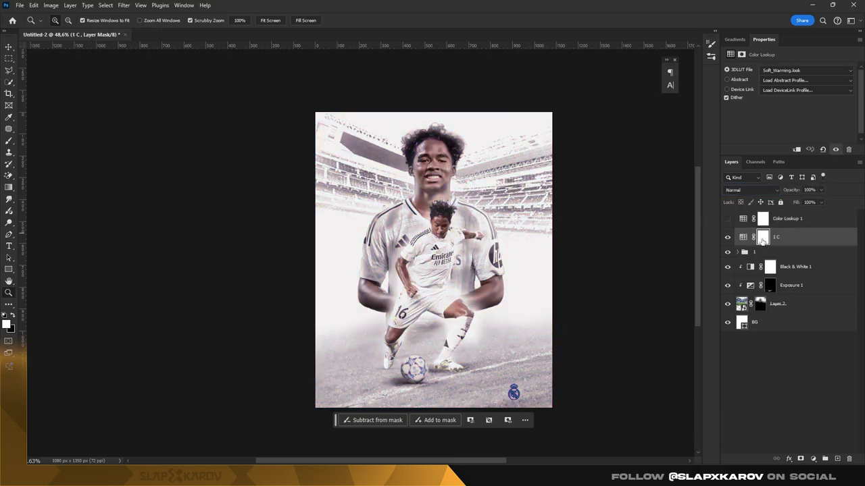
pyautogui.hotkey('ctrl', 'i')
pyautogui.press('b')
pyautogui.scroll(-1, 387, 223)
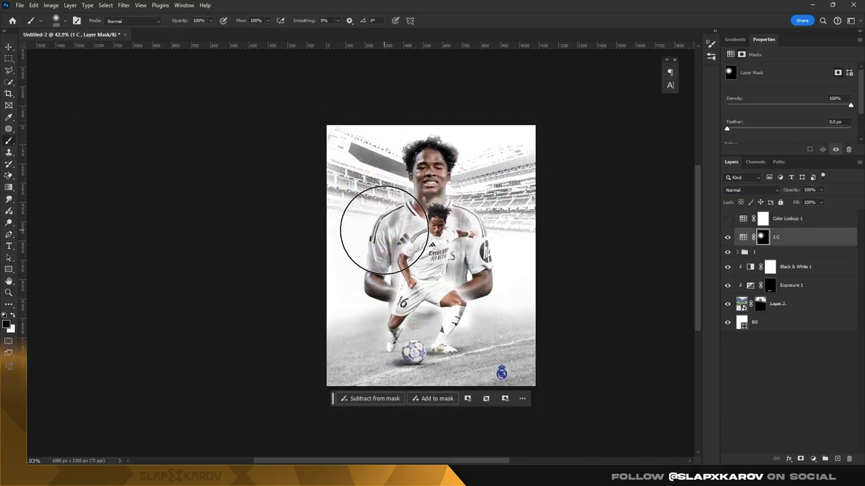
pyautogui.hotkey('ctrl', 'i')
pyautogui.scroll(-3, 329, 213)
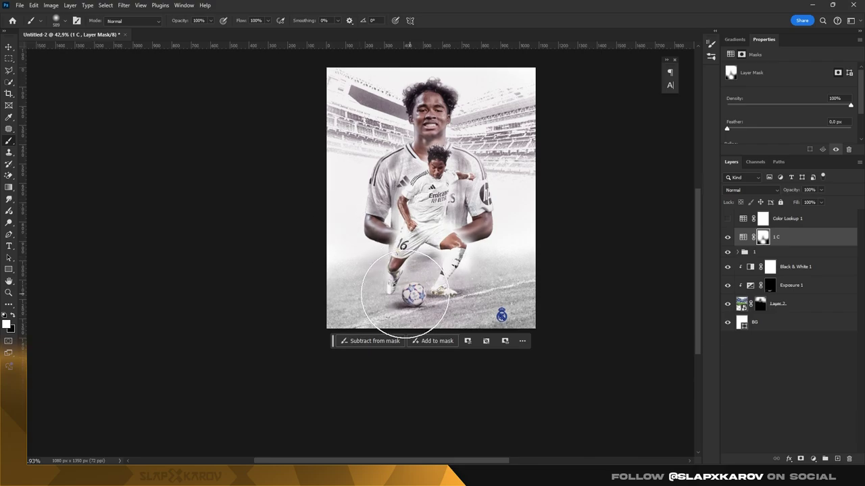
pyautogui.press('x')
pyautogui.moveTo(366, 282); pyautogui.dragTo(517, 240)
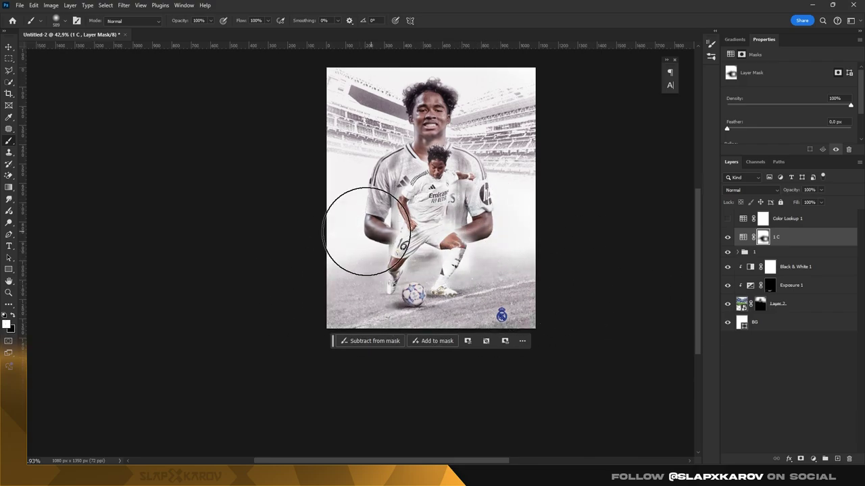
# Step: Show the LateSunset lookup layer again and fill its mask with black
pyautogui.press('z')
pyautogui.moveTo(464, 166); pyautogui.dragTo(60, 157)
pyautogui.press('z')
pyautogui.press('x')
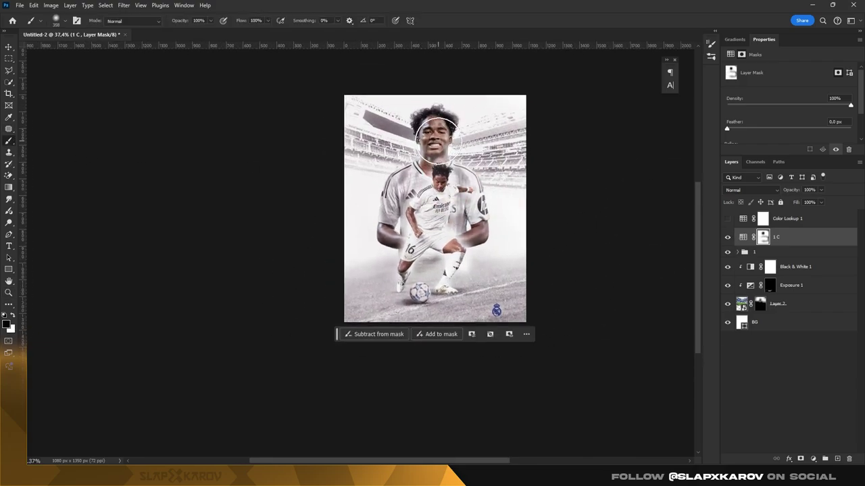
pyautogui.click(434, 91)
pyautogui.scroll(-2, 419, 234)
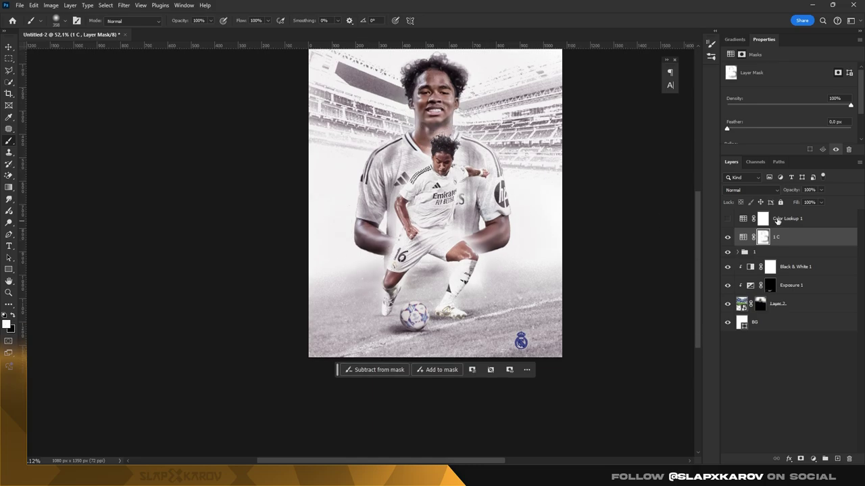
pyautogui.click(727, 218)
pyautogui.click(763, 218)
pyautogui.hotkey('ctrl', 'i')
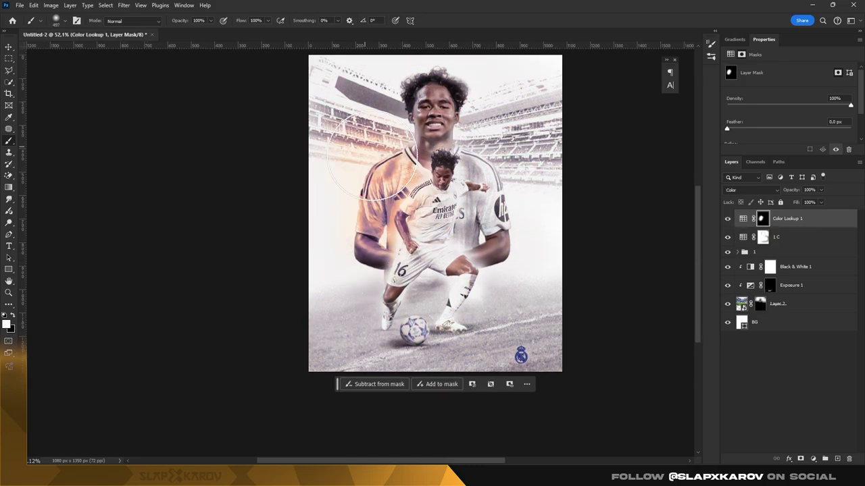
pyautogui.scroll(1, 419, 203)
# Step: Paint the sunset tint onto the left shoulder and the lower-left image
pyautogui.moveTo(541, 87); pyautogui.dragTo(477, 155)
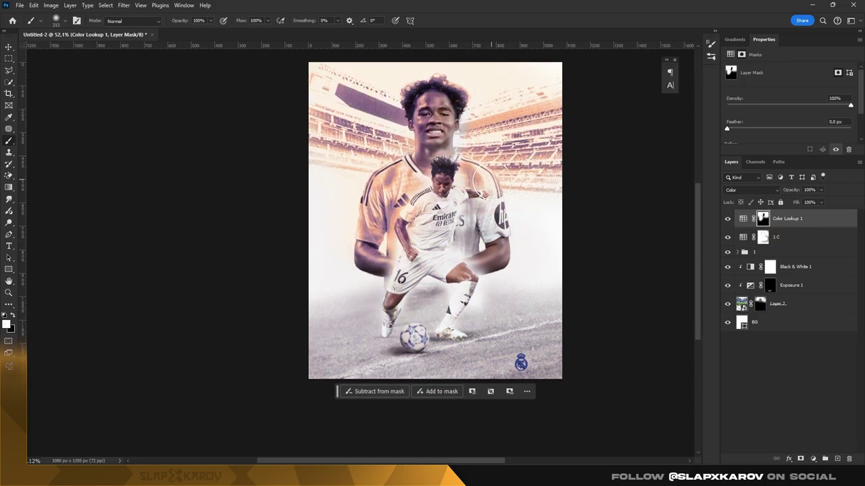
pyautogui.moveTo(432, 257); pyautogui.dragTo(337, 271)
pyautogui.scroll(1, 601, 193)
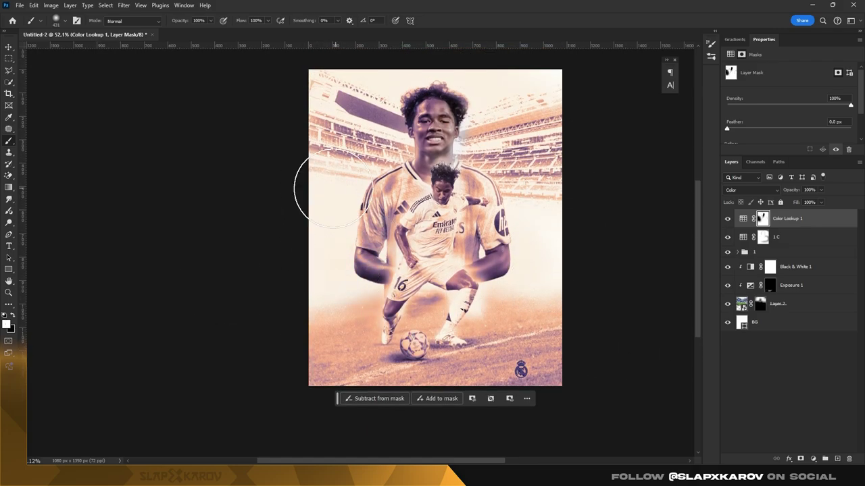
pyautogui.scroll(-3, 331, 189)
pyautogui.scroll(2, 503, 253)
# Step: Select the 1 C layer and toggle its look on and off to compare
pyautogui.click(777, 237)
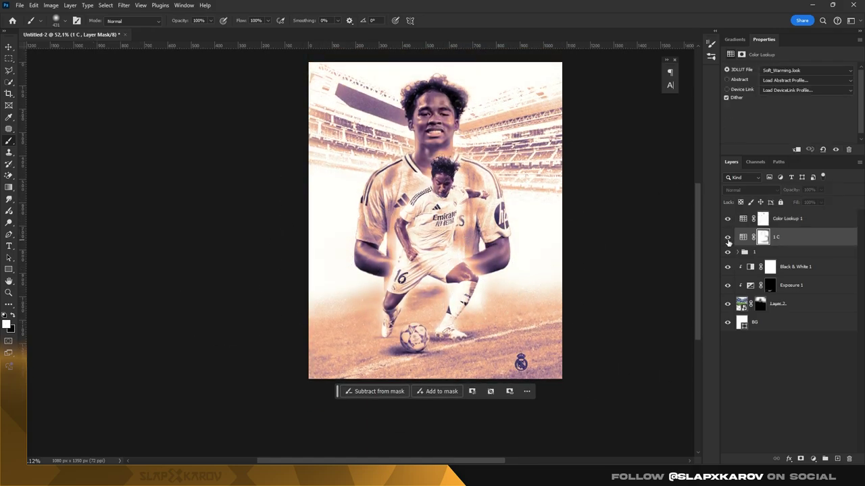
pyautogui.click(728, 238)
pyautogui.press('z')
pyautogui.scroll(2, 437, 89)
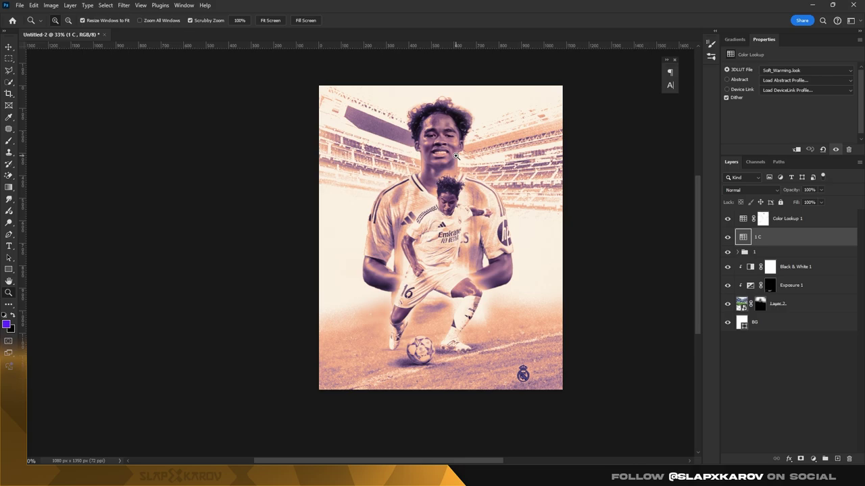
# Step: Select the crest logo layer, check its Color Overlay, and resize the logo
pyautogui.click(738, 252)
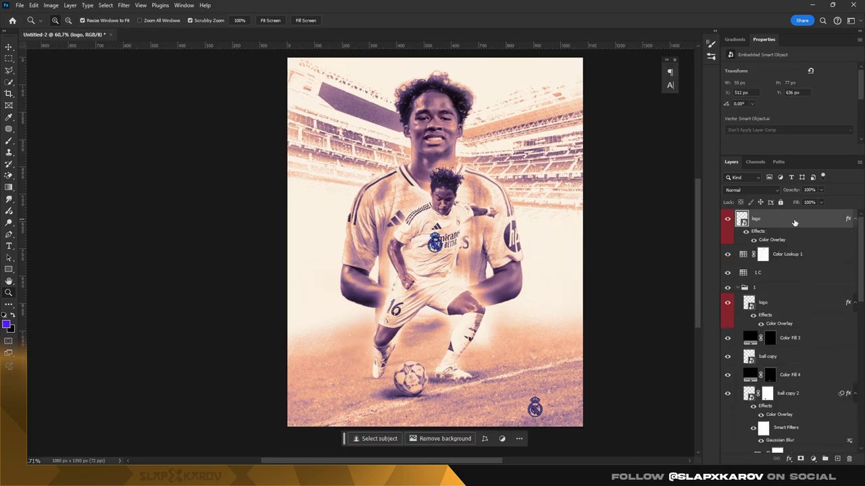
pyautogui.click(841, 238)
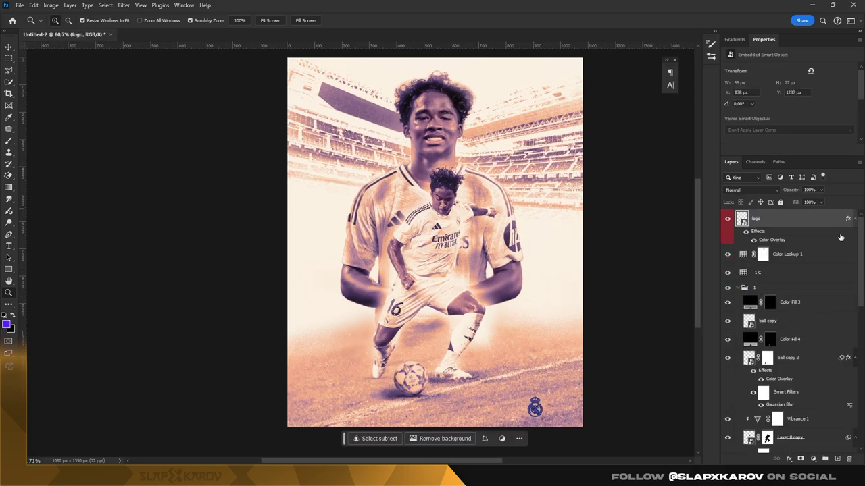
pyautogui.doubleClick(779, 241)
pyautogui.click(711, 190)
pyautogui.press('Escape')
pyautogui.press('Escape')
pyautogui.scroll(2, 561, 369)
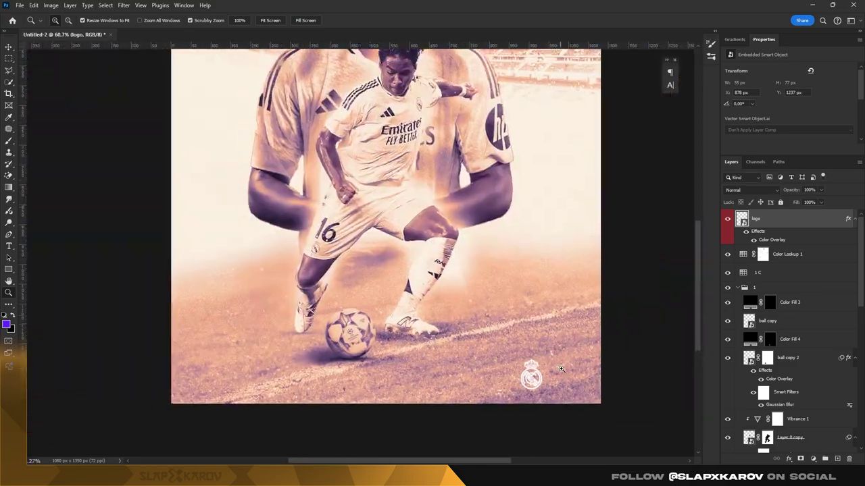
pyautogui.scroll(1, 561, 369)
pyautogui.hotkey('ctrl', 't')
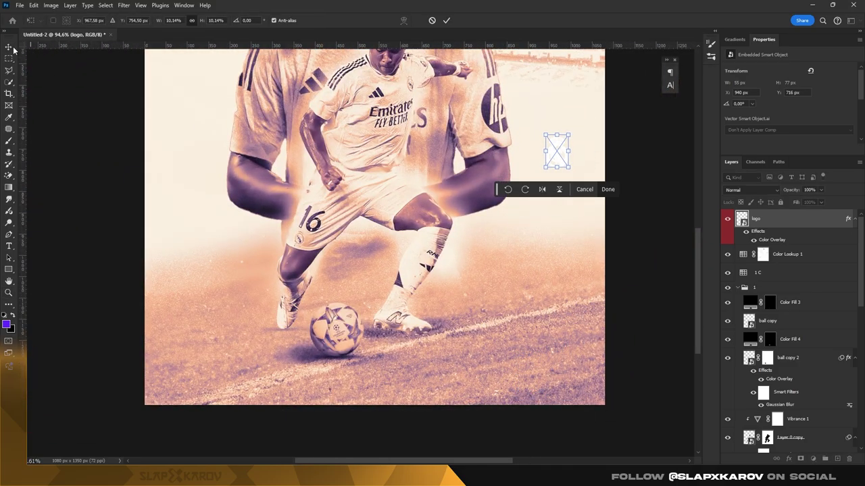
pyautogui.press('Return')
# Step: Zoom in on the crest and adjust its size again
pyautogui.press('z')
pyautogui.scroll(-3, 568, 208)
pyautogui.scroll(1, 569, 207)
pyautogui.scroll(1, 569, 208)
pyautogui.scroll(1, 569, 207)
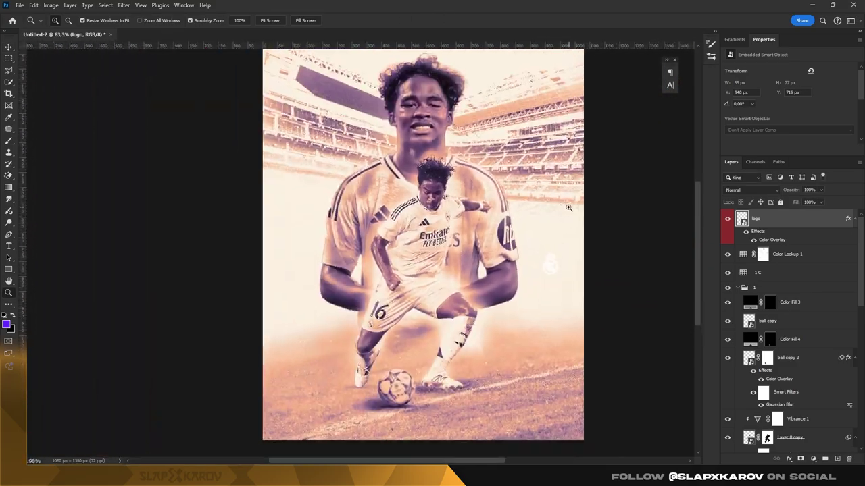
pyautogui.scroll(-1, 557, 255)
pyautogui.hotkey('ctrl', 't')
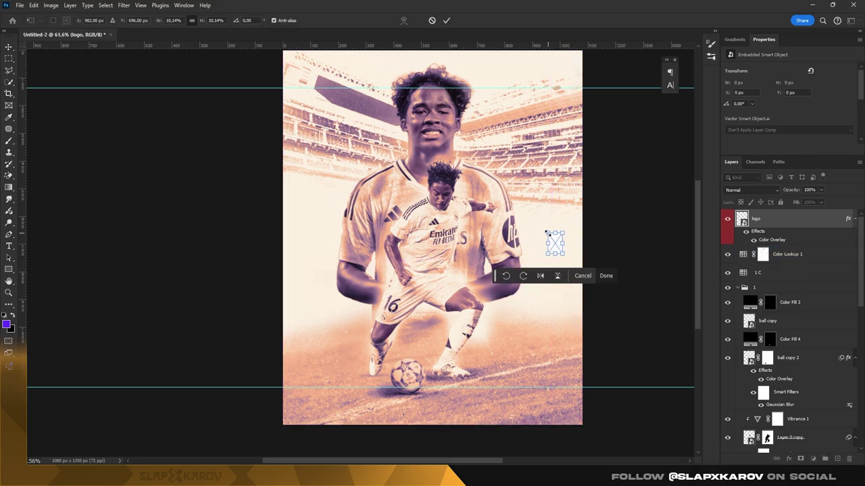
pyautogui.press('Return')
pyautogui.press('z')
pyautogui.scroll(5, 610, 247)
pyautogui.scroll(2, 613, 248)
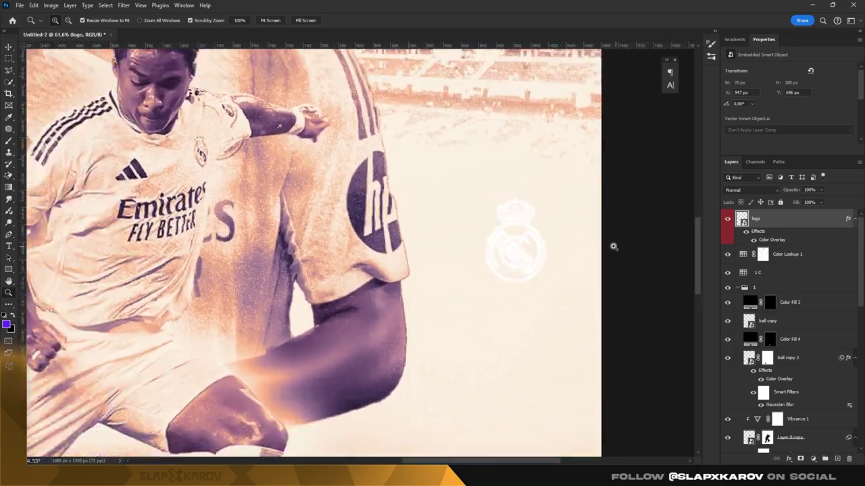
pyautogui.scroll(-3, 613, 247)
# Step: Draw a black-filled square and move it behind the crest
pyautogui.moveTo(533, 248); pyautogui.dragTo(531, 247)
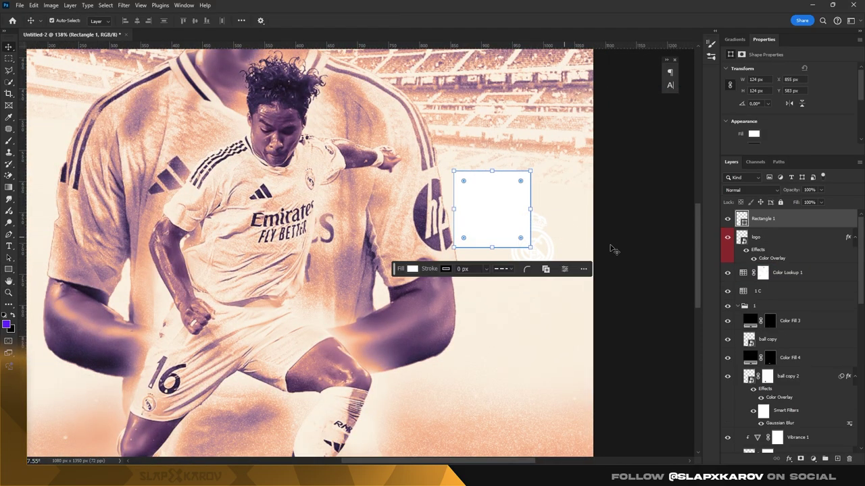
pyautogui.doubleClick(742, 254)
pyautogui.click(649, 277)
pyautogui.click(758, 193)
pyautogui.press('v')
pyautogui.moveTo(496, 207); pyautogui.dragTo(537, 240)
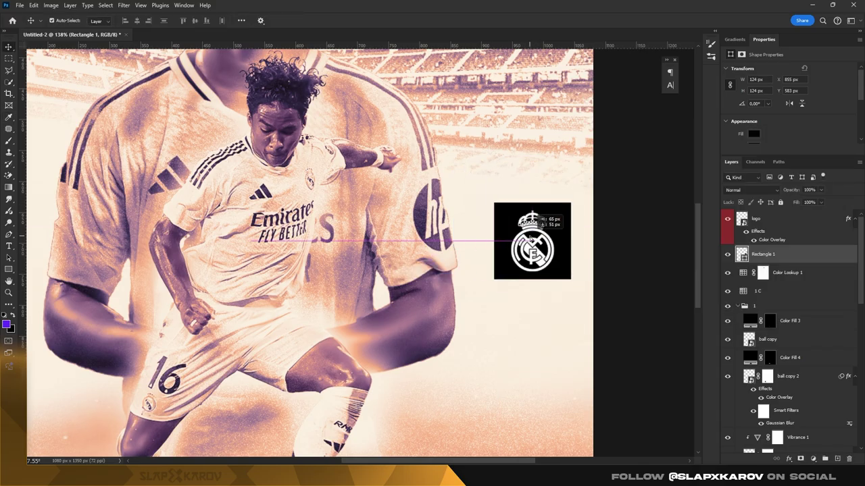
# Step: Center the crest on the black square and group them together as Group 2
pyautogui.scroll(3, 531, 221)
pyautogui.keyDown('ctrl'); pyautogui.click(742, 254); pyautogui.keyUp('ctrl')
pyautogui.click(755, 219)
pyautogui.click(137, 21)
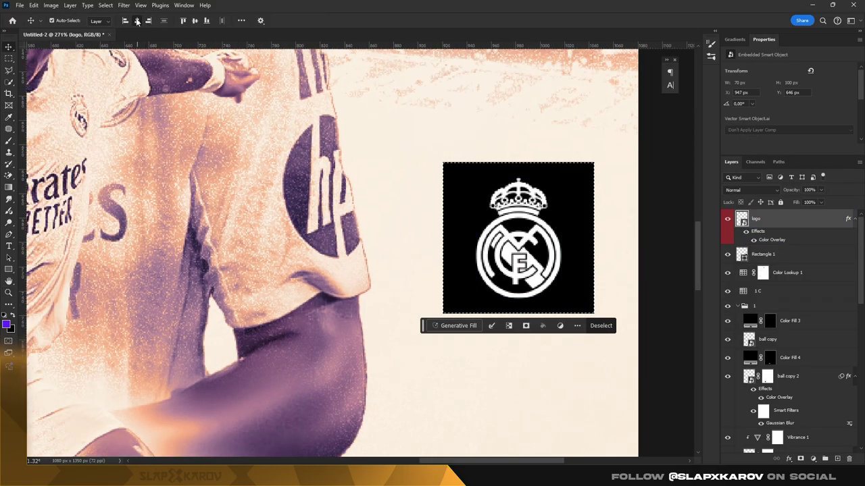
pyautogui.hotkey('ctrl', 'd')
pyautogui.press('z')
pyautogui.scroll(-5, 517, 251)
pyautogui.scroll(4, 517, 251)
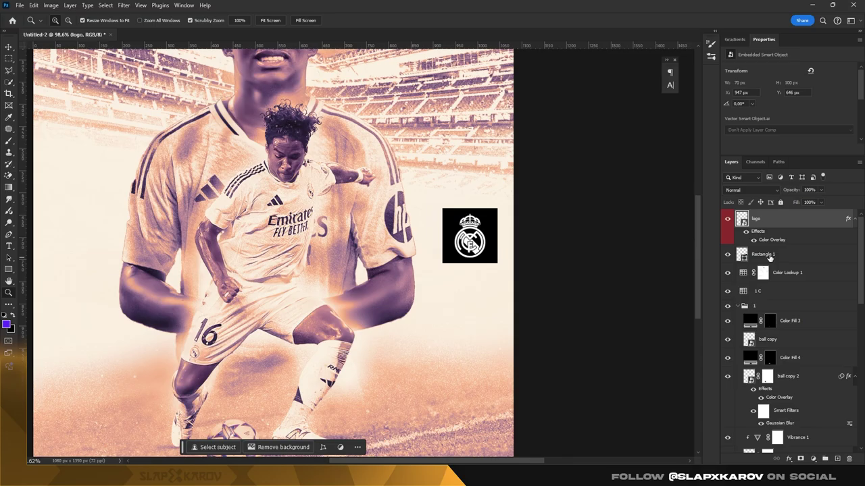
pyautogui.hotkey('ctrl', 'g')
pyautogui.scroll(-5, 518, 251)
pyautogui.scroll(3, 405, 236)
# Step: Set Color Lookup 1's blend mode to Soft Light
pyautogui.scroll(-2, 405, 237)
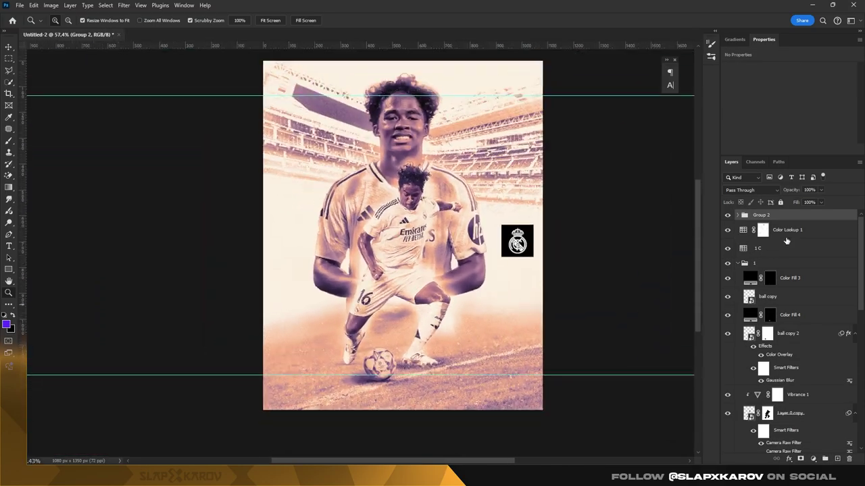
pyautogui.click(762, 231)
pyautogui.scroll(1, 407, 237)
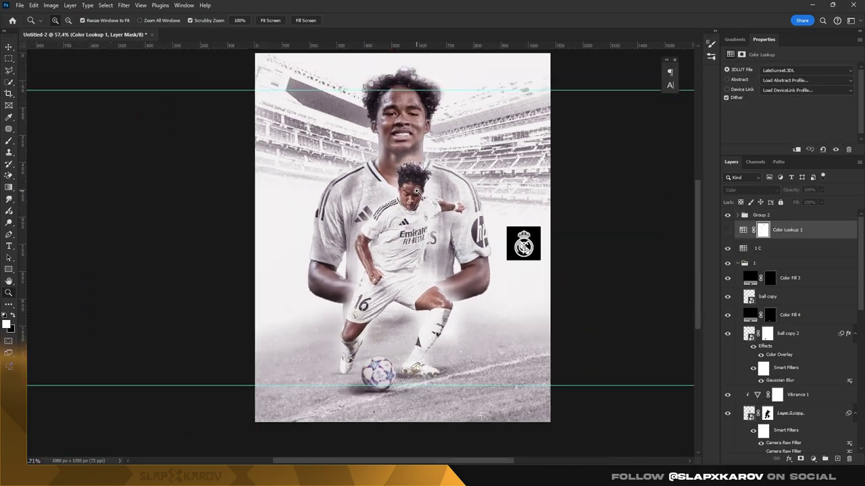
pyautogui.click(743, 190)
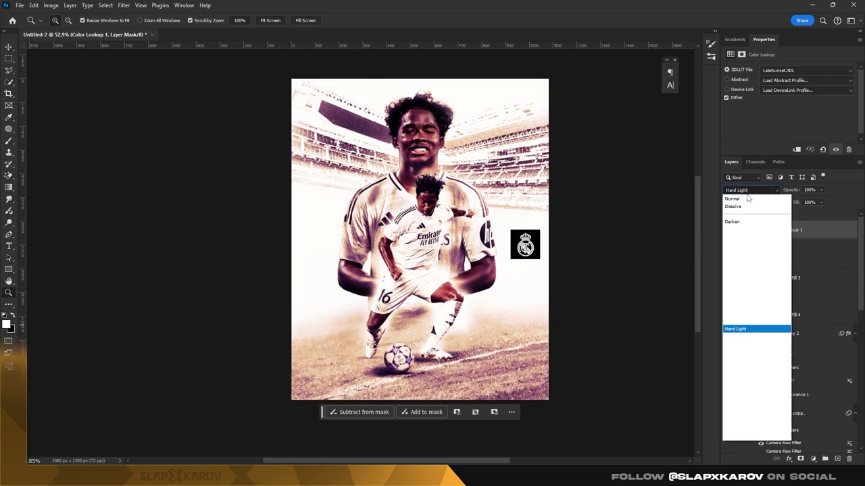
pyautogui.click(734, 321)
# Step: Paint black on Color Lookup 1's mask to hide the tint around the forearm and lower poster
pyautogui.moveTo(595, 230); pyautogui.dragTo(602, 230)
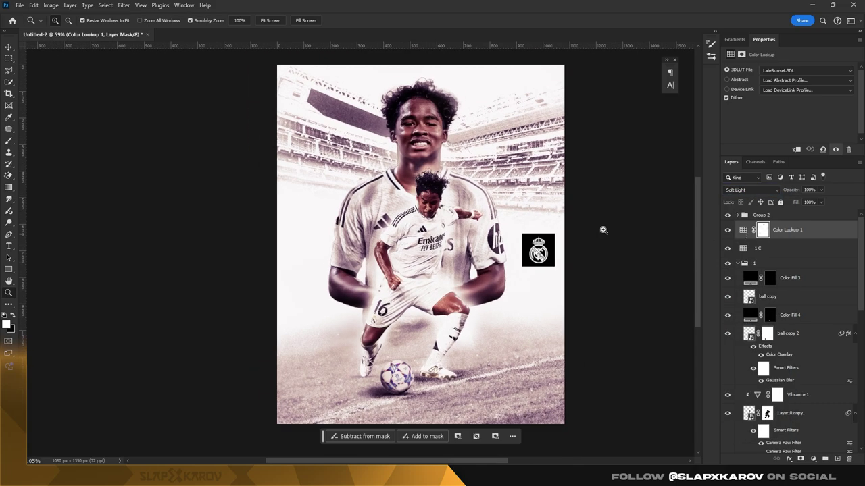
pyautogui.press('b')
pyautogui.moveTo(377, 264); pyautogui.dragTo(511, 193)
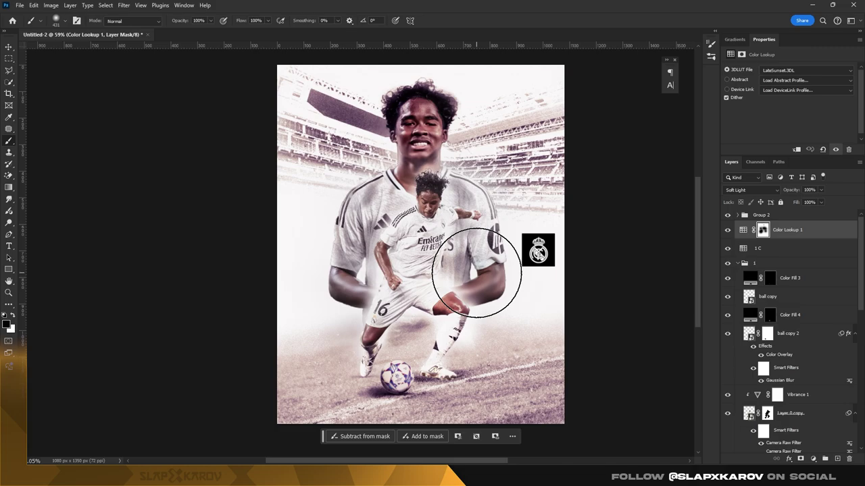
pyautogui.scroll(-2, 487, 325)
pyautogui.scroll(2, 308, 135)
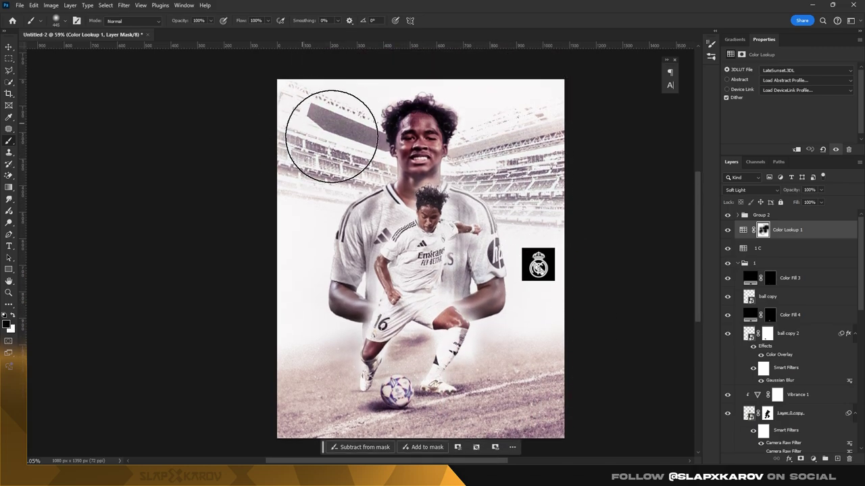
pyautogui.press('z')
pyautogui.click(9, 140)
pyautogui.scroll(-1, 618, 290)
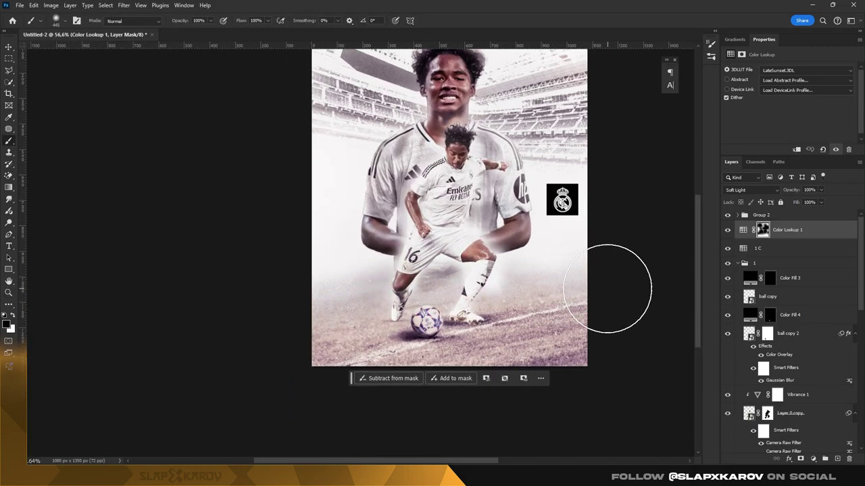
pyautogui.moveTo(352, 379); pyautogui.dragTo(329, 456)
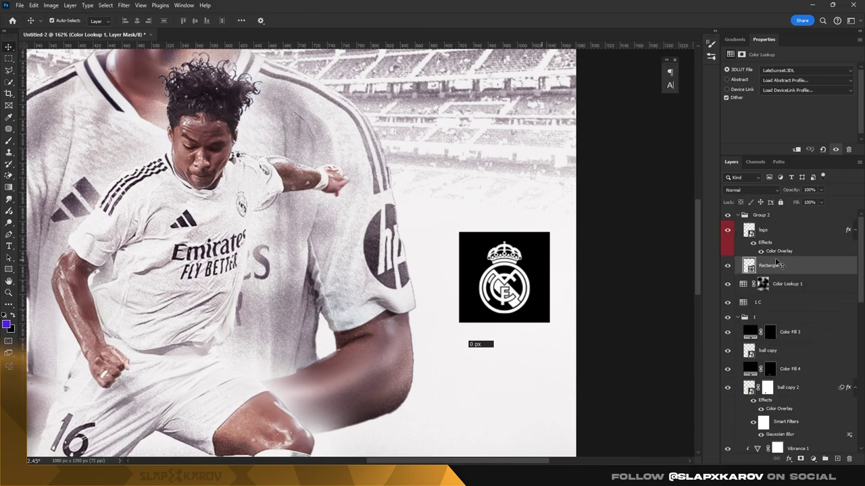
# Step: Lower Rectangle 1's opacity to 49% and recolour the crest's Color Overlay orange
pyautogui.moveTo(821, 190); pyautogui.dragTo(793, 198)
pyautogui.doubleClick(777, 250)
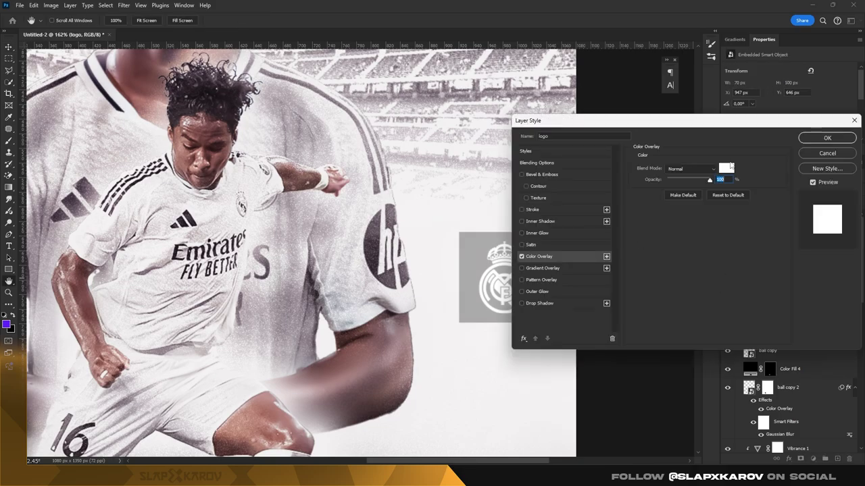
pyautogui.click(735, 170)
pyautogui.click(732, 259)
pyautogui.click(732, 263)
pyautogui.click(715, 166)
pyautogui.click(812, 156)
pyautogui.click(831, 137)
pyautogui.scroll(3, 496, 228)
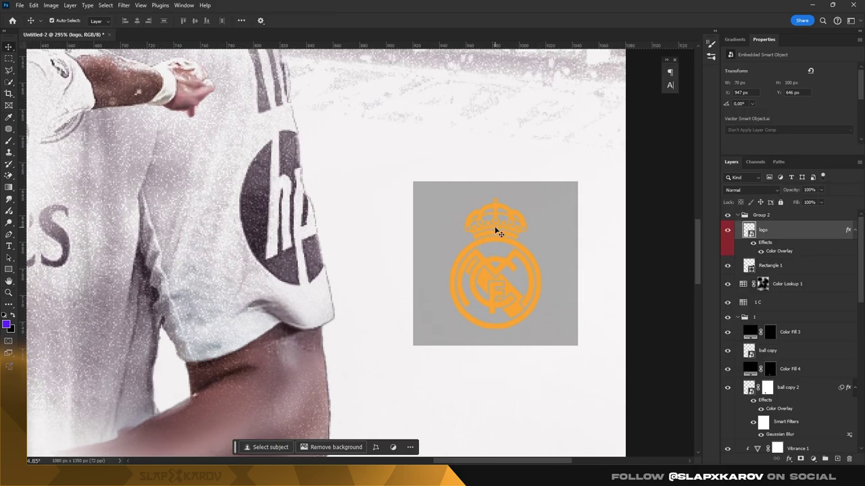
# Step: Confirm the backing rectangle's black fill and collapse the logo group
pyautogui.doubleClick(749, 265)
pyautogui.press('Return')
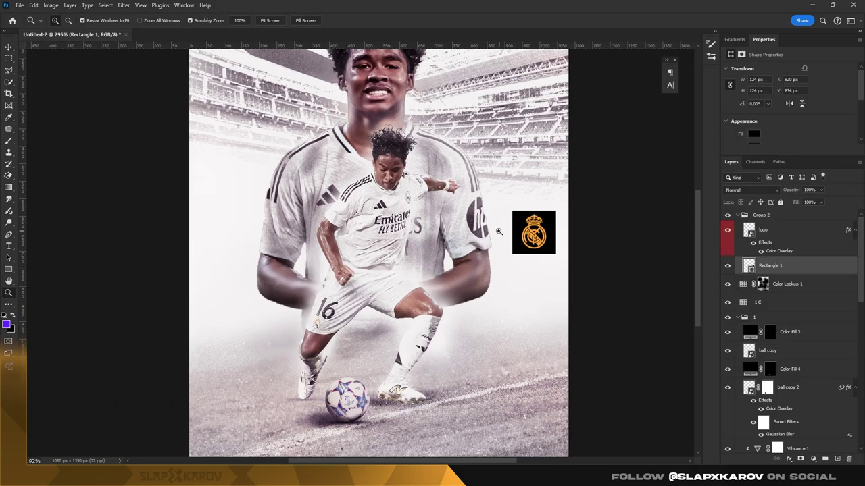
pyautogui.hotkey('ctrl', '0')
pyautogui.click(738, 215)
pyautogui.click(761, 216)
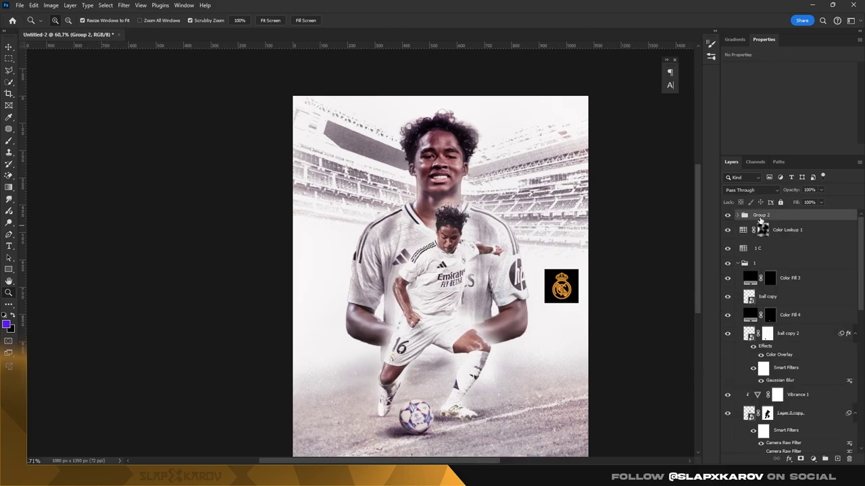
pyautogui.write('logo')
pyautogui.scroll(-5, 808, 405)
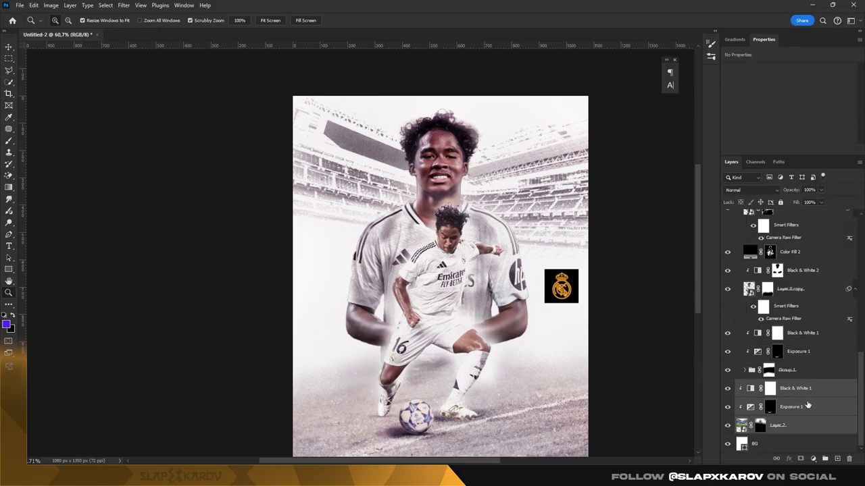
# Step: Group the stadium layer with its Black & White and Exposure adjustments as santi, and rename Color Lookup to 2 C
pyautogui.click(823, 460)
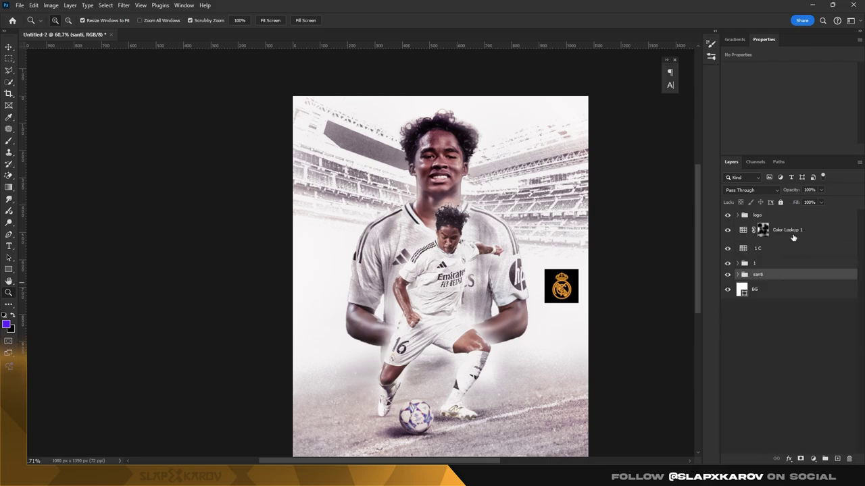
pyautogui.doubleClick(809, 231)
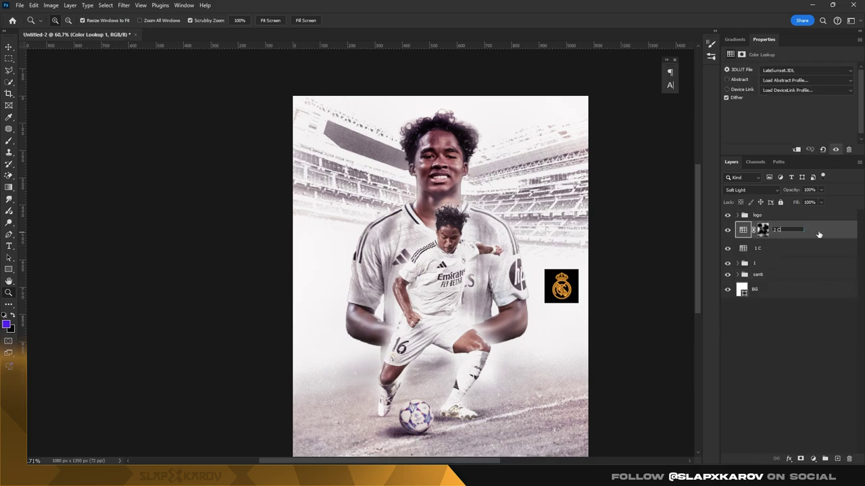
pyautogui.click(774, 274)
pyautogui.scroll(-1, 126, 223)
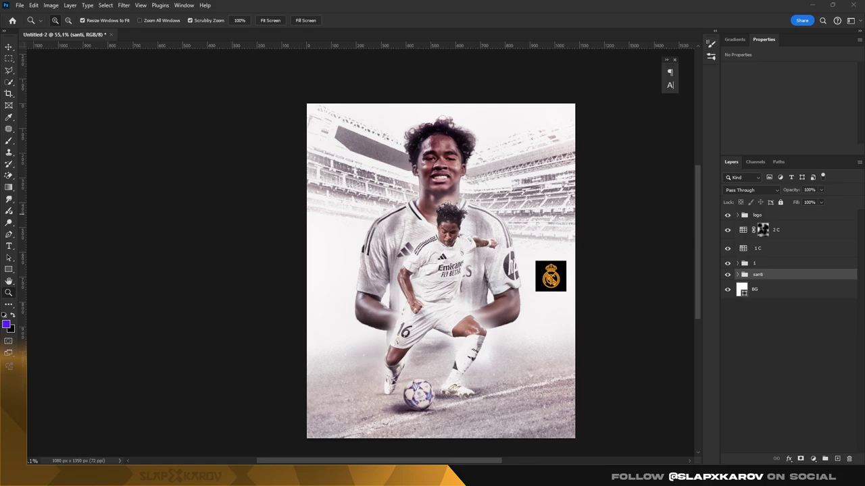
# Step: Add the text ENDRICK on the poster in the Jaapokki enchance font
pyautogui.press('t')
pyautogui.click(385, 249)
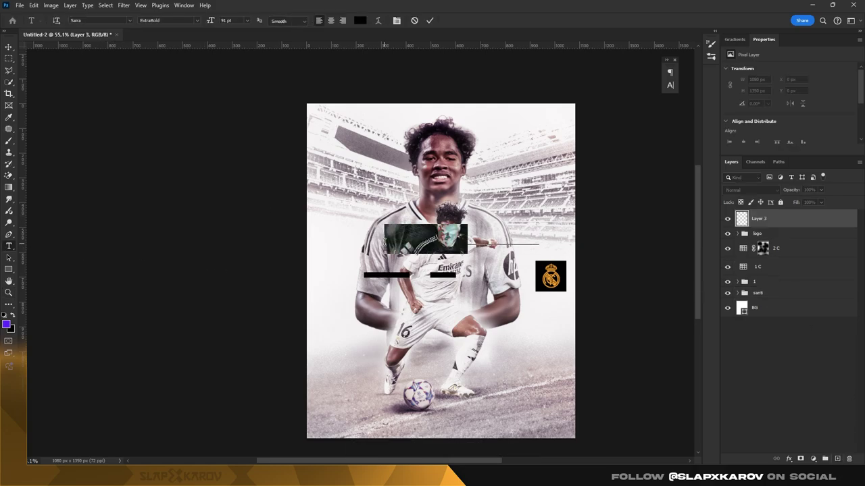
pyautogui.write('ENDRIC')
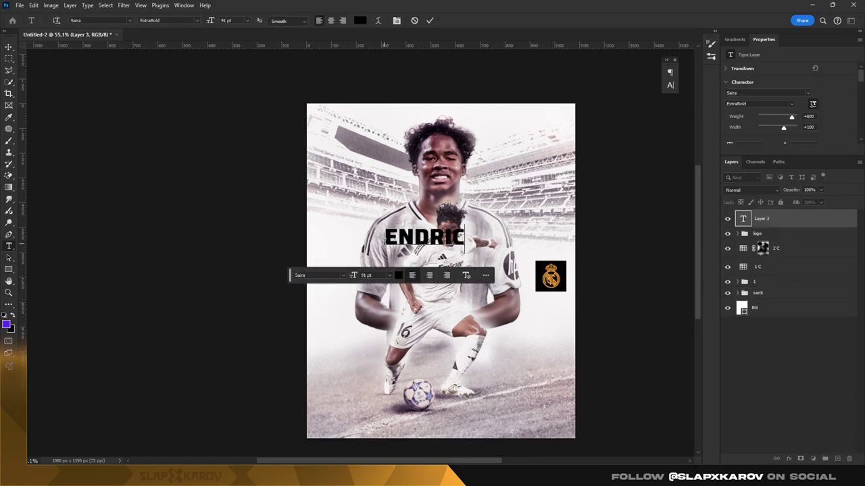
pyautogui.write('K')
pyautogui.click(129, 21)
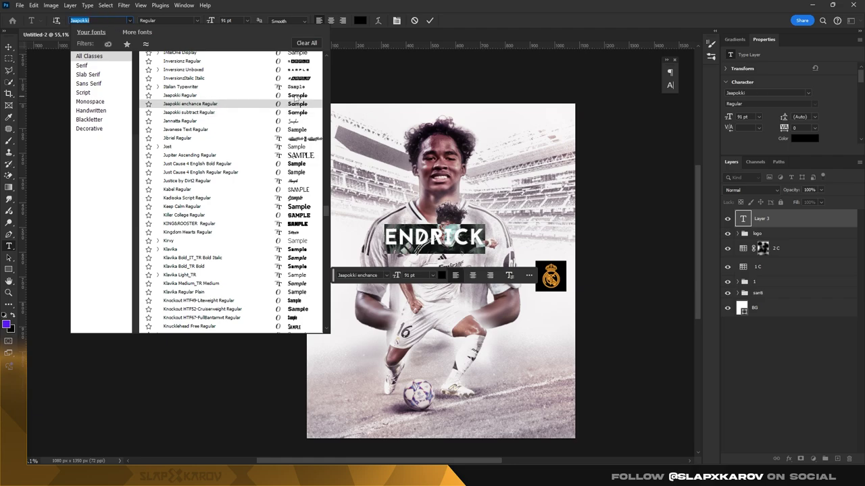
pyautogui.click(297, 103)
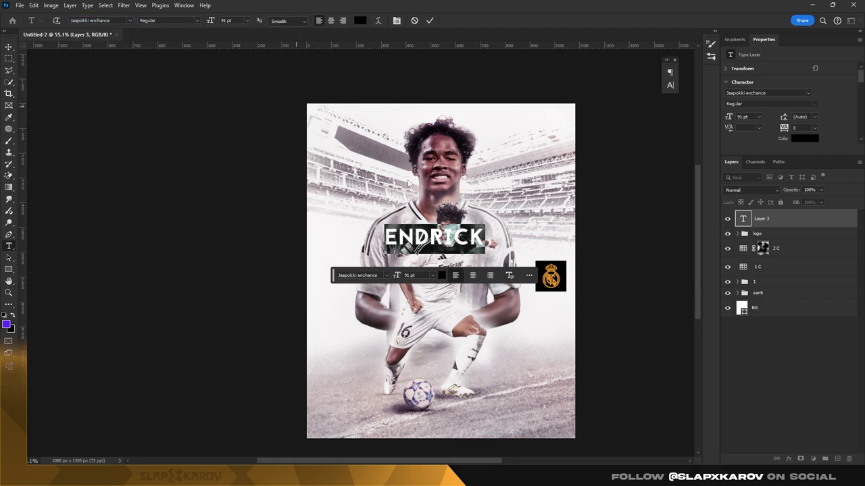
# Step: Tighten ENDRICK's letter tracking and scale it up to about 289 pt across the poster
pyautogui.click(669, 85)
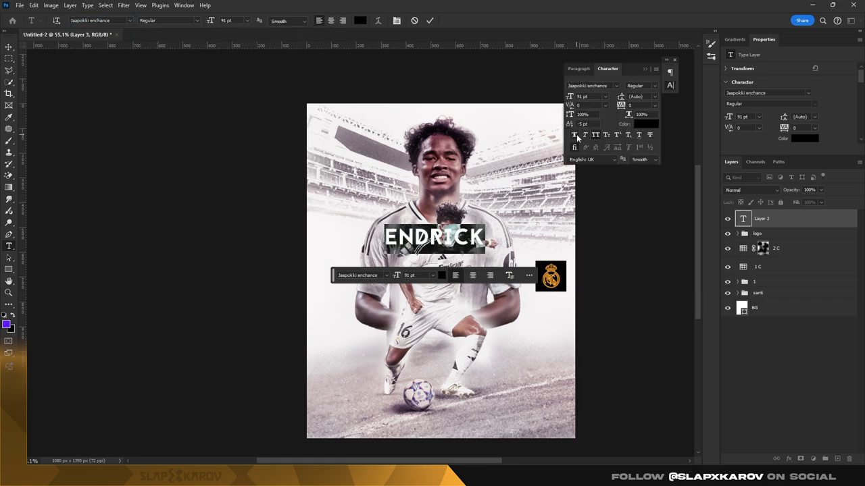
pyautogui.moveTo(623, 105); pyautogui.dragTo(621, 106)
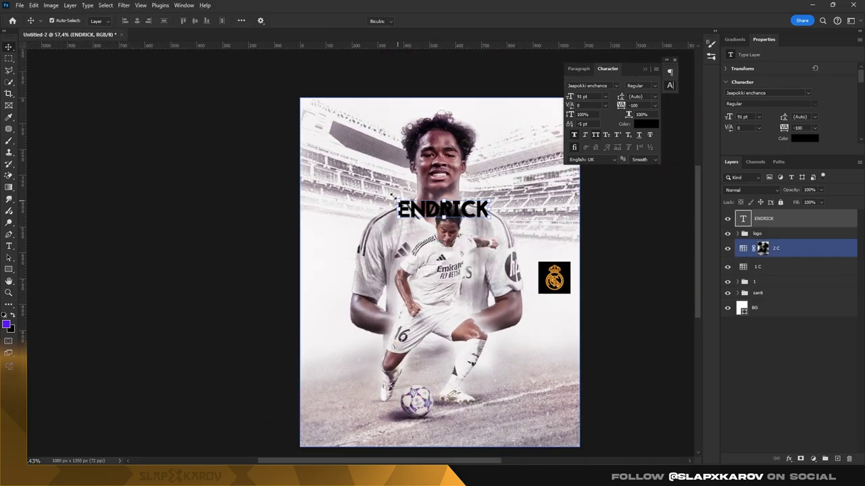
pyautogui.moveTo(392, 195)
pyautogui.mouseDown()
pyautogui.moveTo(297, 123)
pyautogui.moveTo(307, 126)
pyautogui.mouseUp()
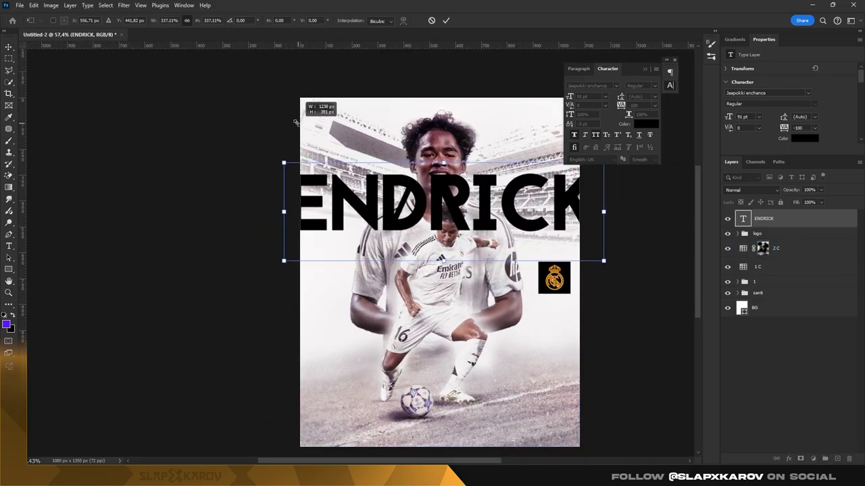
pyautogui.press('Return')
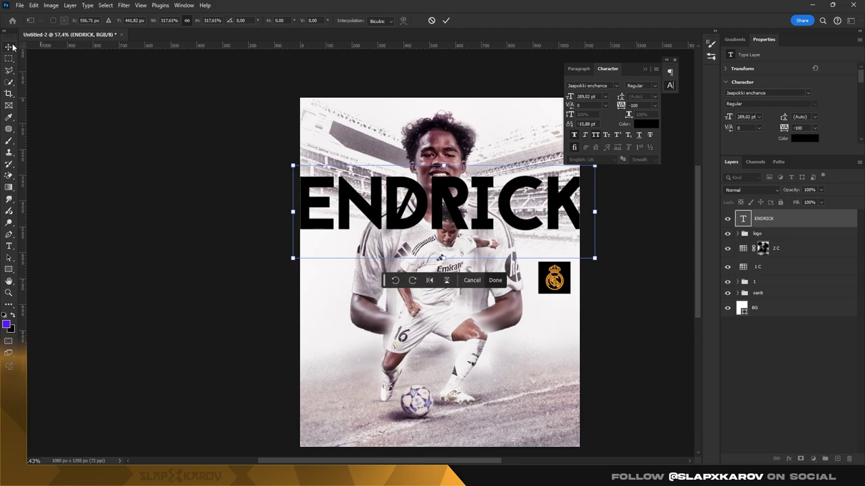
pyautogui.click(748, 190)
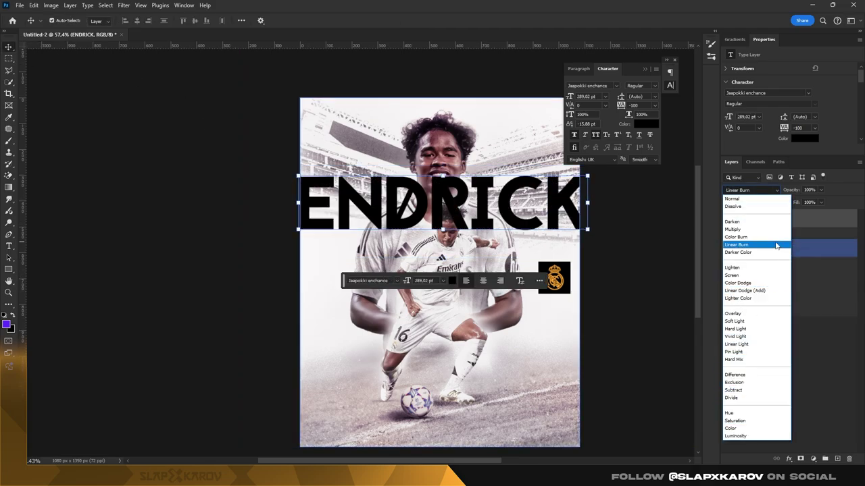
# Step: Keep ENDRICK on Normal blending and change its text colour to orange
pyautogui.click(733, 199)
pyautogui.click(749, 189)
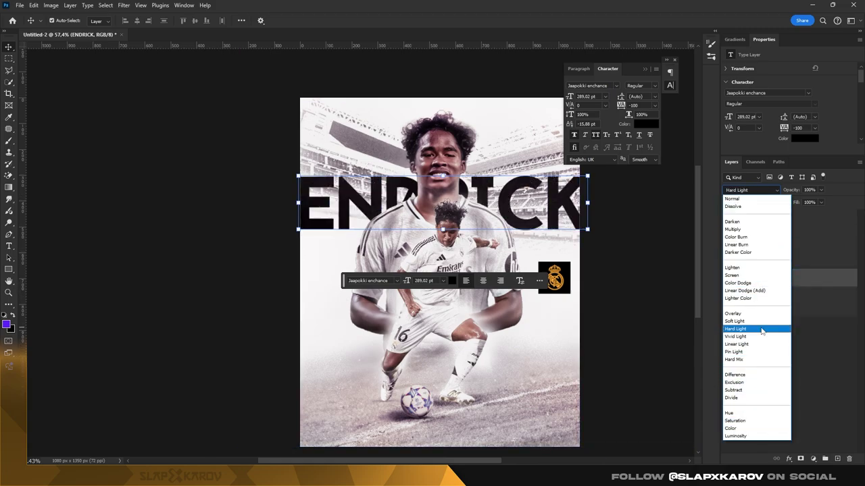
pyautogui.click(833, 288)
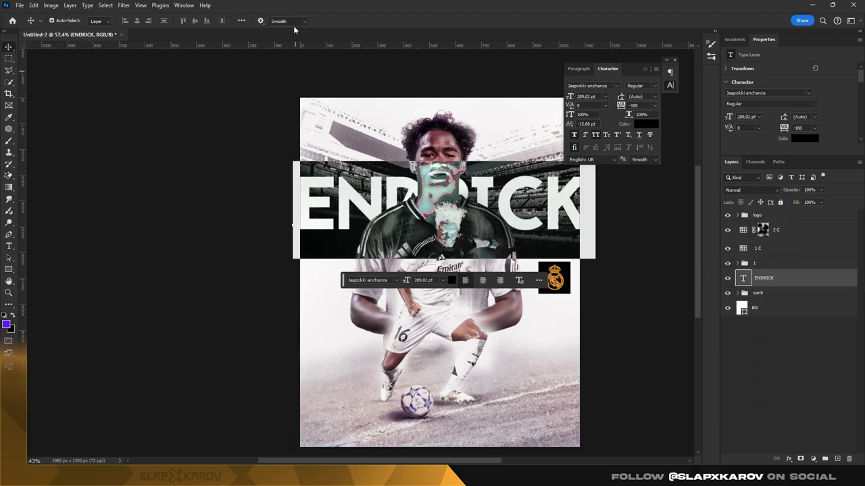
pyautogui.press('t')
pyautogui.click(360, 20)
pyautogui.write('855800')
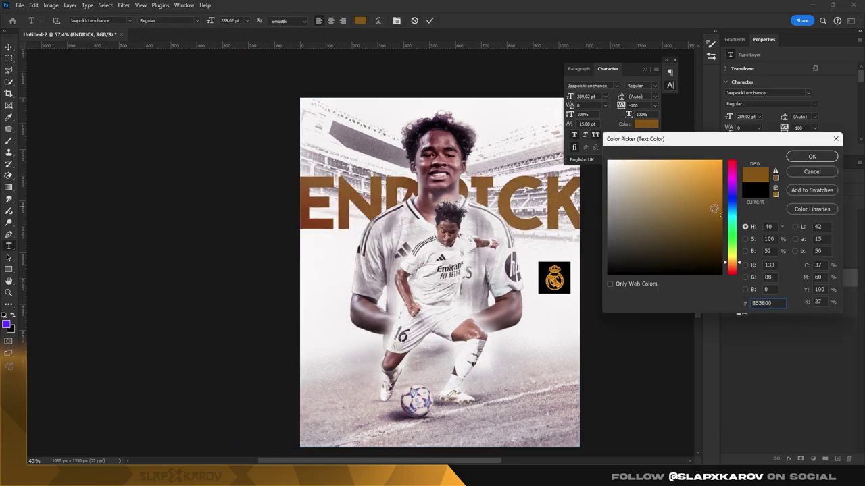
pyautogui.write('f5a623')
pyautogui.click(812, 156)
pyautogui.hotkey('ctrl', 'Return')
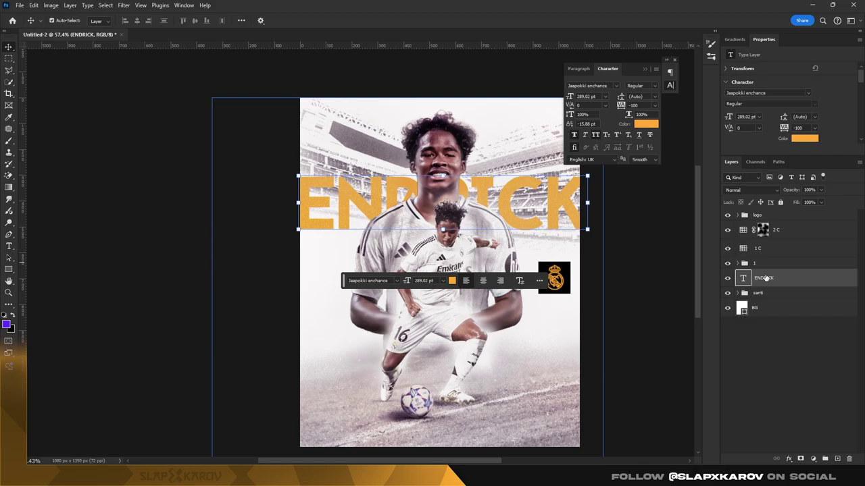
# Step: Duplicate the ENDRICK layer and set the copy's blend mode to Darker Color
pyautogui.hotkey('ctrl', 'j')
pyautogui.click(750, 190)
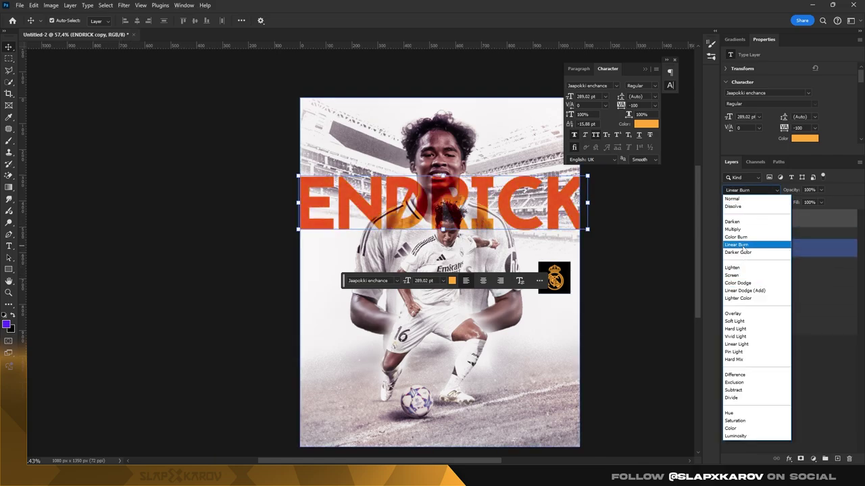
pyautogui.click(743, 252)
pyautogui.press('z')
pyautogui.moveTo(401, 191); pyautogui.dragTo(439, 191)
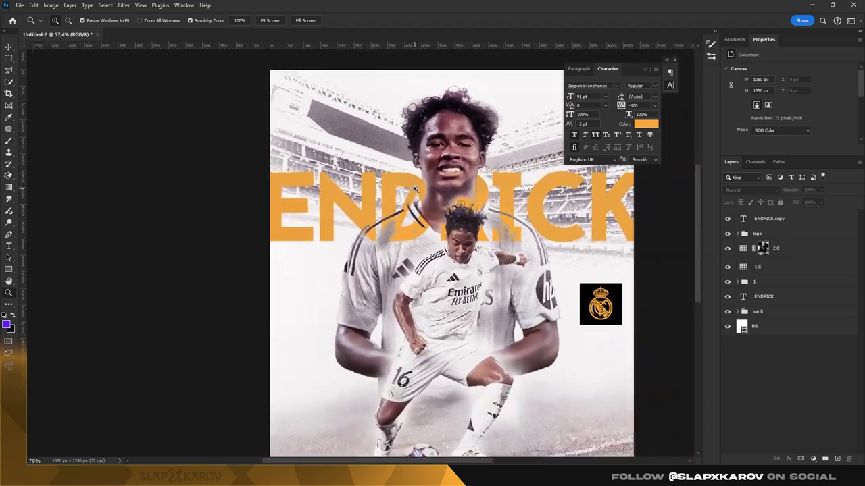
# Step: Toggle the original ENDRICK layer's visibility to compare it with the copy, leaving it visible
pyautogui.click(760, 298)
pyautogui.click(727, 299)
pyautogui.click(727, 299)
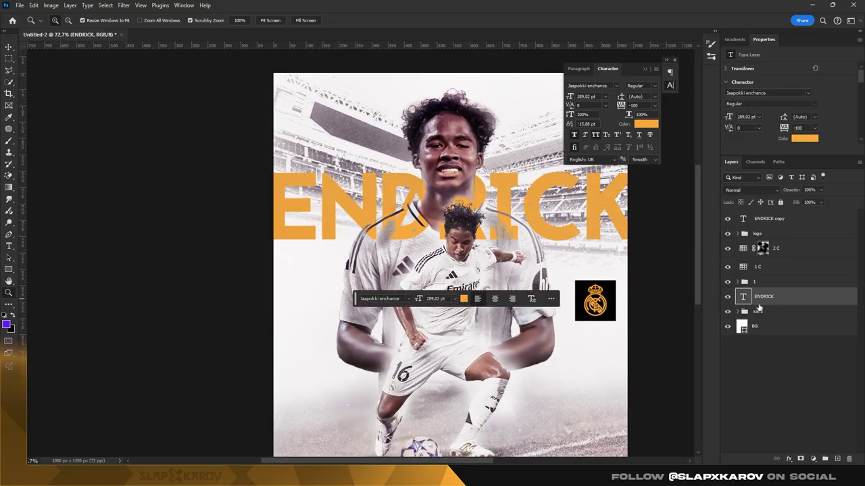
pyautogui.click(727, 300)
pyautogui.click(727, 299)
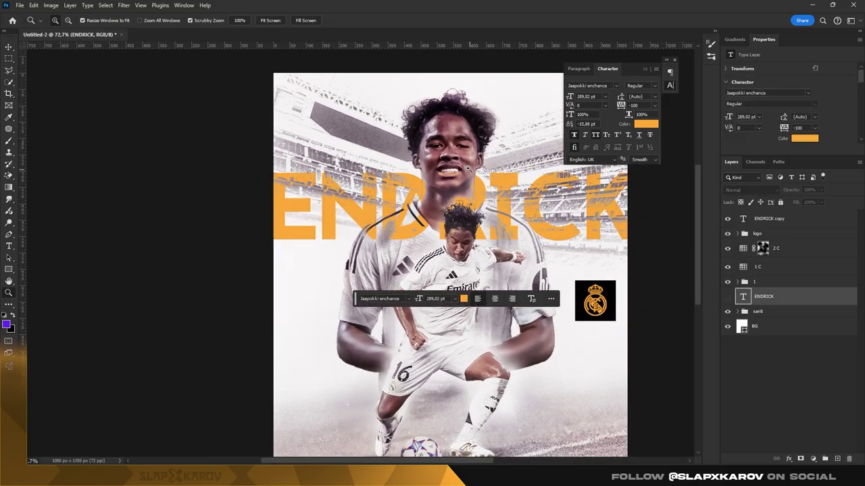
pyautogui.click(475, 183)
pyautogui.keyDown('alt'); pyautogui.click(475, 183); pyautogui.keyUp('alt')
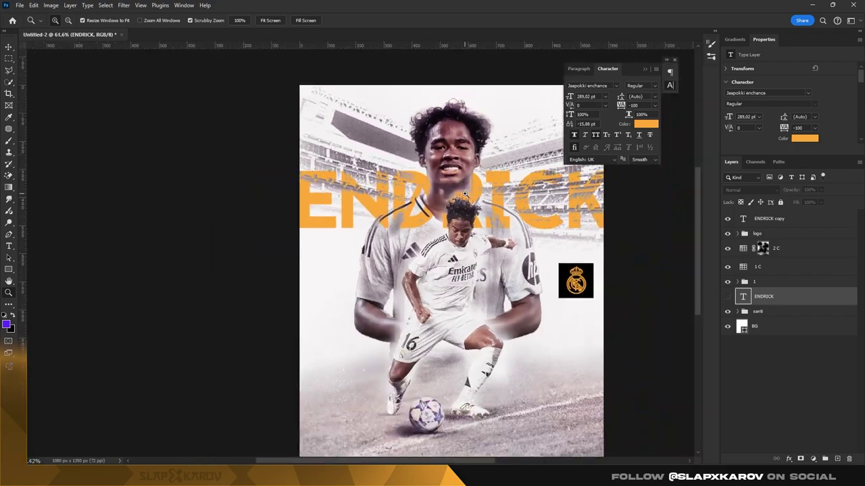
pyautogui.click(728, 297)
pyautogui.keyDown('alt'); pyautogui.click(460, 196); pyautogui.keyUp('alt')
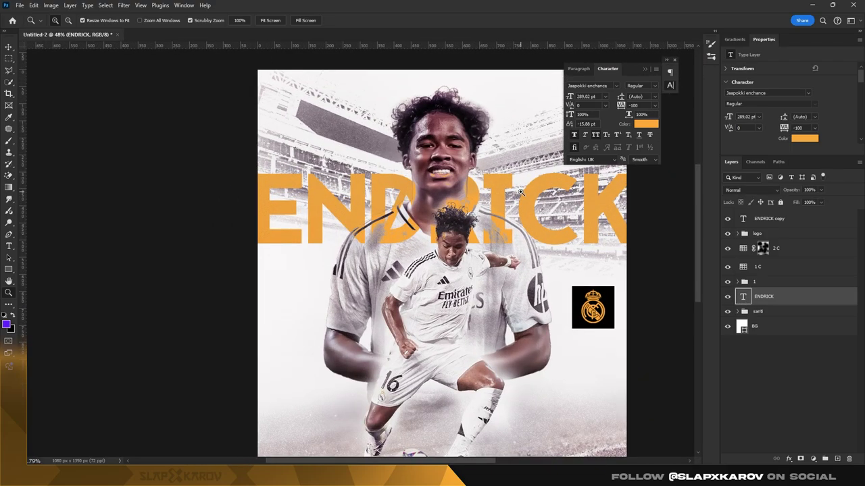
pyautogui.moveTo(460, 197); pyautogui.dragTo(500, 197)
pyautogui.click(777, 226)
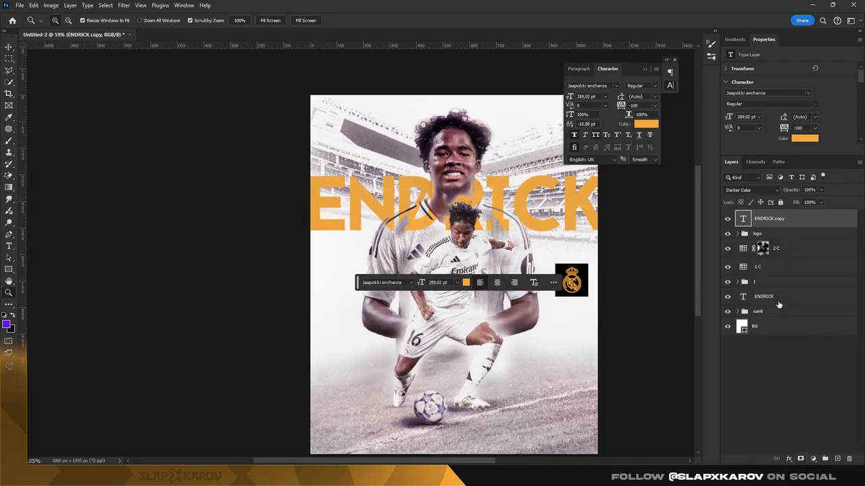
# Step: Add layer masks to both ENDRICK layers and pick the spray brush 16 preset
pyautogui.keyDown('ctrl'); pyautogui.click(778, 305); pyautogui.keyUp('ctrl')
pyautogui.click(801, 458)
pyautogui.click(763, 297)
pyautogui.press('b')
pyautogui.rightClick(330, 205)
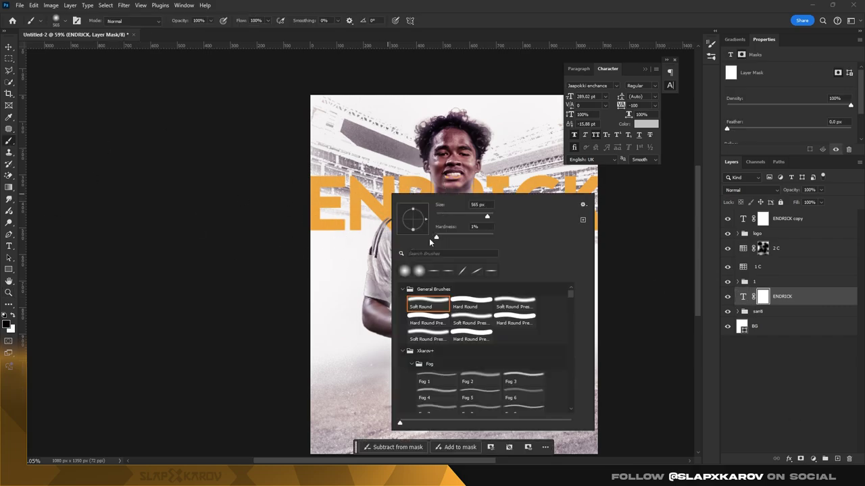
pyautogui.moveTo(570, 318)
pyautogui.mouseDown()
pyautogui.moveTo(569, 360)
pyautogui.moveTo(566, 310)
pyautogui.mouseUp()
pyautogui.click(437, 307)
pyautogui.press('Return')
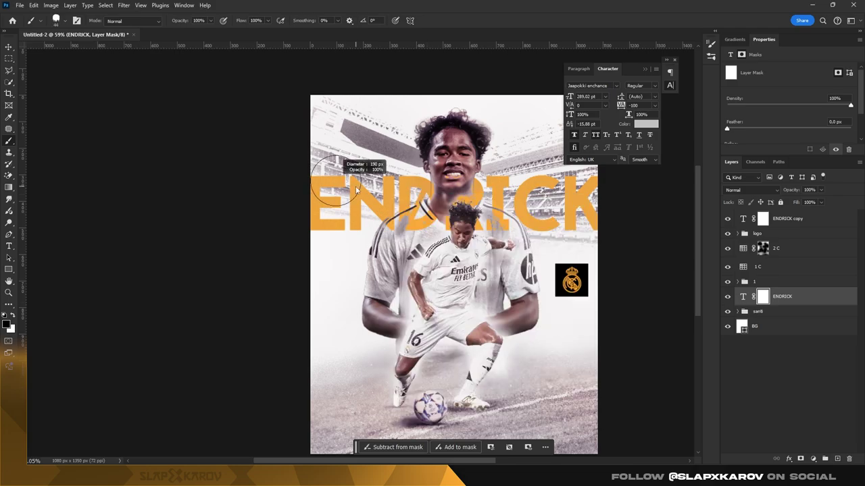
pyautogui.rightClick(338, 193)
pyautogui.press('Return')
pyautogui.press('x')
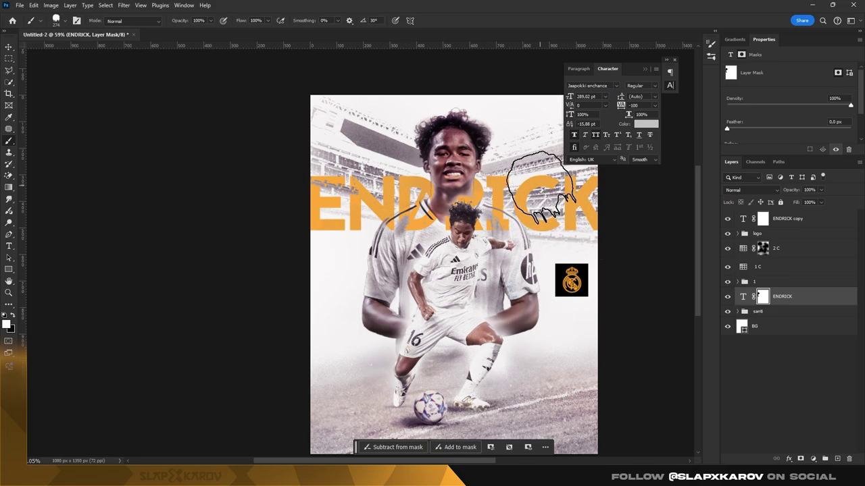
# Step: Paint black on the ENDRICK copy mask to wear away part of the lettering
pyautogui.click(758, 220)
pyautogui.press('x')
pyautogui.moveTo(415, 197); pyautogui.dragTo(399, 202)
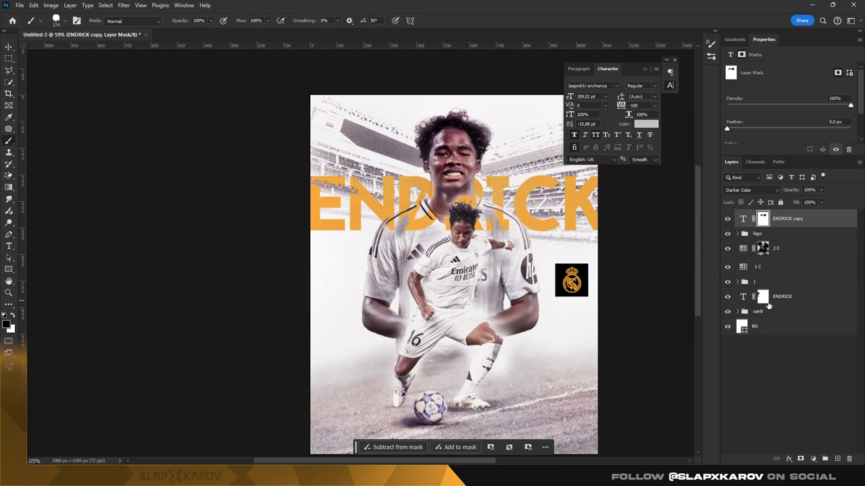
pyautogui.click(768, 301)
pyautogui.press('x')
pyautogui.rightClick(552, 207)
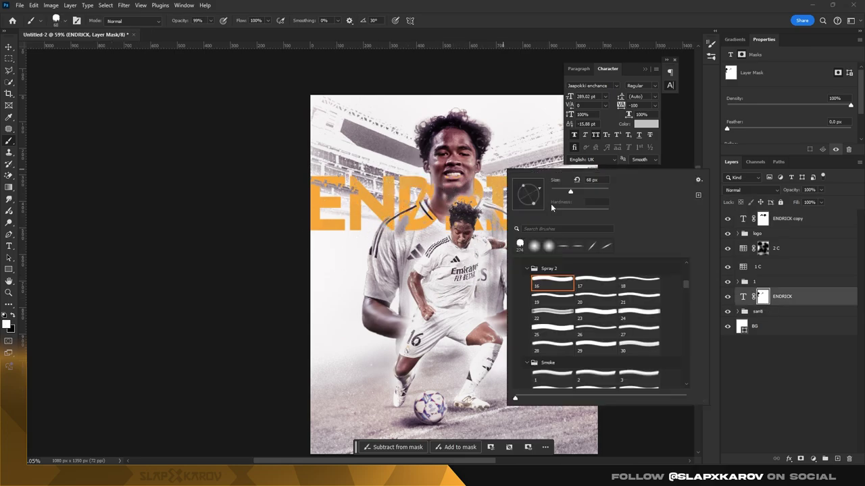
pyautogui.press('Escape')
pyautogui.press('x')
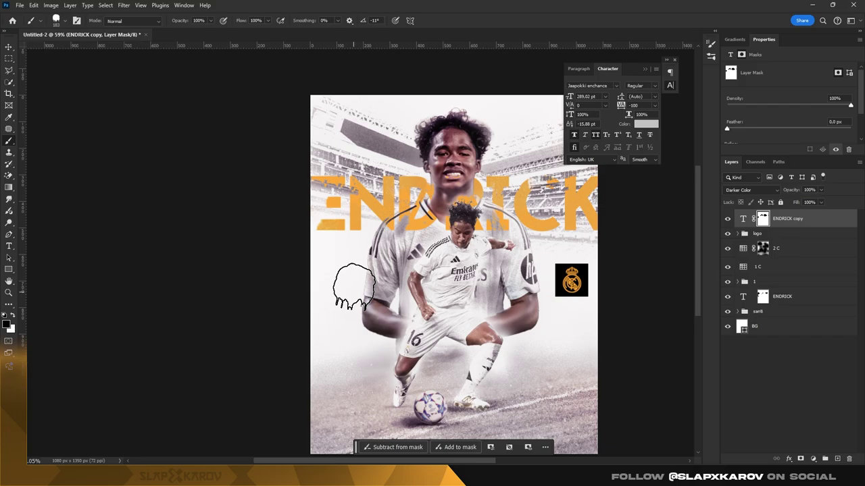
# Step: Switch to spray brush 24 at 219 px, paint the original ENDRICK mask, and duplicate the copy
pyautogui.rightClick(361, 226)
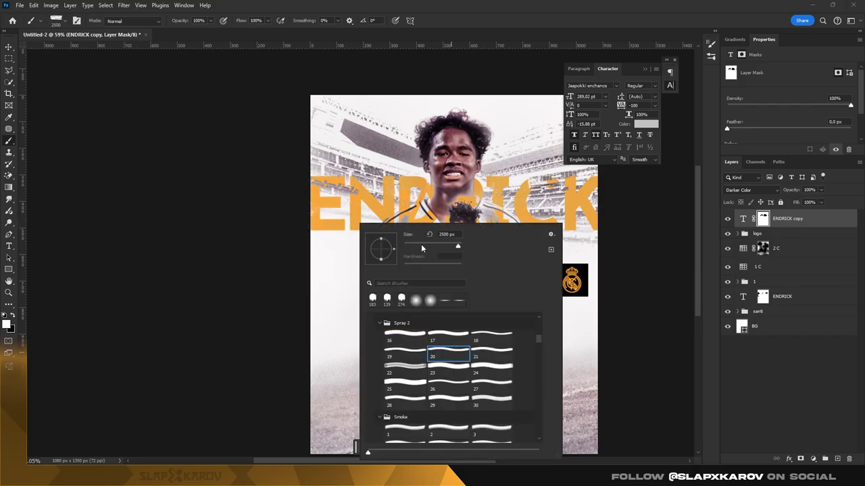
pyautogui.click(491, 369)
pyautogui.write('50')
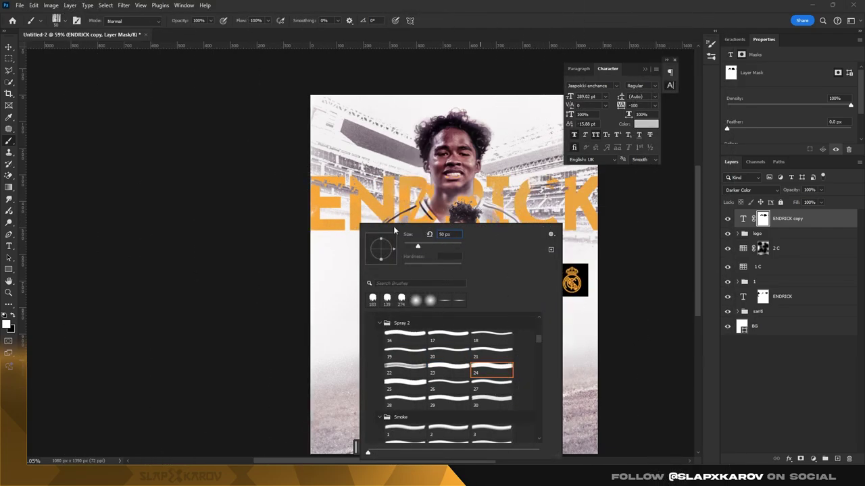
pyautogui.press('Return')
pyautogui.rightClick(352, 223)
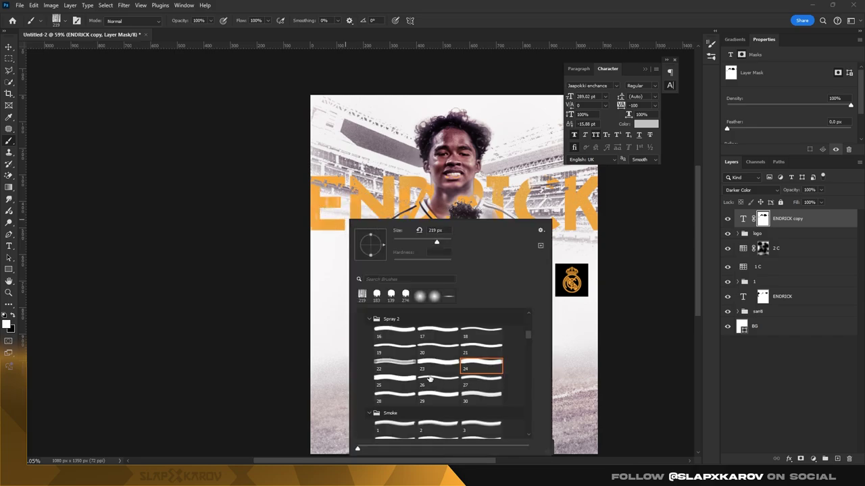
pyautogui.press('Return')
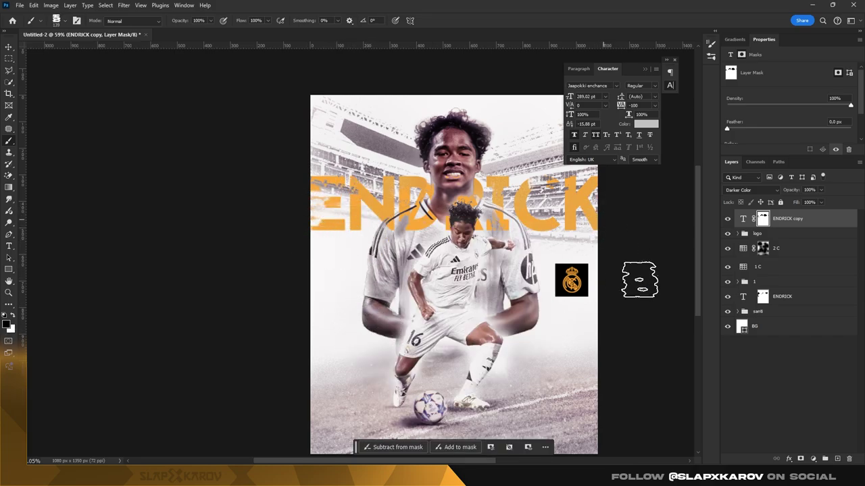
pyautogui.click(763, 298)
pyautogui.press('x')
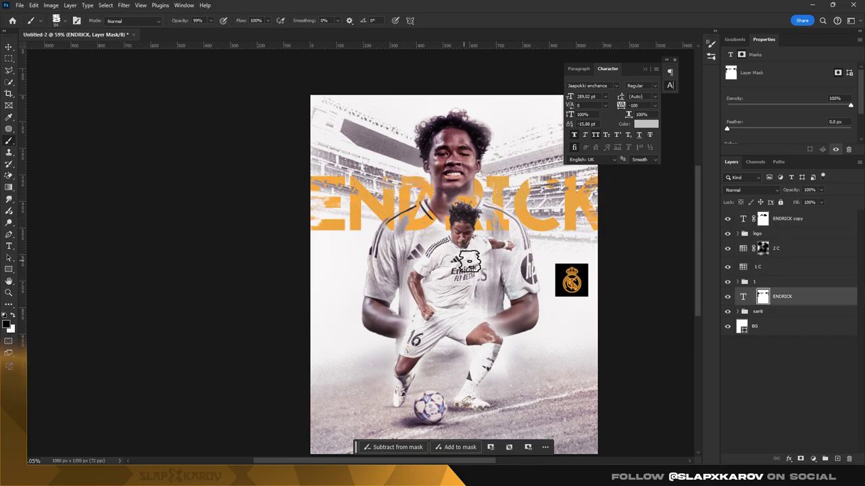
pyautogui.press('z')
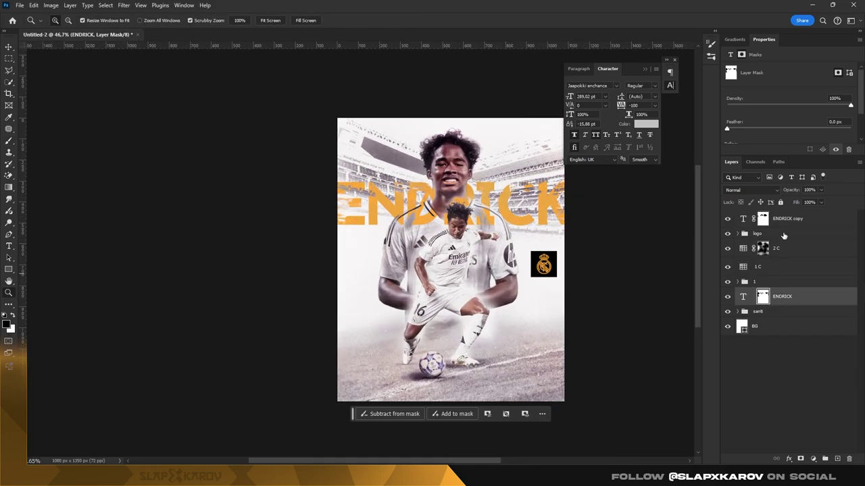
pyautogui.hotkey('ctrl', 'j')
# Step: Delete the duplicated title's layer mask and retype its text as DDDDD
pyautogui.click(762, 218)
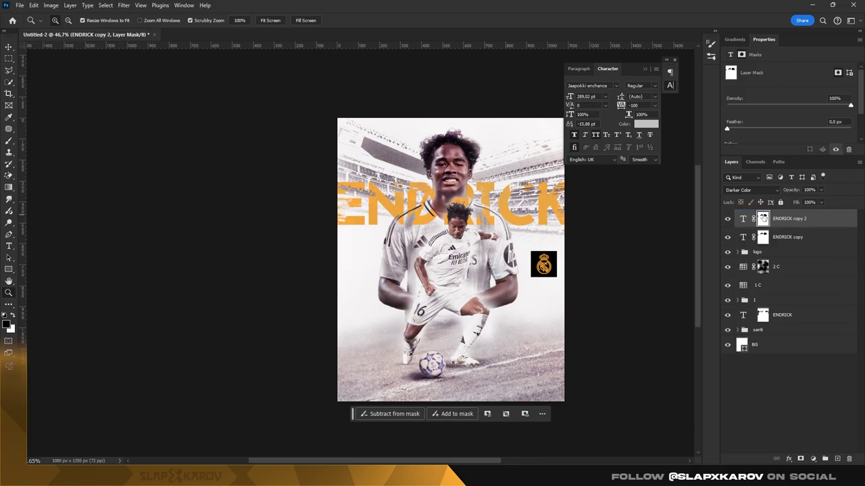
pyautogui.rightClick(763, 220)
pyautogui.click(791, 233)
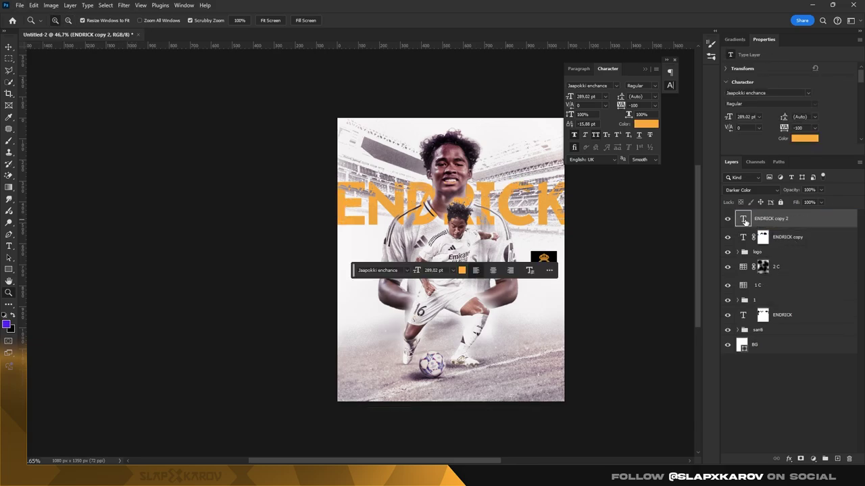
pyautogui.doubleClick(743, 218)
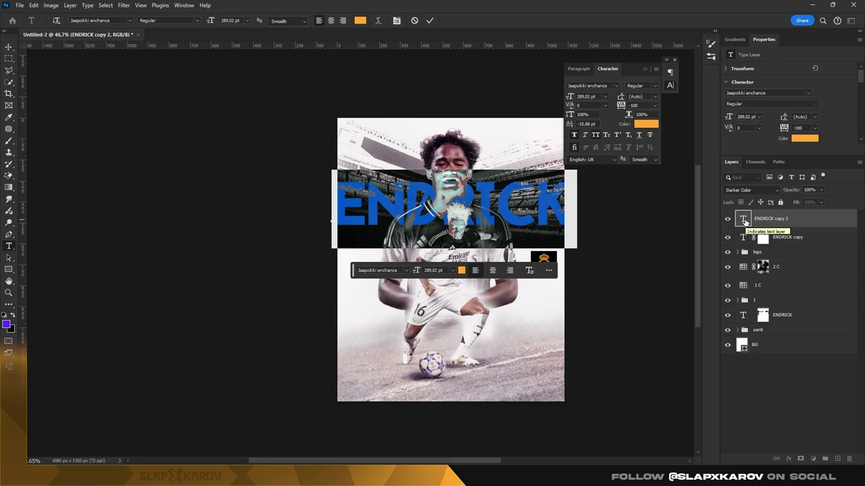
pyautogui.hotkey('ctrl', 'Return')
# Step: Rotate the DDDDD text -90° and enlarge it to run down the poster's left side
pyautogui.press('v')
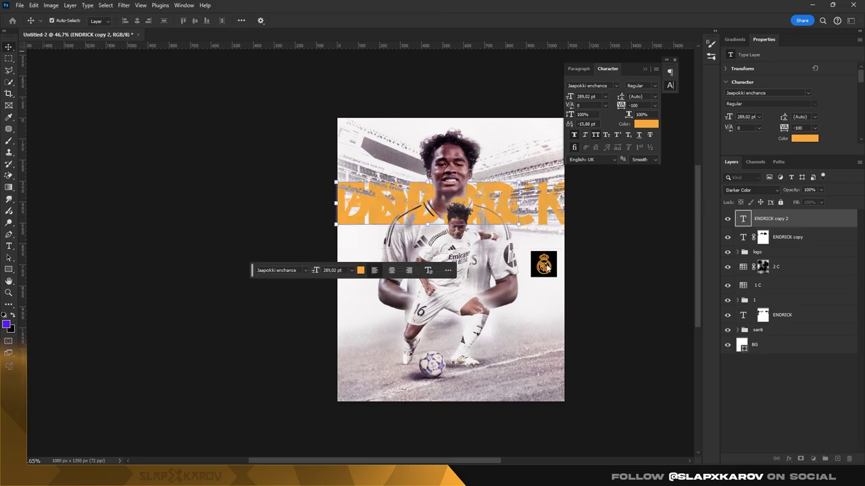
pyautogui.rightClick(489, 202)
pyautogui.press('Escape')
pyautogui.hotkey('ctrl', 't')
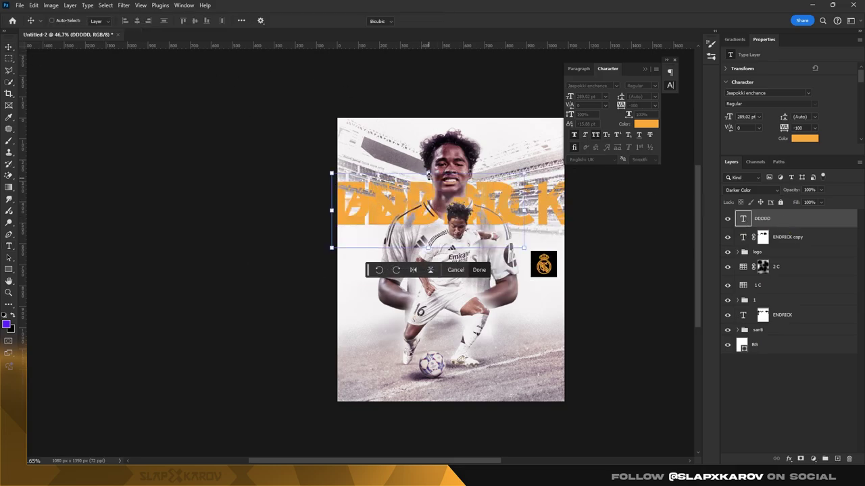
pyautogui.moveTo(428, 165); pyautogui.dragTo(384, 210)
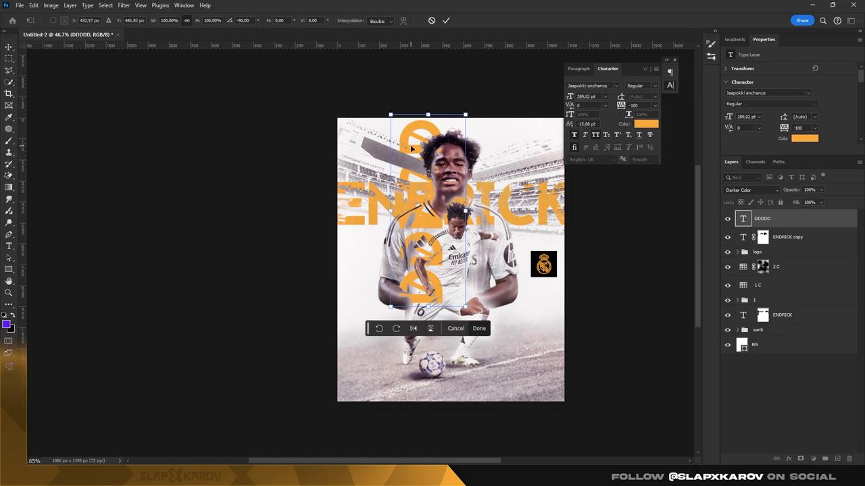
pyautogui.moveTo(391, 114); pyautogui.dragTo(357, 72)
pyautogui.moveTo(406, 158); pyautogui.dragTo(395, 183)
pyautogui.press('Return')
pyautogui.press('z')
pyautogui.moveTo(405, 324); pyautogui.dragTo(438, 336)
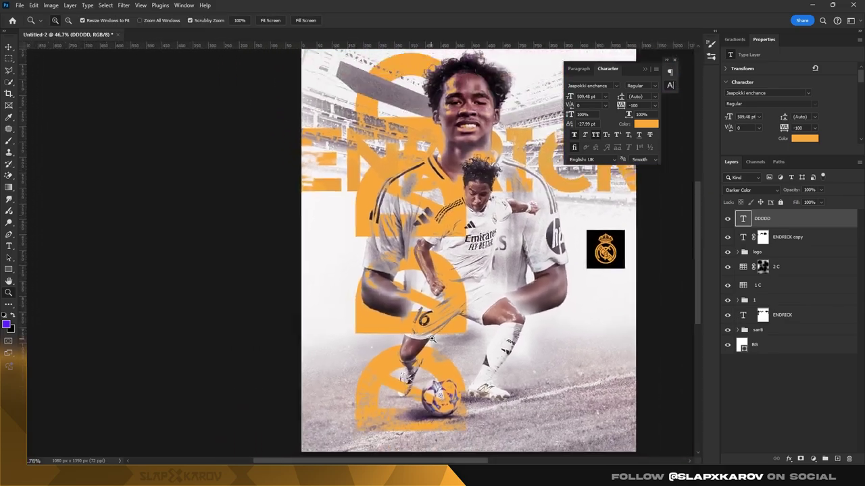
pyautogui.scroll(-3, 438, 336)
# Step: Add a layer mask to DDDDD and set a resized, slightly lower-opacity soft brush
pyautogui.click(801, 458)
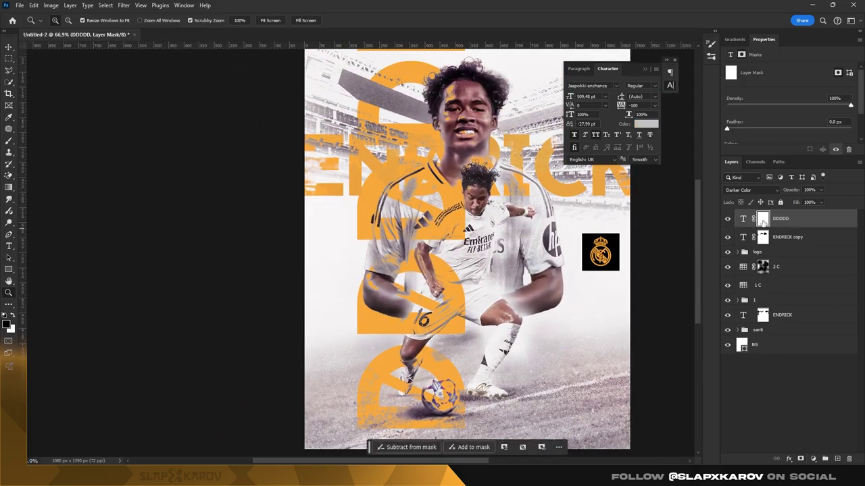
pyautogui.scroll(2, 451, 168)
pyautogui.click(9, 141)
pyautogui.scroll(-2, 385, 236)
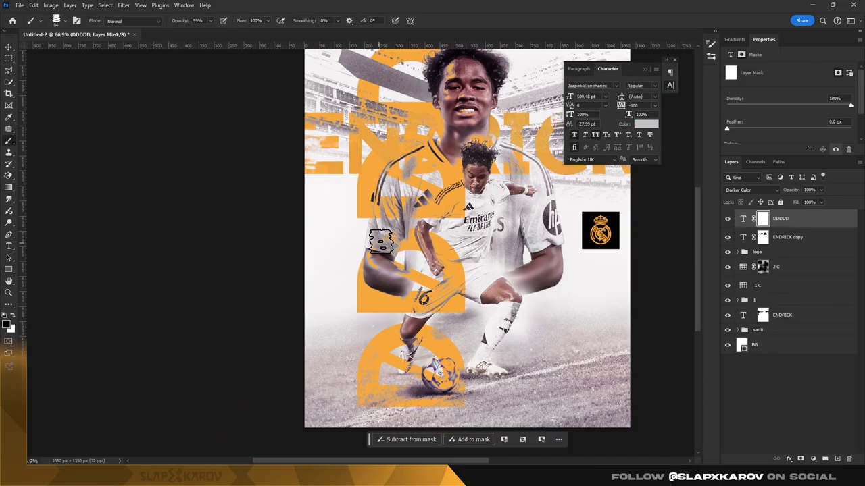
pyautogui.scroll(-1, 368, 254)
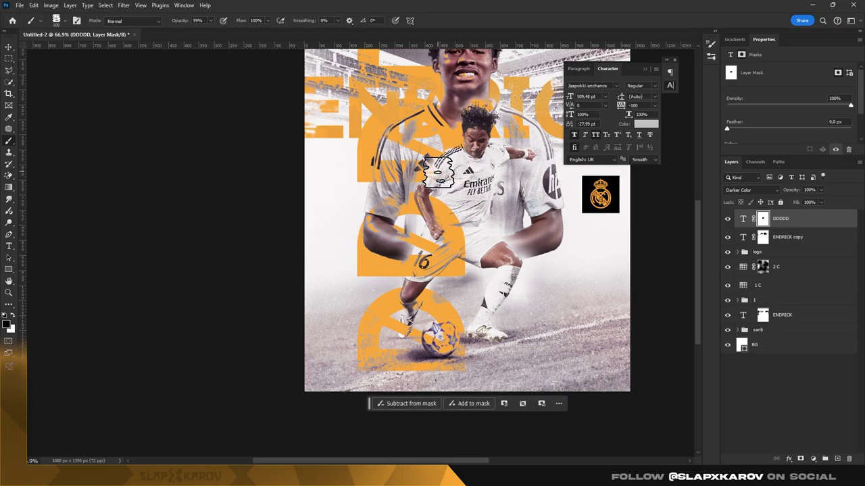
pyautogui.scroll(1, 464, 183)
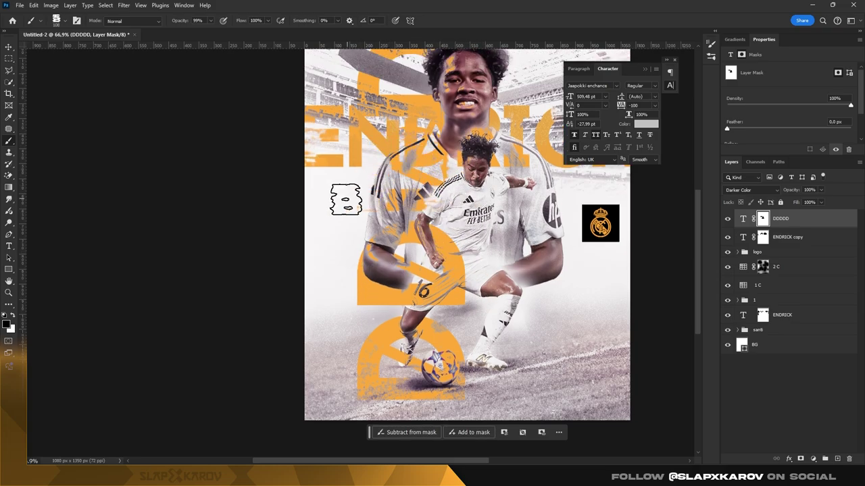
pyautogui.scroll(-1, 352, 253)
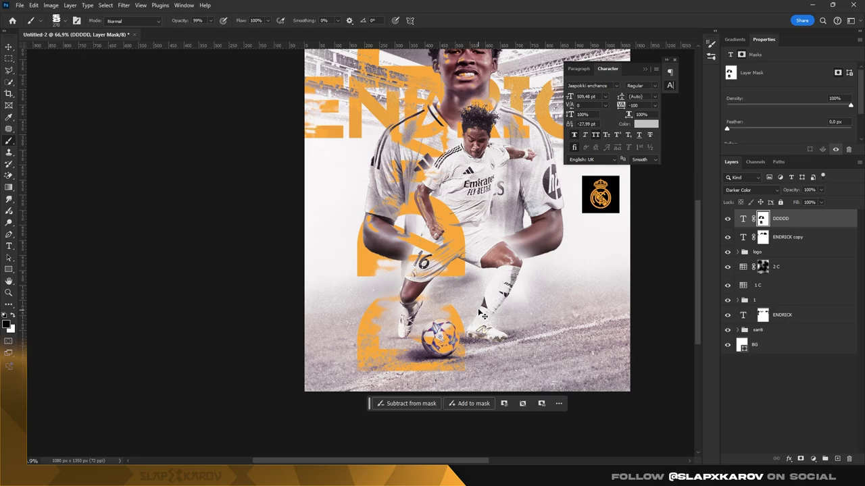
pyautogui.moveTo(405, 308); pyautogui.dragTo(442, 338)
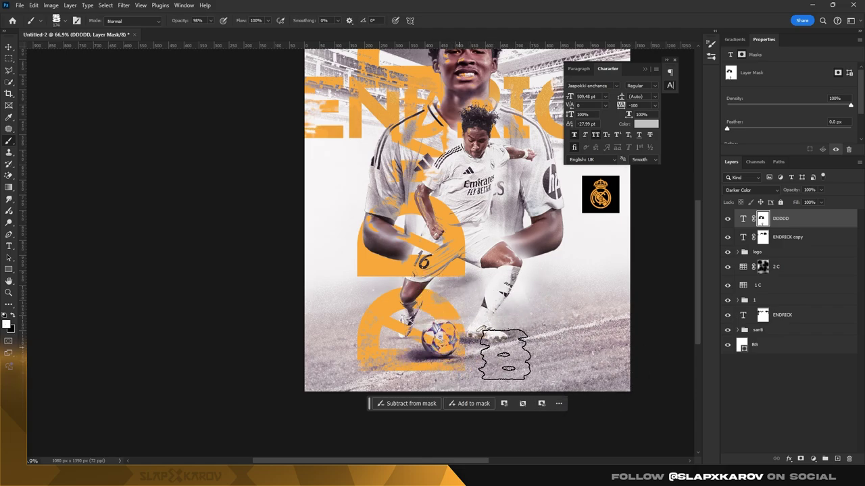
pyautogui.scroll(2, 473, 284)
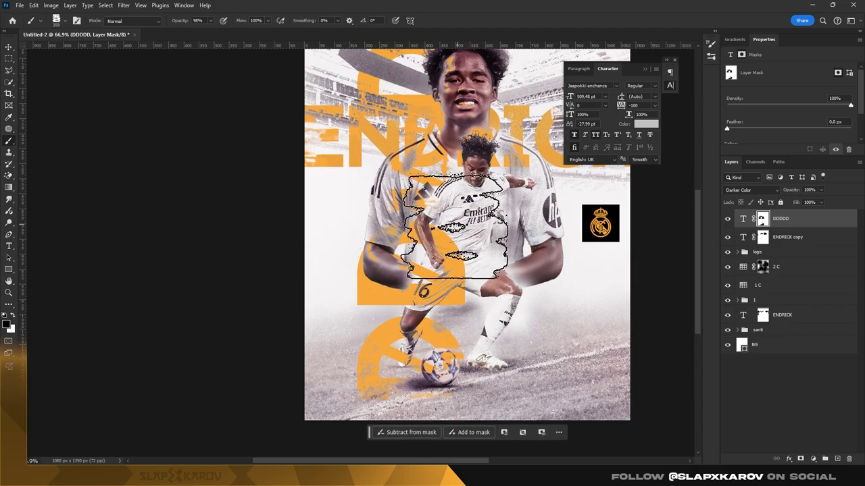
pyautogui.scroll(2, 487, 203)
pyautogui.scroll(1, 491, 213)
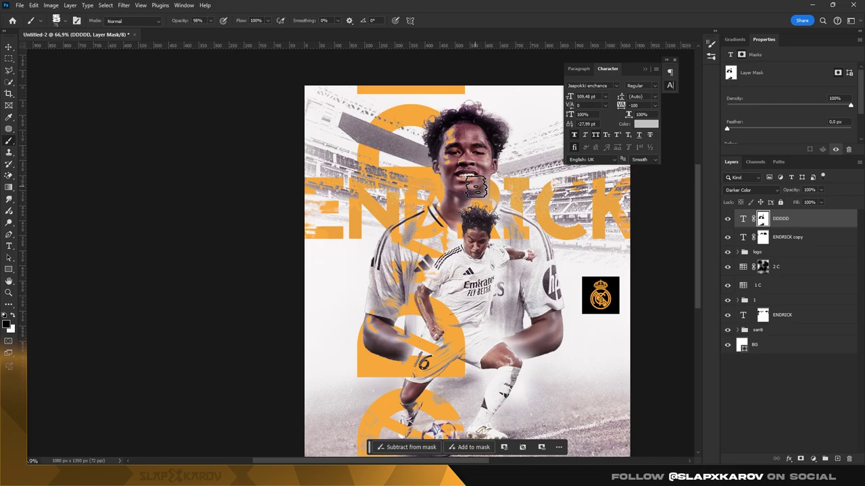
# Step: Paint the DDDDD mask to fade the vertical lettering behind the player's head and chest
pyautogui.press('z')
pyautogui.moveTo(475, 188); pyautogui.dragTo(331, 185)
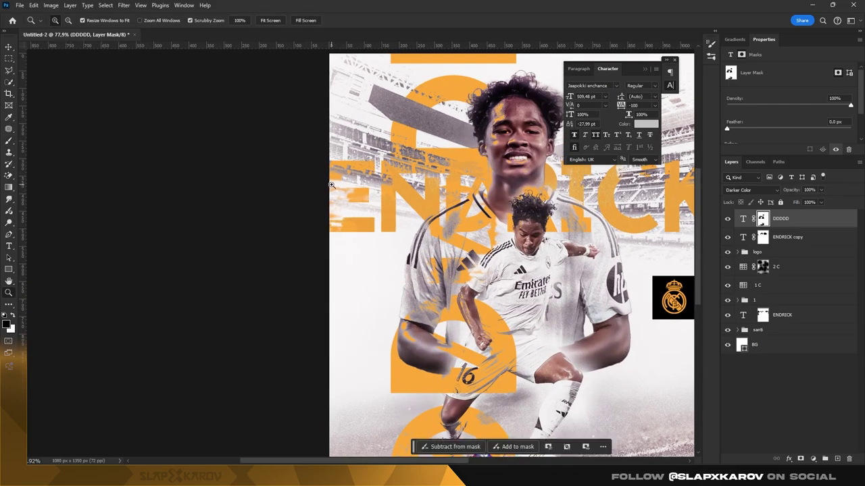
pyautogui.scroll(2, 331, 184)
pyautogui.press('b')
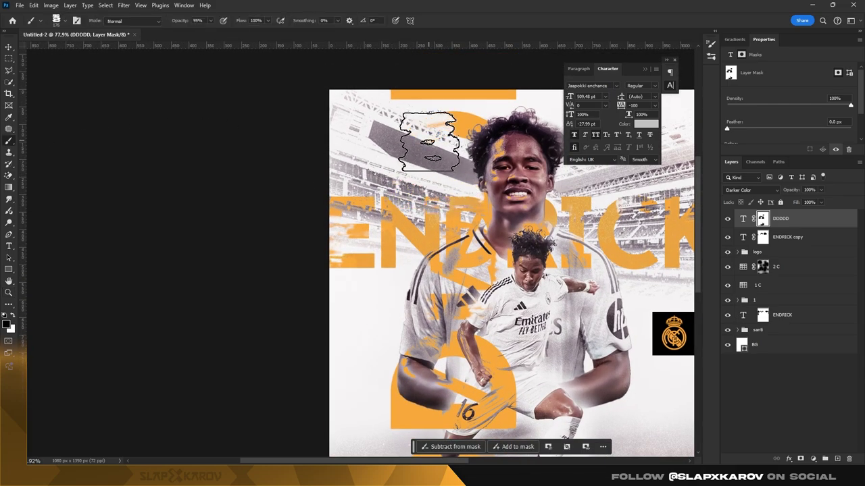
pyautogui.moveTo(429, 142); pyautogui.dragTo(420, 137)
pyautogui.moveTo(457, 163); pyautogui.dragTo(433, 164)
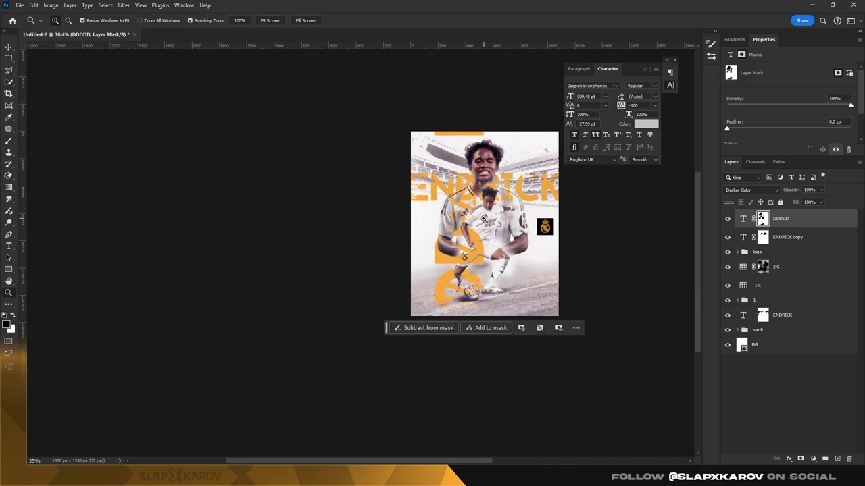
pyautogui.moveTo(555, 229)
pyautogui.mouseDown()
pyautogui.moveTo(495, 178)
pyautogui.moveTo(371, 237)
pyautogui.moveTo(432, 237)
pyautogui.mouseUp()
pyautogui.press('b')
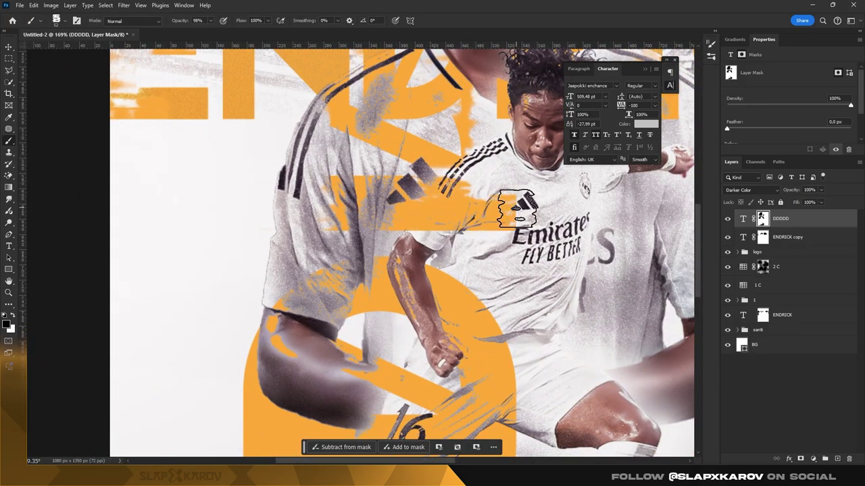
pyautogui.press('z')
pyautogui.moveTo(487, 217)
pyautogui.mouseDown()
pyautogui.moveTo(506, 165)
pyautogui.moveTo(487, 167)
pyautogui.moveTo(514, 167)
pyautogui.mouseUp()
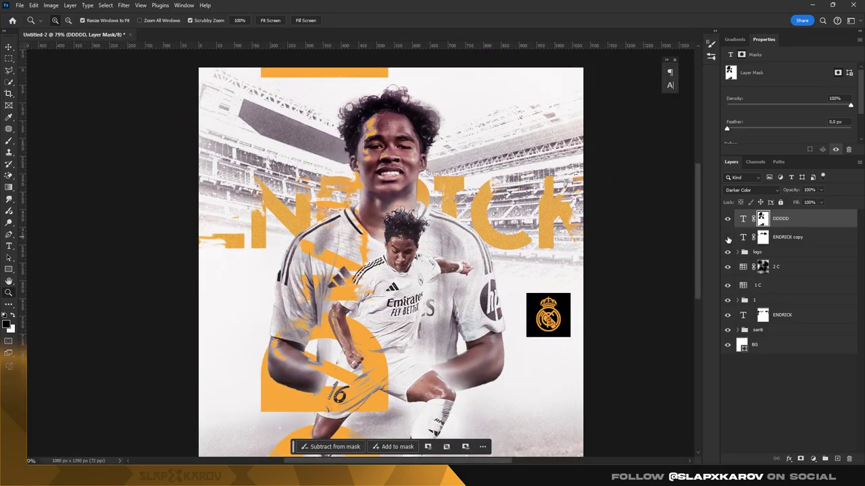
# Step: Touch up the ENDRICK copy and ENDRICK layer masks around the player
pyautogui.click(763, 237)
pyautogui.press('b')
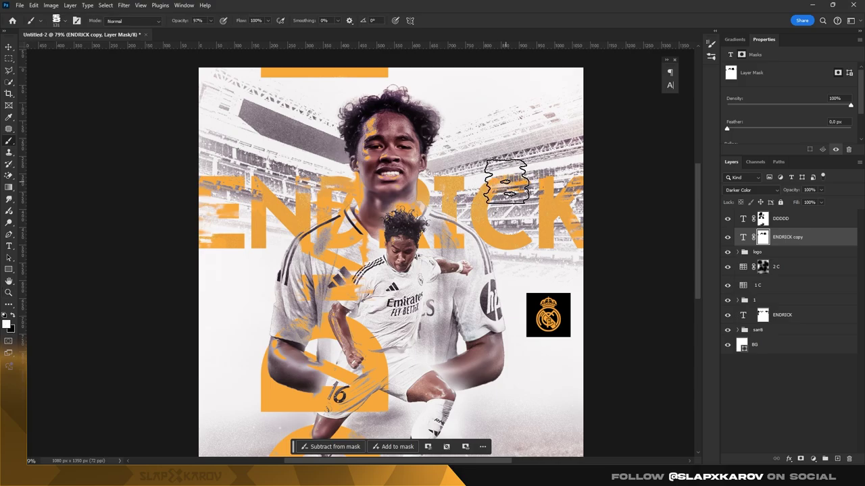
pyautogui.click(762, 315)
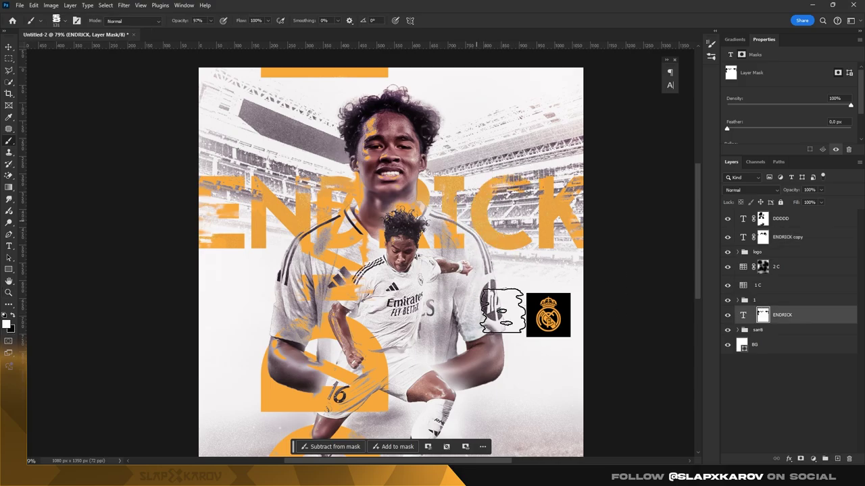
pyautogui.press('z')
pyautogui.moveTo(579, 299)
pyautogui.mouseDown()
pyautogui.moveTo(457, 212)
pyautogui.moveTo(481, 194)
pyautogui.mouseUp()
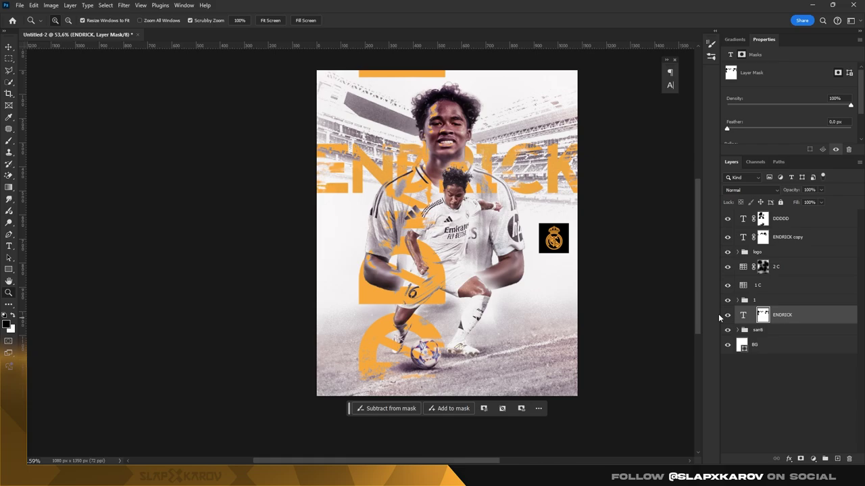
pyautogui.click(757, 330)
pyautogui.scroll(2, 453, 260)
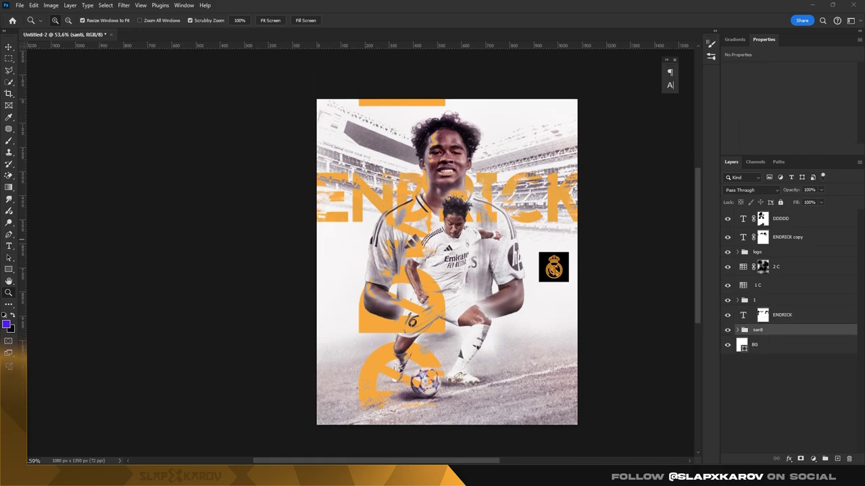
# Step: Paste the maze artwork above BG as a smart object, tilted slightly counter-clockwise
pyautogui.click(754, 345)
pyautogui.hotkey('ctrl', 'v')
pyautogui.click(469, 126)
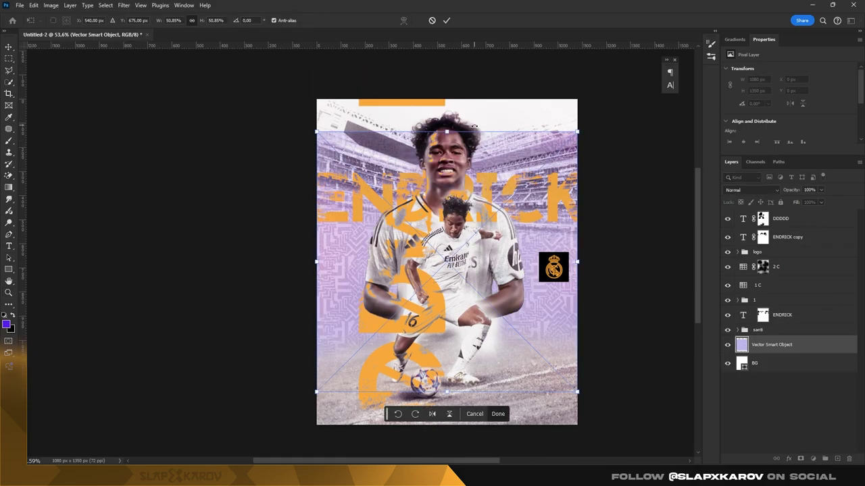
pyautogui.moveTo(440, 69); pyautogui.dragTo(420, 69)
pyautogui.press('Return')
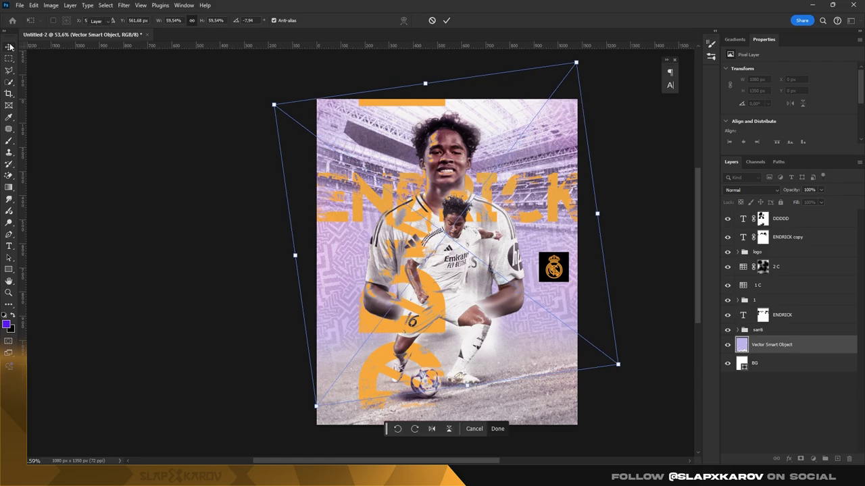
# Step: Keep the maze at Normal blending and clip copies of Black & White and Exposure to it
pyautogui.click(751, 190)
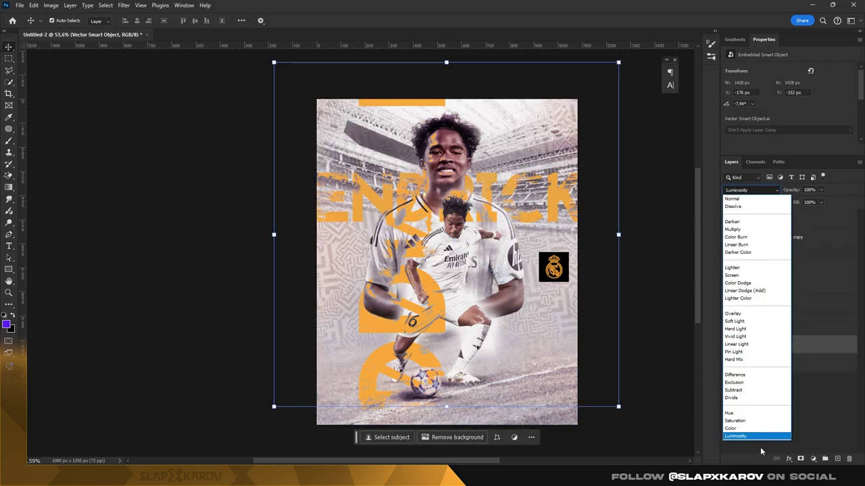
pyautogui.click(819, 348)
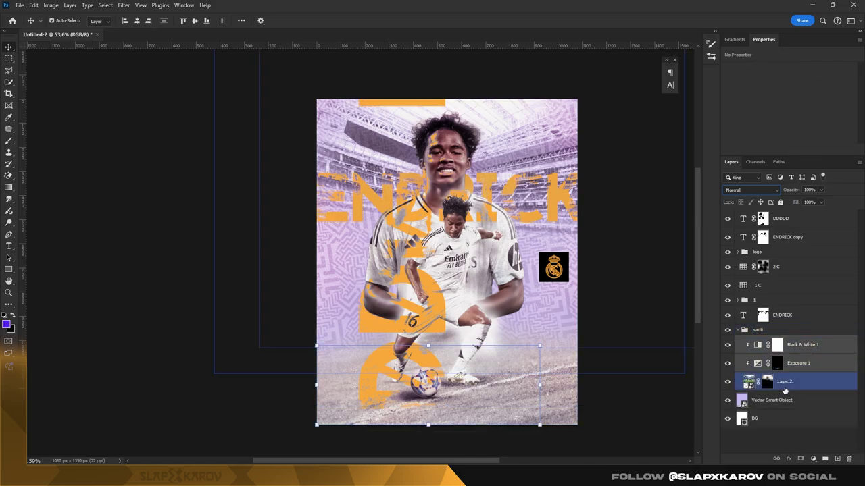
pyautogui.moveTo(801, 363); pyautogui.dragTo(790, 391)
pyautogui.rightClick(791, 402)
pyautogui.click(797, 381)
pyautogui.click(743, 329)
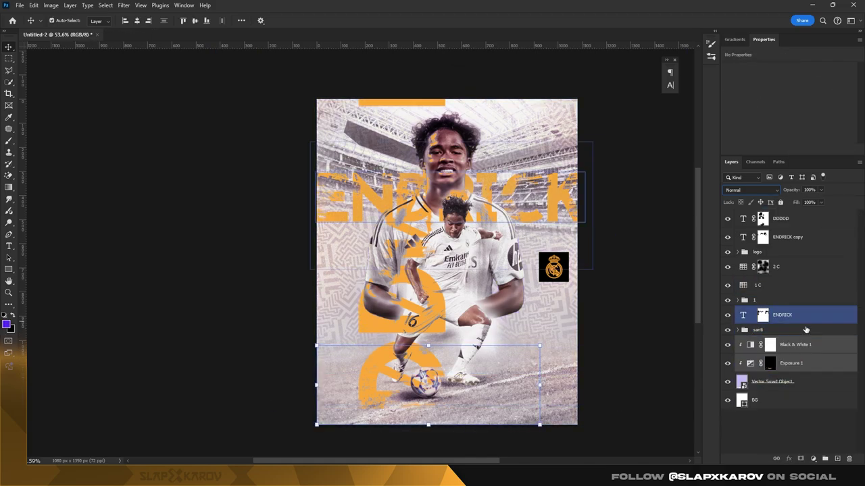
# Step: Ready a soft white brush on the ENDRICK copy layer's mask
pyautogui.click(763, 238)
pyautogui.scroll(5, 446, 183)
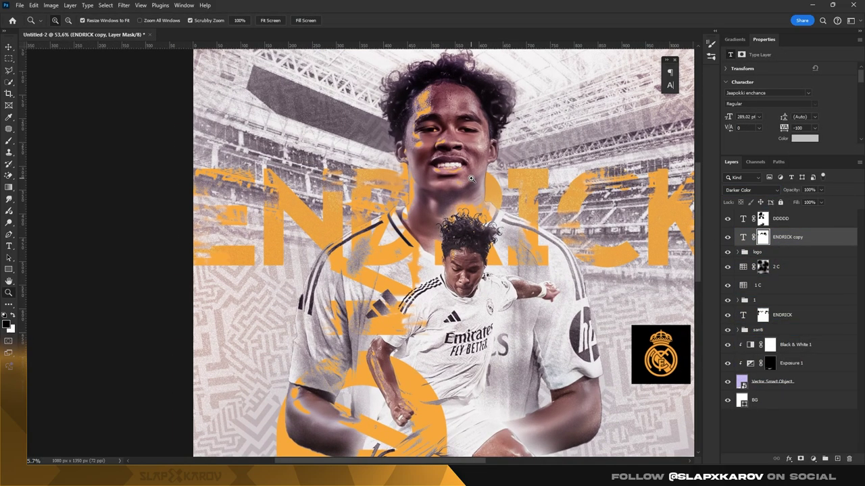
pyautogui.press('b')
pyautogui.rightClick(473, 182)
pyautogui.scroll(3, 608, 304)
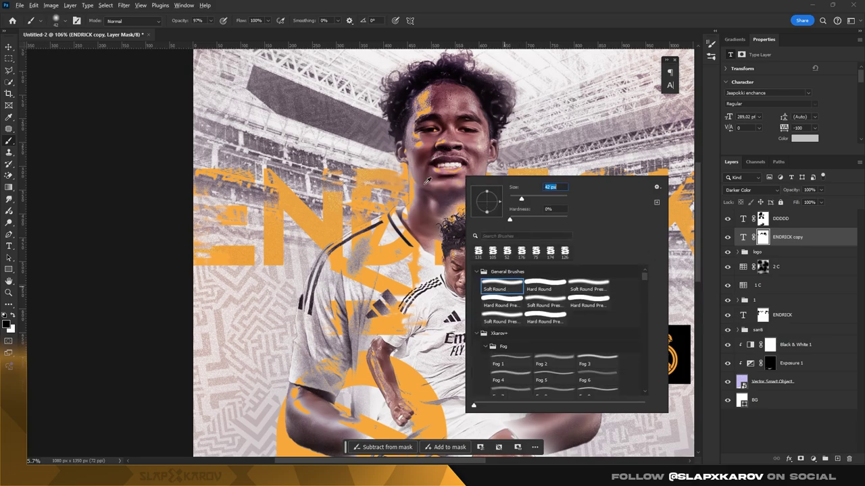
pyautogui.press('Return')
pyautogui.press('x')
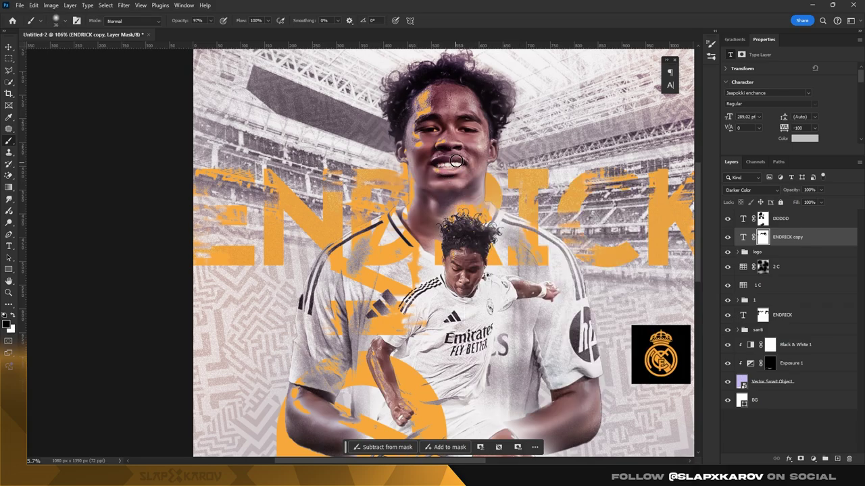
# Step: Try a Colour Overlay style on the maze texture, then discard it
pyautogui.doubleClick(8, 280)
pyautogui.click(772, 382)
pyautogui.doubleClick(811, 381)
pyautogui.click(539, 256)
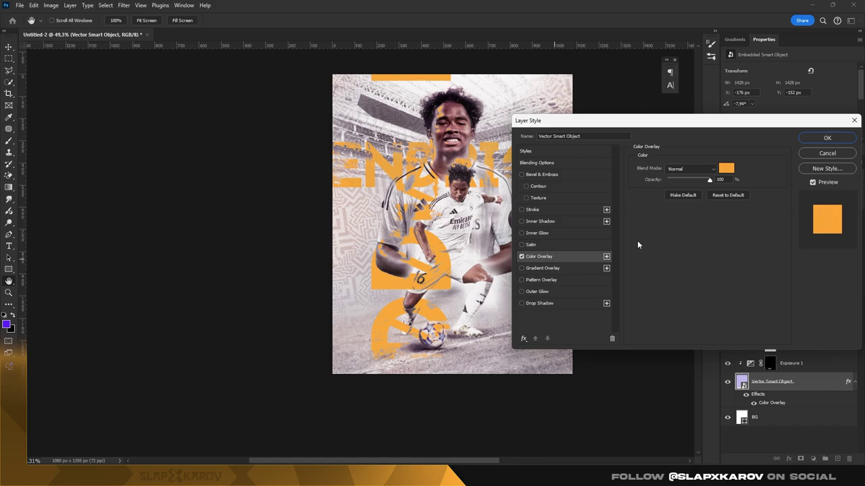
pyautogui.click(725, 169)
pyautogui.click(811, 150)
pyautogui.click(854, 120)
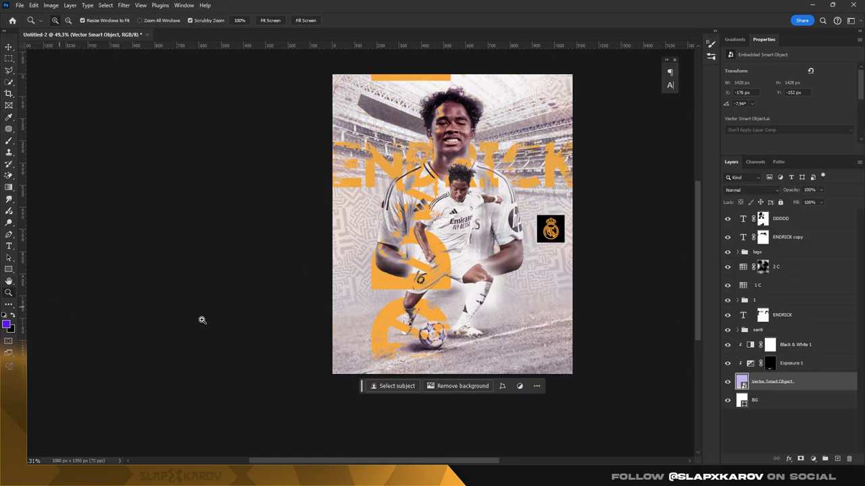
# Step: Check the crest logo's colour overlay in its layer style settings
pyautogui.press('v')
pyautogui.click(551, 228)
pyautogui.doubleClick(779, 288)
pyautogui.click(728, 170)
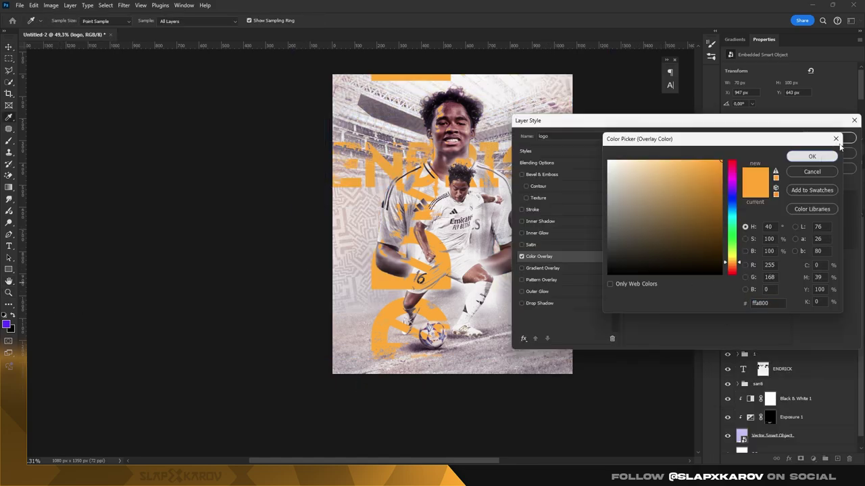
pyautogui.click(811, 150)
pyautogui.click(831, 149)
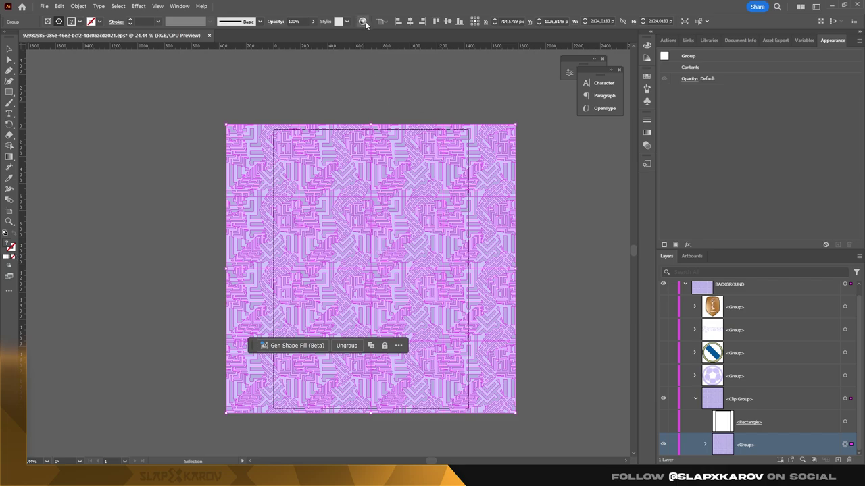
# Step: Recolour the maze artwork orange, replacing the beige tone with white
pyautogui.click(362, 22)
pyautogui.doubleClick(145, 263)
pyautogui.hotkey('ctrl', 'v')
pyautogui.click(764, 173)
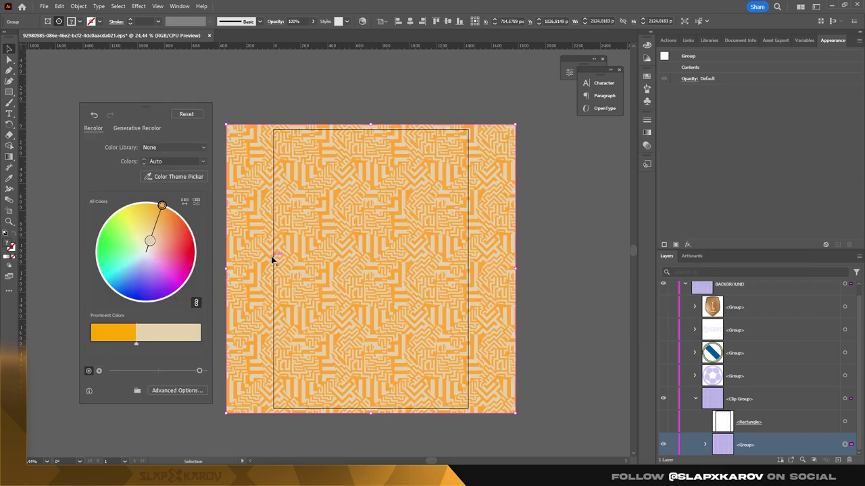
pyautogui.doubleClick(148, 241)
pyautogui.press('Return')
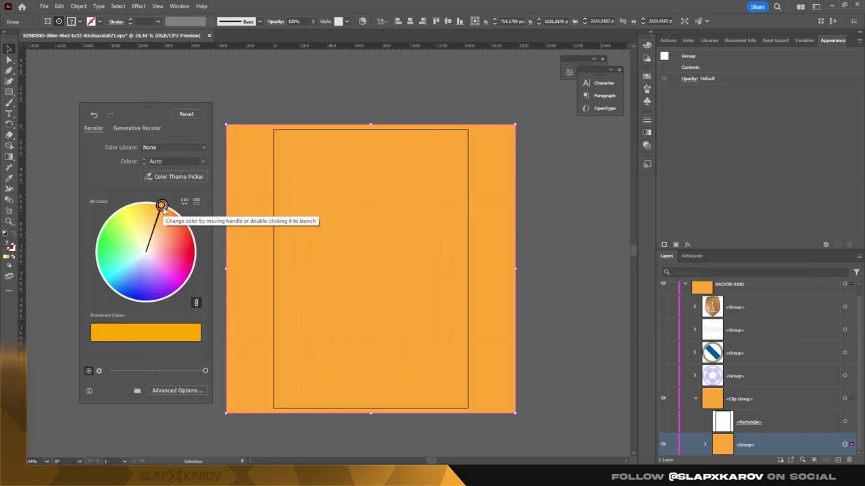
pyautogui.doubleClick(149, 241)
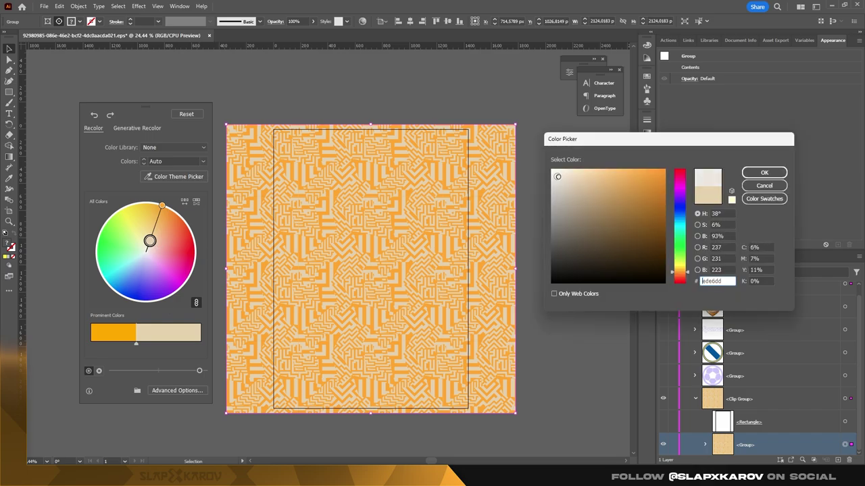
pyautogui.press('Return')
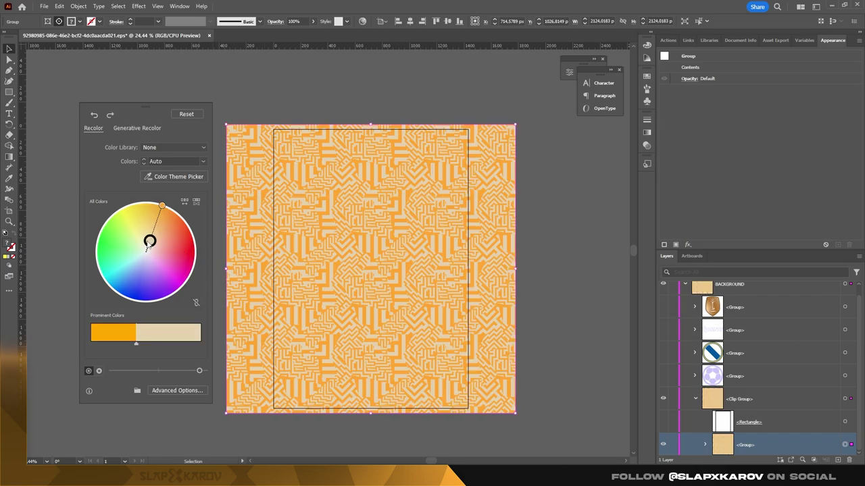
pyautogui.doubleClick(145, 252)
pyautogui.press('Return')
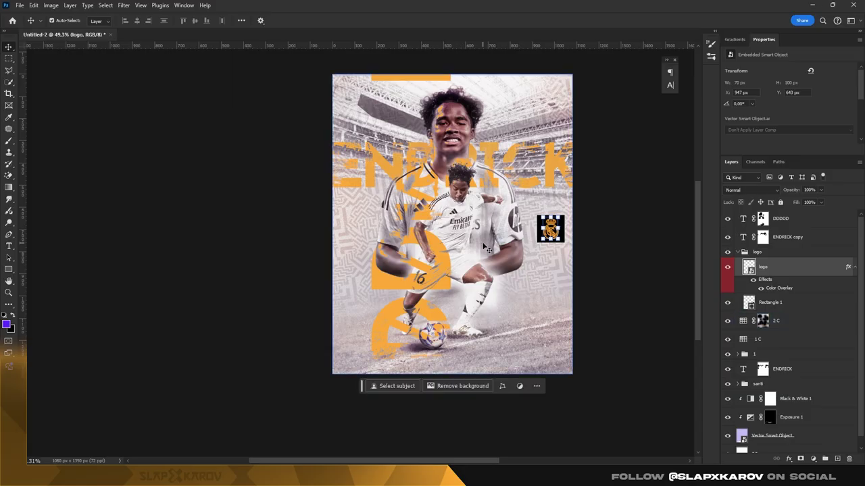
# Step: Copy the recoloured maze and paste it into the poster as a smart object
pyautogui.hotkey('ctrl', 'v')
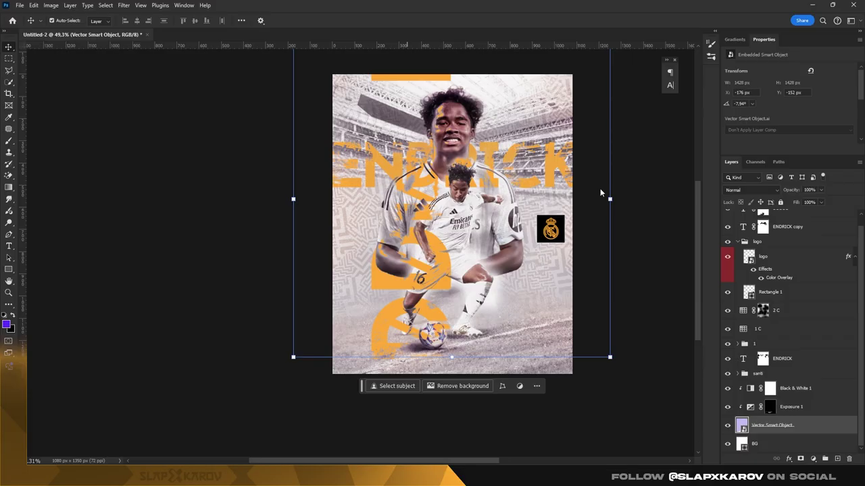
pyautogui.hotkey('ctrl', 'v')
pyautogui.click(464, 125)
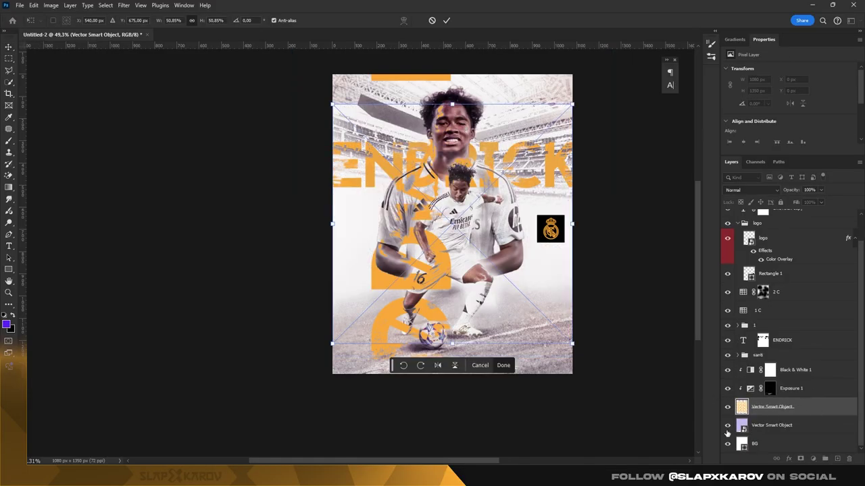
# Step: Commit the placed orange maze and hide the purple maze and adjustment layers
pyautogui.press('Return')
pyautogui.click(728, 443)
pyautogui.moveTo(728, 388); pyautogui.dragTo(728, 407)
pyautogui.click(728, 425)
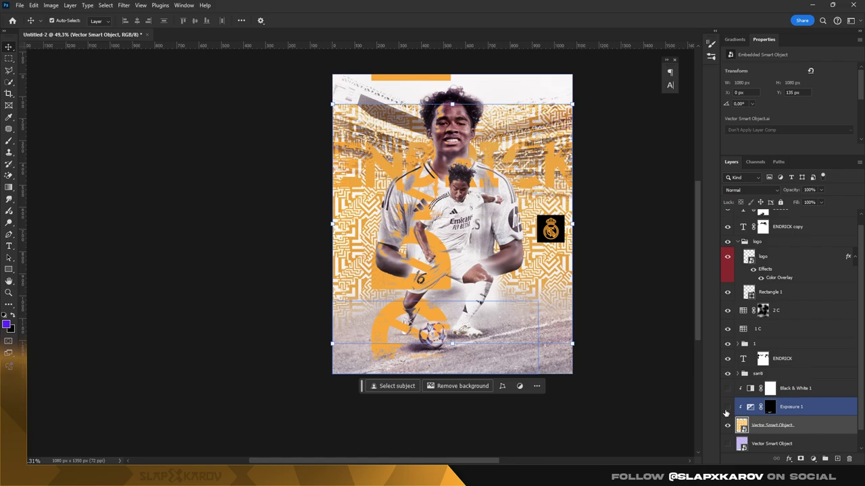
# Step: Enlarge the orange maze, tilt it -3.87°, and re-enable Exposure and Black & White
pyautogui.press('z')
pyautogui.hotkey('ctrl', 't')
pyautogui.moveTo(448, 88); pyautogui.dragTo(473, 86)
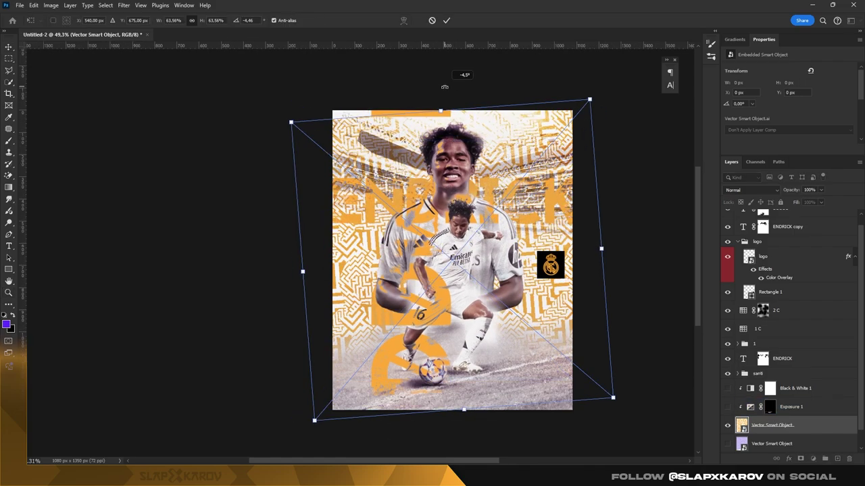
pyautogui.press('Return')
pyautogui.click(750, 190)
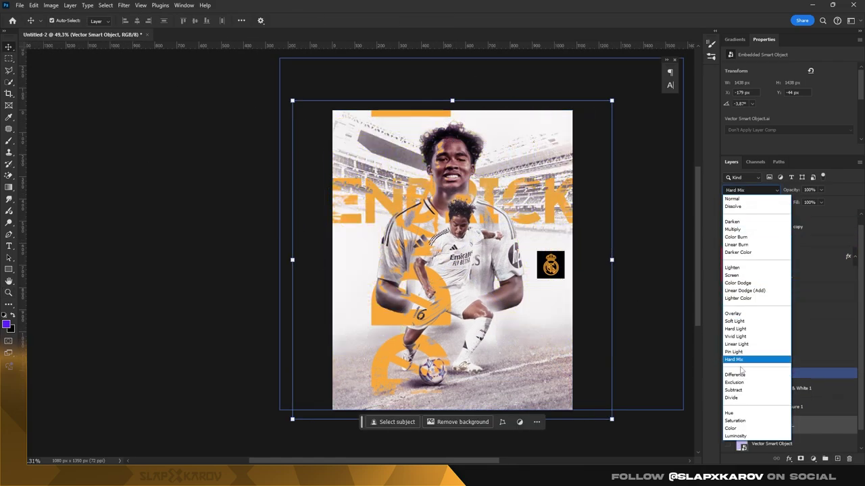
pyautogui.press('Escape')
pyautogui.click(728, 407)
pyautogui.click(728, 388)
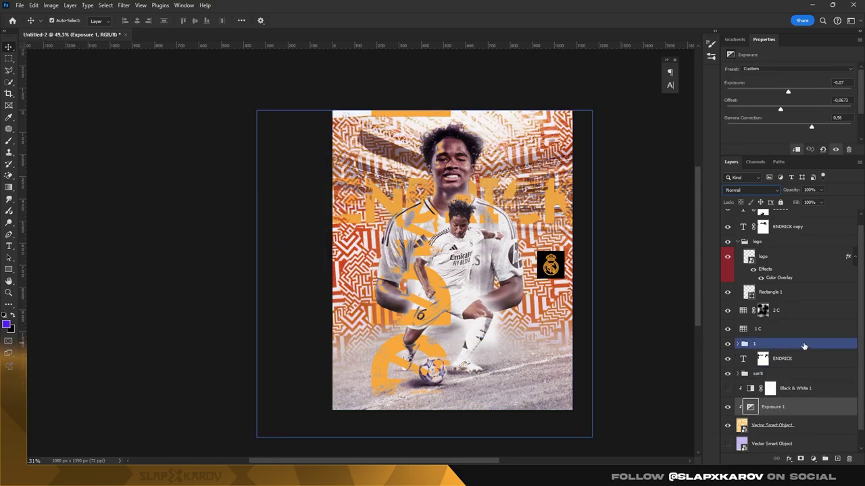
# Step: Try the maze at the top of the stack, then keep it Normal below Exposure 1
pyautogui.press('z')
pyautogui.hotkey('ctrl', '+')
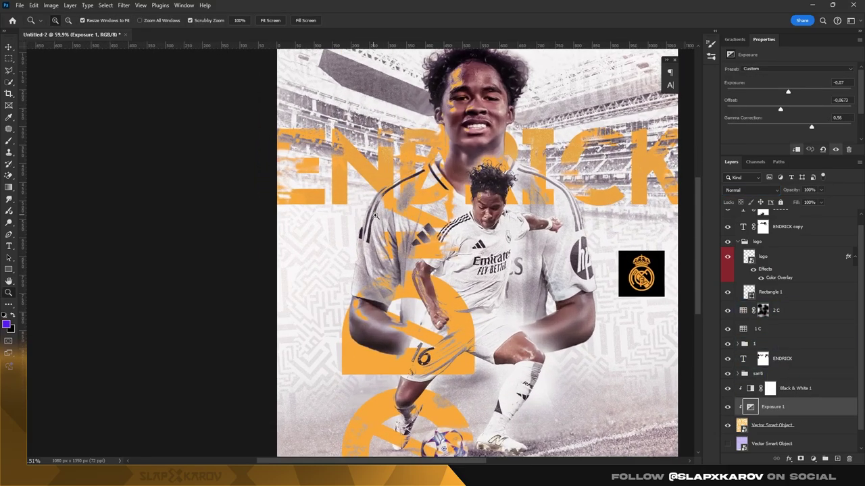
pyautogui.hotkey('ctrl', '+')
pyautogui.hotkey('ctrl', '0')
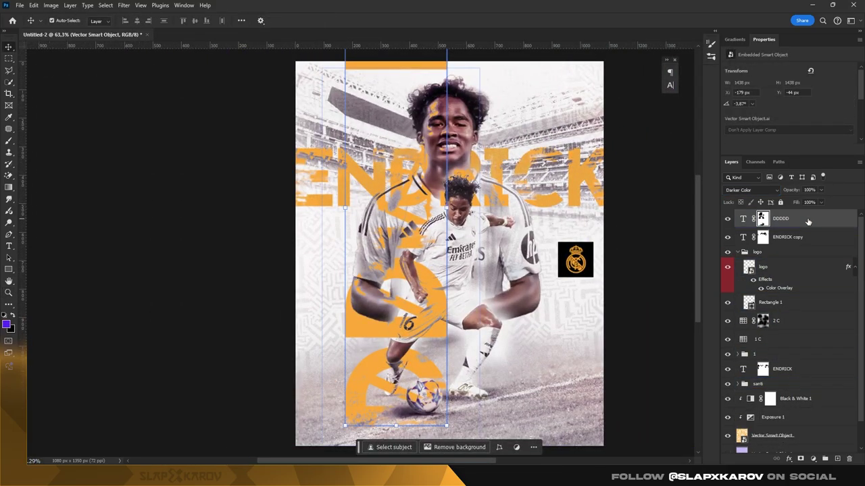
pyautogui.moveTo(772, 425); pyautogui.dragTo(774, 220)
pyautogui.hotkey('ctrl', '-')
pyautogui.click(750, 190)
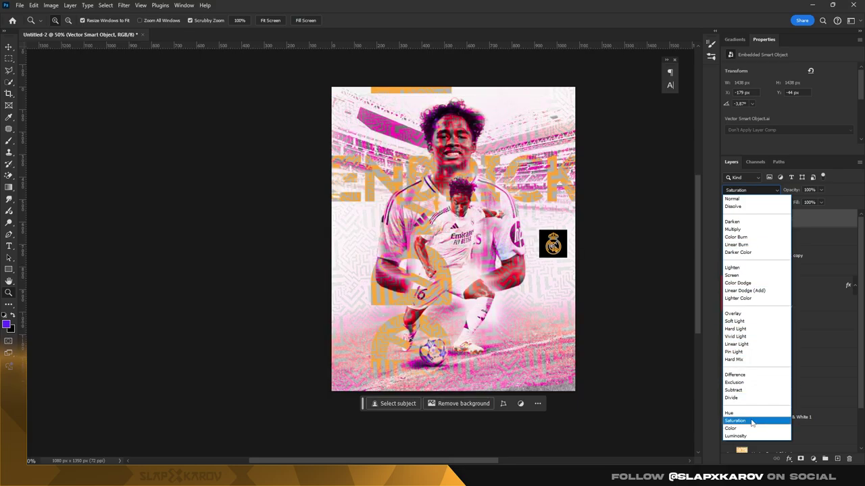
pyautogui.press('Escape')
pyautogui.hotkey('ctrl', 'z')
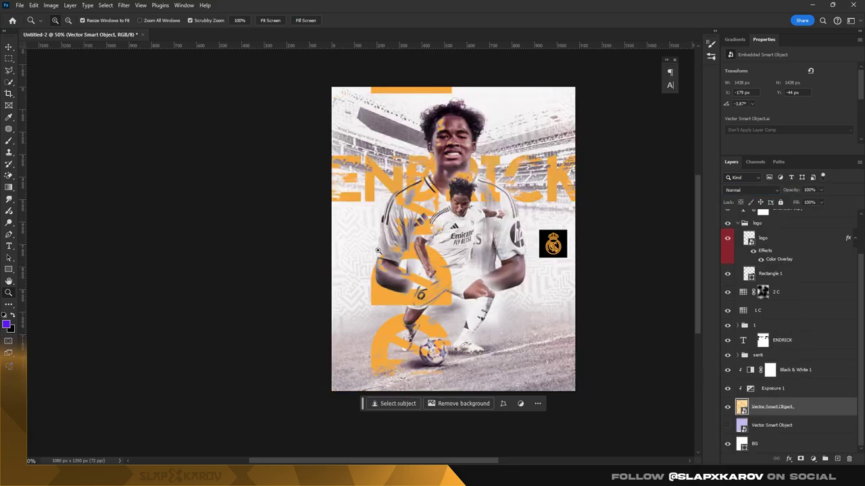
# Step: Add a mask to the maze layer and paint parts out with a large soft brush
pyautogui.click(800, 459)
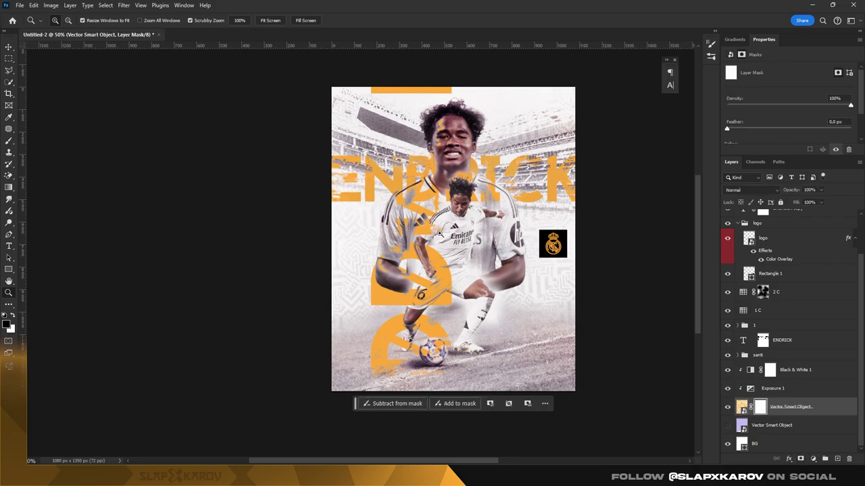
pyautogui.press('b')
pyautogui.rightClick(392, 170)
pyautogui.press('Escape')
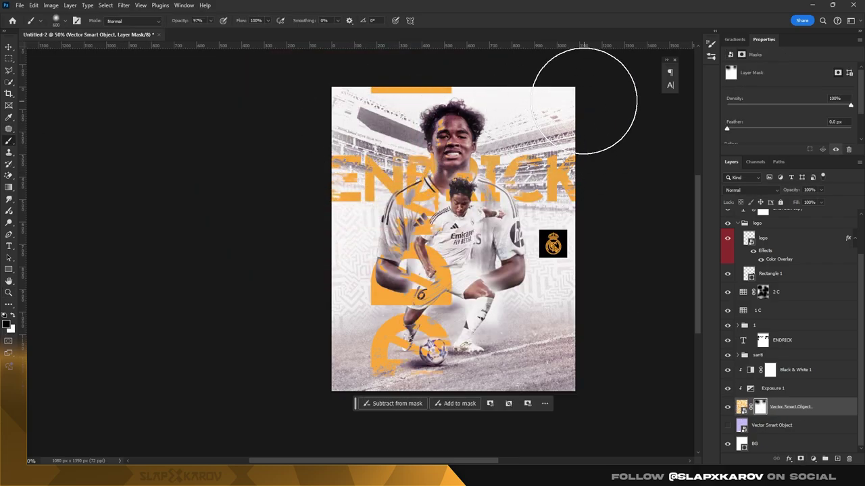
pyautogui.scroll(-2, 584, 100)
pyautogui.moveTo(508, 309); pyautogui.dragTo(518, 344)
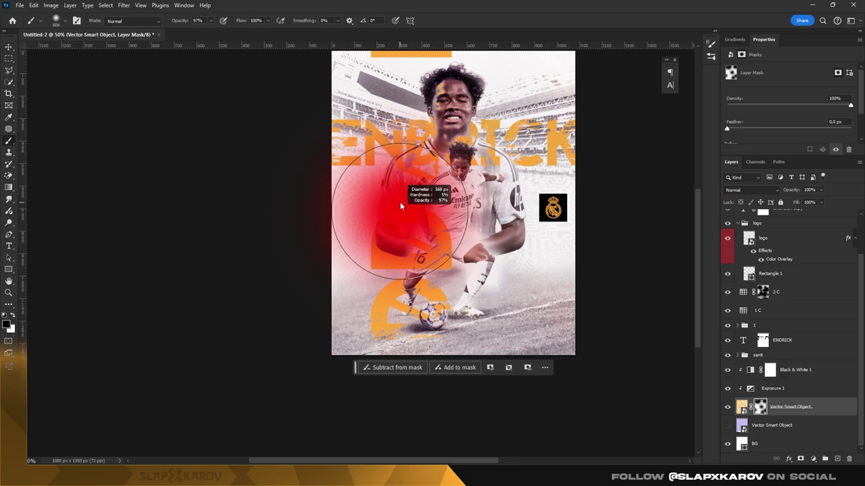
pyautogui.scroll(2, 427, 169)
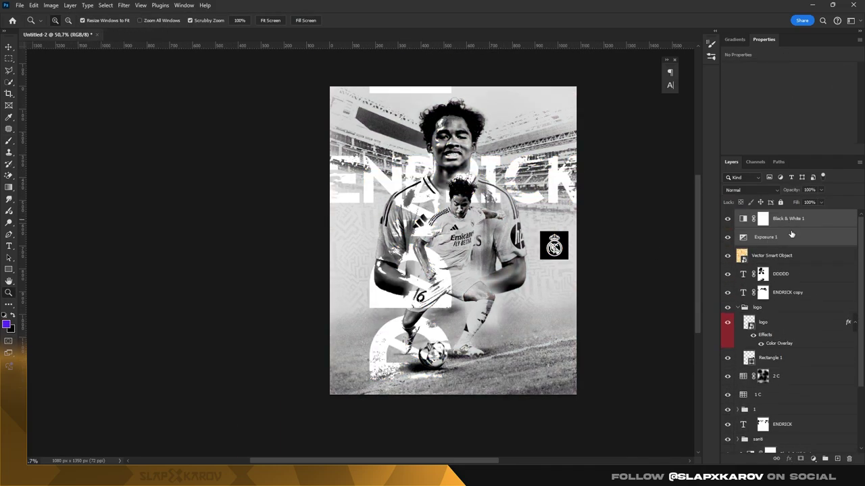
# Step: Set the top maze copy's blend mode to Divide
pyautogui.click(776, 255)
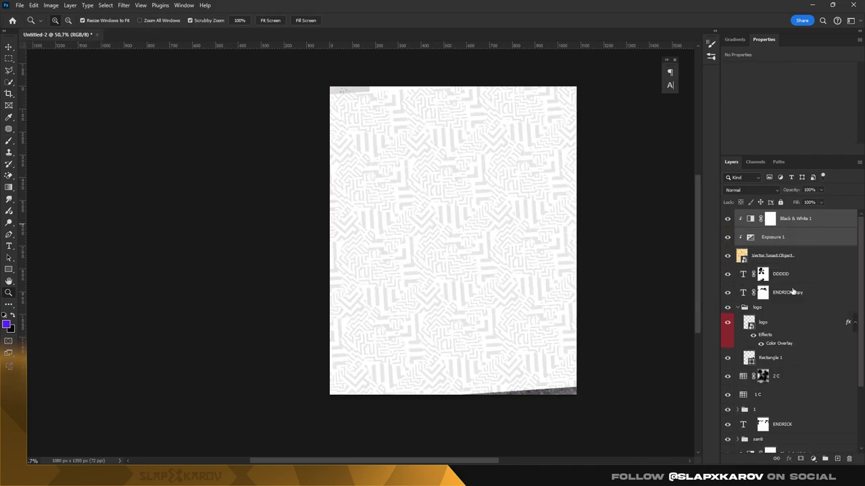
pyautogui.click(749, 190)
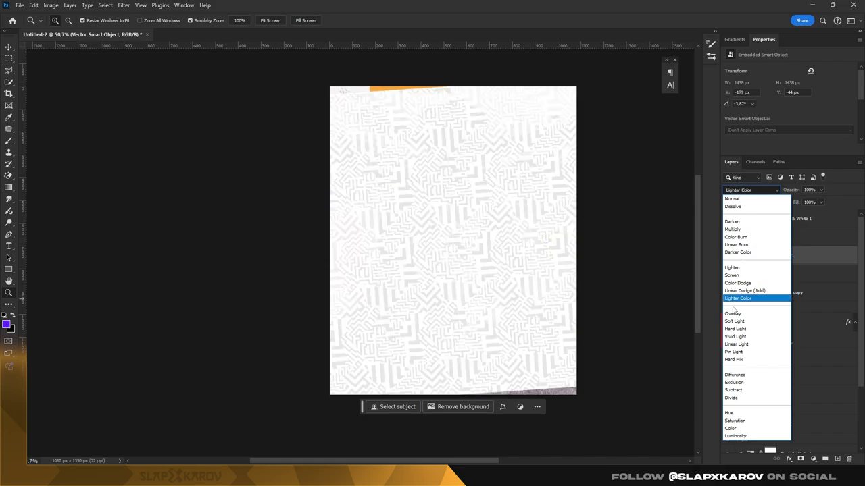
pyautogui.click(729, 398)
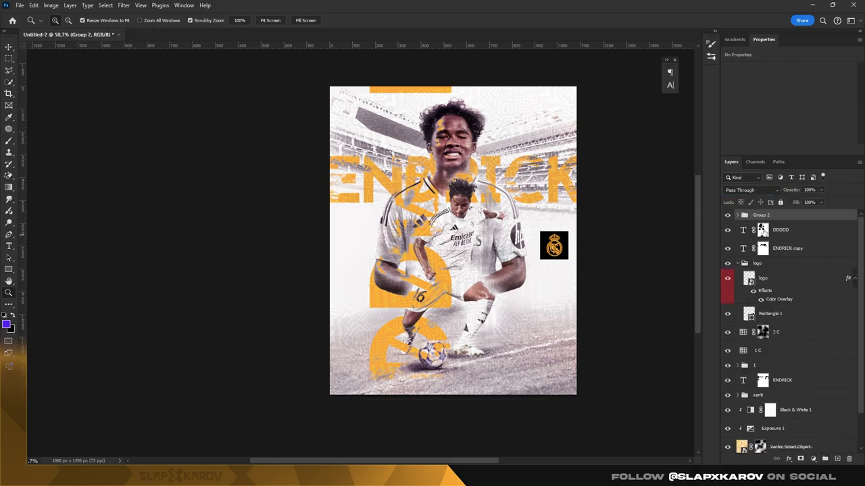
# Step: Add a layer mask to Group 2 and brush away part of the maze texture
pyautogui.click(813, 458)
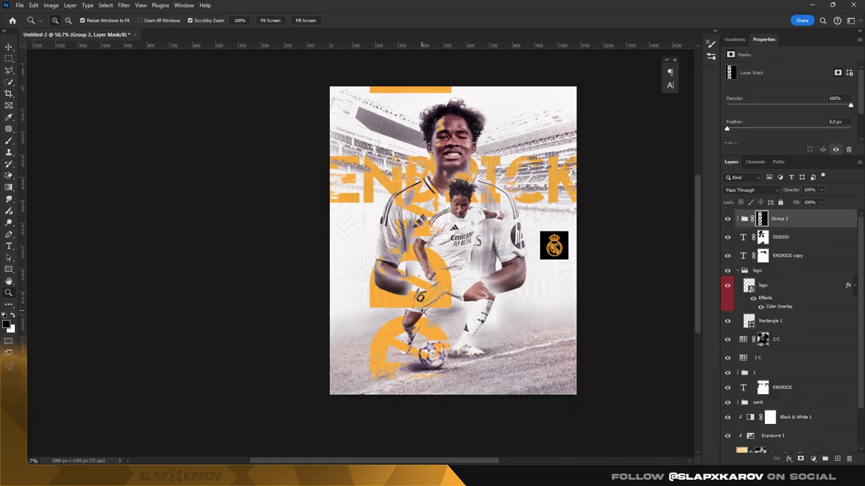
pyautogui.scroll(3, 422, 311)
pyautogui.scroll(2, 422, 311)
pyautogui.scroll(-3, 421, 311)
pyautogui.scroll(-2, 421, 311)
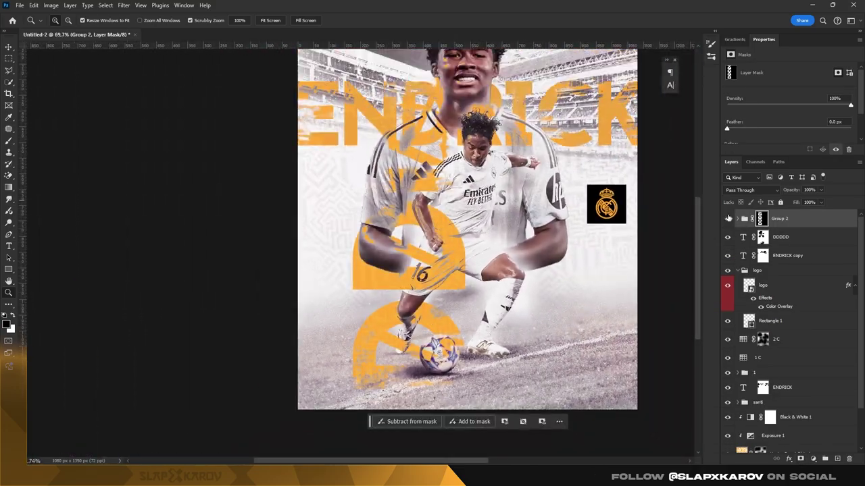
pyautogui.scroll(-3, 357, 227)
pyautogui.scroll(3, 357, 227)
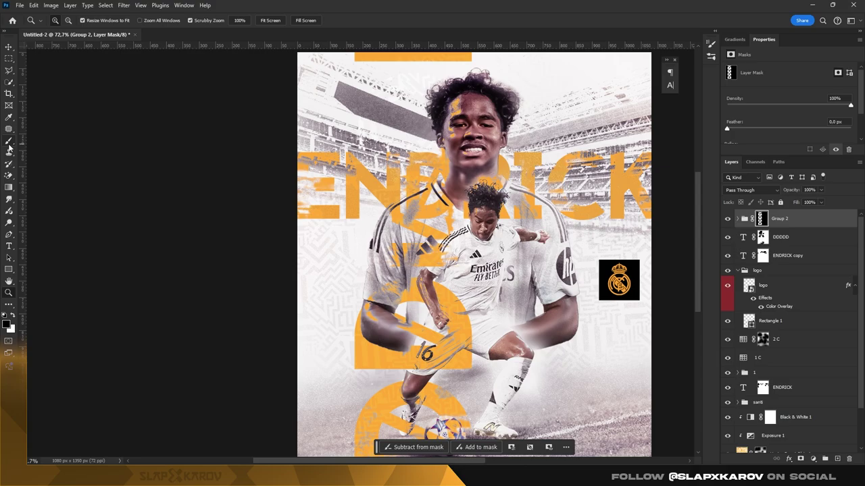
pyautogui.press('b')
pyautogui.scroll(2, 494, 64)
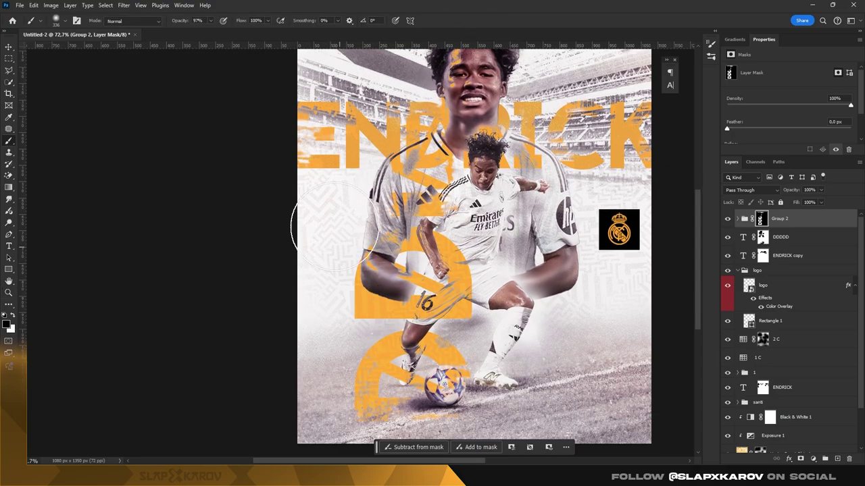
pyautogui.scroll(3, 319, 226)
pyautogui.scroll(-5, 470, 182)
pyautogui.press('z')
pyautogui.scroll(5, 470, 182)
pyautogui.press('b')
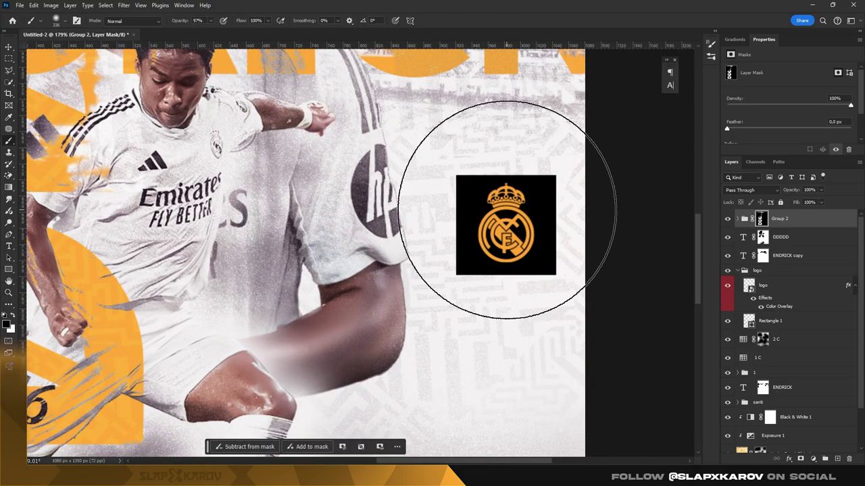
# Step: Centre the gold crest logo within Rectangle 1's black square, then deselect
pyautogui.press('v')
pyautogui.click(546, 206)
pyautogui.click(516, 223)
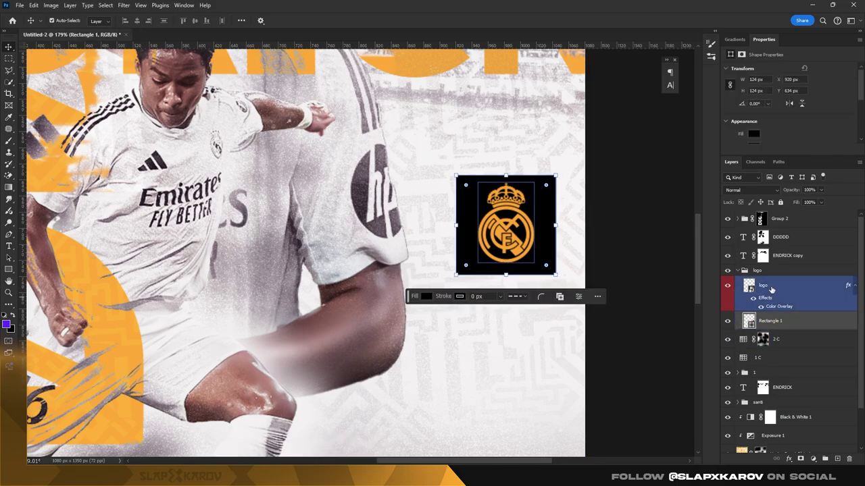
pyautogui.keyDown('ctrl'); pyautogui.click(749, 321); pyautogui.keyUp('ctrl')
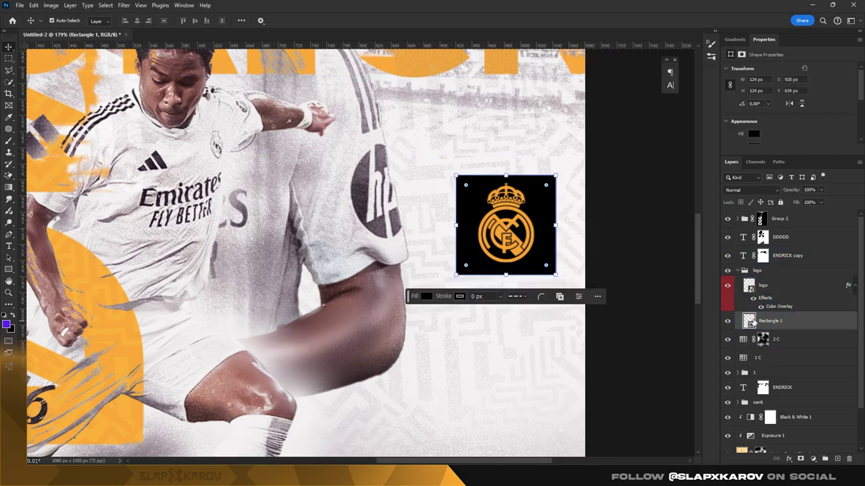
pyautogui.click(138, 20)
pyautogui.hotkey('ctrl', 'd')
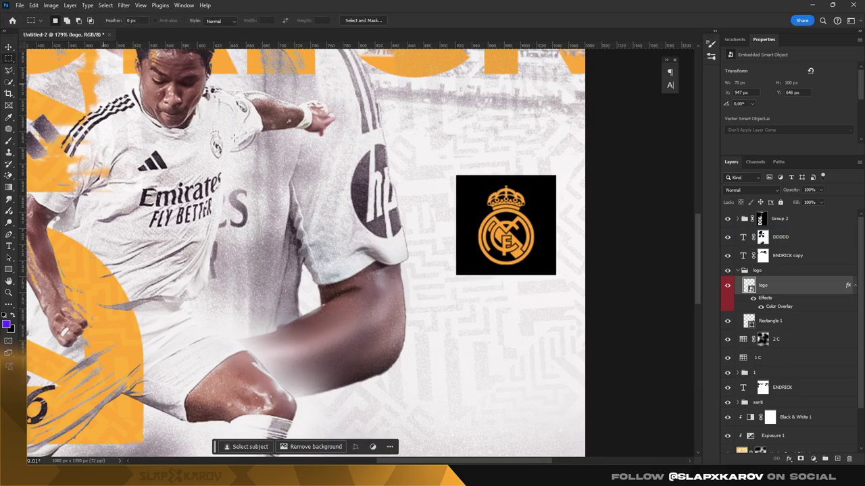
pyautogui.press('z')
pyautogui.moveTo(405, 144); pyautogui.dragTo(441, 144)
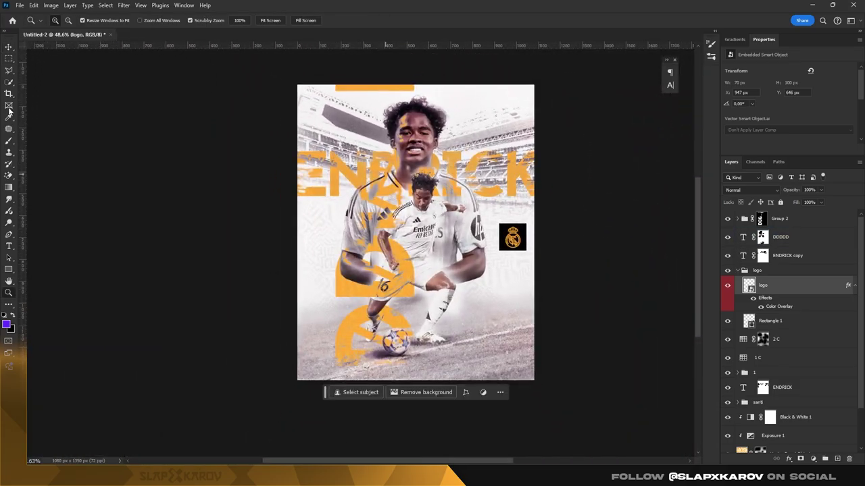
pyautogui.click(787, 222)
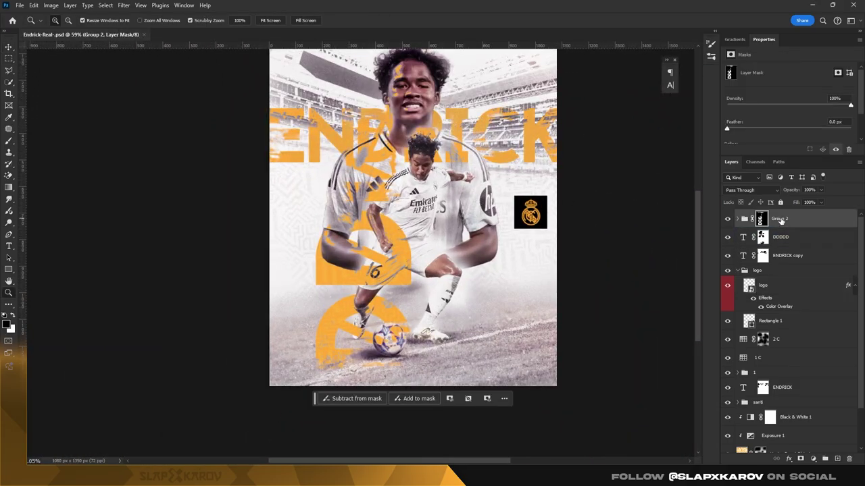
# Step: Group all layers down to BG as End-, and convert the End- copy group into a smart object
pyautogui.scroll(-2, 777, 338)
pyautogui.keyDown('shift'); pyautogui.click(784, 449); pyautogui.keyUp('shift')
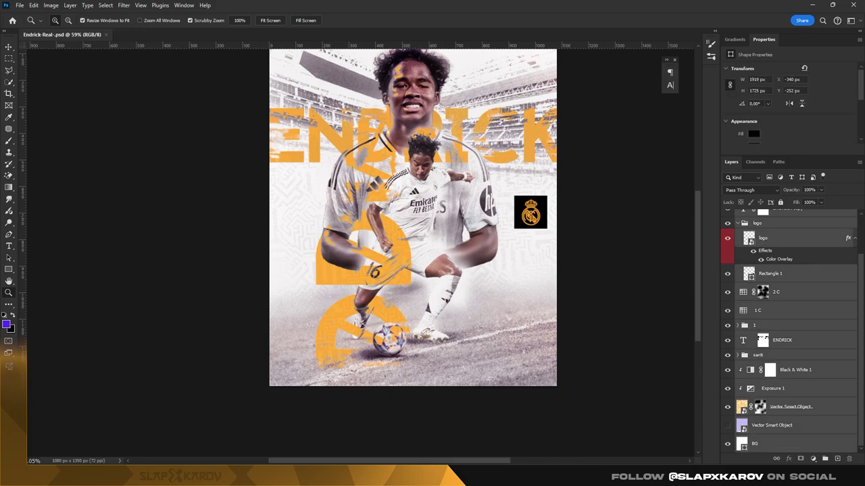
pyautogui.click(823, 459)
pyautogui.write('End-')
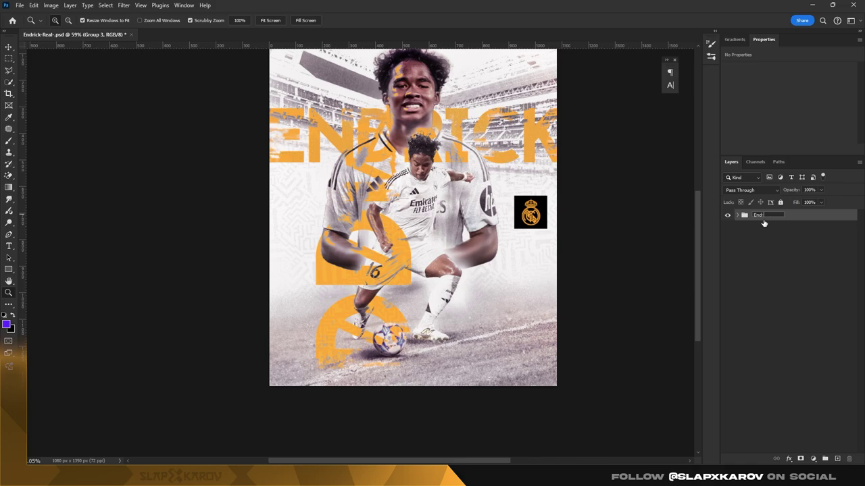
pyautogui.moveTo(460, 164); pyautogui.dragTo(406, 125)
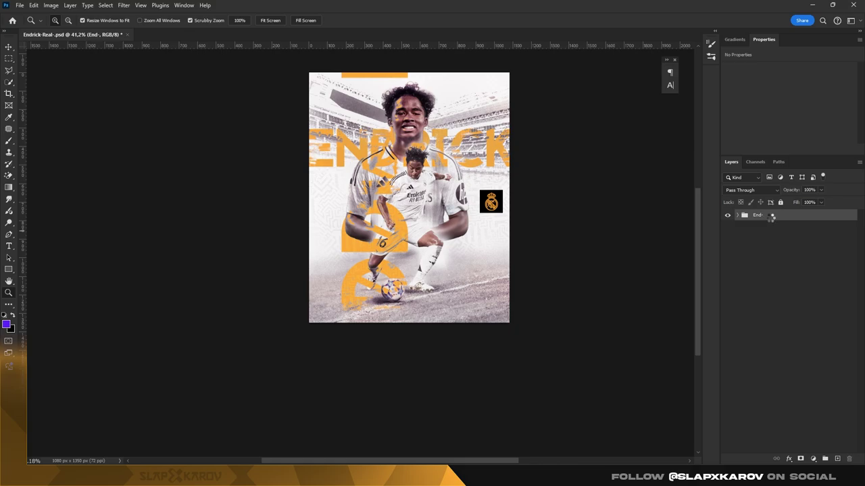
pyautogui.rightClick(771, 220)
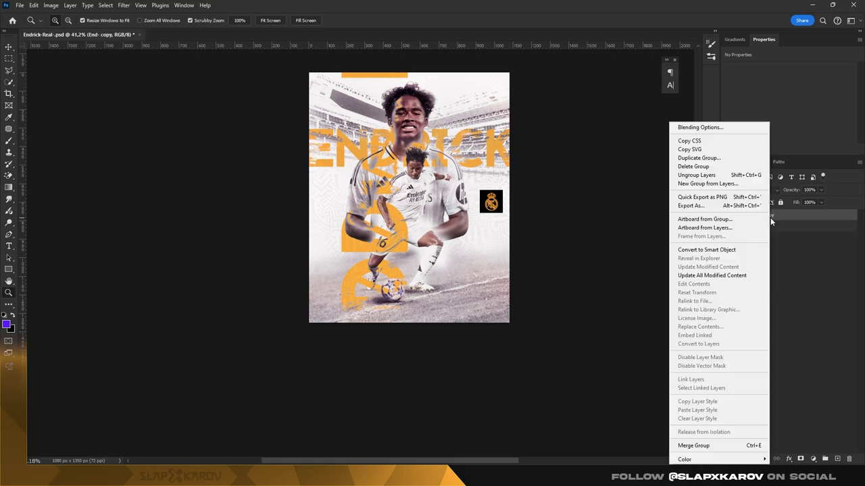
pyautogui.click(727, 250)
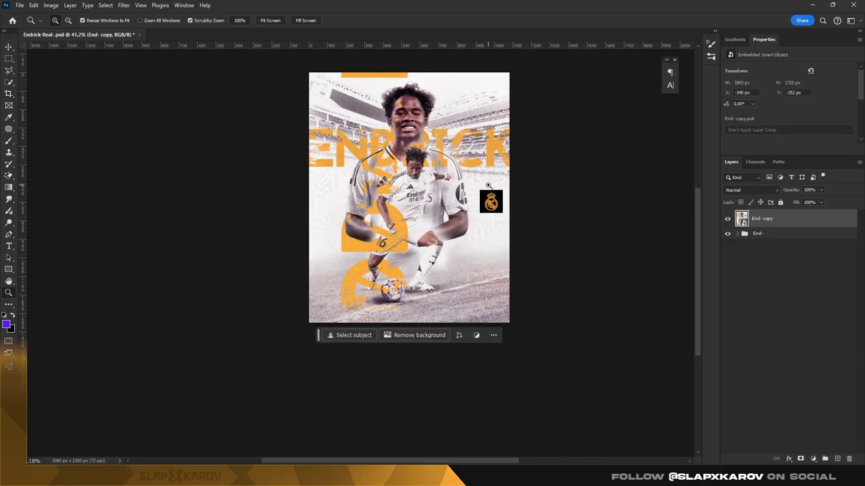
# Step: Apply Camera Raw Filter to End- copy, brightening exposure slightly and adjusting Texture and Detail sliders
pyautogui.click(124, 5)
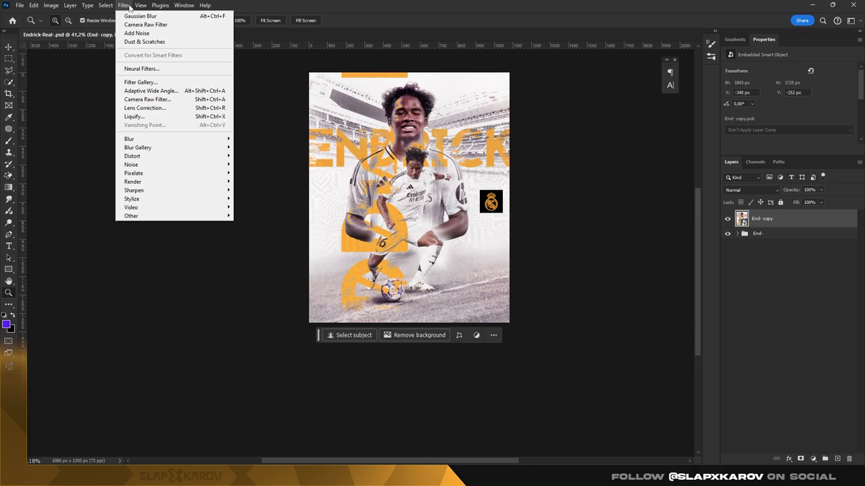
pyautogui.click(181, 100)
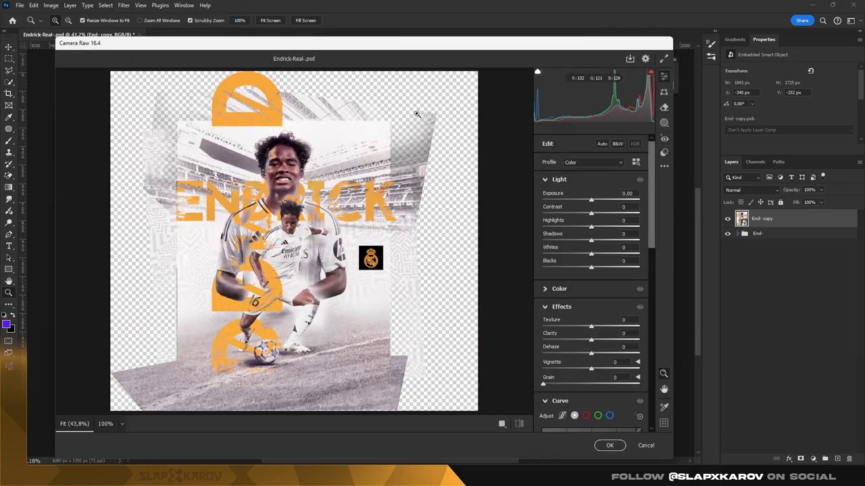
pyautogui.scroll(2, 274, 171)
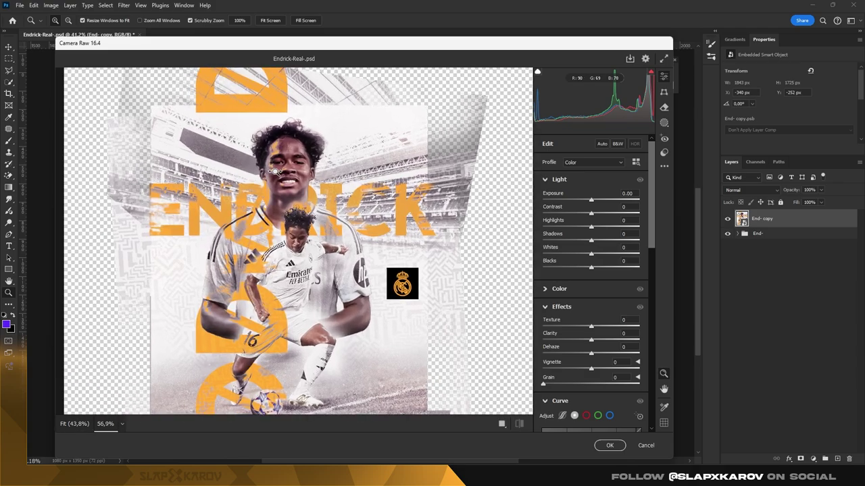
pyautogui.moveTo(592, 201); pyautogui.dragTo(592, 202)
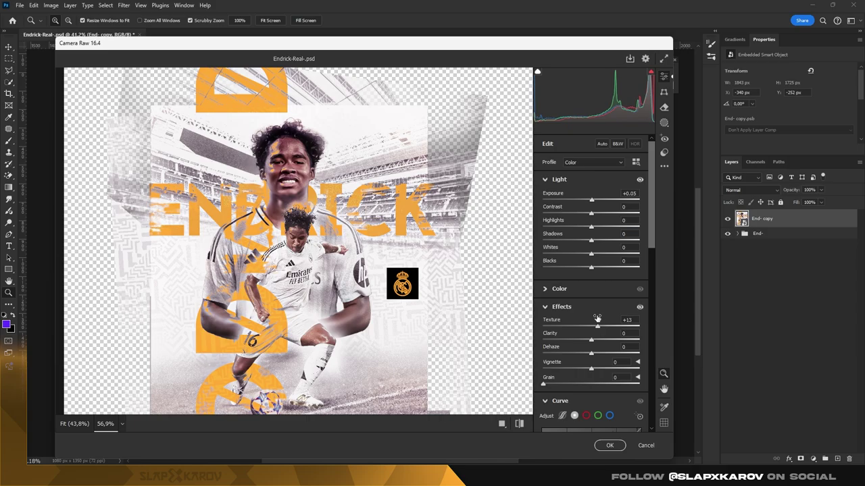
pyautogui.scroll(-5, 598, 319)
pyautogui.moveTo(653, 237); pyautogui.dragTo(648, 290)
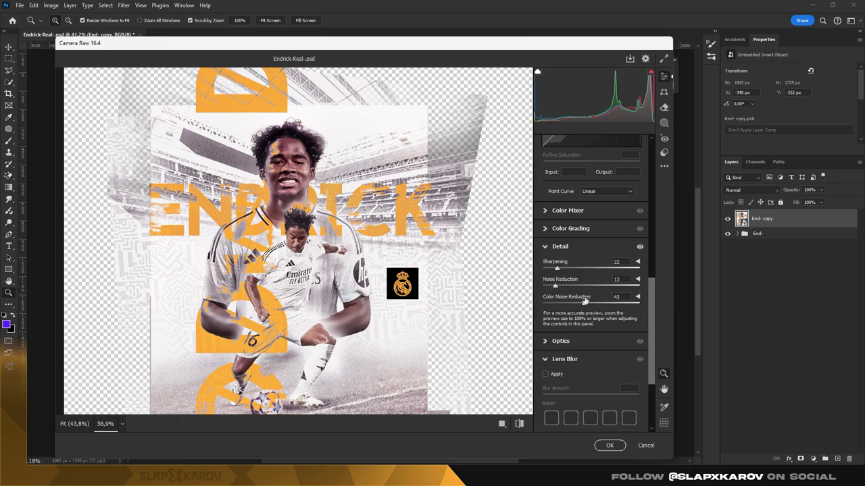
pyautogui.moveTo(654, 328); pyautogui.dragTo(651, 240)
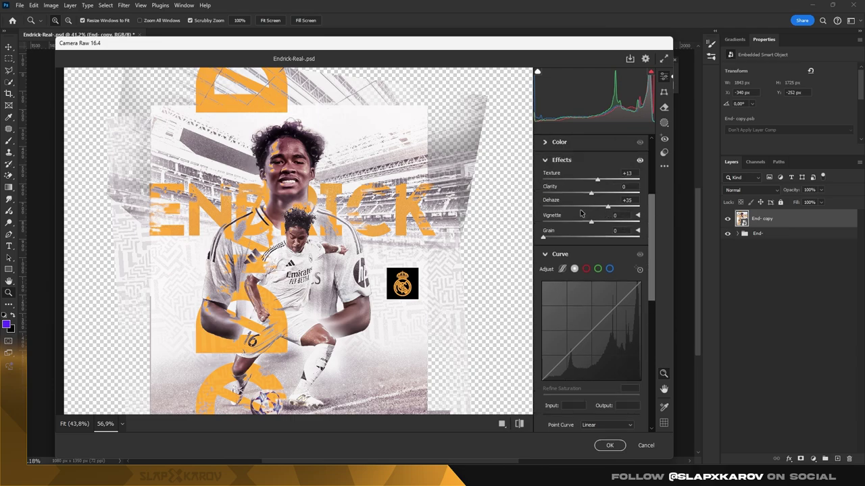
# Step: Raise Dehaze to +100 and Clarity to +20, then apply the Camera Raw adjustments
pyautogui.moveTo(580, 213); pyautogui.dragTo(658, 207)
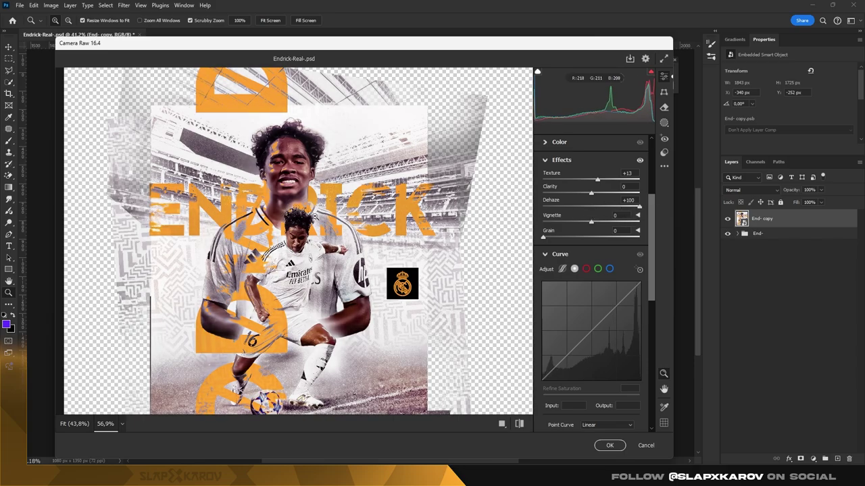
pyautogui.scroll(-5, 315, 216)
pyautogui.scroll(3, 336, 219)
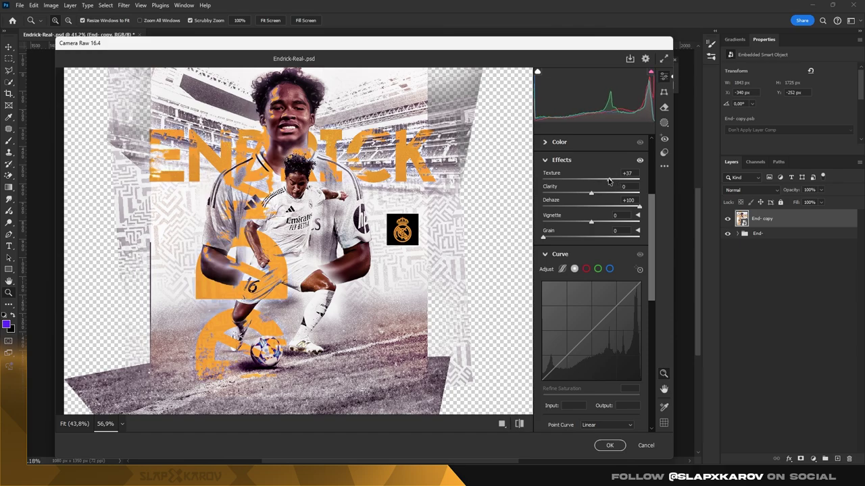
pyautogui.moveTo(594, 194)
pyautogui.mouseDown()
pyautogui.moveTo(611, 195)
pyautogui.moveTo(535, 194)
pyautogui.moveTo(602, 191)
pyautogui.mouseUp()
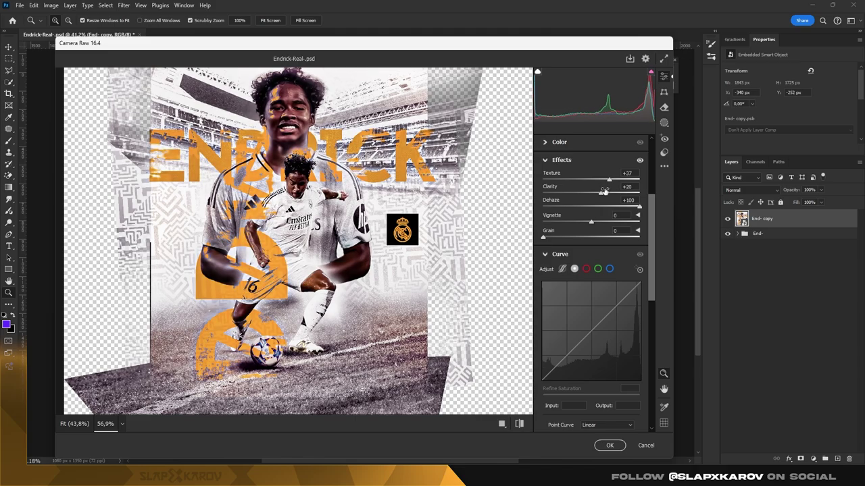
pyautogui.click(610, 445)
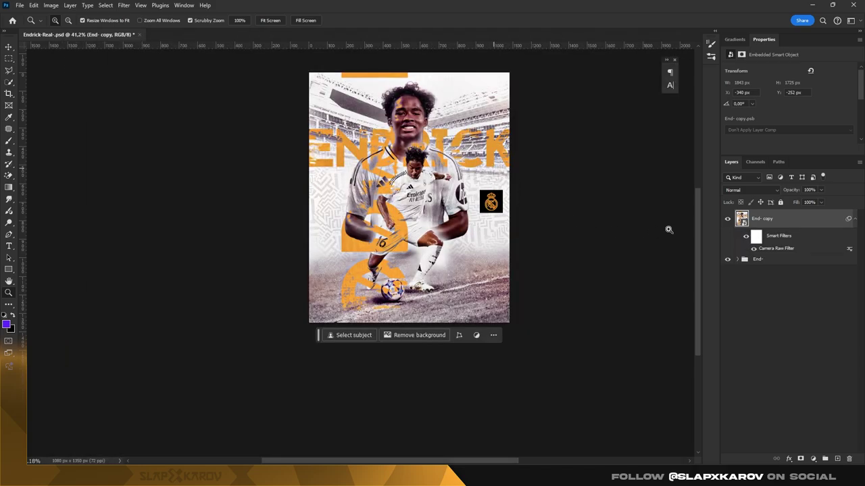
# Step: Hide End- copy's Camera Raw filter and zoom on the player's chest to compare
pyautogui.click(746, 238)
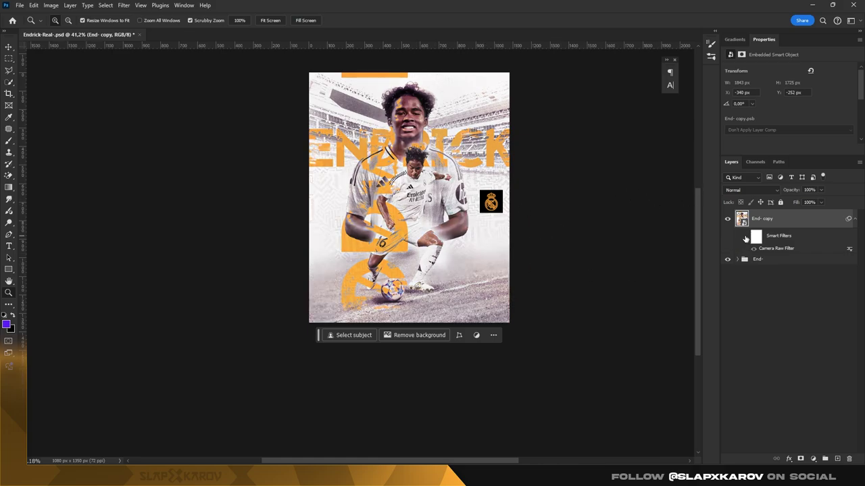
pyautogui.moveTo(411, 196); pyautogui.dragTo(477, 202)
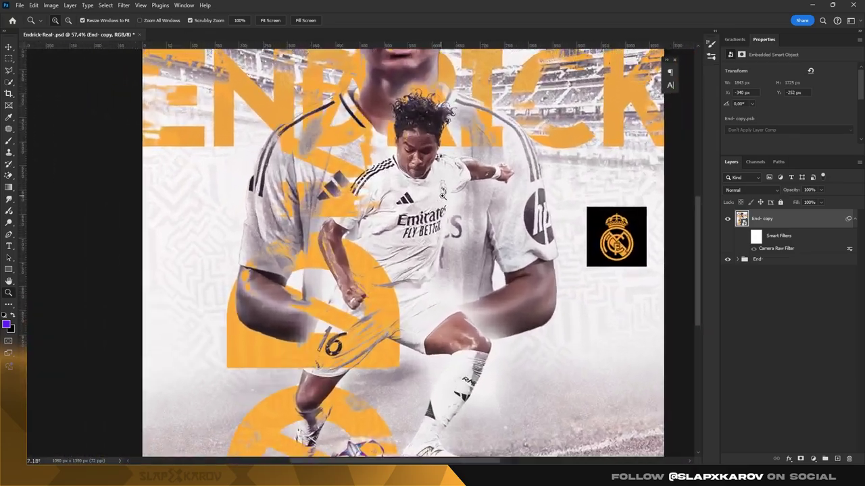
pyautogui.moveTo(477, 202); pyautogui.dragTo(405, 203)
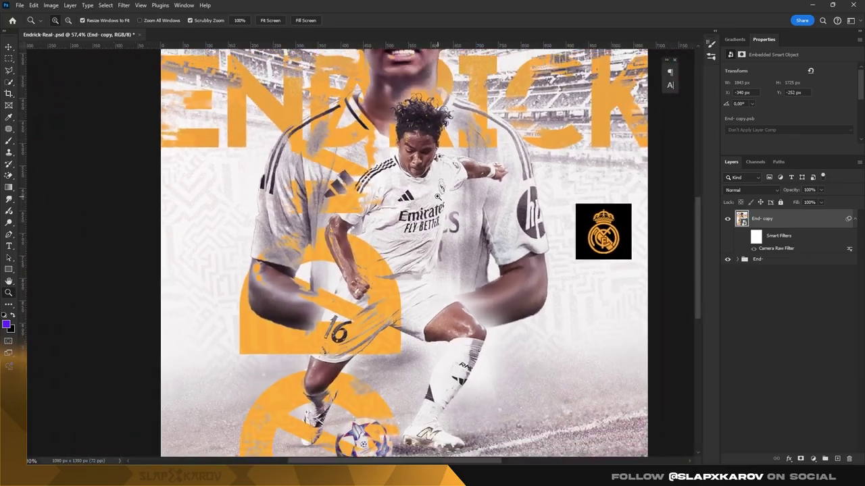
# Step: Open End- copy's smart object contents and select Group 2's layer mask with the Brush
pyautogui.doubleClick(741, 218)
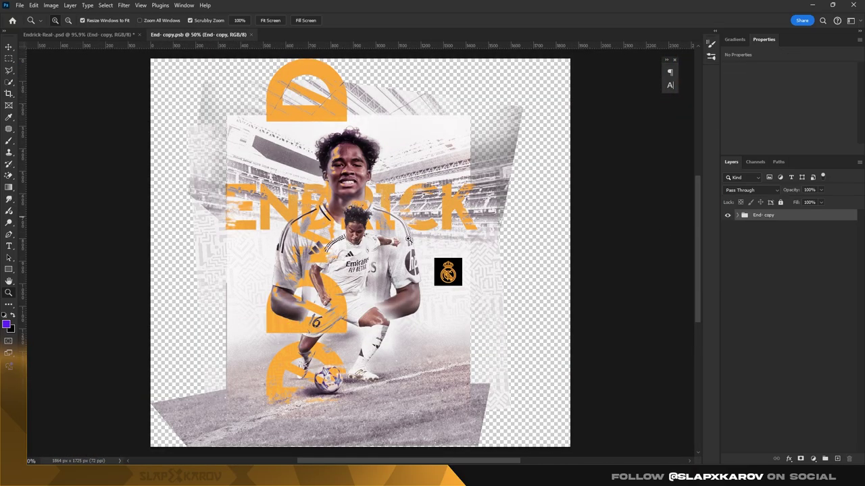
pyautogui.moveTo(347, 256); pyautogui.dragTo(419, 257)
pyautogui.press('v')
pyautogui.click(532, 247)
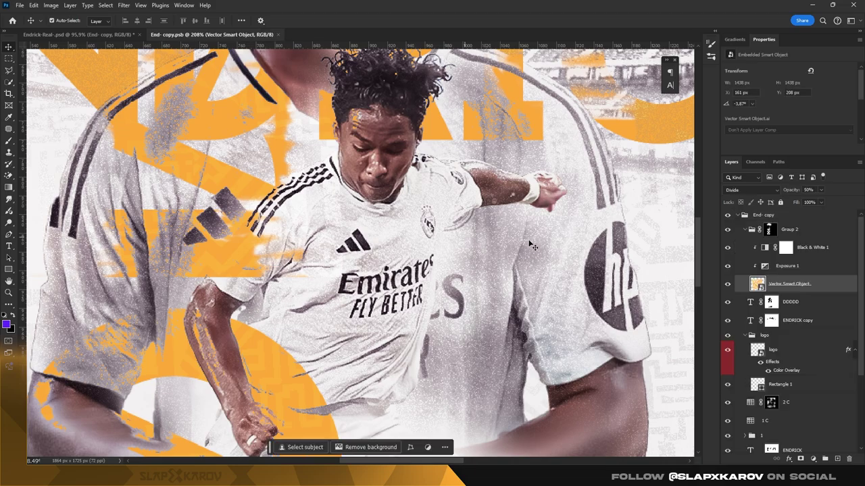
pyautogui.click(770, 230)
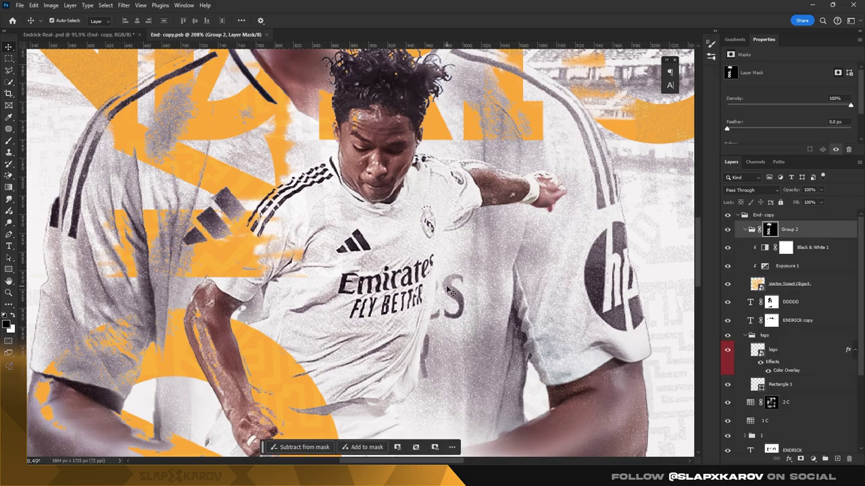
pyautogui.click(7, 142)
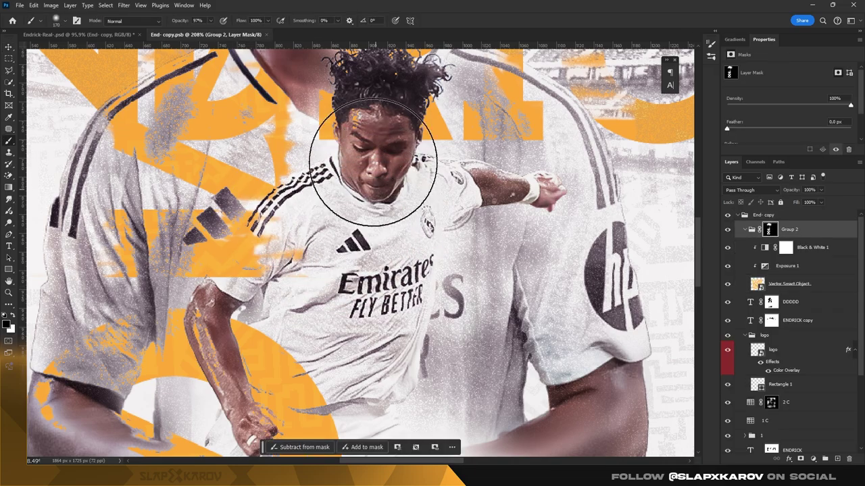
# Step: Zoom out to the whole poster and close the .psb, returning to Endrick-Real-.psd
pyautogui.press('z')
pyautogui.moveTo(373, 162); pyautogui.dragTo(352, 189)
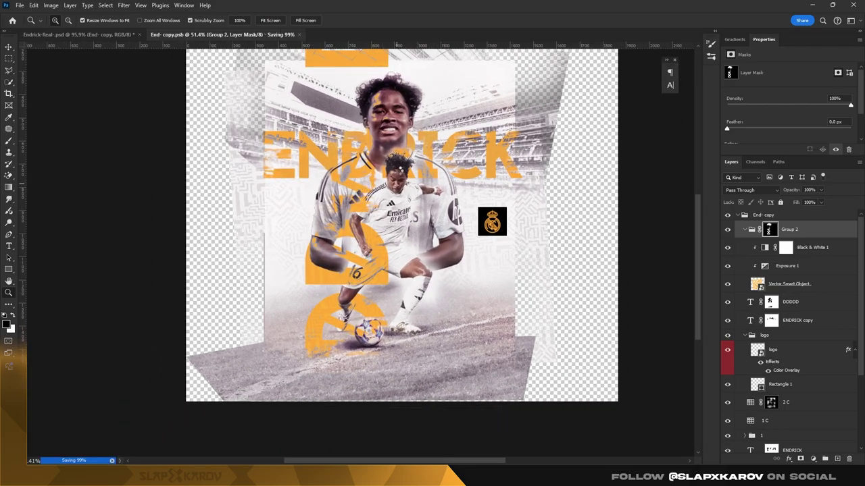
pyautogui.click(268, 34)
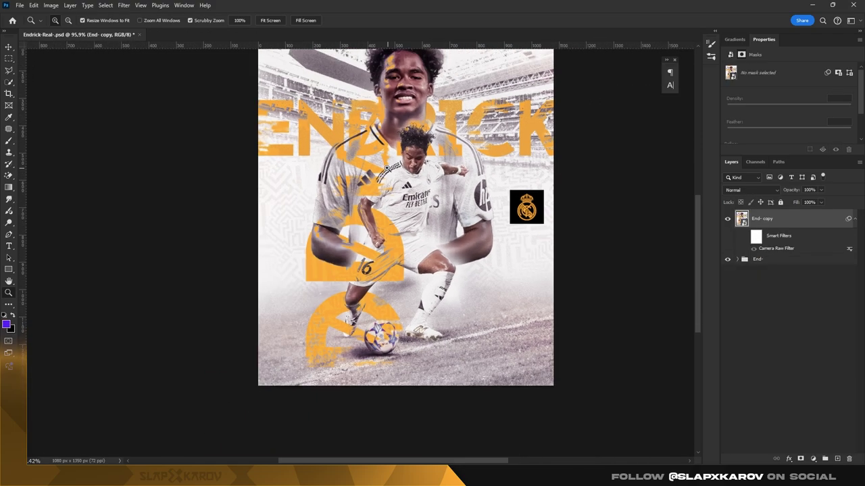